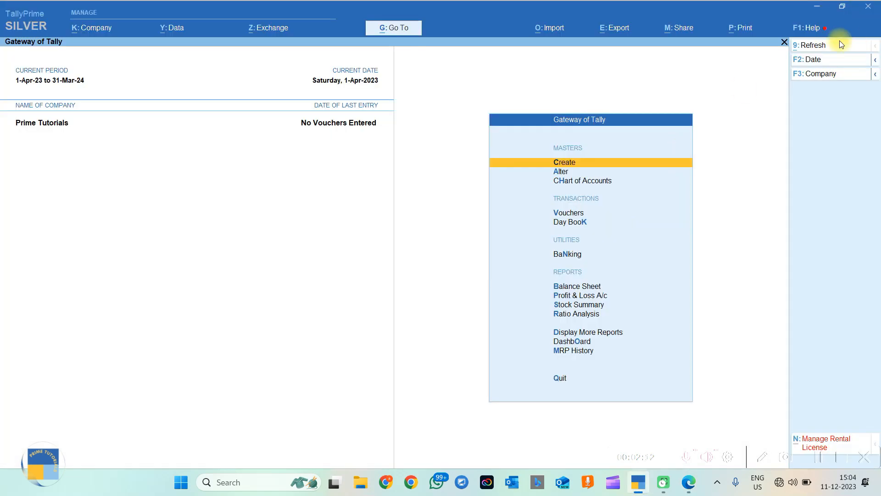
View the product and licence information from Help, then return to the Gateway.
{"action": "left_click", "coordinate": [812, 29]}
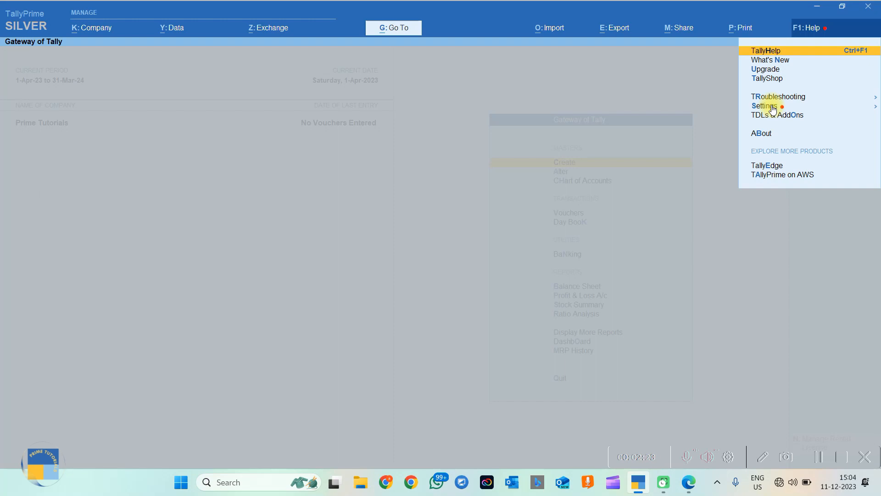
{"action": "left_click", "coordinate": [761, 134]}
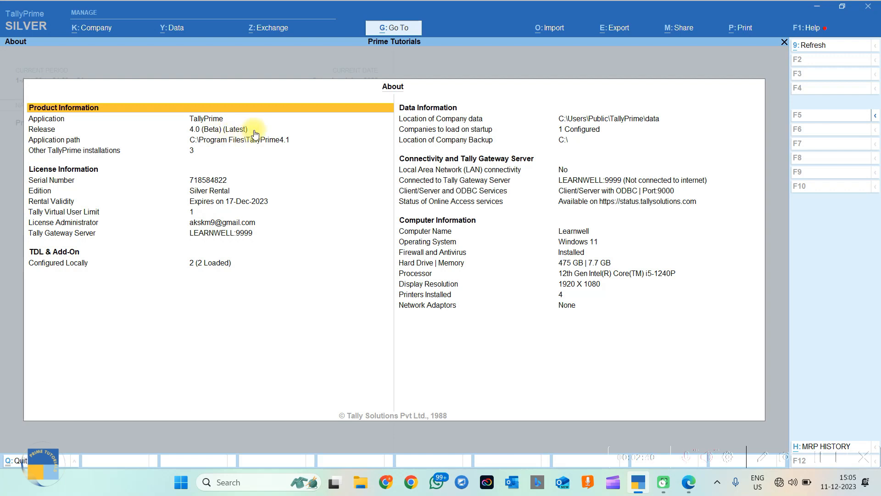
{"action": "key", "text": "Escape"}
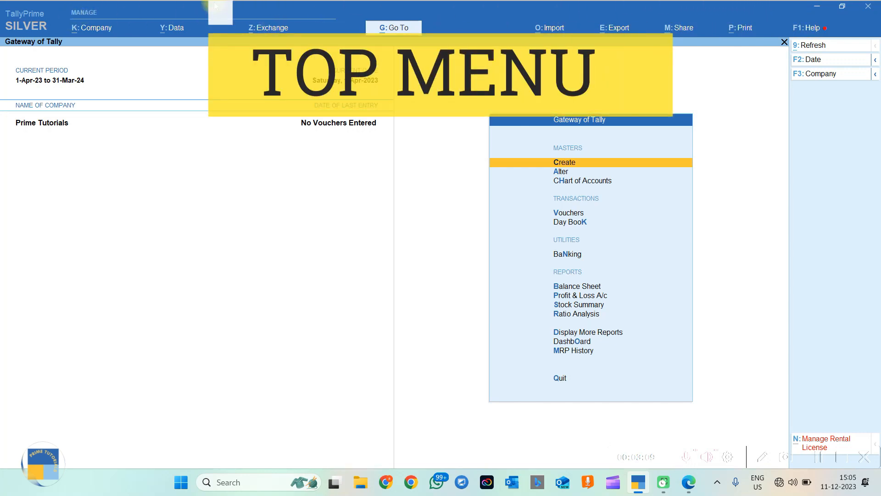
{"action": "left_click", "coordinate": [17, 24]}
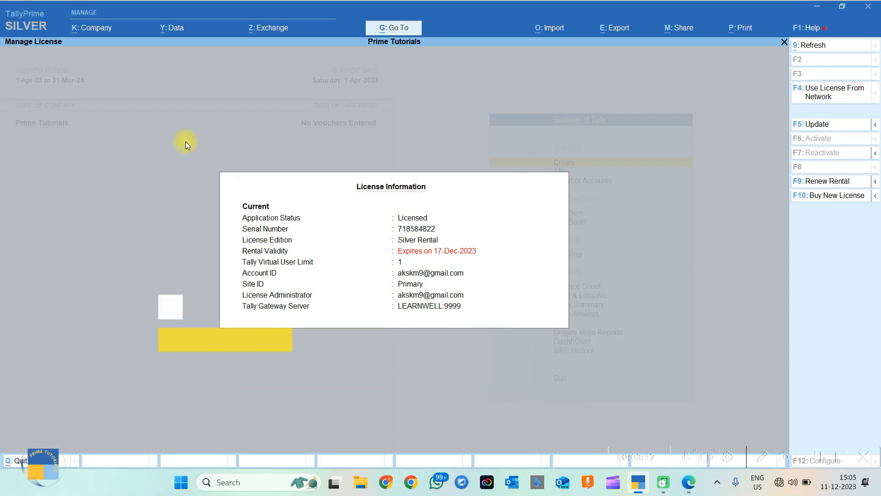
{"action": "key", "text": "Escape"}
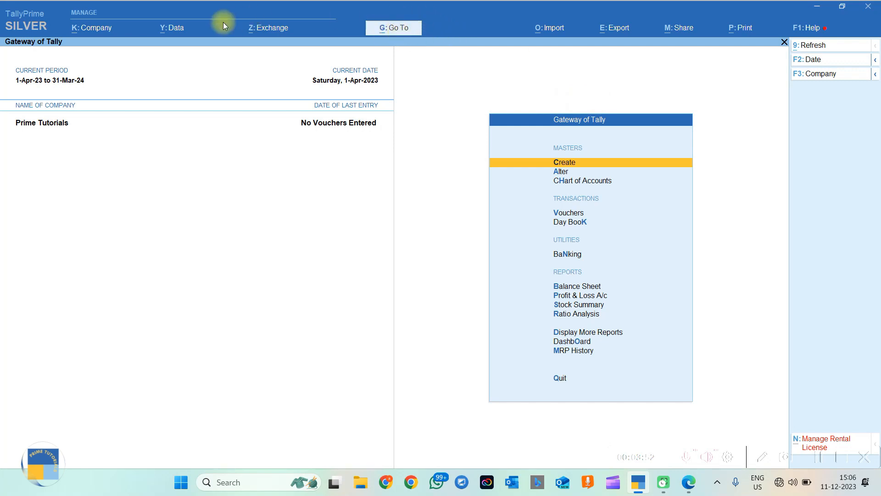
Browse the Go To list of reports, expanding it to show more reports.
{"action": "left_click", "coordinate": [393, 31]}
{"action": "left_click", "coordinate": [400, 27]}
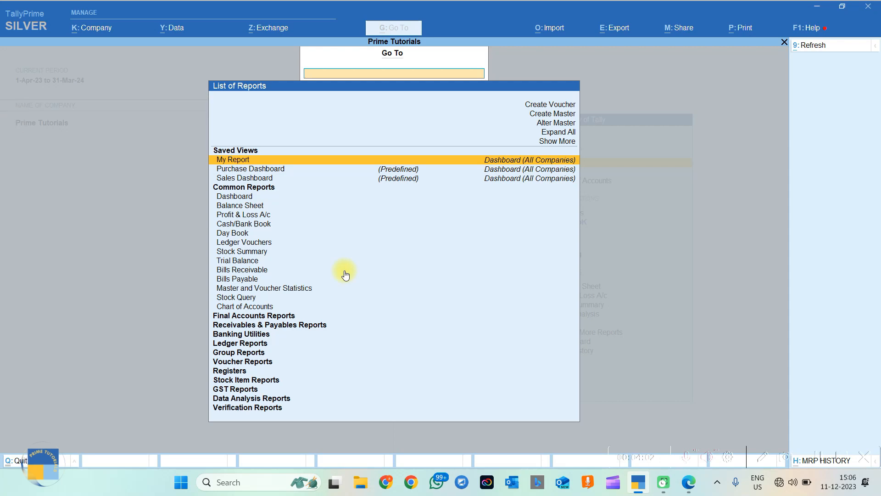
{"action": "key", "text": "Escape"}
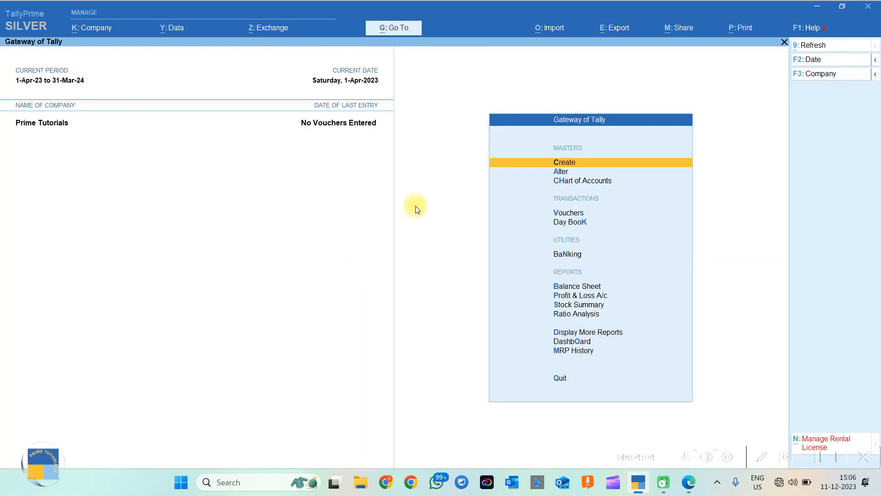
{"action": "left_click", "coordinate": [395, 29]}
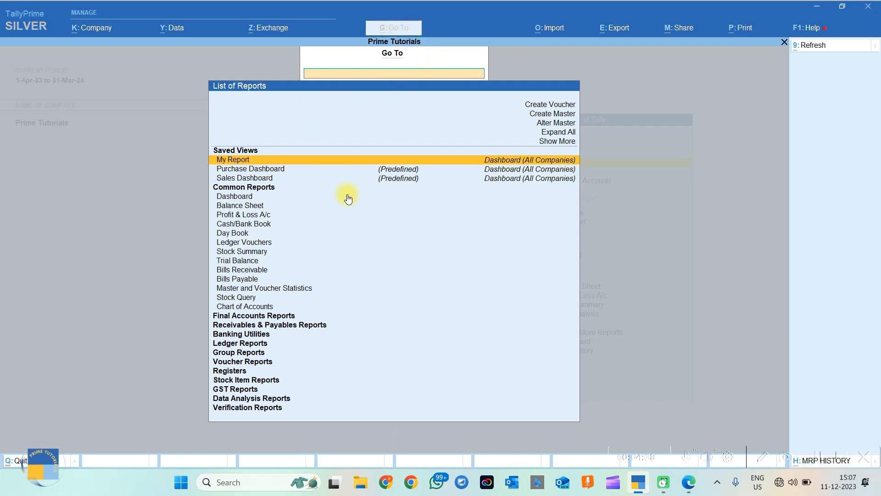
{"action": "key", "text": "Down"}
{"action": "key", "text": "Down"}
{"action": "key", "text": "Down"}
{"action": "key", "text": "Down"}
{"action": "key", "text": "Down"}
{"action": "key", "text": "Down"}
{"action": "key", "text": "Down"}
{"action": "key", "text": "Down"}
{"action": "key", "text": "Down"}
{"action": "key", "text": "Down"}
{"action": "key", "text": "Down"}
{"action": "key", "text": "Down"}
{"action": "key", "text": "Down"}
{"action": "key", "text": "Down"}
{"action": "key", "text": "Down"}
{"action": "key", "text": "Down"}
{"action": "key", "text": "Down"}
{"action": "key", "text": "Down"}
{"action": "key", "text": "Down"}
{"action": "key", "text": "Down"}
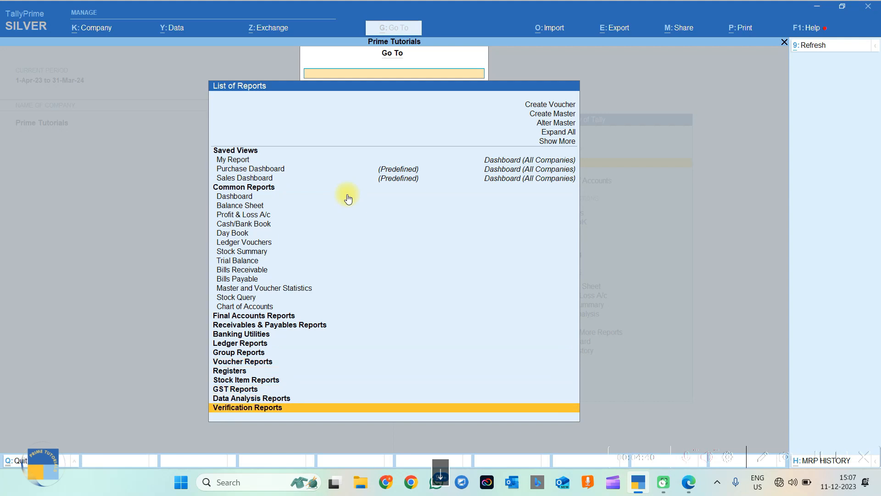
{"action": "left_click", "coordinate": [551, 142]}
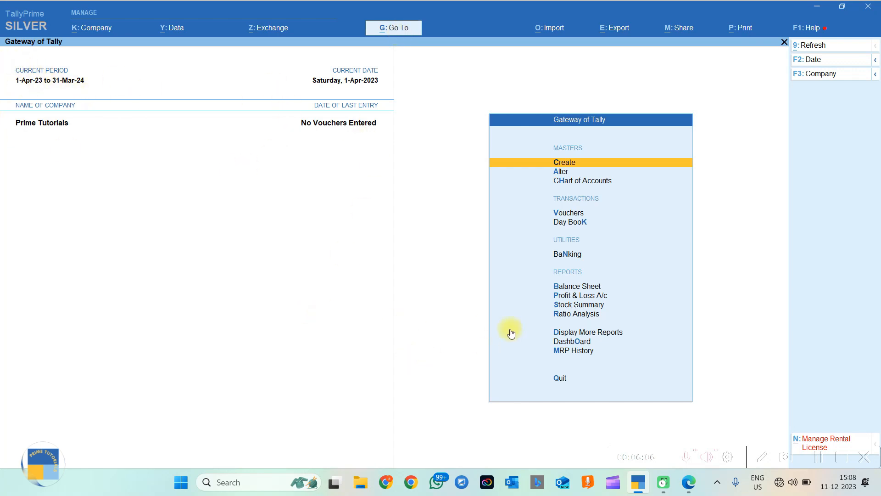
Open the calculator with Ctrl+N, close it, and bring up the transaction PDF in Edge.
{"action": "key", "text": "ctrl"}
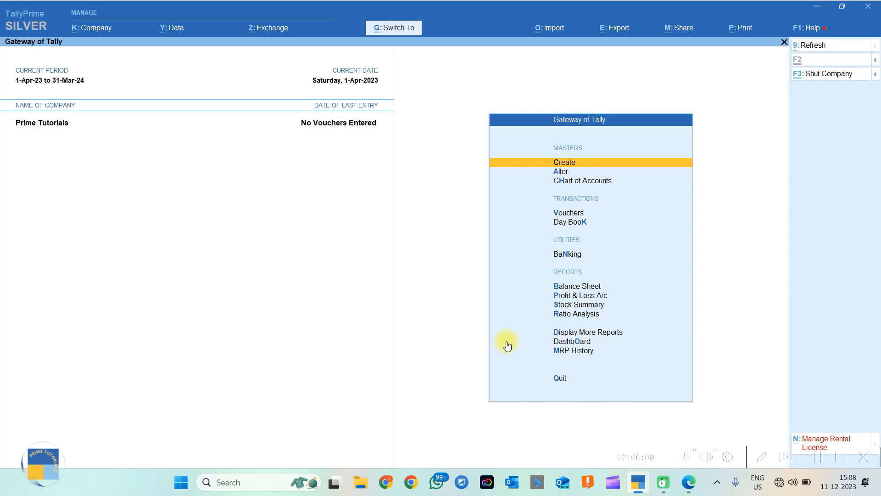
{"action": "key", "text": "ctrl+n"}
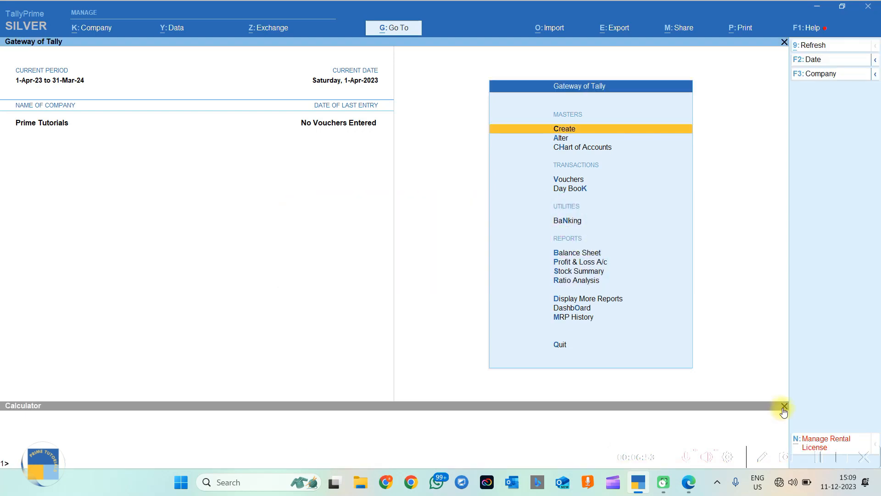
{"action": "left_click", "coordinate": [784, 407]}
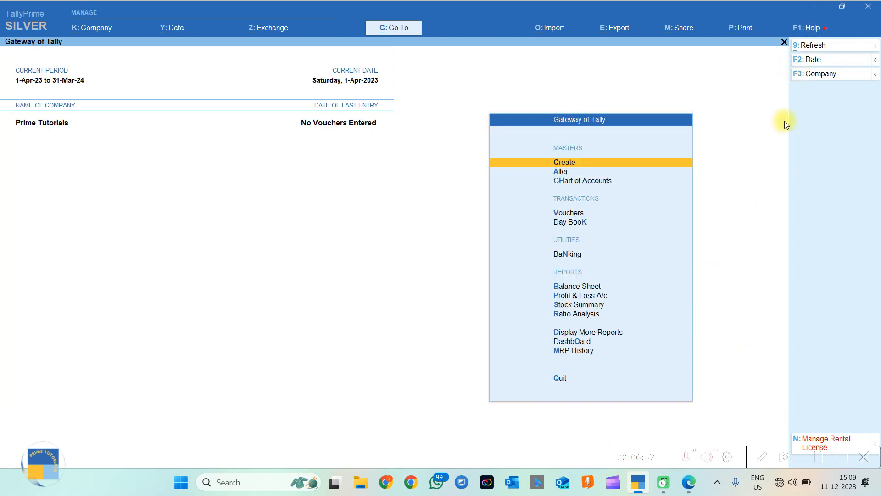
{"action": "left_click", "coordinate": [688, 482]}
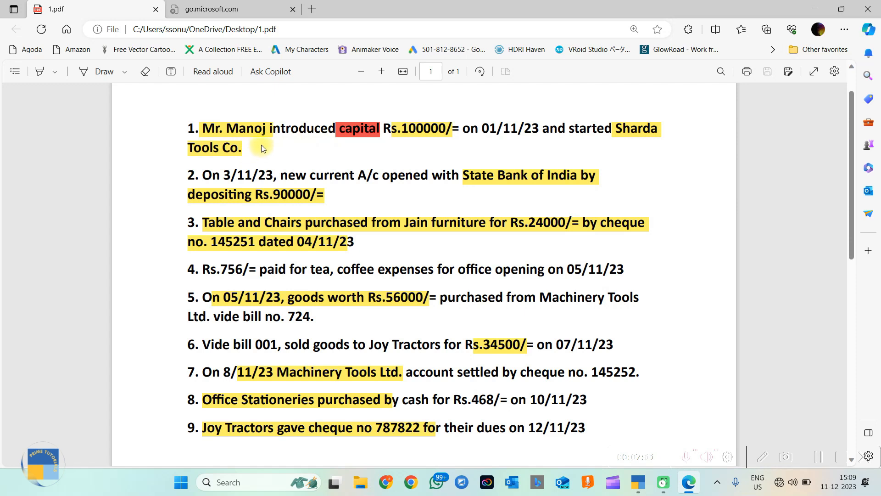
Highlight the 100000 amount, date and Sharda in the first transaction, then return to TallyPrime.
{"action": "left_click_drag", "start_coordinate": [401, 129], "coordinate": [443, 132]}
{"action": "left_click", "coordinate": [436, 136]}
{"action": "double_click", "coordinate": [515, 128]}
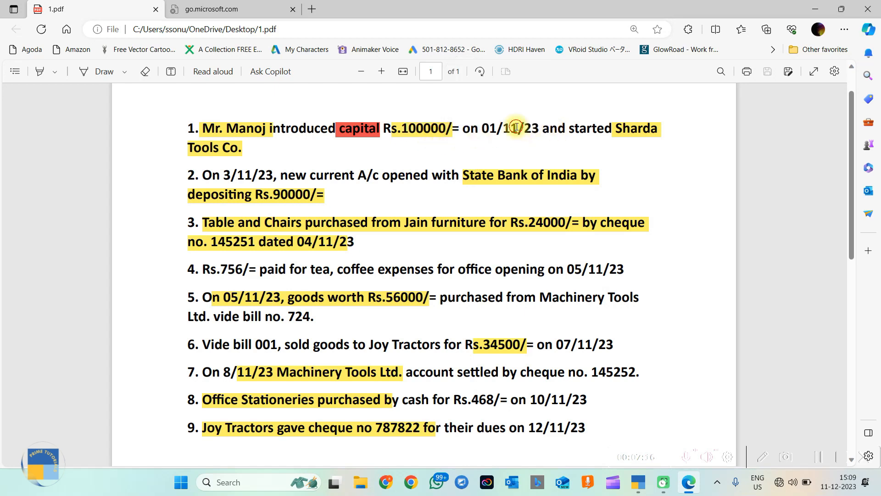
{"action": "left_click", "coordinate": [492, 132]}
{"action": "left_click_drag", "start_coordinate": [615, 129], "coordinate": [659, 142]}
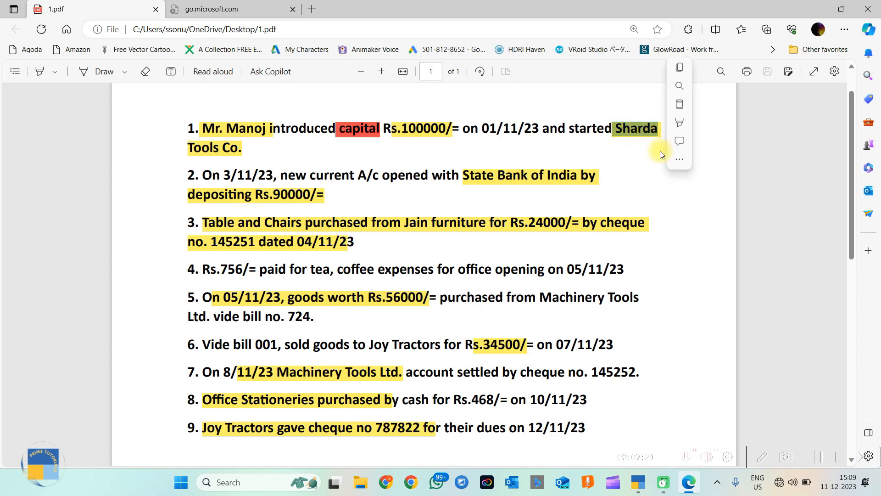
{"action": "left_click", "coordinate": [280, 153]}
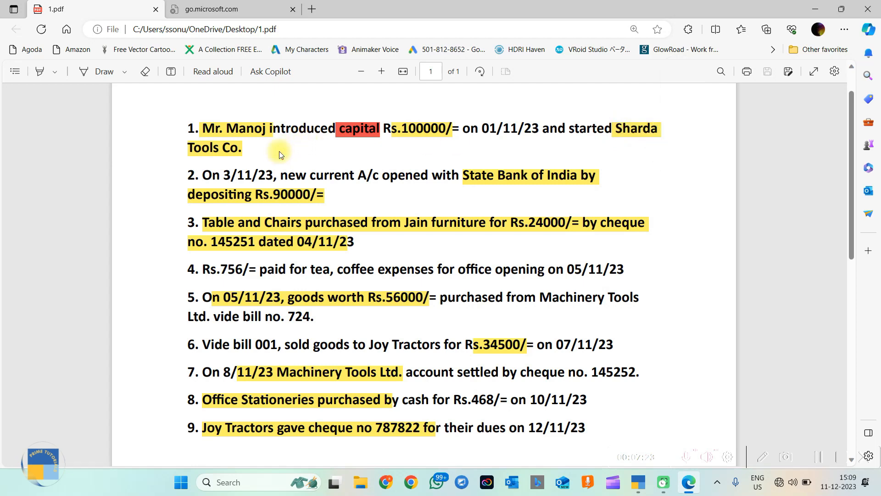
{"action": "left_click", "coordinate": [638, 482]}
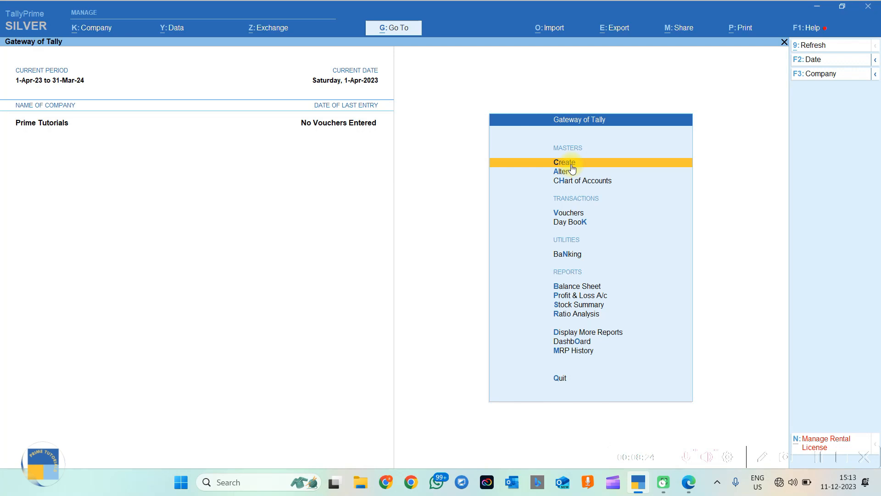
Dismiss the Alter masters list, then show the F3 company options Select Company and Shut Company.
{"action": "left_click", "coordinate": [566, 174]}
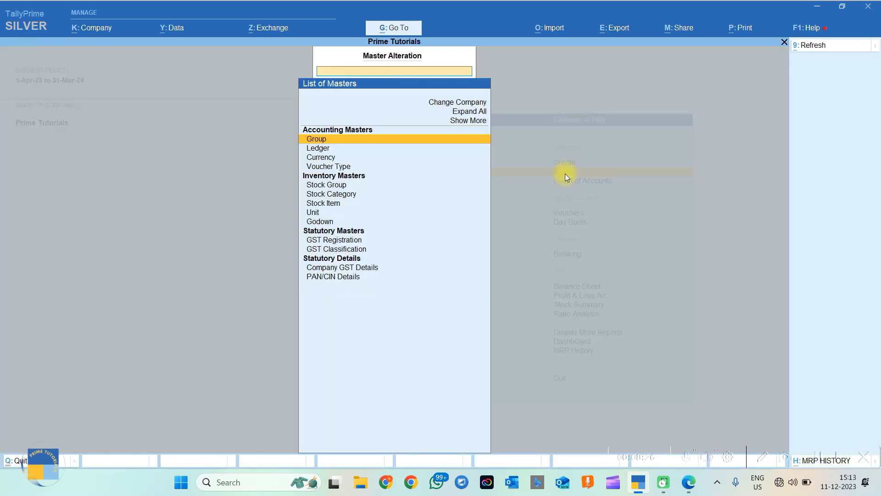
{"action": "key", "text": "Escape"}
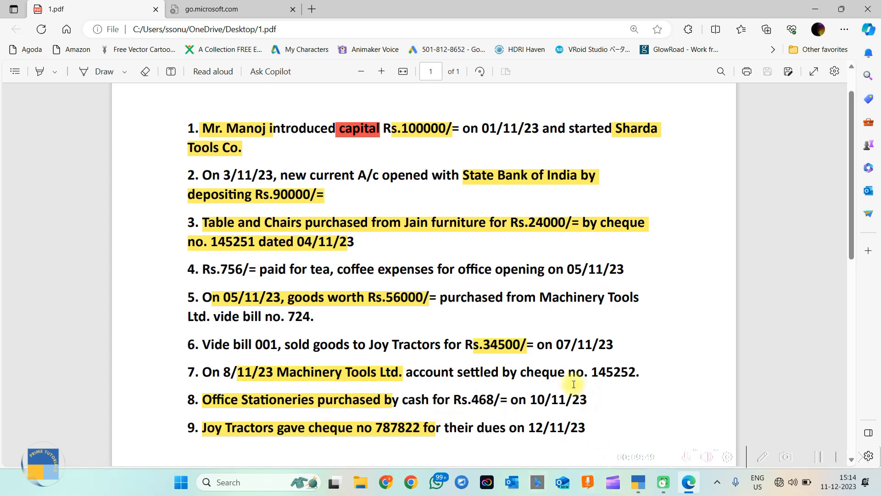
{"action": "left_click", "coordinate": [638, 481]}
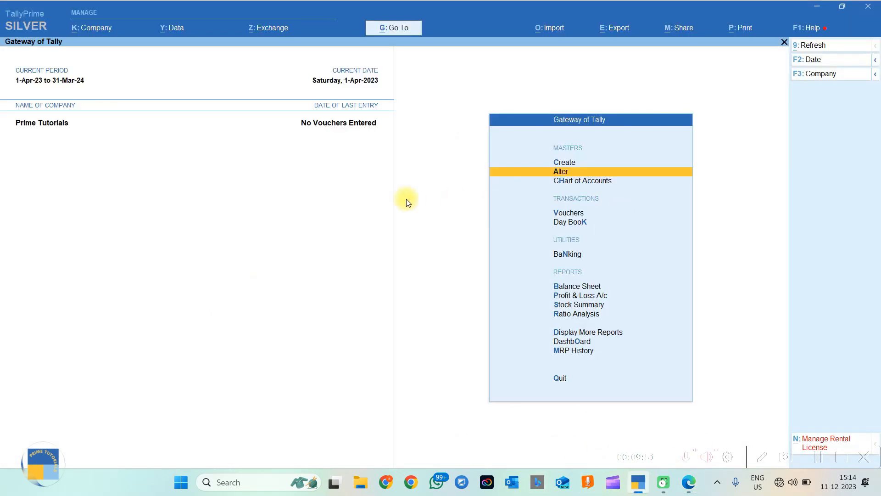
{"action": "left_click", "coordinate": [875, 76]}
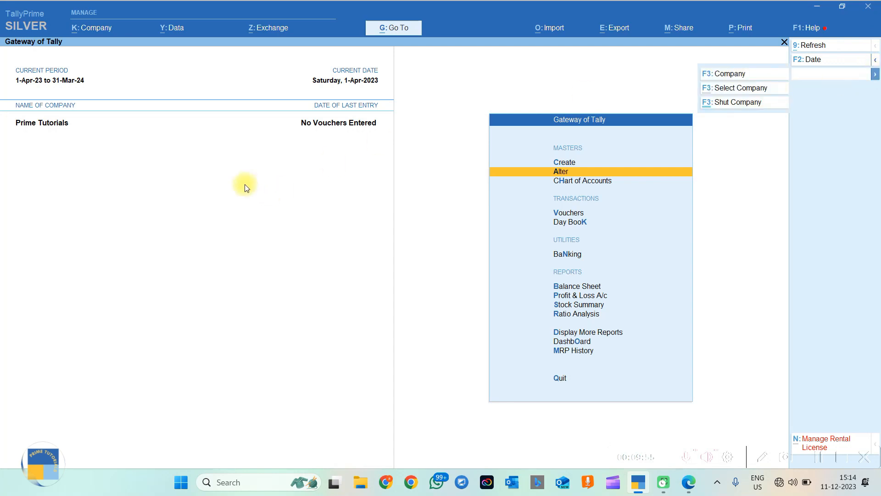
Shut the open company and start creating a new company named Sharda Tools Company.
{"action": "left_click", "coordinate": [725, 104]}
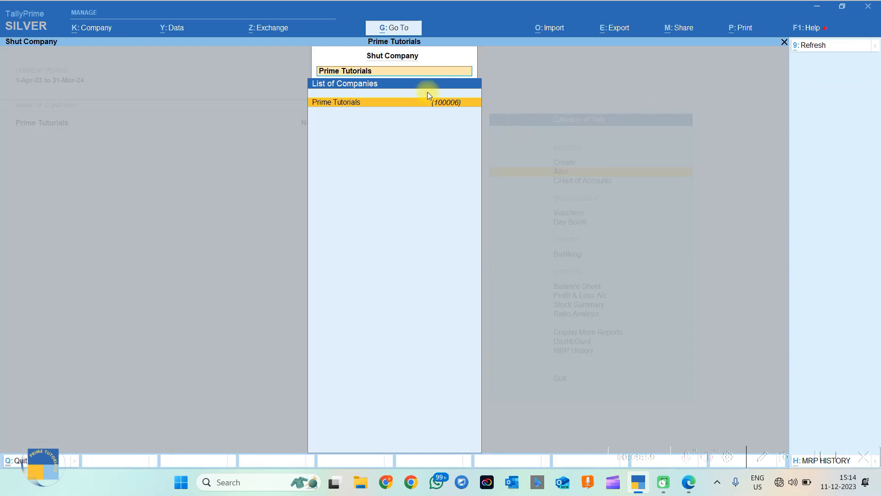
{"action": "key", "text": "Return"}
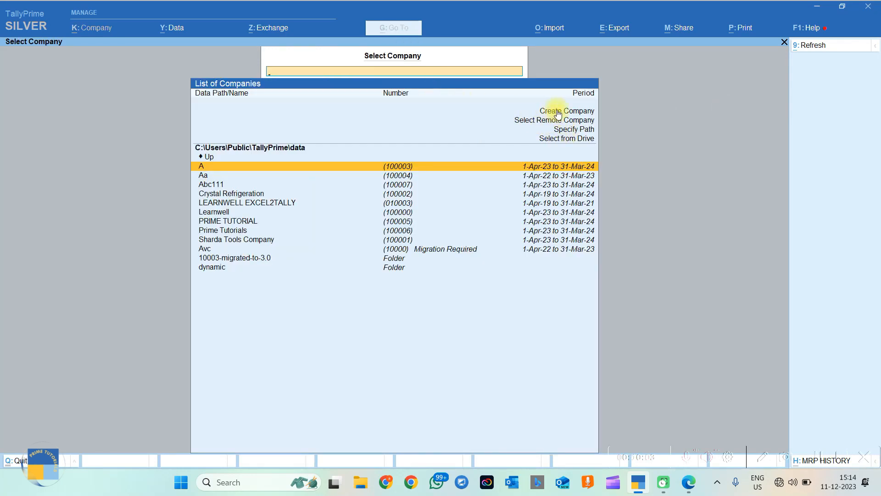
{"action": "left_click", "coordinate": [576, 113]}
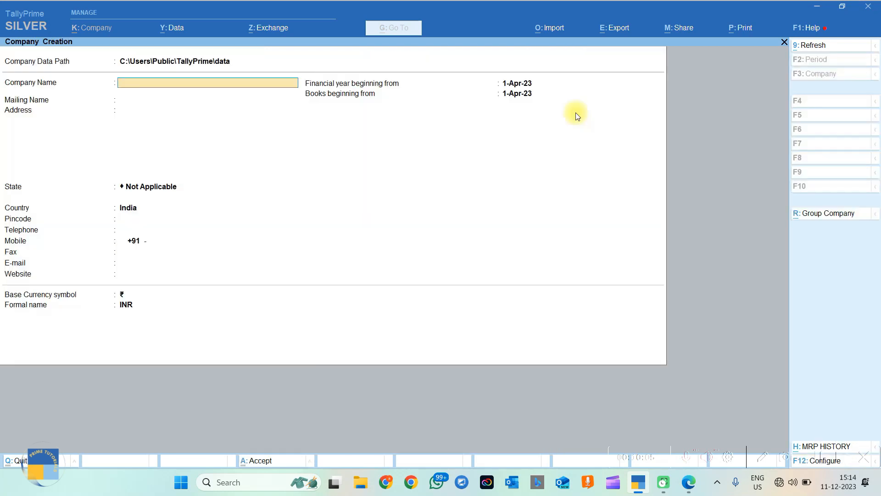
{"action": "type", "text": "Sharda t"}
{"action": "type", "text": "s Company"}
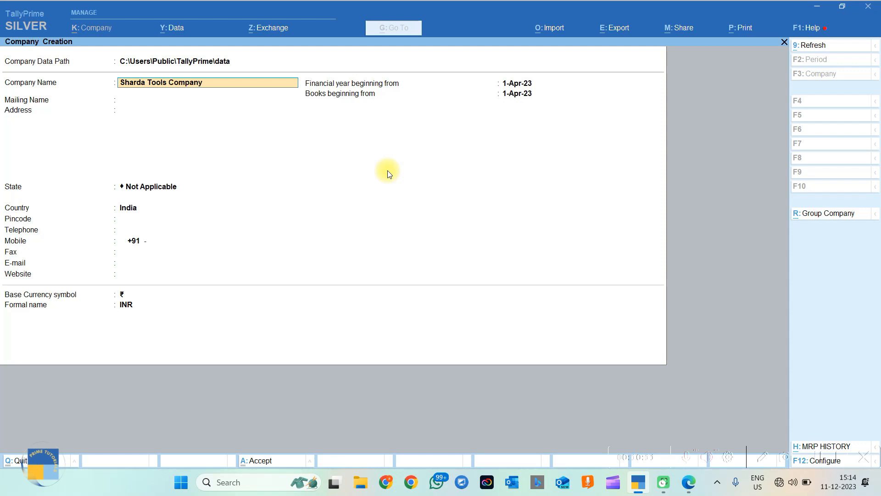
{"action": "key", "text": "Return"}
{"action": "key", "text": "Return"}
{"action": "key", "text": "Return"}
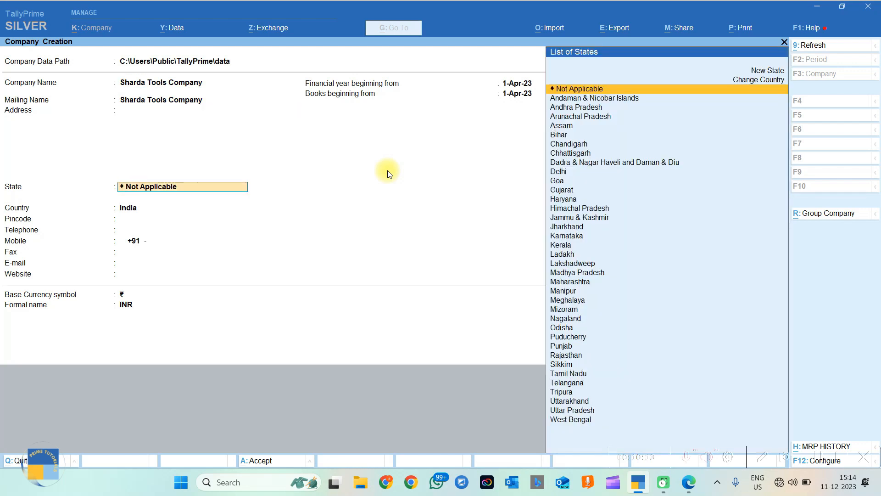
Set the state to Chhattisgarh, accept the company details, and accept Company Features with Ctrl+A.
{"action": "type", "text": "chh"}
{"action": "key", "text": "Return"}
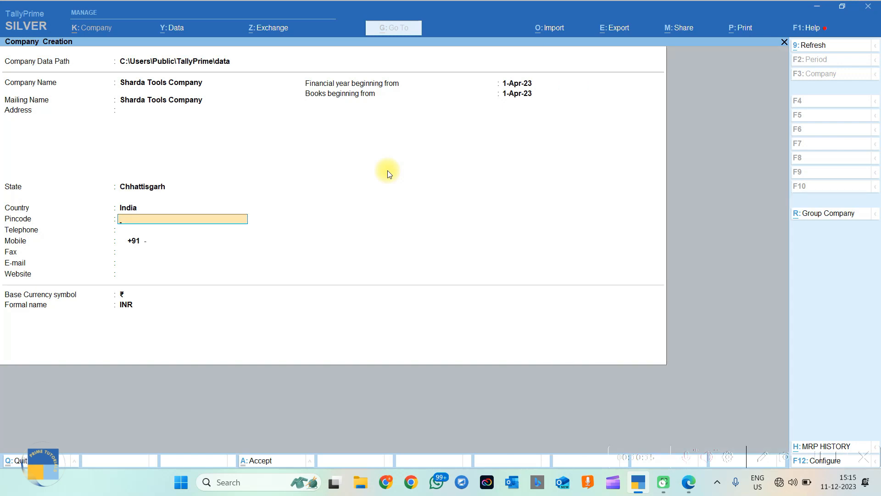
{"action": "key", "text": "Return"}
{"action": "key", "text": "Return"}
{"action": "key", "text": "Return"}
{"action": "key", "text": "Return"}
{"action": "key", "text": "Return"}
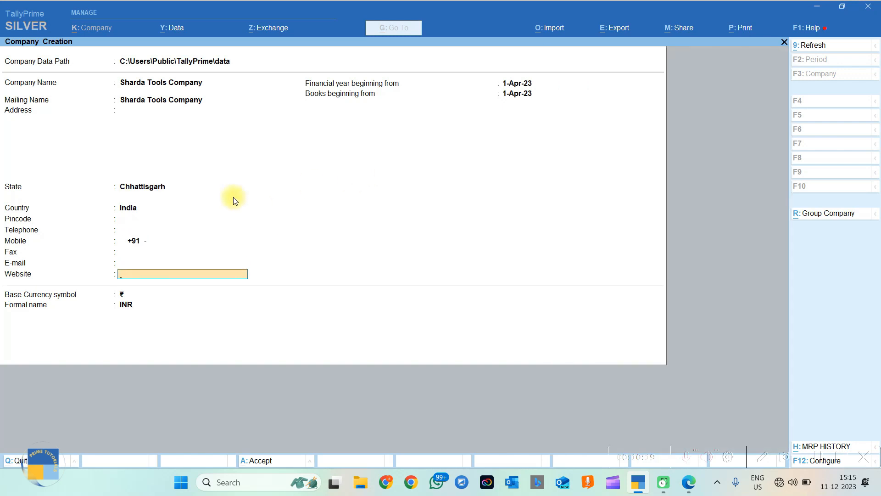
{"action": "key", "text": "Return"}
{"action": "key", "text": "Return"}
{"action": "key", "text": "Return"}
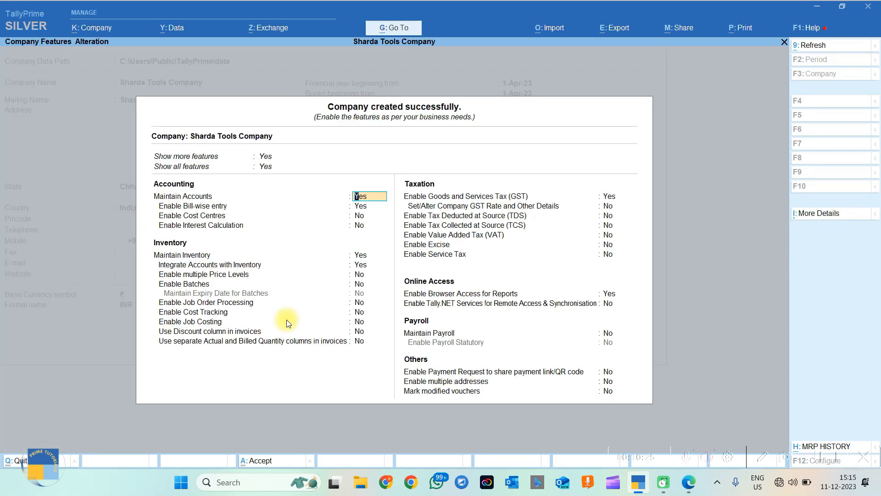
{"action": "key", "text": "ctrl"}
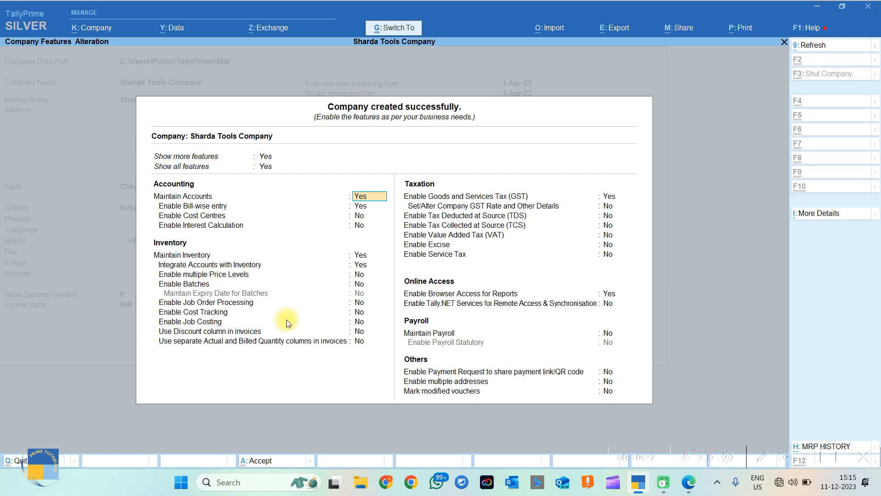
{"action": "key", "text": "ctrl+a"}
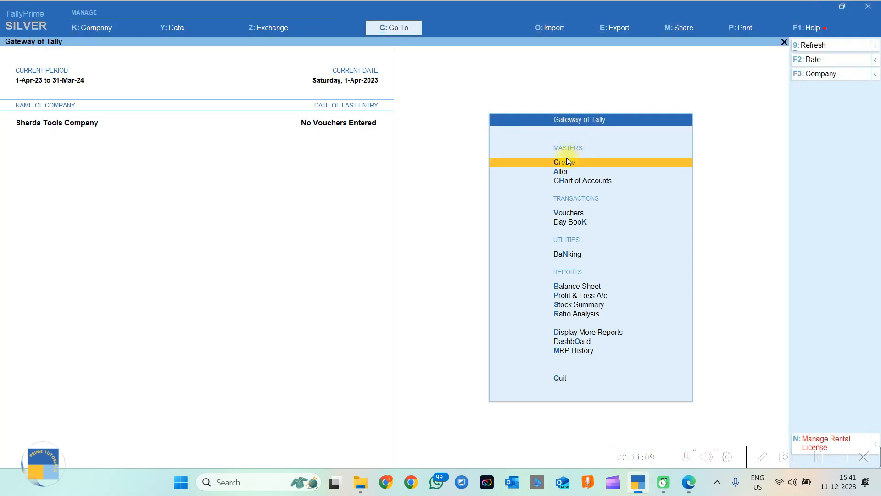
Open Create from the Gateway and pick Ledger in the List of Masters.
{"action": "left_click", "coordinate": [565, 163]}
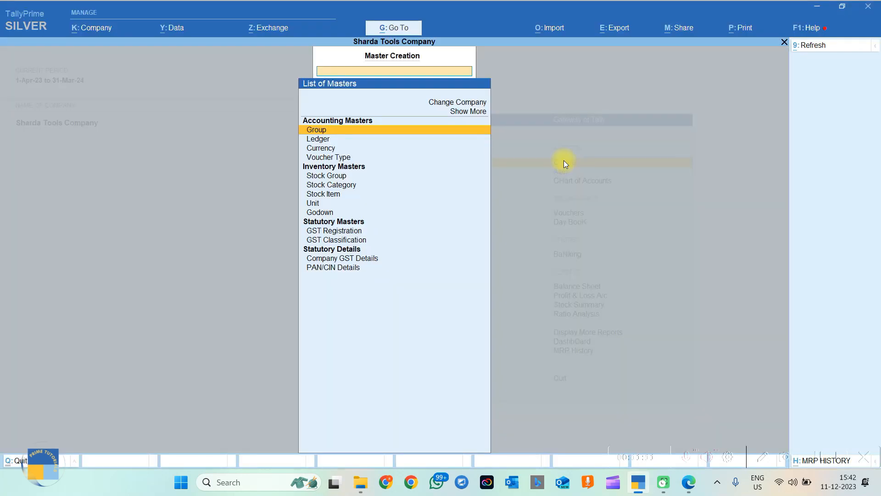
{"action": "left_click", "coordinate": [321, 143]}
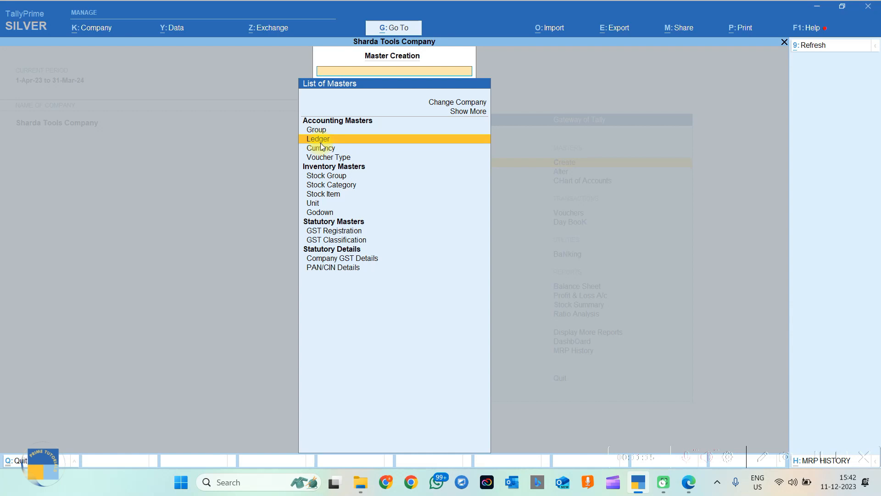
{"action": "left_click", "coordinate": [321, 143]}
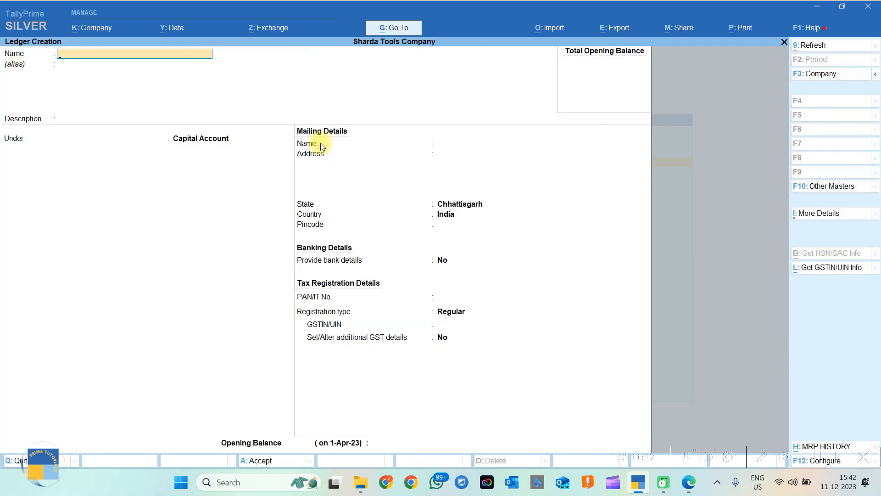
Enter the proprietor's capital account as the ledger name, then reread the first transaction in the PDF.
{"action": "type", "text": "Mr. Manoj (Capital Account"}
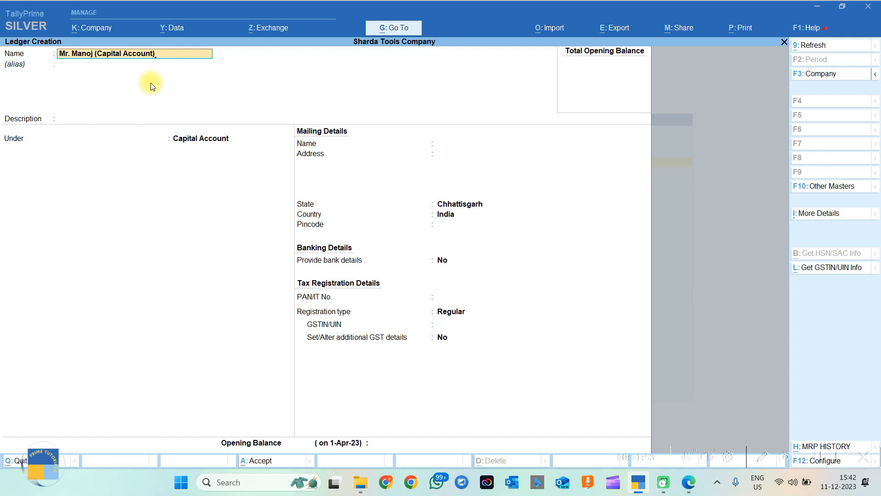
{"action": "left_click", "coordinate": [687, 482]}
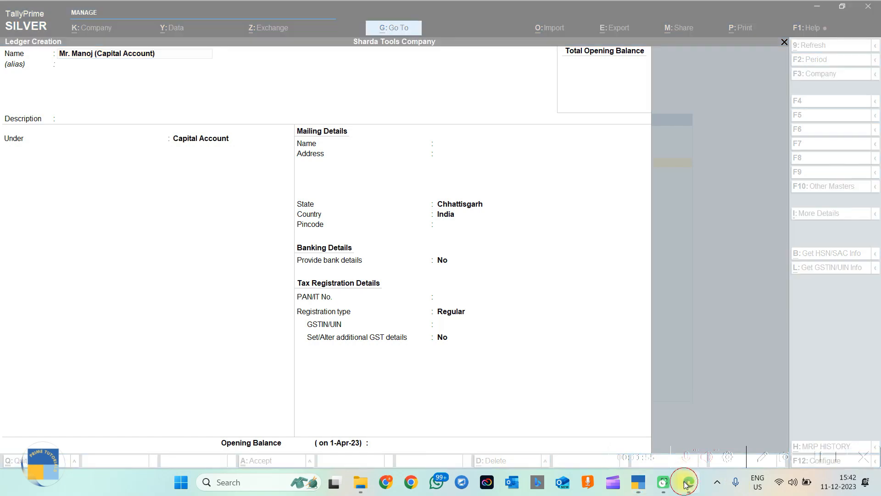
{"action": "left_click_drag", "start_coordinate": [207, 128], "coordinate": [396, 129]}
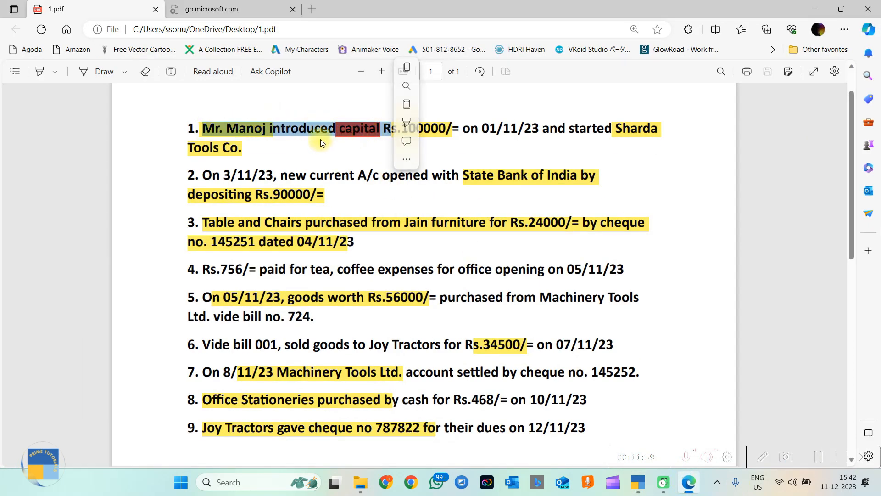
{"action": "left_click", "coordinate": [351, 130]}
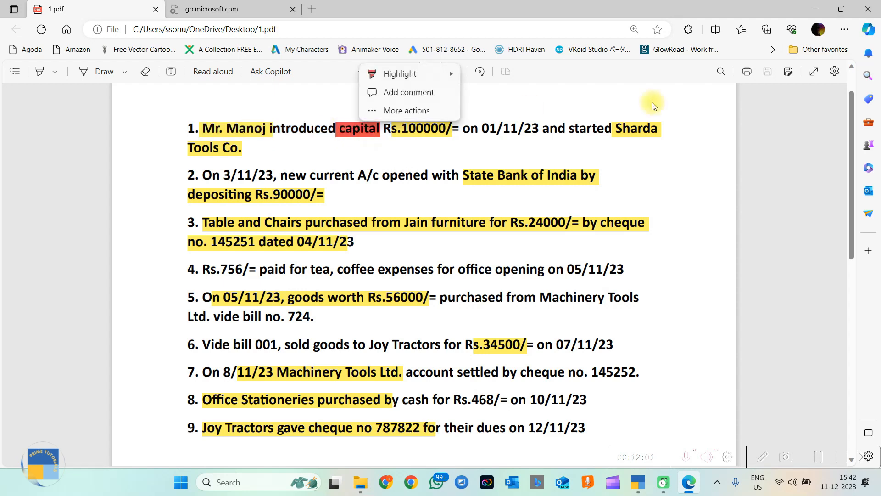
Place the capital ledger under Capital Account with Regular registration, then recheck transaction 1 in the PDF.
{"action": "key", "text": "alt+Tab"}
{"action": "key", "text": "Return"}
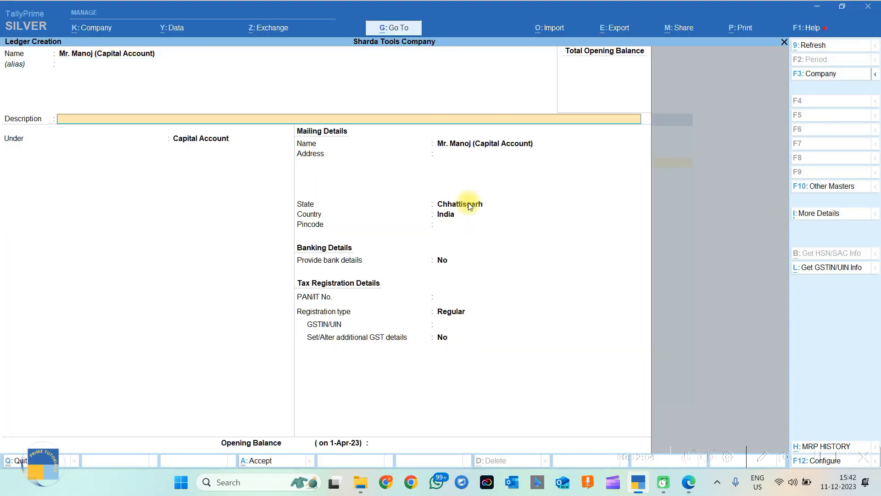
{"action": "key", "text": "Return"}
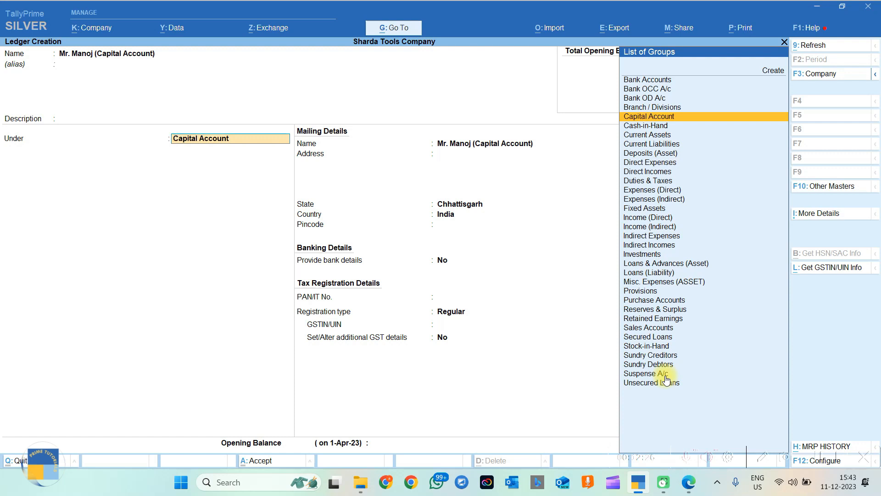
{"action": "key", "text": "Return"}
{"action": "key", "text": "Return"}
{"action": "key", "text": "Return"}
{"action": "key", "text": "Return"}
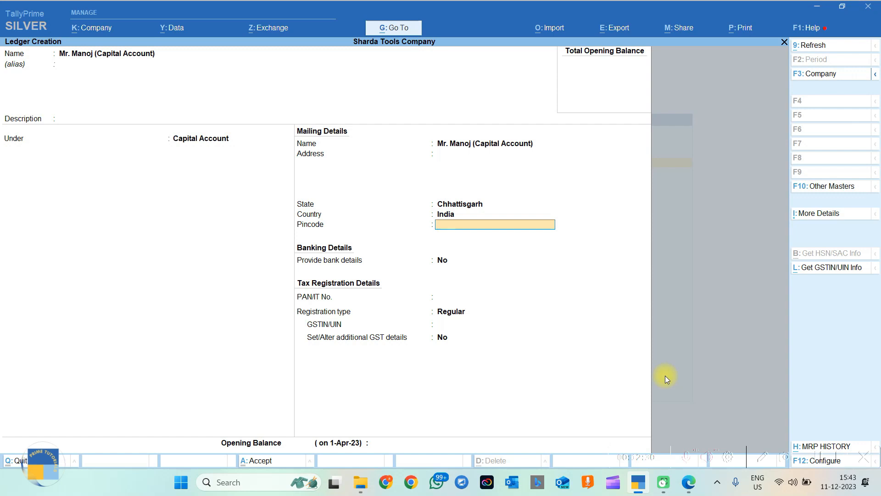
{"action": "key", "text": "Return"}
{"action": "key", "text": "Return"}
{"action": "key", "text": "Return"}
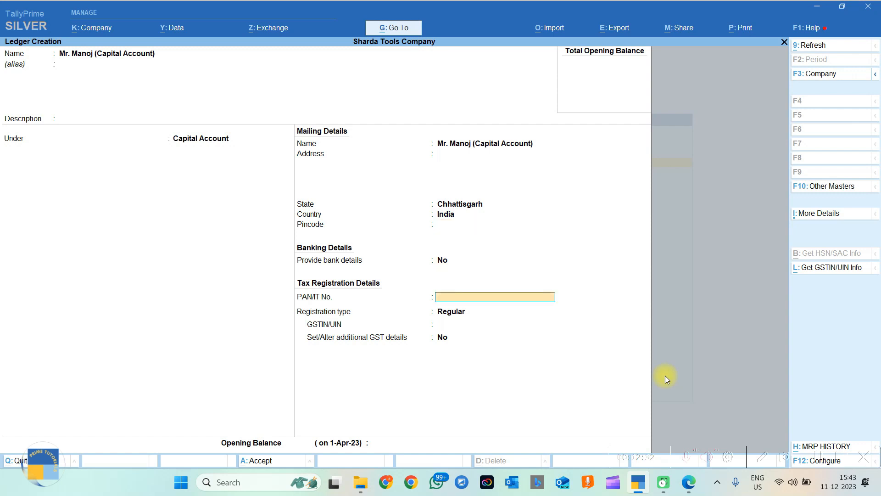
{"action": "key", "text": "Return"}
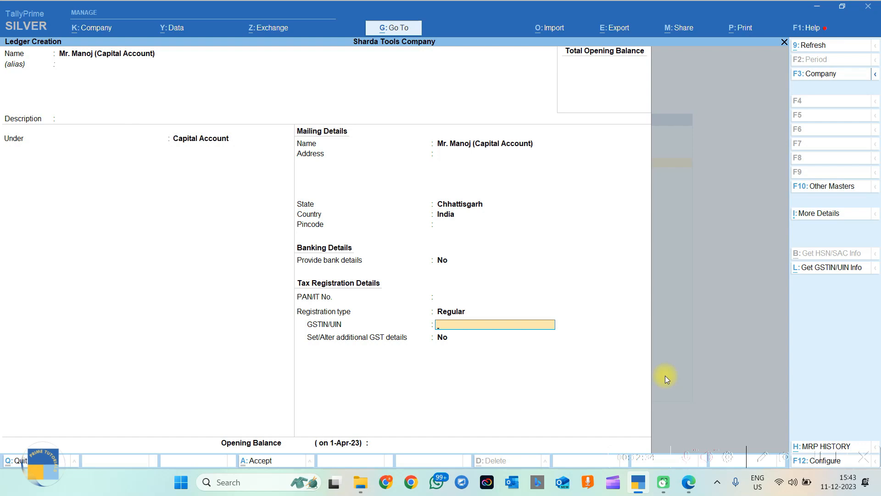
{"action": "key", "text": "alt+Tab"}
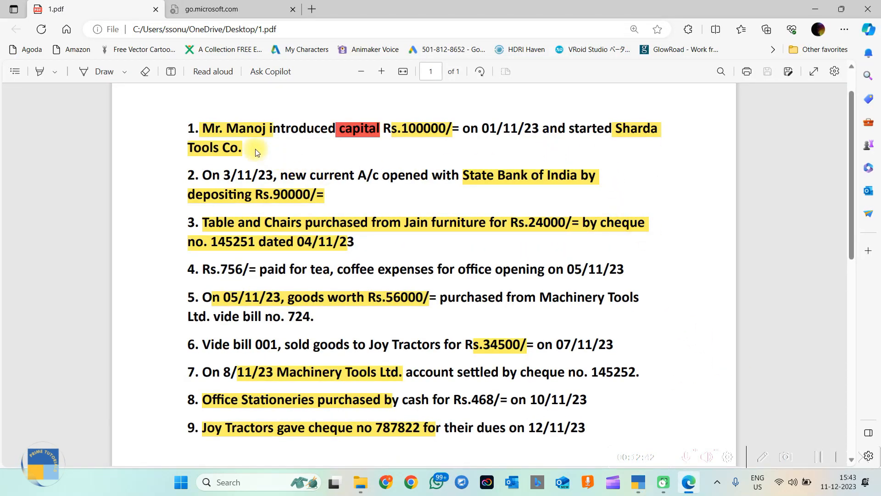
{"action": "left_click_drag", "start_coordinate": [200, 128], "coordinate": [268, 150]}
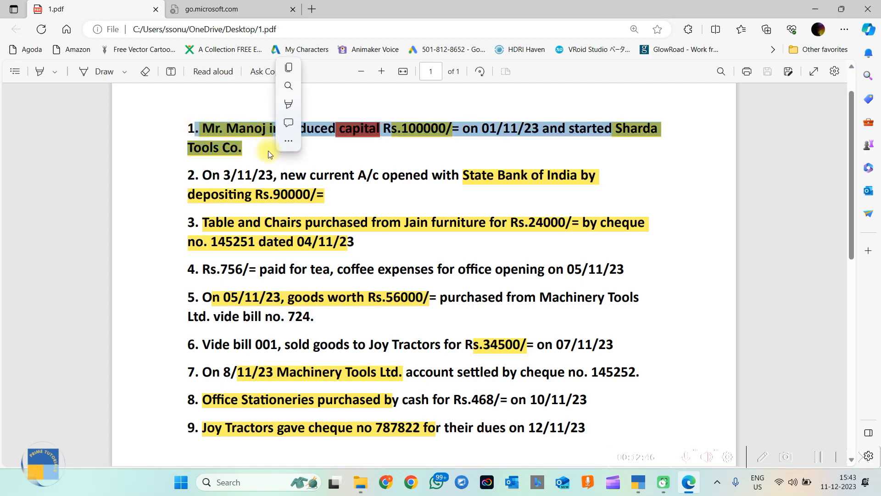
{"action": "left_click", "coordinate": [531, 156]}
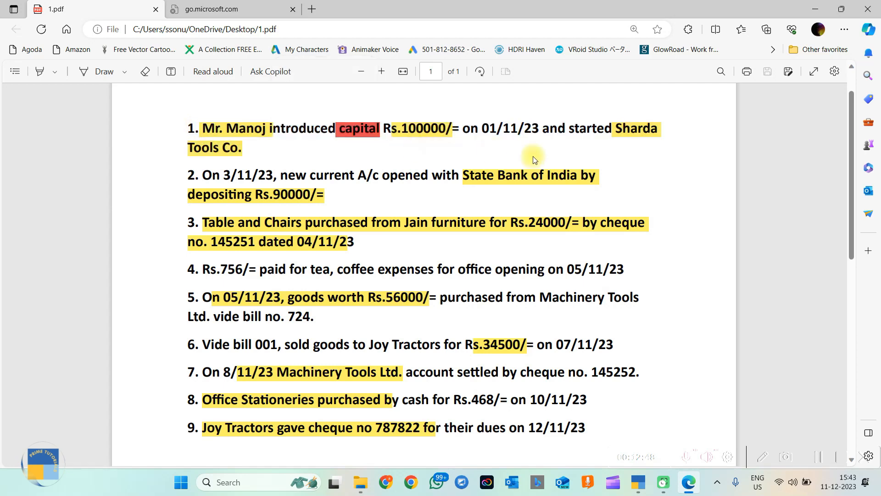
{"action": "key", "text": "alt+Tab"}
Save the capital ledger and back out of an unsaved payment voucher.
{"action": "key", "text": "Escape"}
{"action": "key", "text": "Escape"}
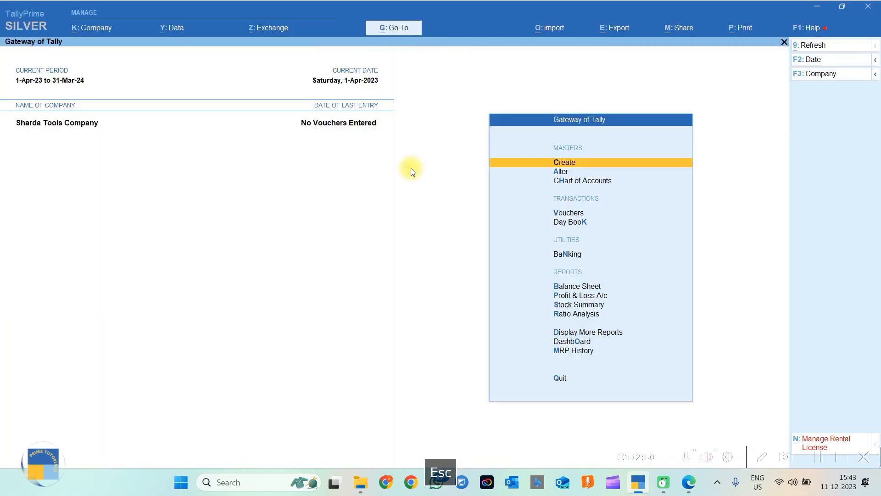
{"action": "key", "text": "v"}
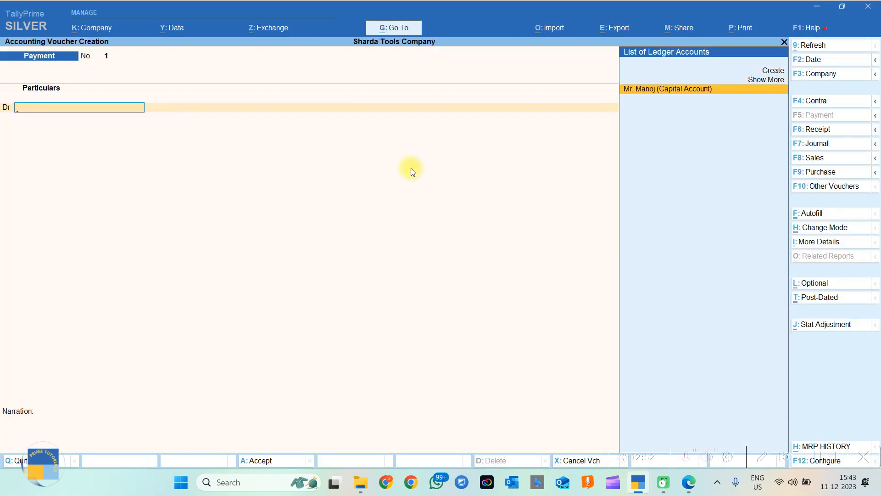
{"action": "key", "text": "Escape"}
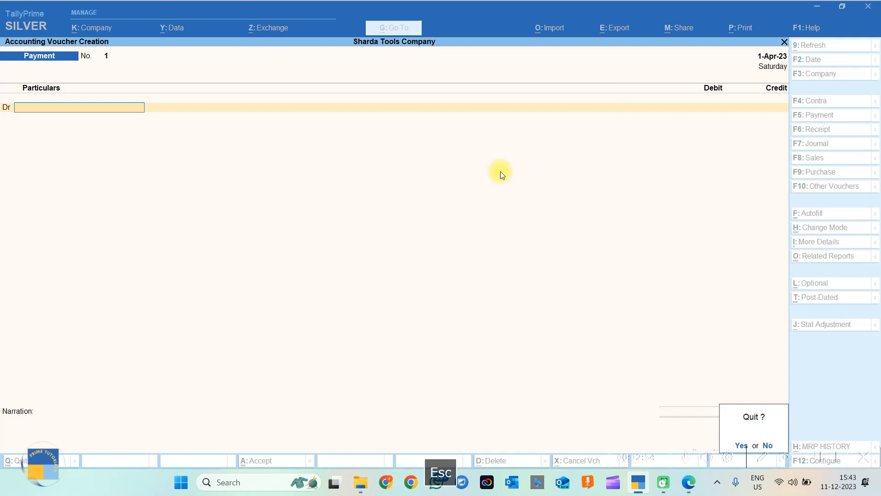
{"action": "key", "text": "Escape"}
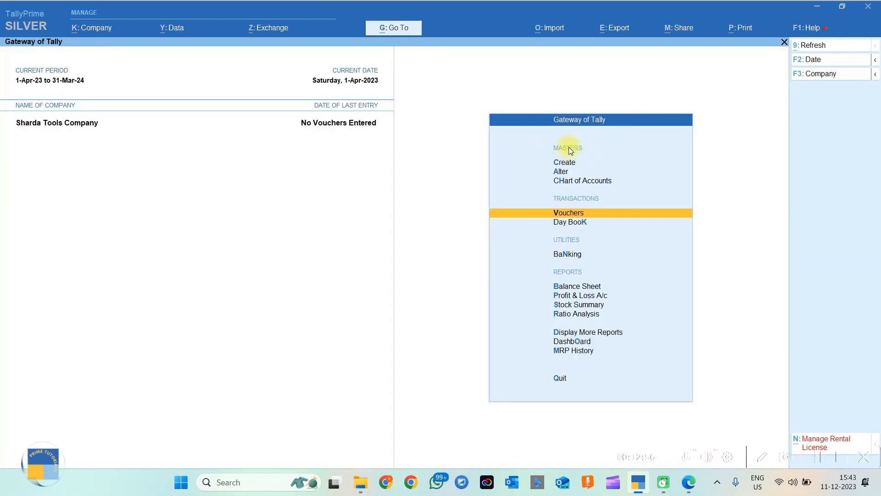
Open the owner's capital ledger for editing in Master Alteration.
{"action": "left_click", "coordinate": [559, 172]}
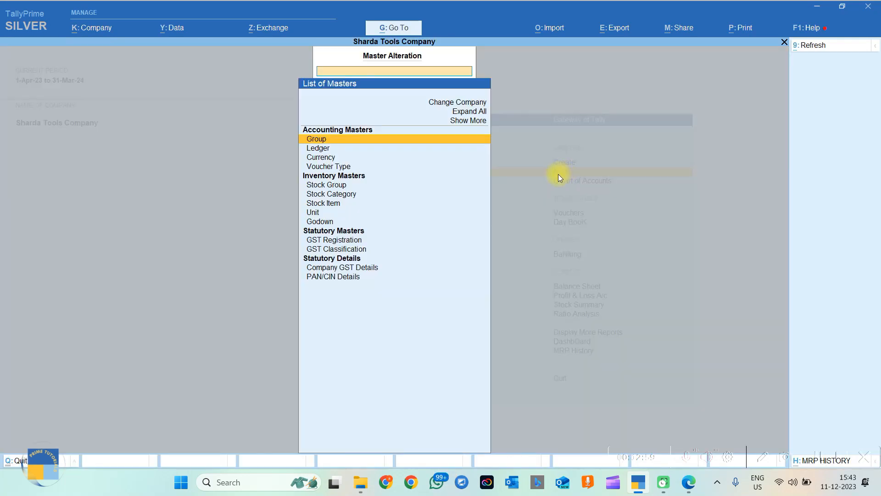
{"action": "left_click", "coordinate": [326, 151]}
{"action": "key", "text": "Escape"}
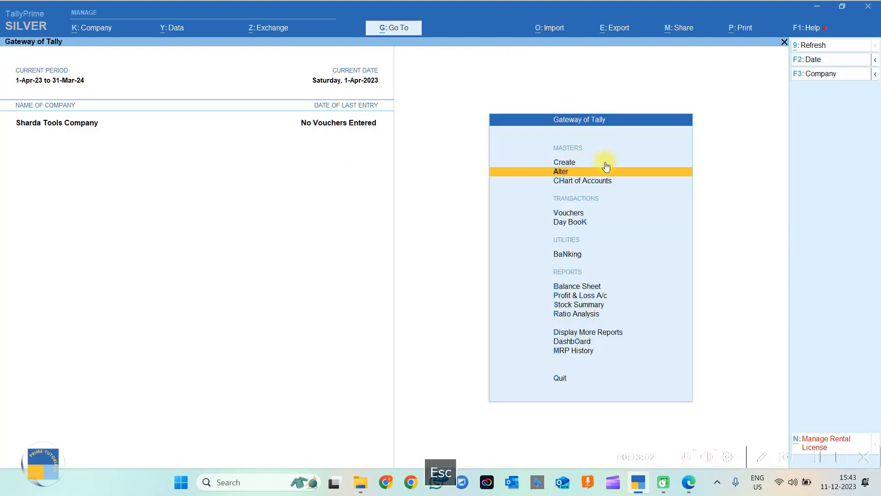
{"action": "left_click", "coordinate": [561, 173]}
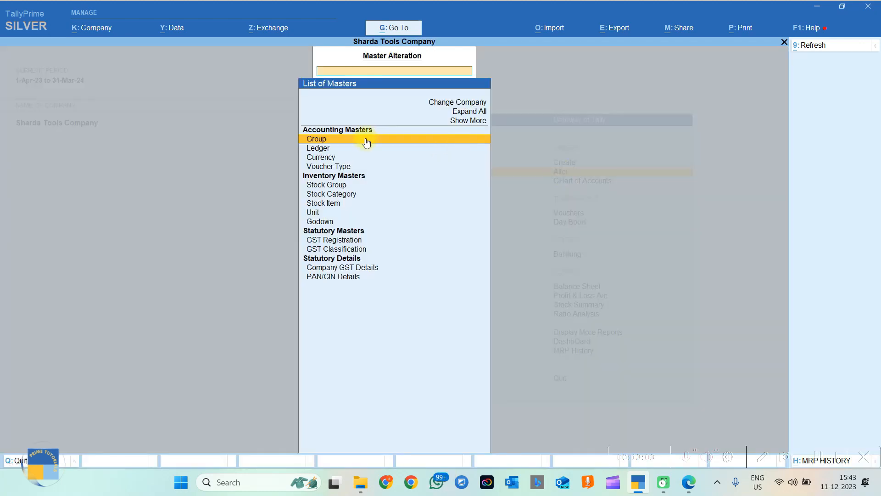
{"action": "left_click", "coordinate": [319, 151]}
{"action": "left_click", "coordinate": [318, 150]}
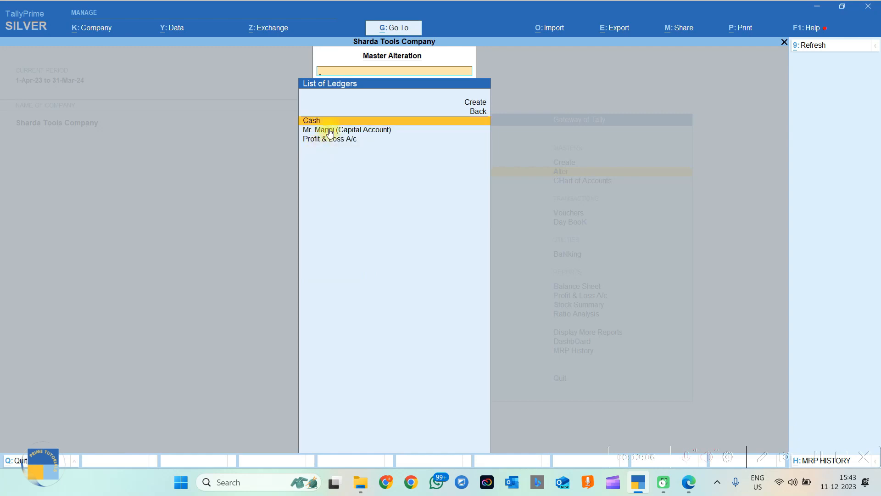
{"action": "left_click", "coordinate": [377, 133]}
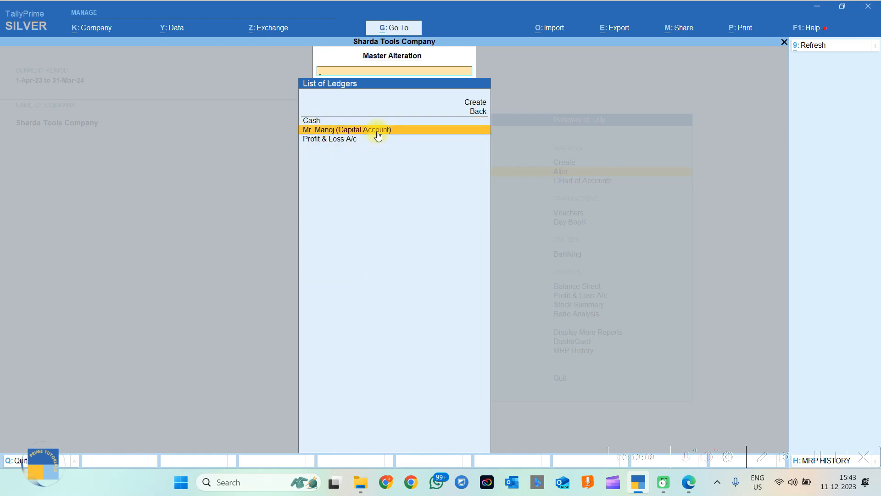
{"action": "left_click", "coordinate": [376, 131]}
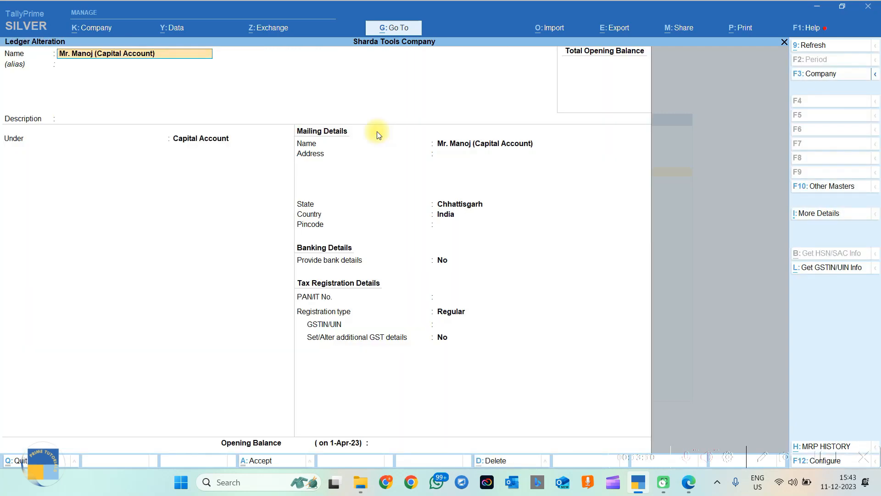
Review all more-details options, then quit the ledger unchanged and return to the main menu.
{"action": "key", "text": "Escape"}
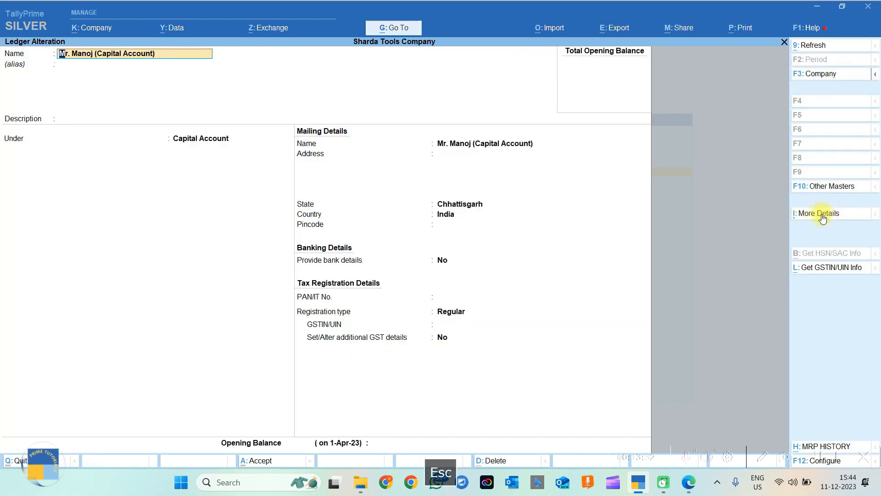
{"action": "left_click", "coordinate": [822, 215]}
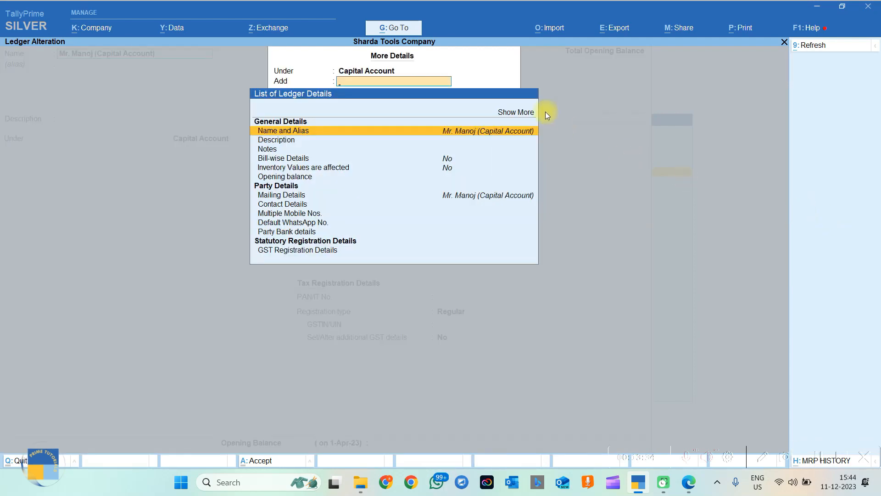
{"action": "left_click", "coordinate": [512, 112]}
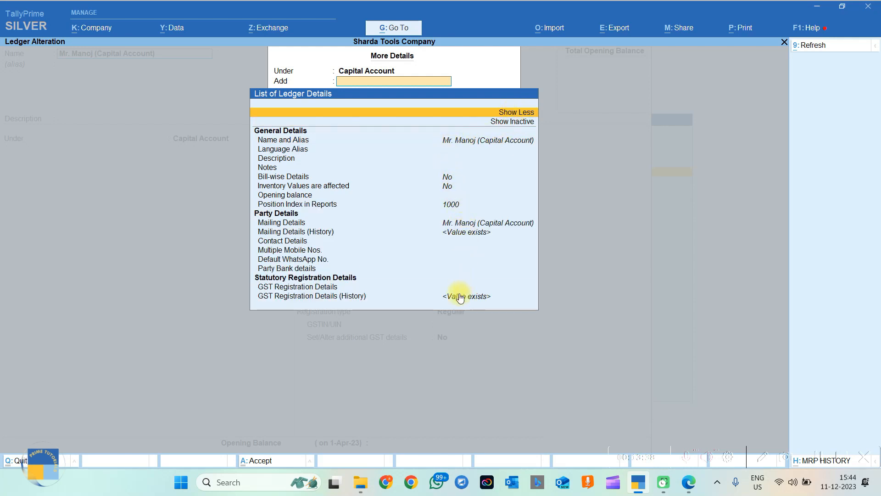
{"action": "key", "text": "Escape"}
{"action": "key", "text": "Escape"}
{"action": "key", "text": "Escape"}
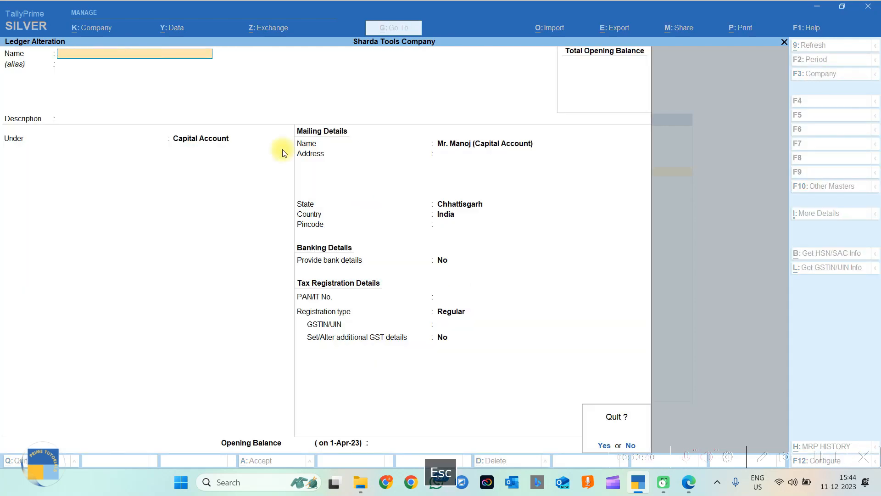
{"action": "key", "text": "y"}
{"action": "key", "text": "Escape"}
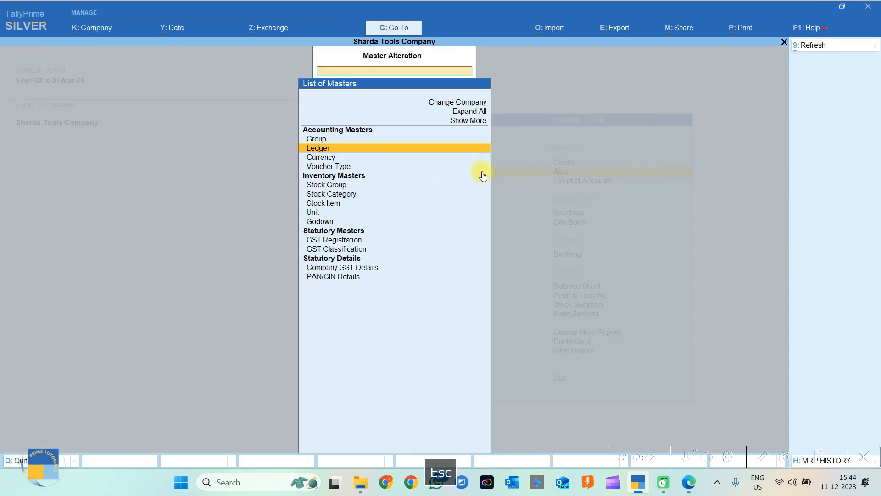
{"action": "key", "text": "Escape"}
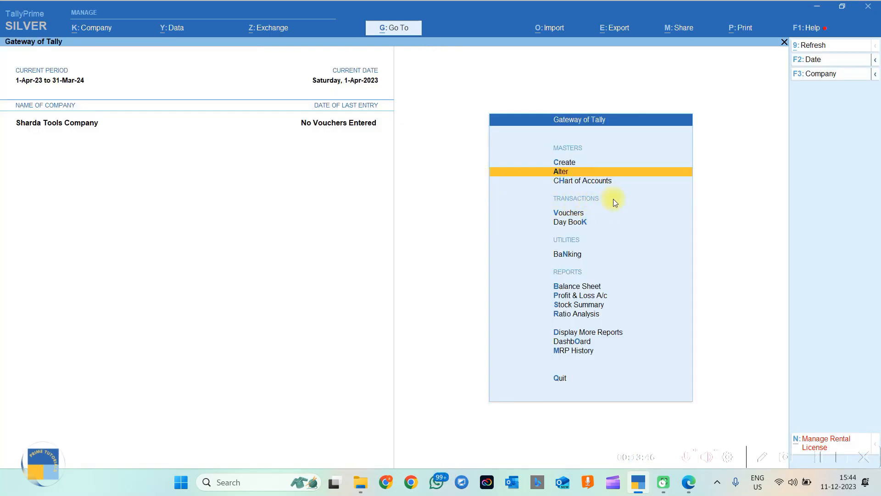
Start a Payment voucher and list the other voucher types, including inactive ones.
{"action": "left_click", "coordinate": [569, 212]}
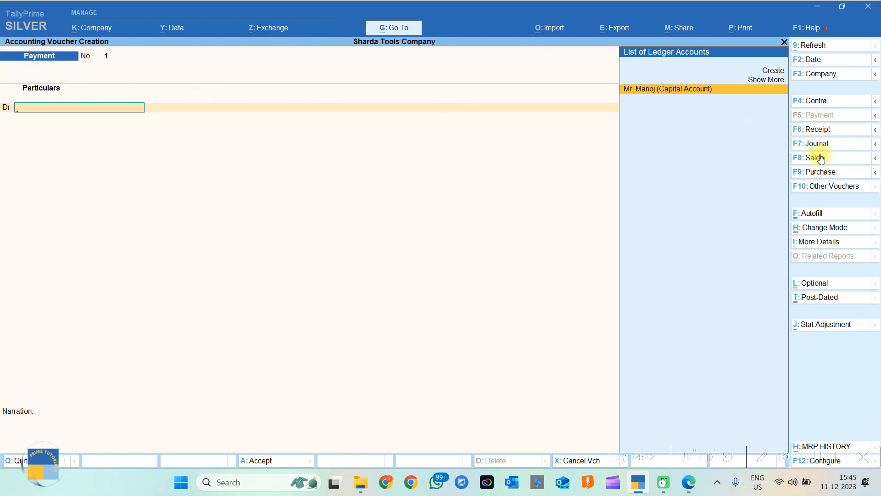
{"action": "left_click", "coordinate": [816, 189]}
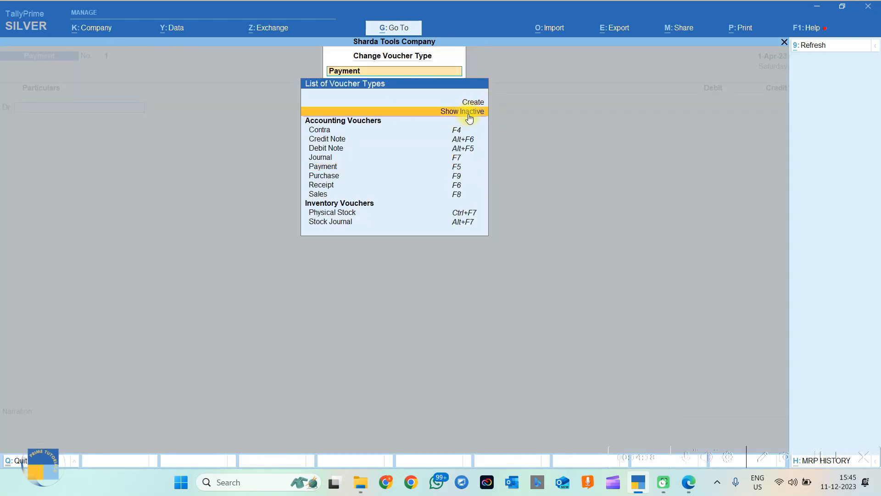
{"action": "left_click", "coordinate": [493, 114]}
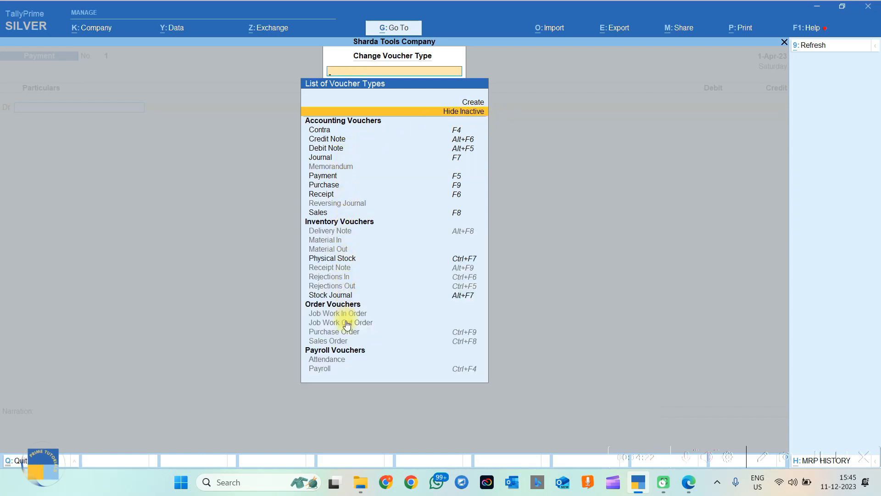
{"action": "left_click", "coordinate": [334, 235]}
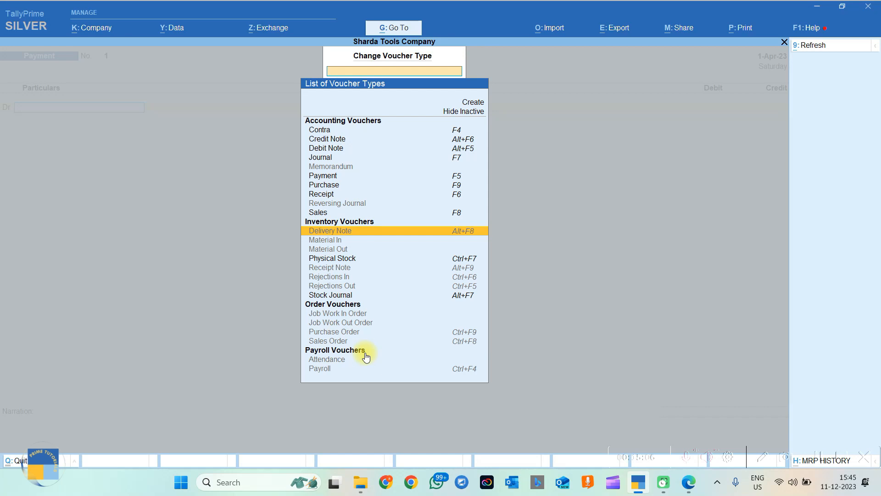
Close the voucher type list, review the capital and bank deposit lines in the PDF, then minimize it.
{"action": "key", "text": "Escape"}
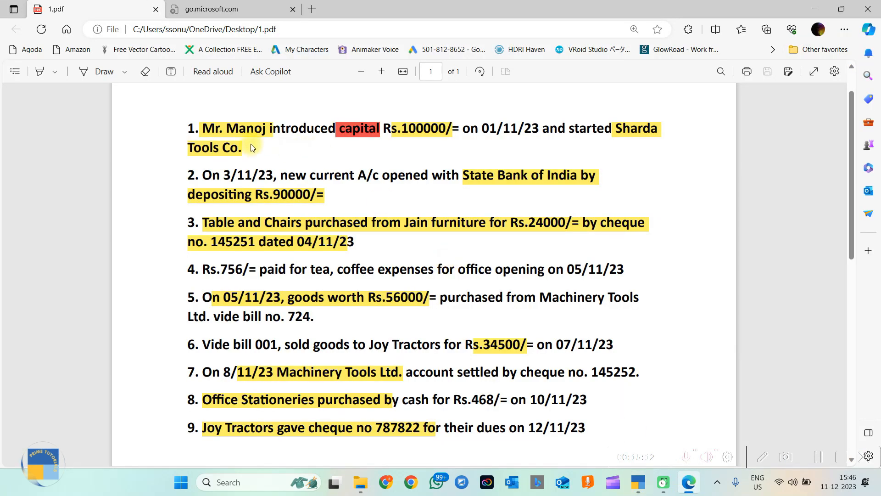
{"action": "mouse_move", "coordinate": [202, 129]}
{"action": "left_click_drag", "start_coordinate": [607, 127], "coordinate": [662, 137]}
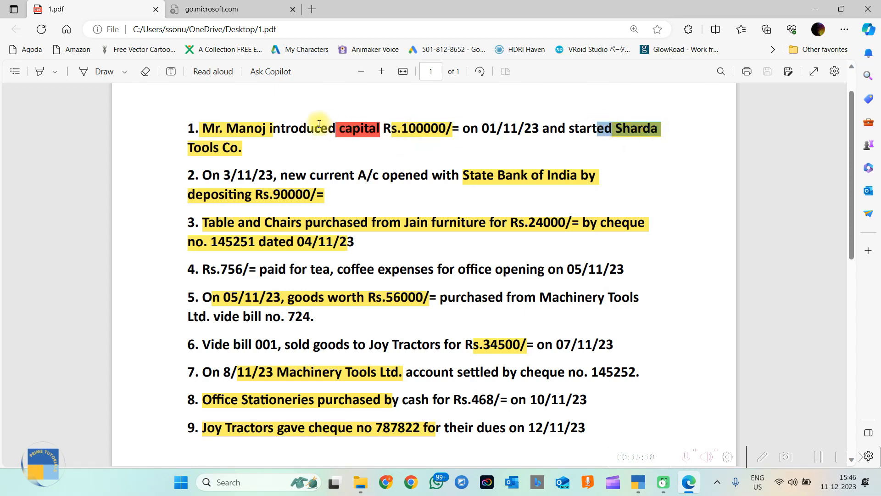
{"action": "left_click_drag", "start_coordinate": [317, 126], "coordinate": [389, 143]}
{"action": "left_click", "coordinate": [362, 144]}
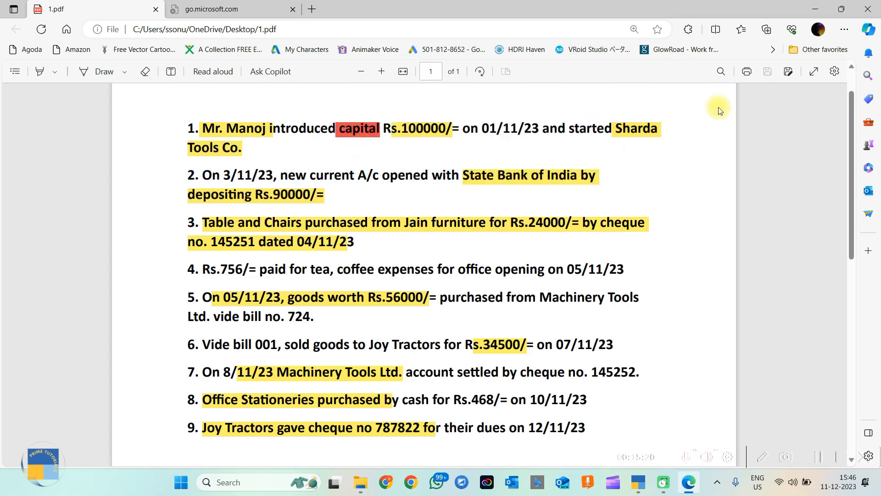
{"action": "left_click", "coordinate": [815, 9]}
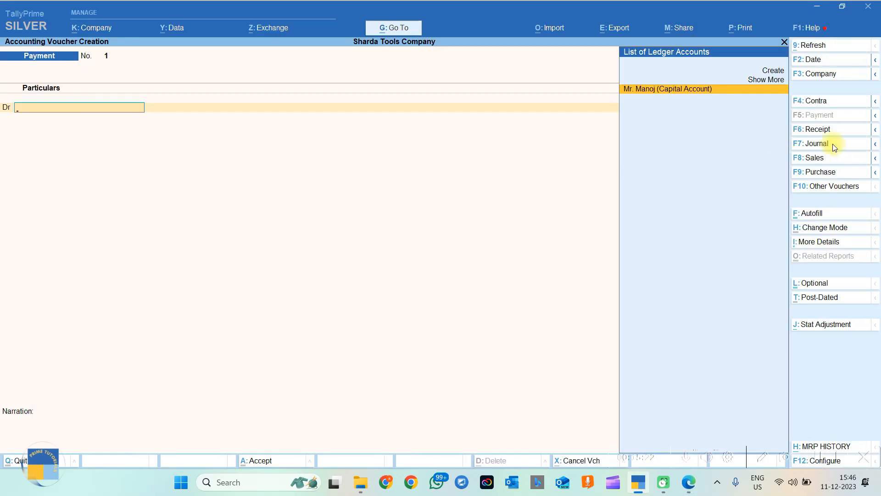
Switch the voucher type from Payment to Receipt, giving Receipt No. 1.
{"action": "left_click", "coordinate": [818, 130]}
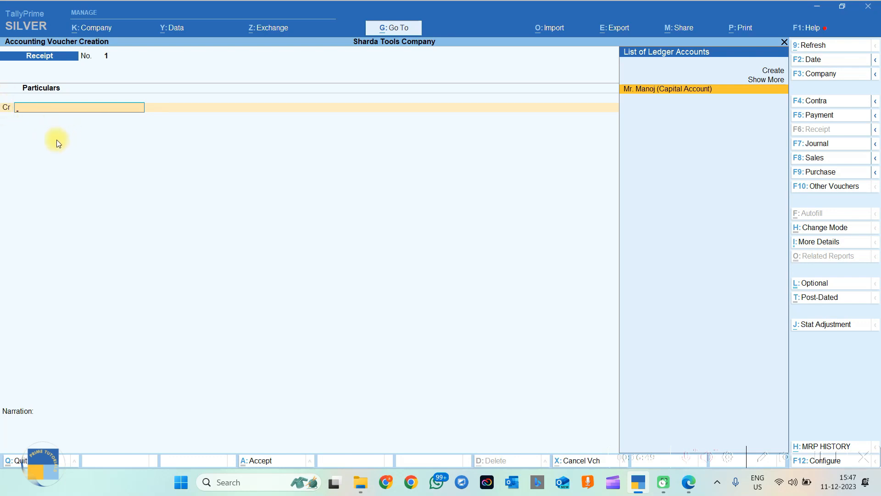
Credit the capital ledger 100000 and debit Cash, correcting Cash from 90000 to 100000.
{"action": "left_click", "coordinate": [650, 92]}
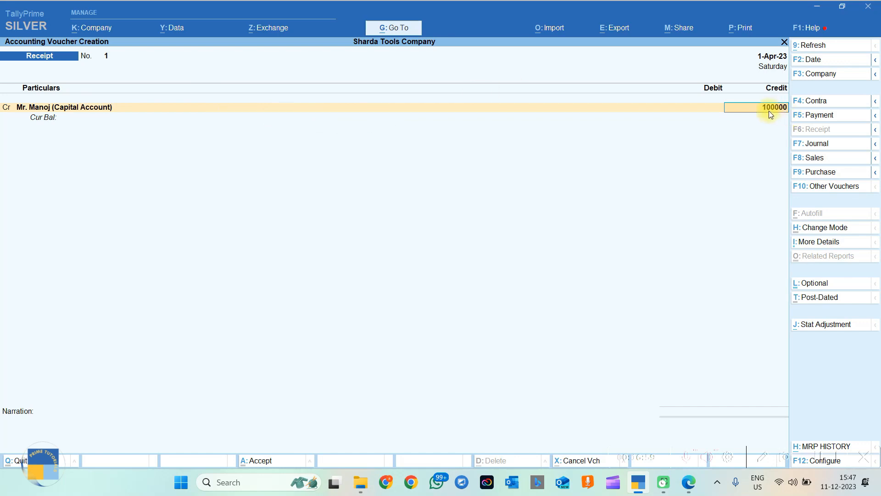
{"action": "key", "text": "Return"}
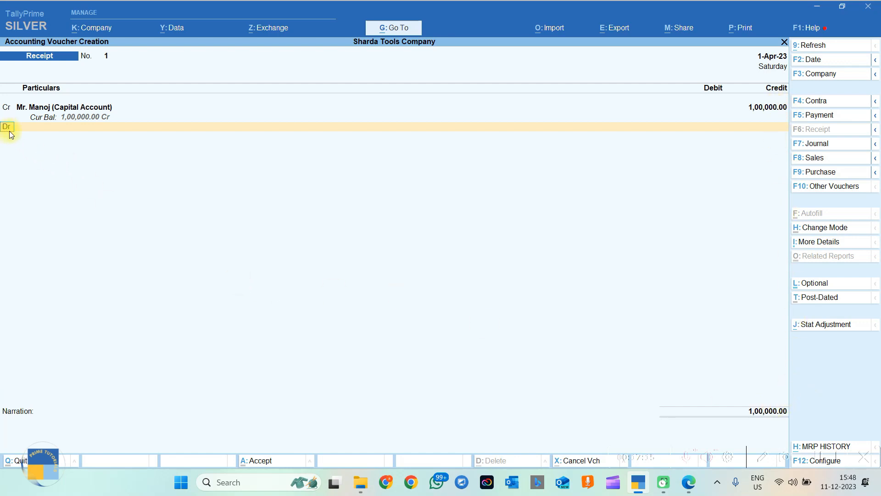
{"action": "key", "text": "Return"}
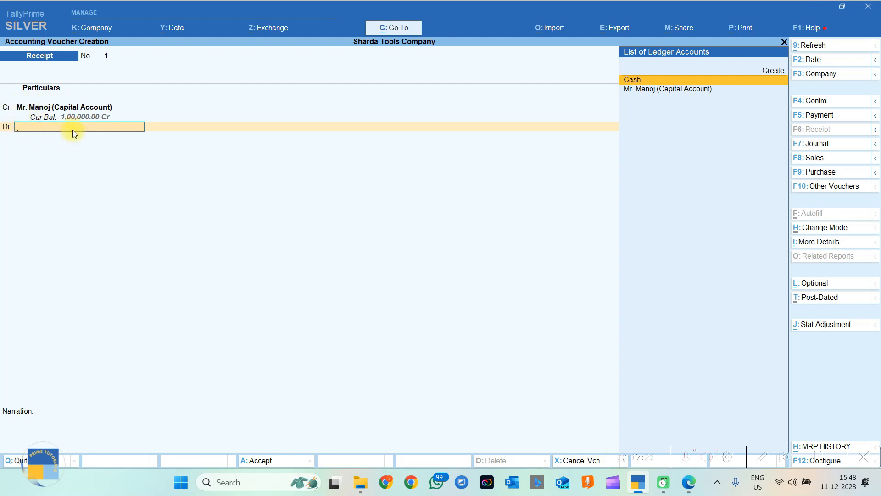
{"action": "left_click", "coordinate": [634, 81]}
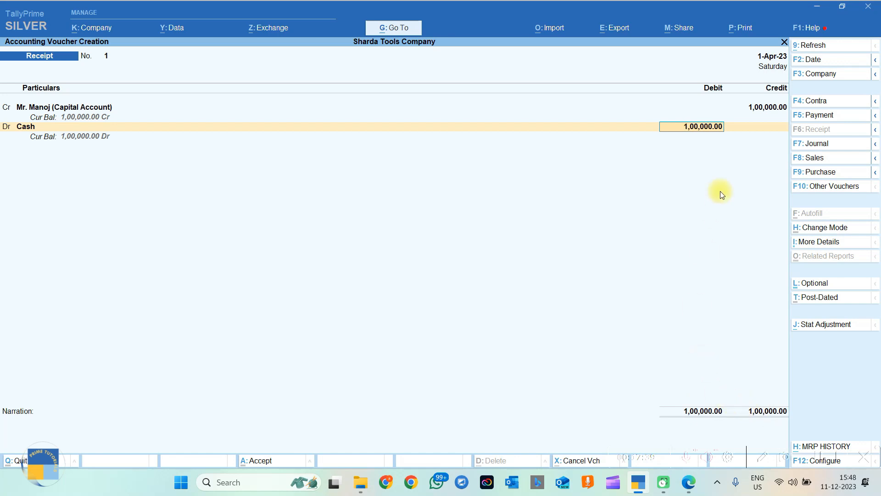
{"action": "type", "text": "90000"}
{"action": "key", "text": "Return"}
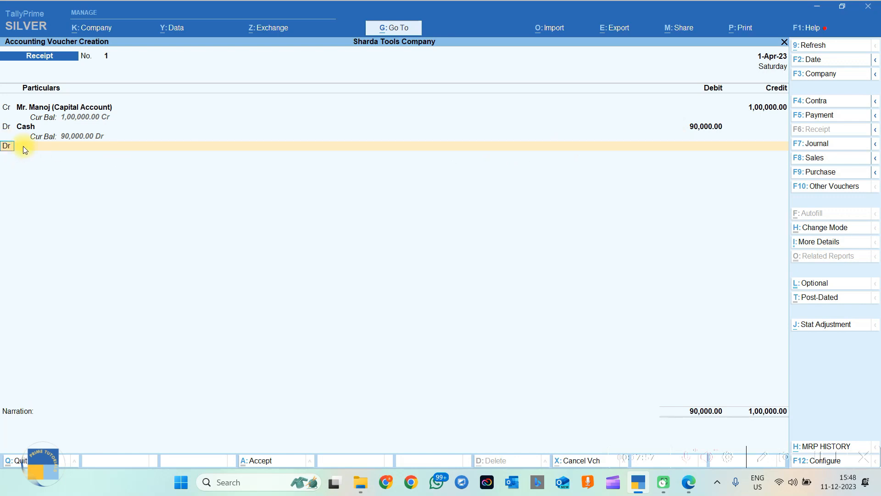
{"action": "key", "text": "Return"}
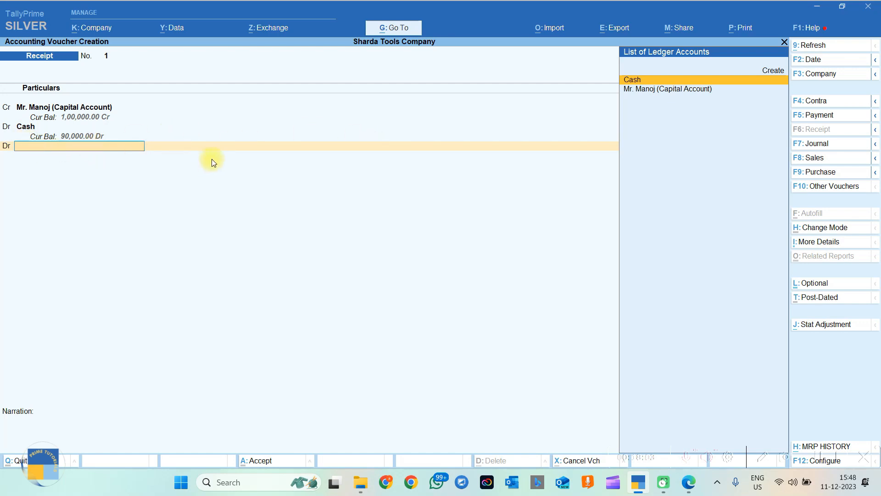
{"action": "key", "text": "BackSpace"}
{"action": "key", "text": "BackSpace"}
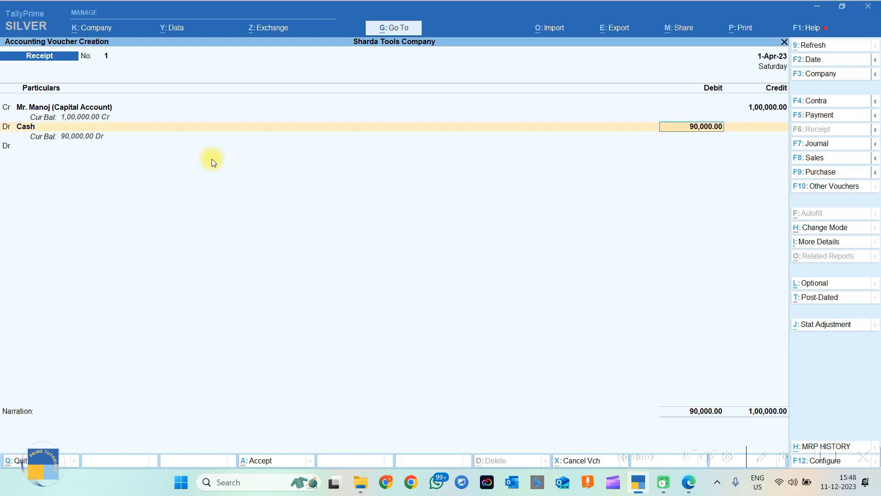
{"action": "type", "text": "100000"}
{"action": "key", "text": "Return"}
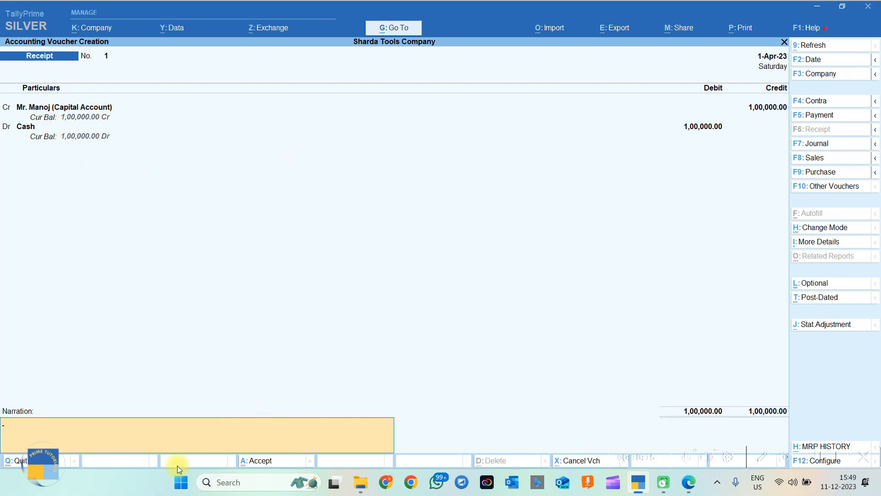
Add the narration about cash received as capital to start the company, and save the receipt.
{"action": "type", "text": "Being Cash Received as Capital Account to start company b"}
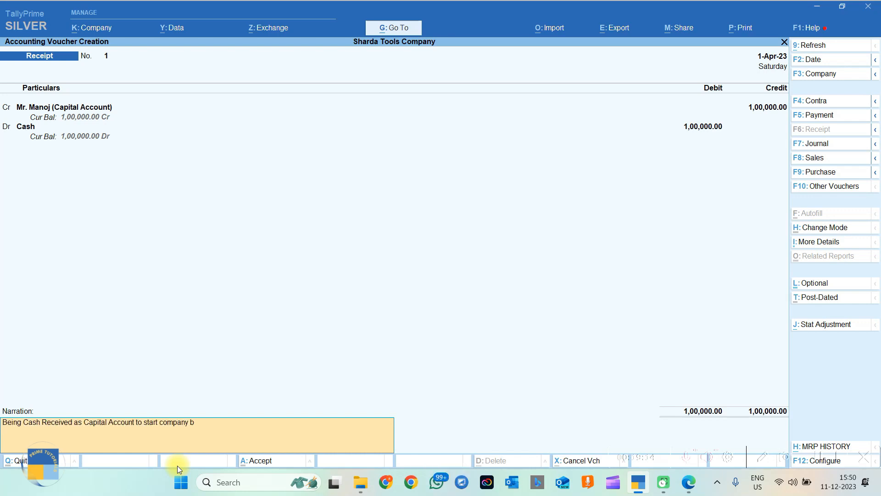
{"action": "type", "text": "y Mr. Manoj"}
{"action": "key", "text": "Return"}
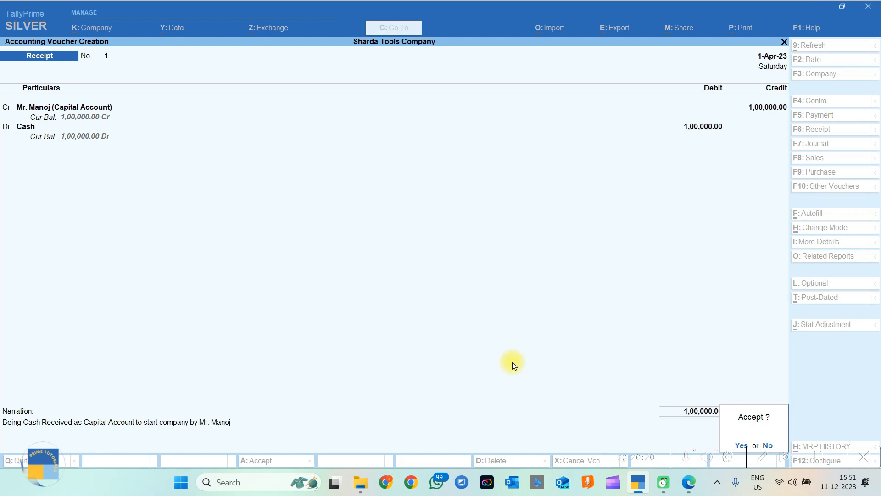
{"action": "key", "text": "Return"}
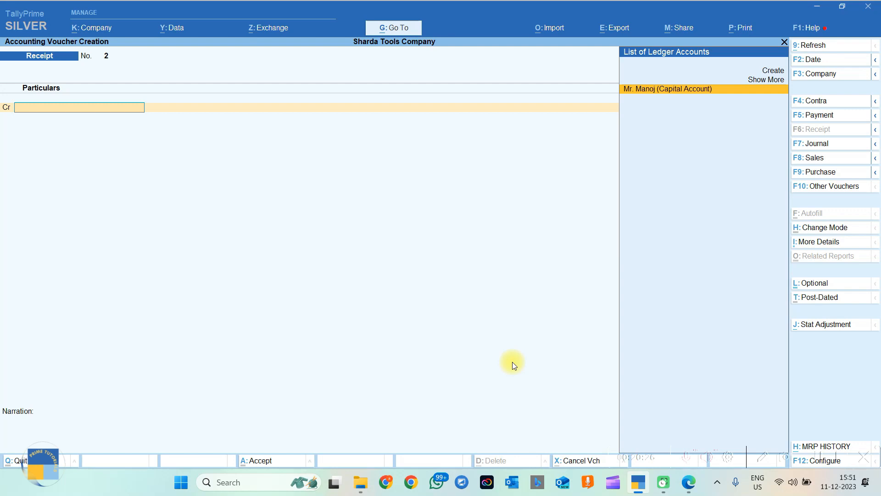
Inspect the capital receipt from the Day Book unchanged, then show the Day Book in detailed view.
{"action": "key", "text": "Escape"}
{"action": "key", "text": "Escape"}
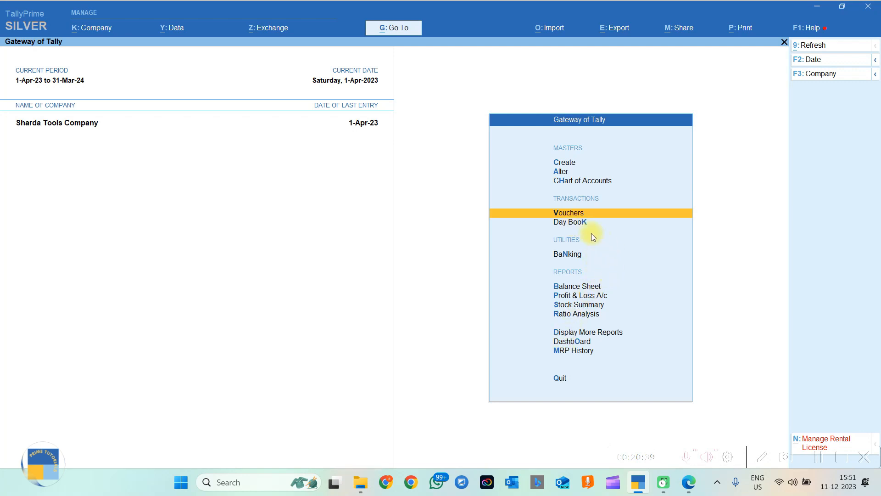
{"action": "left_click", "coordinate": [567, 223]}
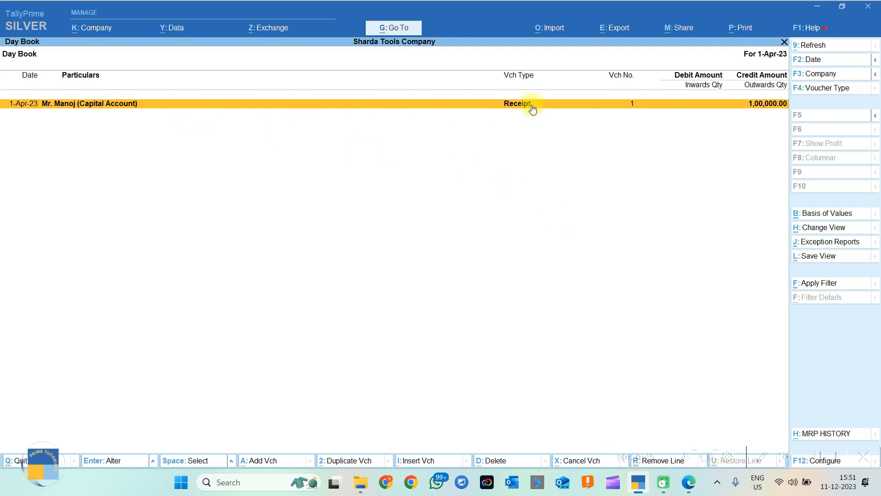
{"action": "left_click", "coordinate": [507, 103]}
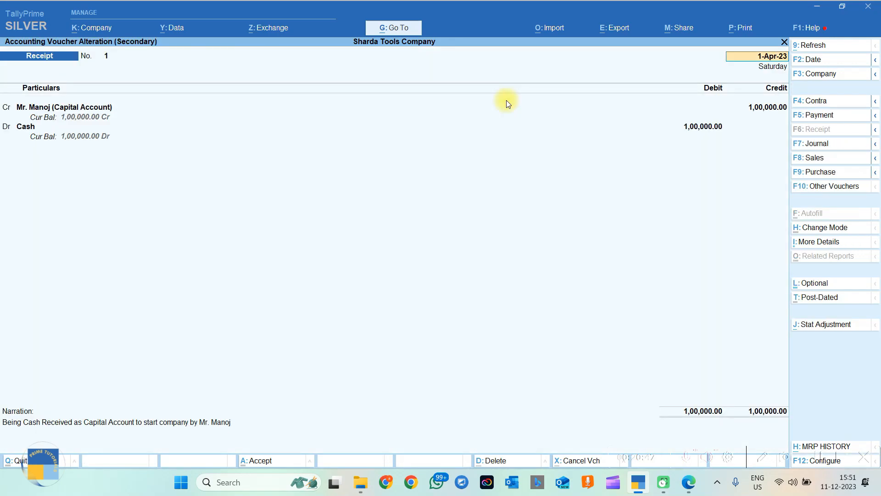
{"action": "key", "text": "Return"}
{"action": "key", "text": "Return"}
{"action": "key", "text": "Return"}
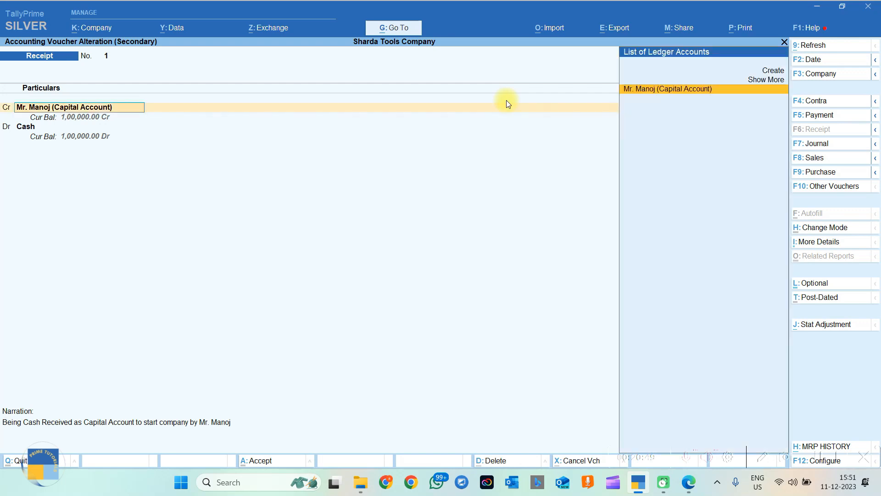
{"action": "key", "text": "Return"}
{"action": "key", "text": "Return"}
{"action": "key", "text": "Return"}
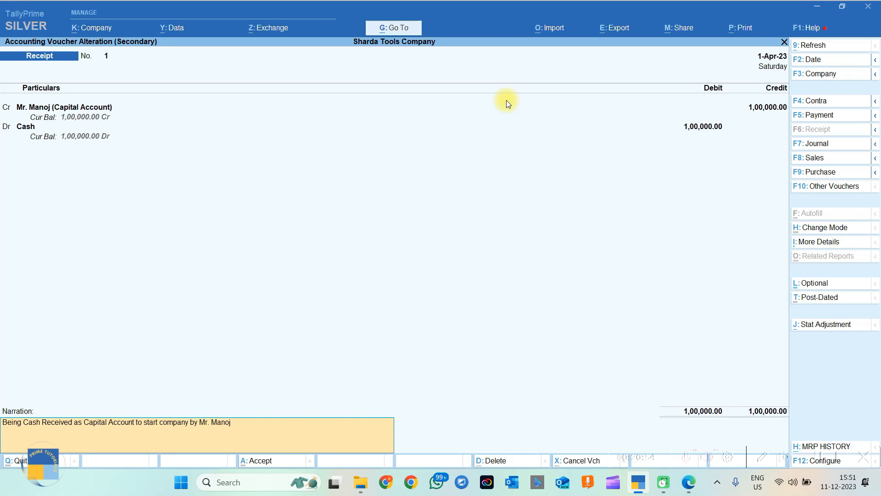
{"action": "key", "text": "Escape"}
{"action": "key", "text": "Escape"}
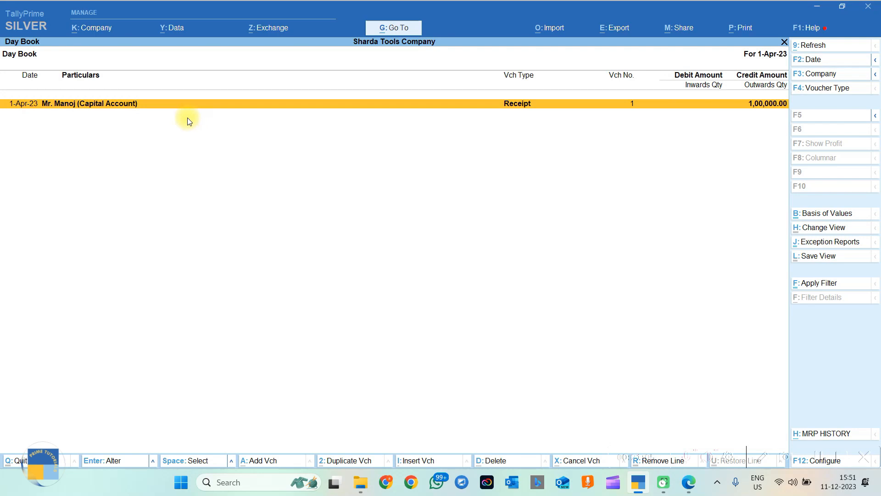
{"action": "key", "text": "alt+F5"}
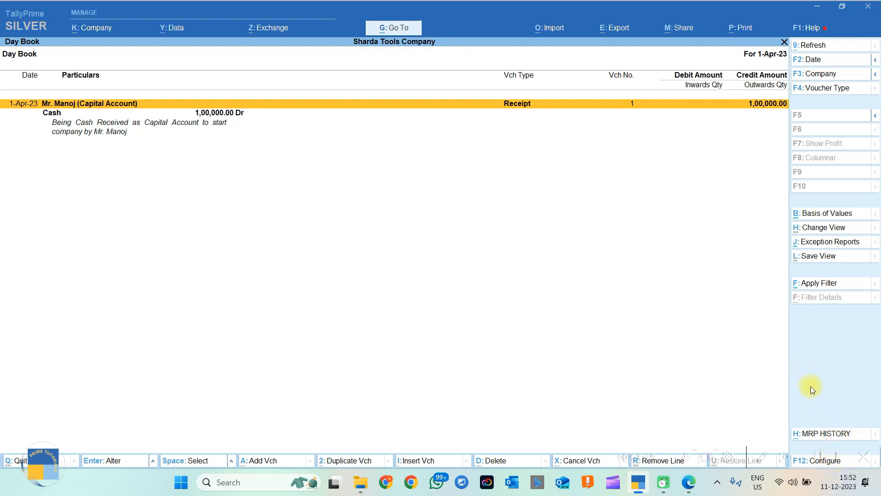
Read transaction 1 and its date in 1.pdf, then return to TallyPrime.
{"action": "key", "text": "alt+Tab"}
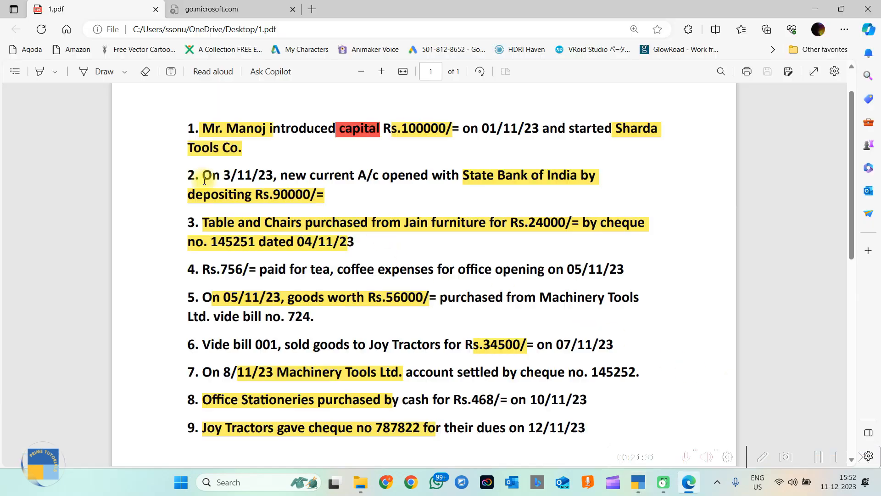
{"action": "left_click_drag", "start_coordinate": [254, 133], "coordinate": [197, 129]}
{"action": "left_click", "coordinate": [240, 142]}
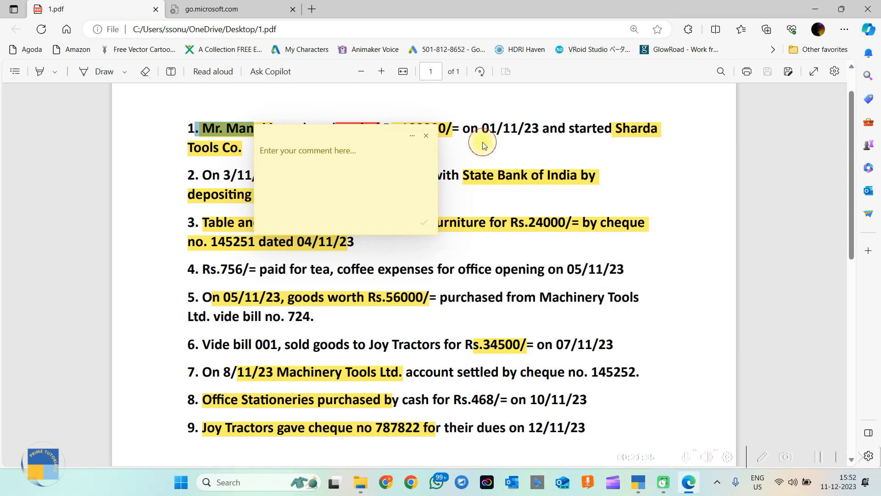
{"action": "left_click", "coordinate": [426, 135]}
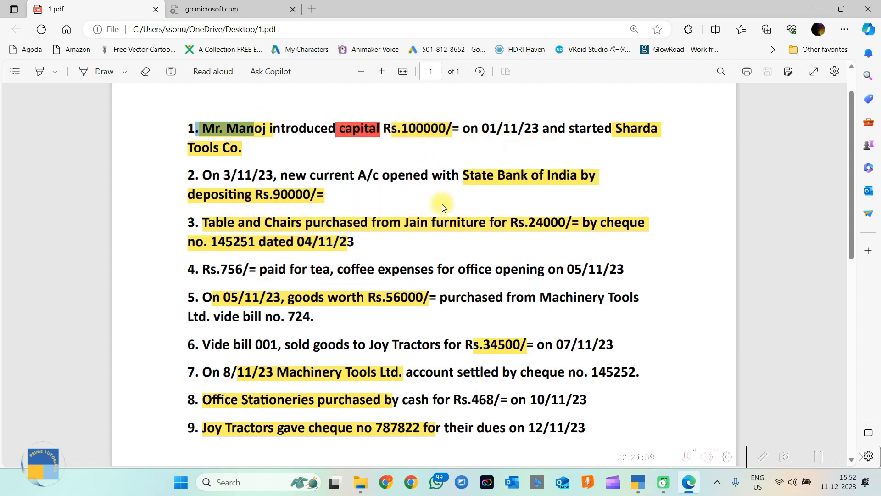
{"action": "left_click_drag", "start_coordinate": [482, 129], "coordinate": [537, 122]}
{"action": "left_click", "coordinate": [514, 139]}
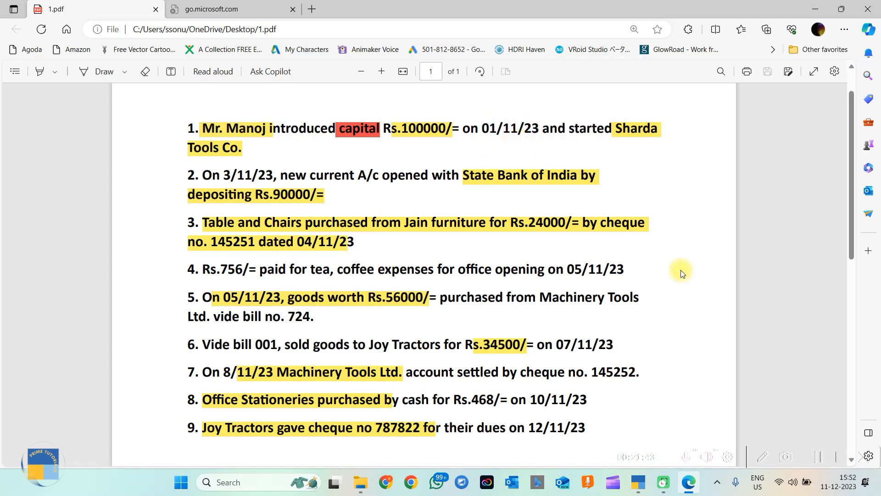
{"action": "left_click", "coordinate": [639, 482]}
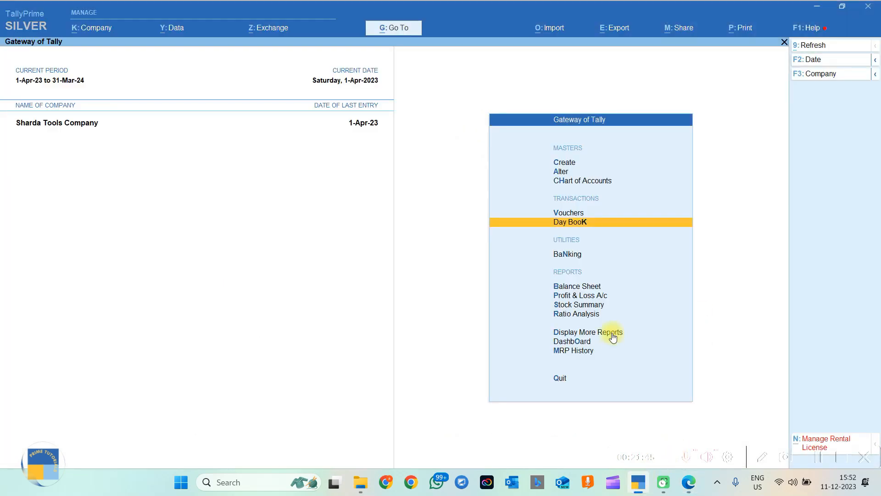
Change Receipt No. 1's date to 1-Nov-23, save it, and reopen the Day Book.
{"action": "key", "text": "Return"}
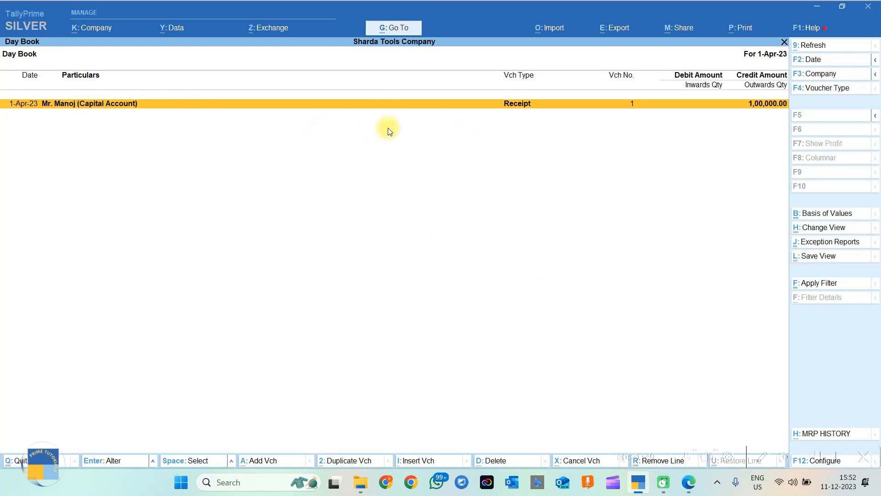
{"action": "key", "text": "Return"}
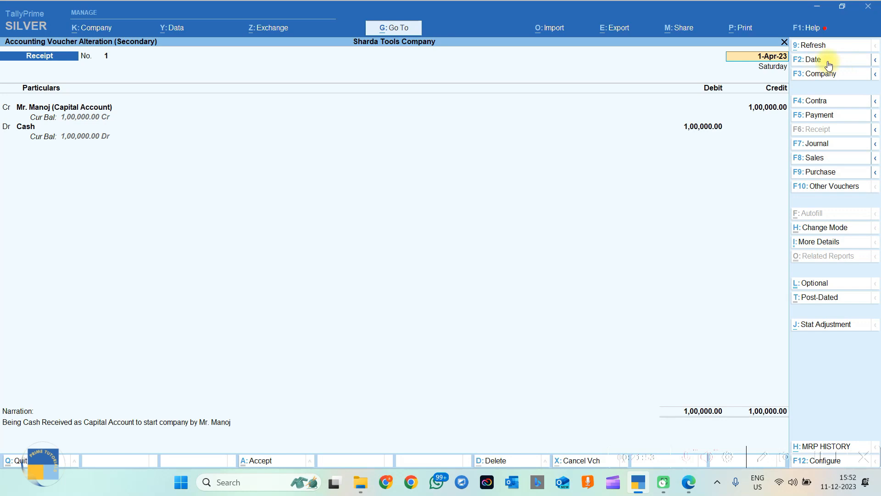
{"action": "left_click", "coordinate": [828, 64]}
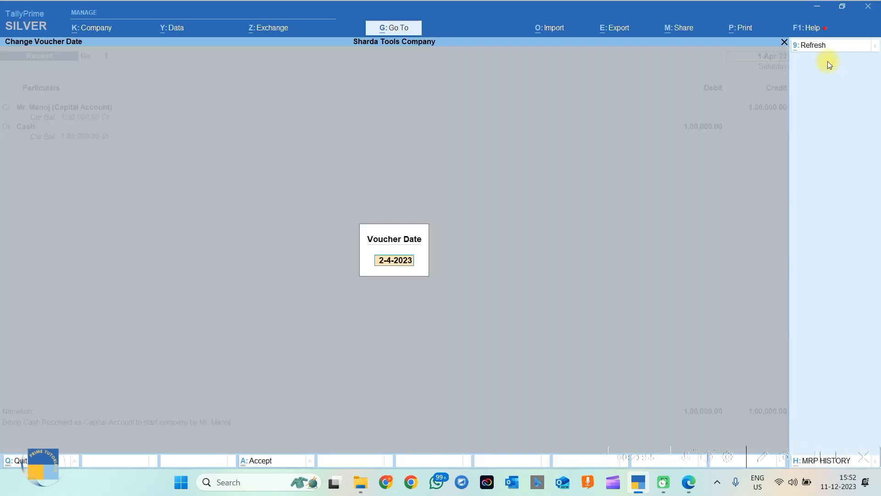
{"action": "type", "text": "1.11"}
{"action": "key", "text": "Return"}
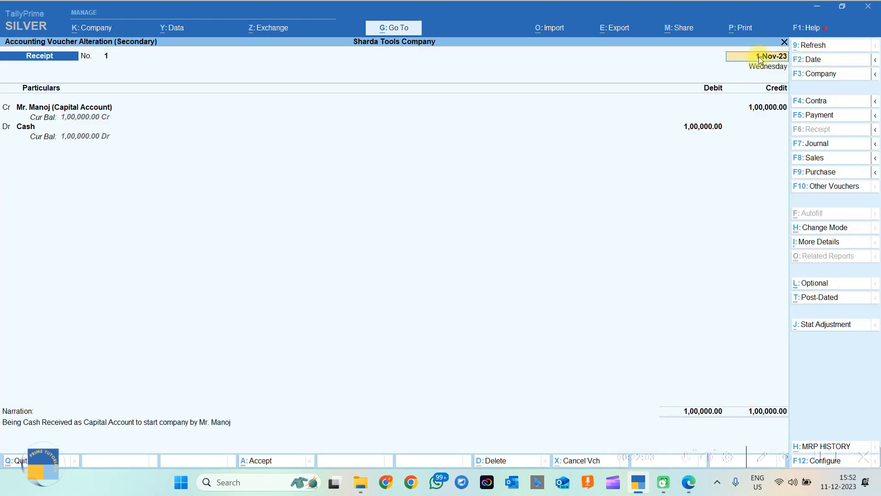
{"action": "key", "text": "Return"}
{"action": "key", "text": "Return"}
{"action": "key", "text": "Return"}
{"action": "key", "text": "Return"}
{"action": "key", "text": "Return"}
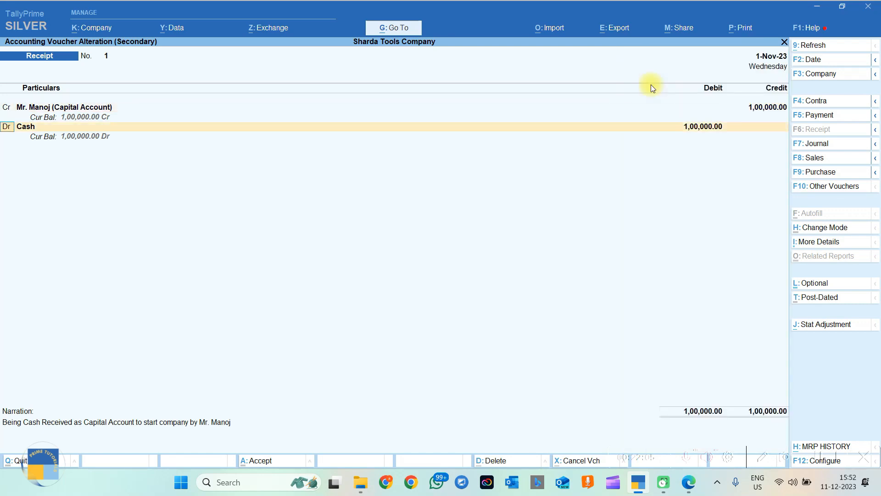
{"action": "key", "text": "Return"}
{"action": "key", "text": "ctrl"}
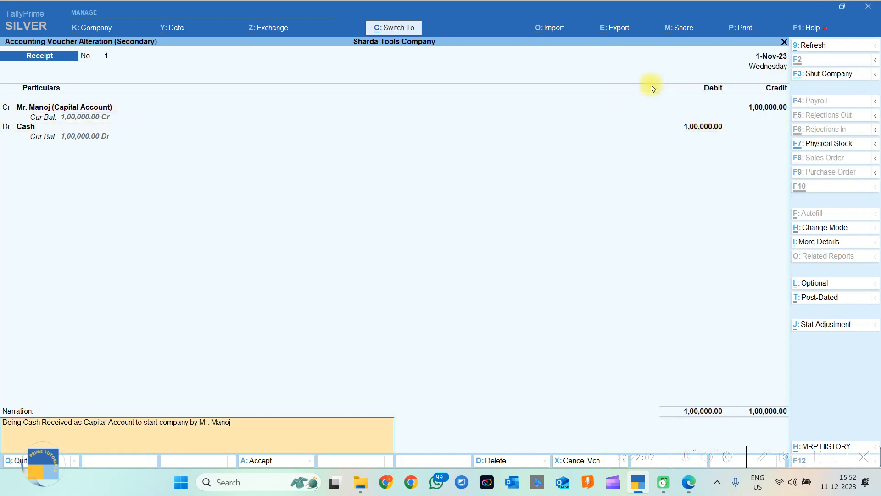
{"action": "key", "text": "ctrl+a"}
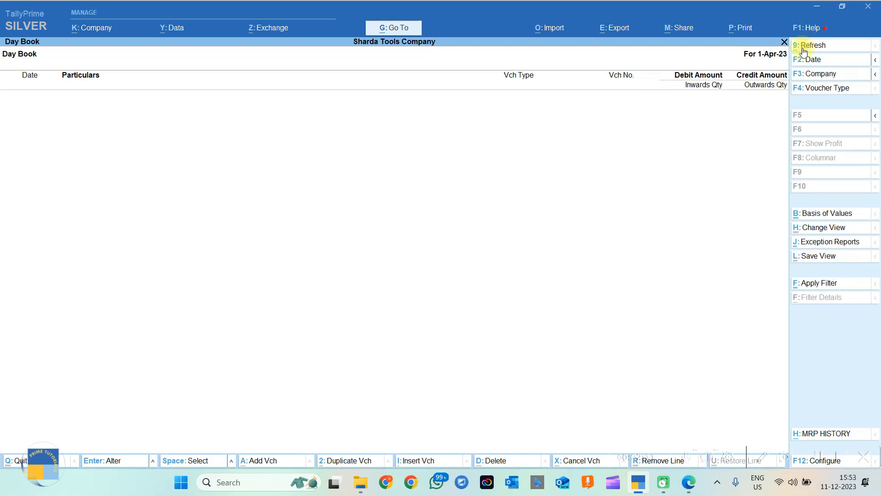
{"action": "key", "text": "Escape"}
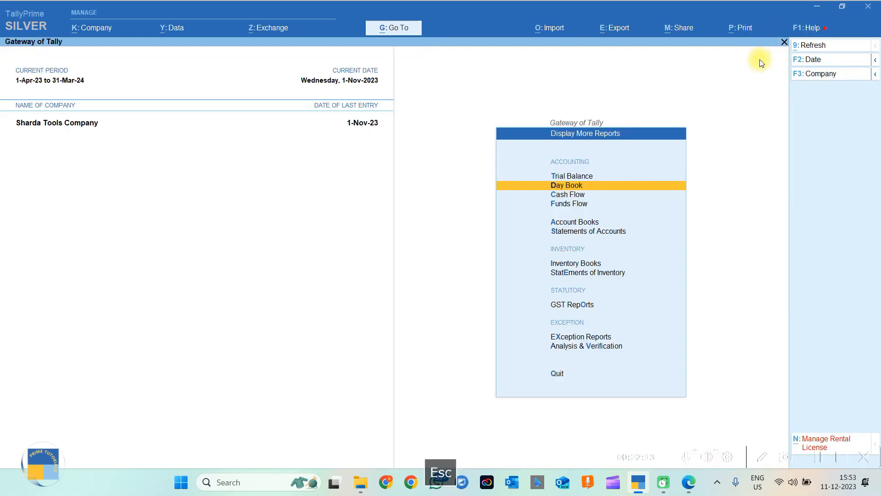
{"action": "key", "text": "Return"}
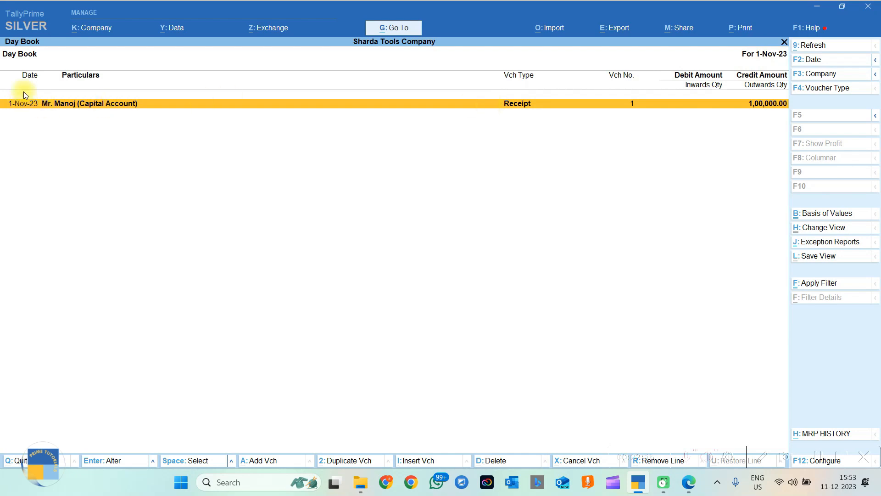
Read transaction 2 and the State Bank of India name in 1.pdf, then return to TallyPrime.
{"action": "key", "text": "alt+Tab"}
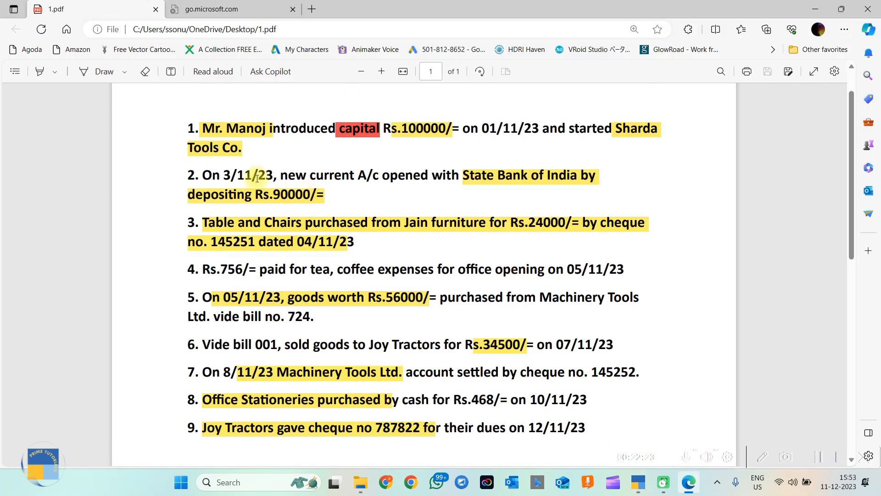
{"action": "left_click_drag", "start_coordinate": [206, 174], "coordinate": [357, 198]}
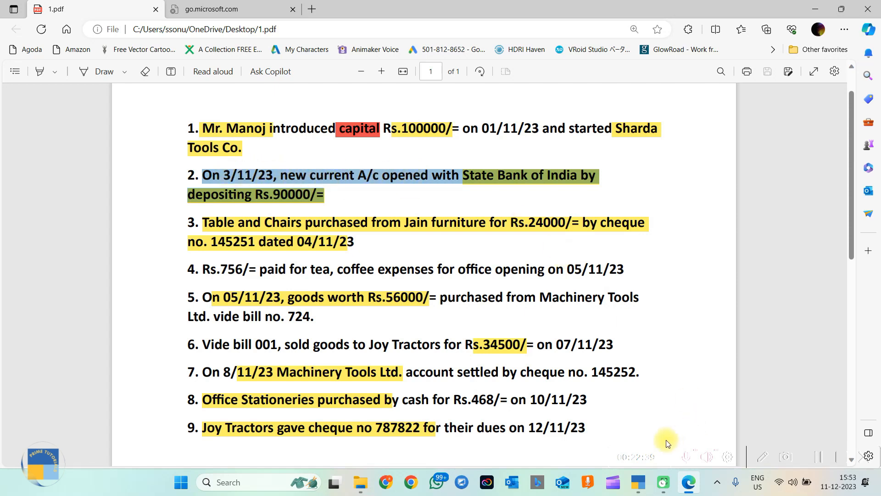
{"action": "left_click", "coordinate": [466, 176]}
{"action": "left_click_drag", "start_coordinate": [464, 176], "coordinate": [590, 178]}
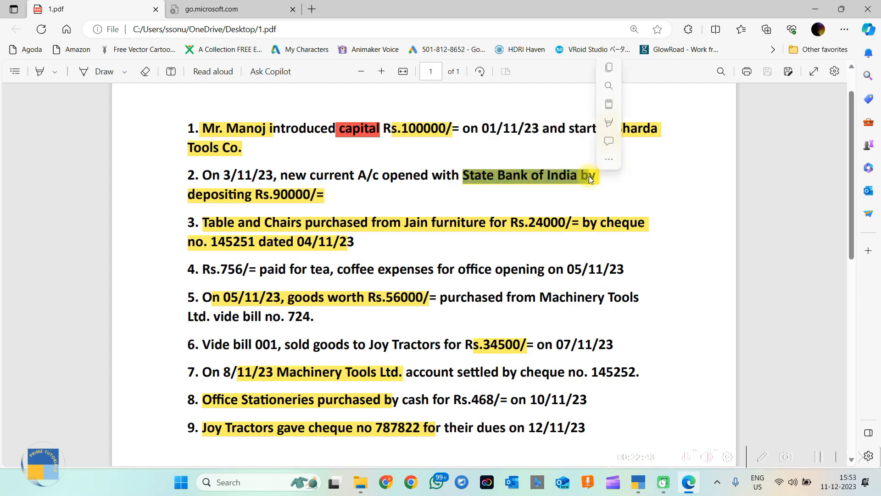
{"action": "left_click", "coordinate": [638, 481]}
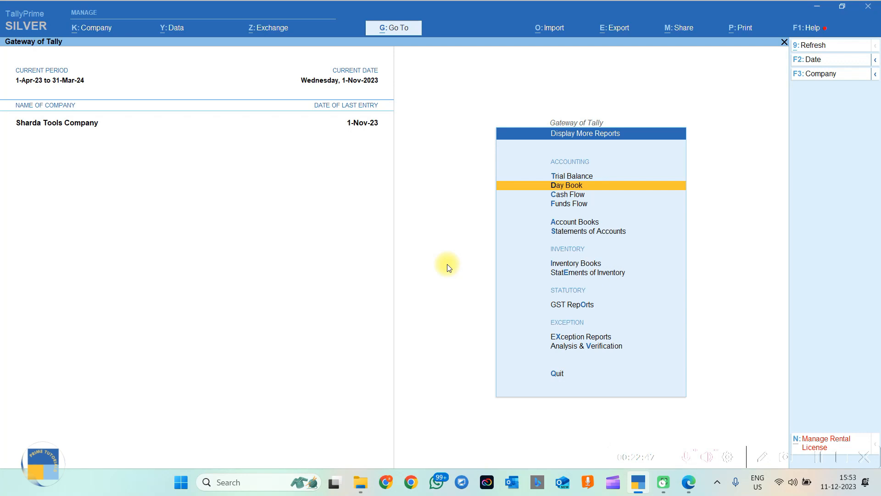
Create ledger 'State bank of India' under Bank Accounts and enter its account number.
{"action": "key", "text": "Escape"}
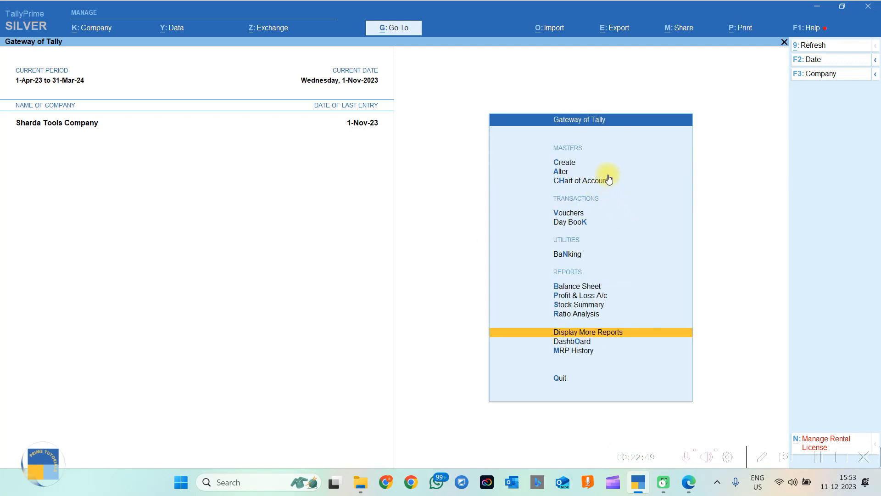
{"action": "left_click", "coordinate": [564, 164]}
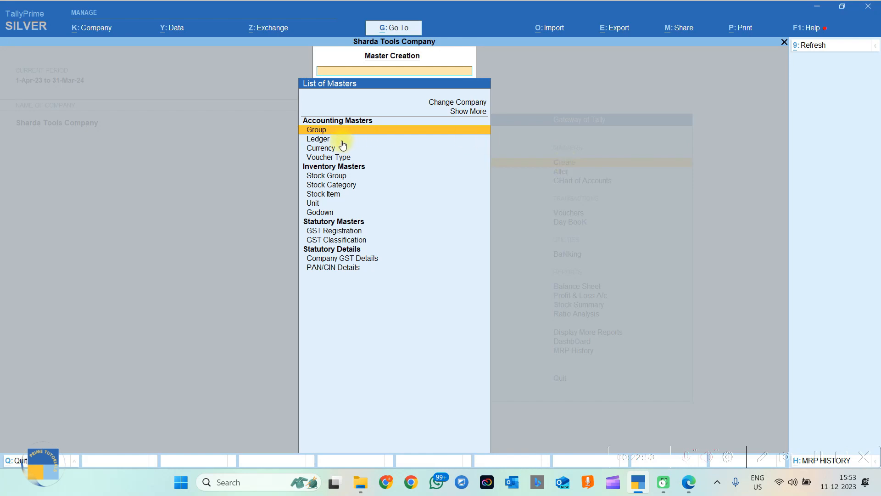
{"action": "left_click", "coordinate": [320, 140]}
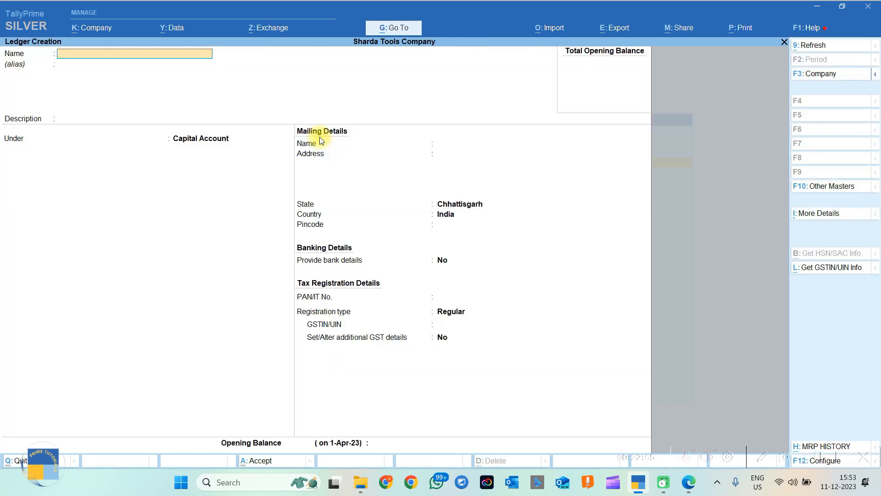
{"action": "type", "text": "State bank of India"}
{"action": "key", "text": "Return"}
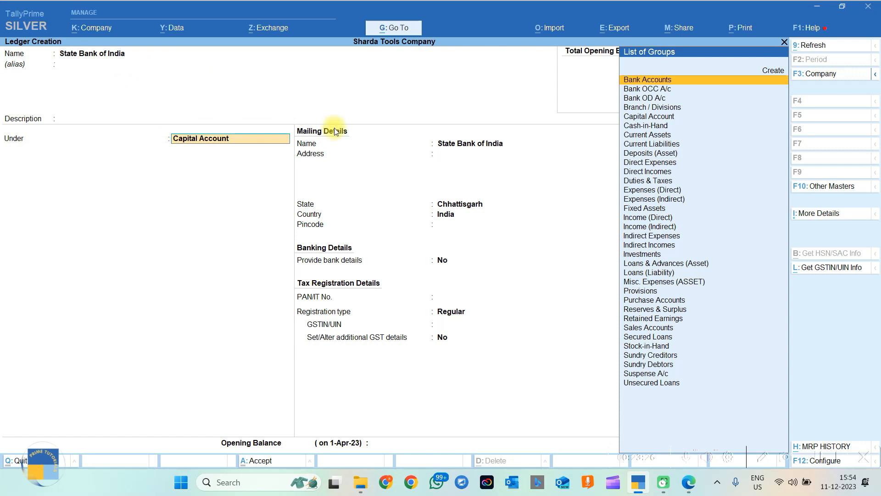
{"action": "left_click", "coordinate": [647, 81]}
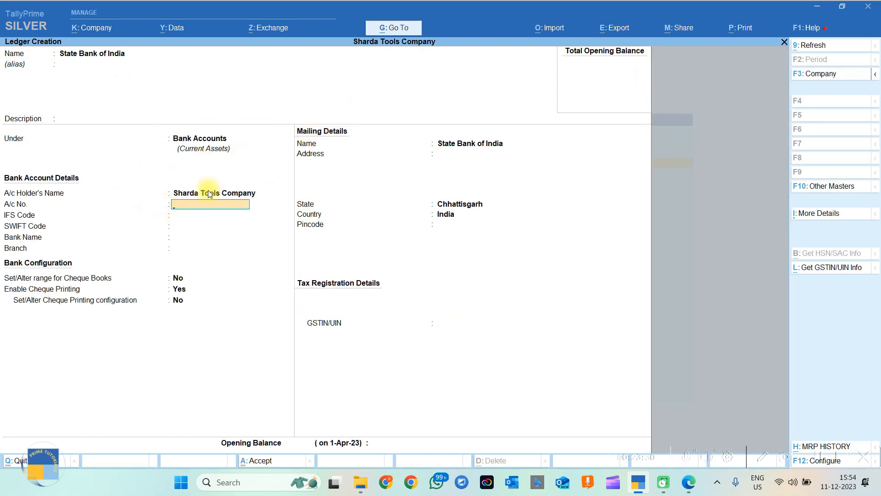
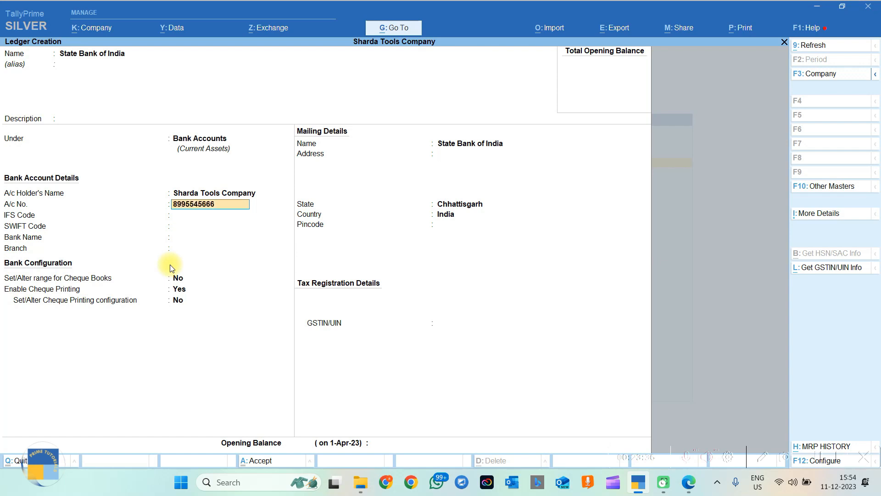
{"action": "key", "text": "Return"}
Enter IFS code SBIN0025450, no SWIFT, bank State Bank of India (India), branch Raipur.
{"action": "type", "text": "SBIN"}
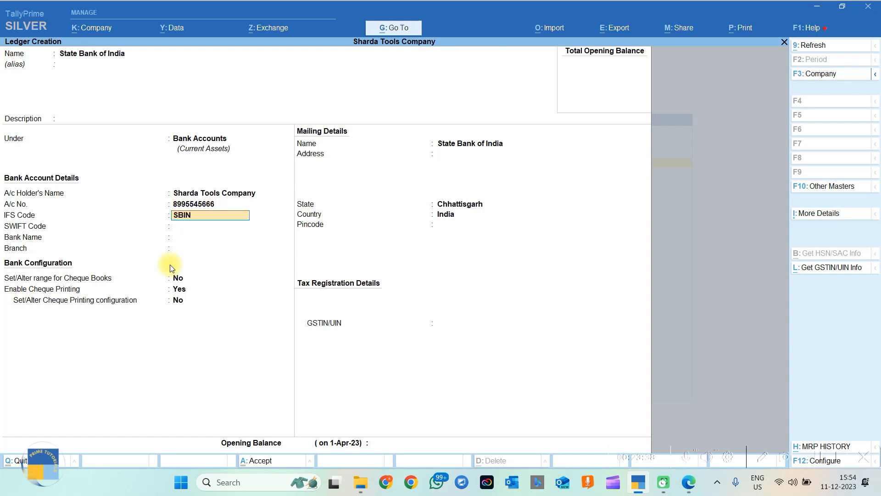
{"action": "type", "text": "0025450"}
{"action": "key", "text": "Return"}
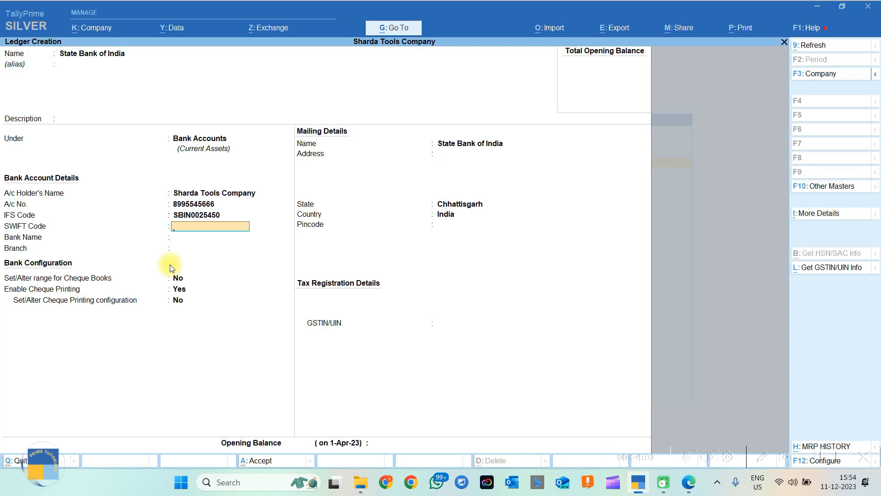
{"action": "key", "text": "Return"}
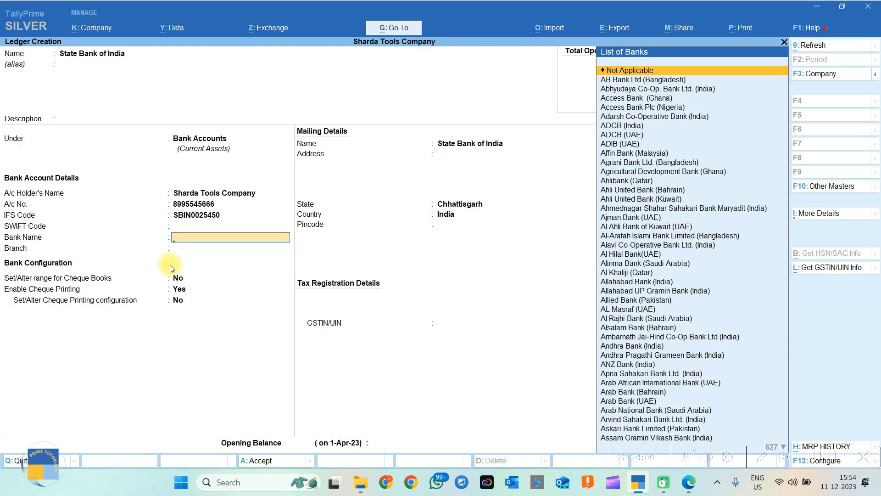
{"action": "type", "text": "St"}
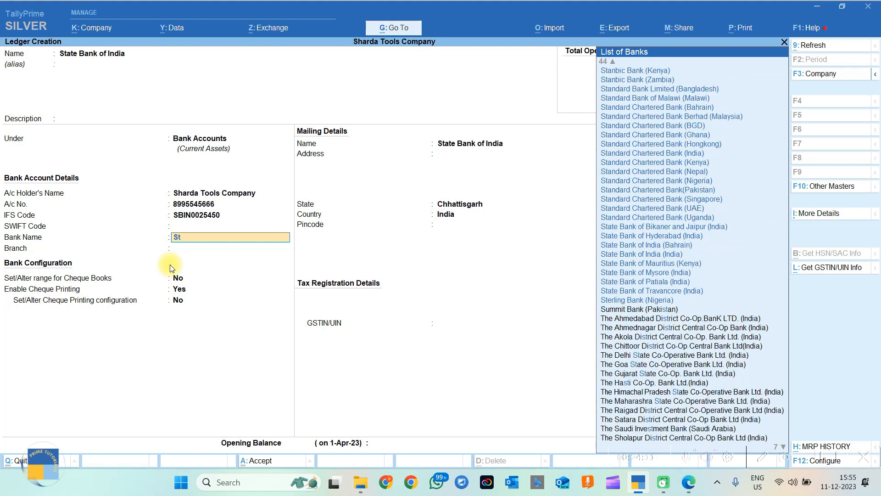
{"action": "type", "text": "atebank"}
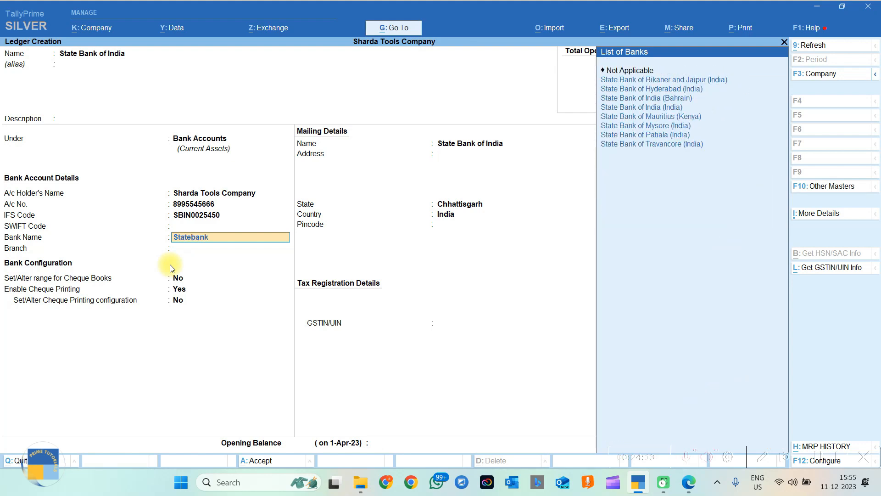
{"action": "key", "text": "Down"}
{"action": "key", "text": "Down"}
{"action": "key", "text": "Down"}
{"action": "key", "text": "Down"}
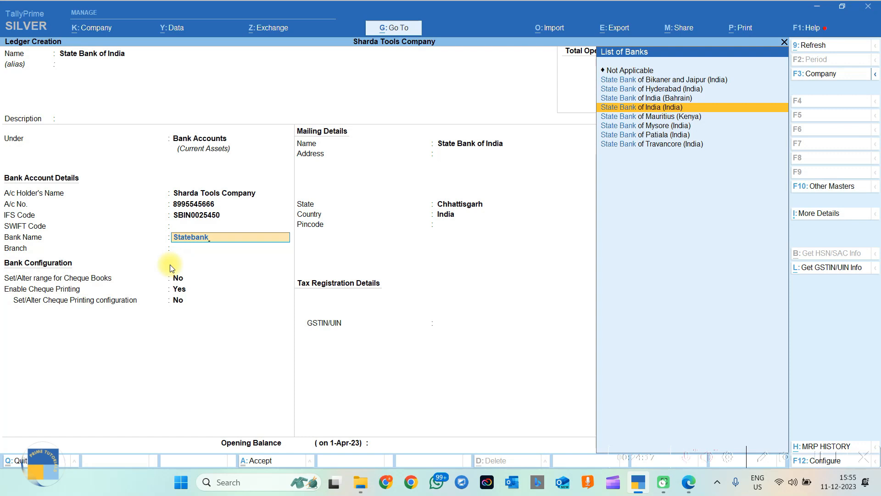
{"action": "key", "text": "Return"}
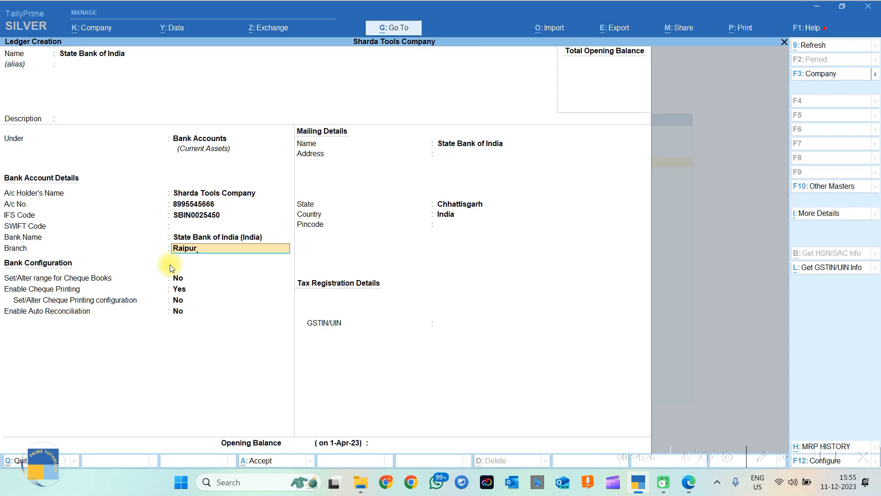
{"action": "key", "text": "Return"}
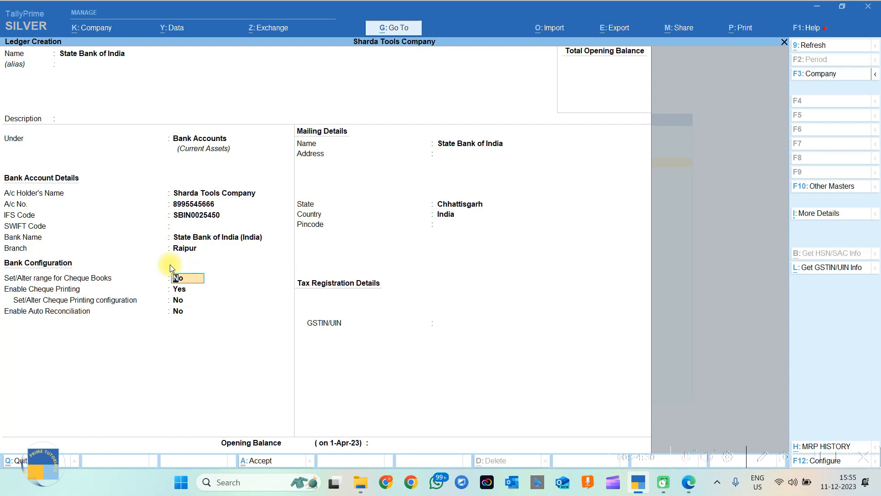
Enable a cheque book range from 854550 to 854601, totalling 52 cheques.
{"action": "type", "text": "y"}
{"action": "key", "text": "Return"}
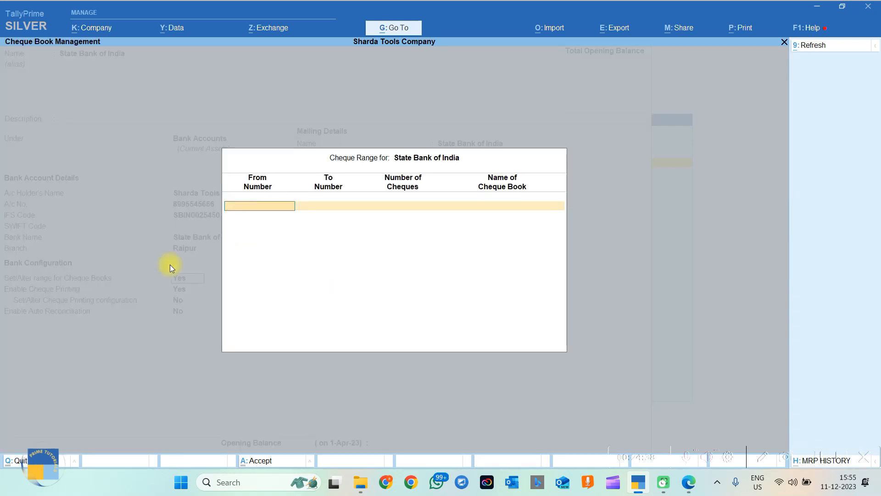
{"action": "type", "text": "85455"}
{"action": "type", "text": "0"}
{"action": "key", "text": "Return"}
{"action": "type", "text": "854601"}
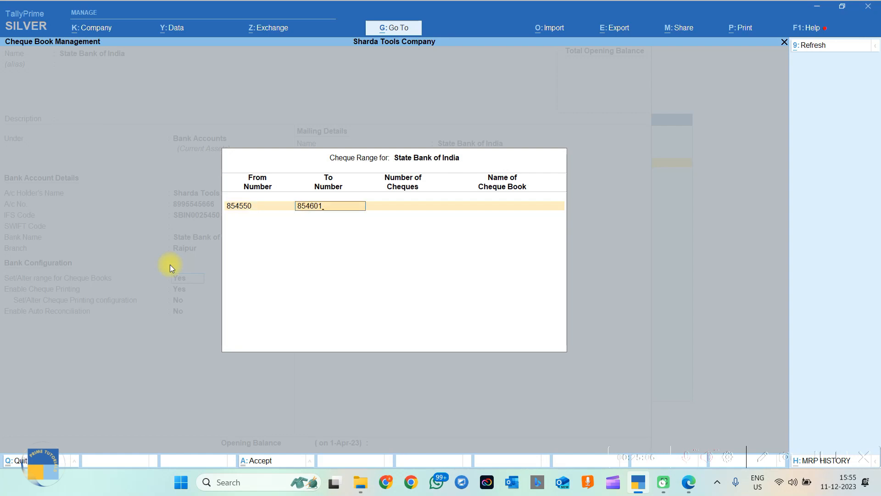
{"action": "key", "text": "Return"}
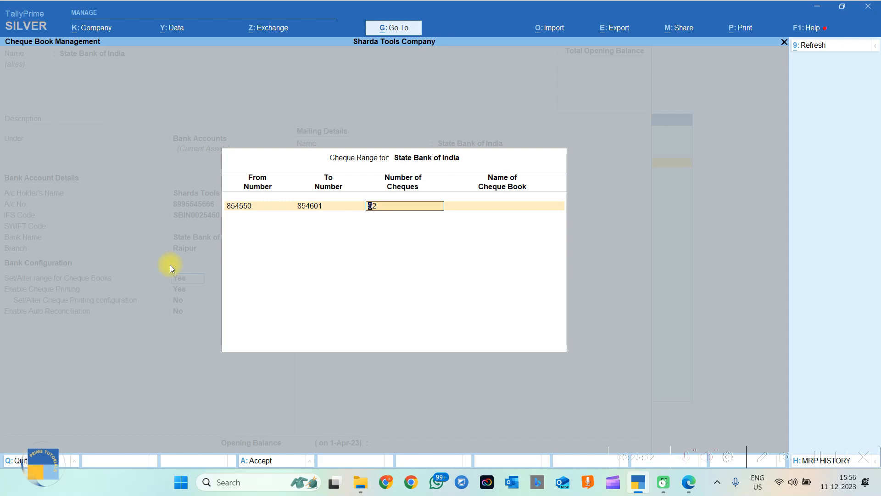
{"action": "key", "text": "Return"}
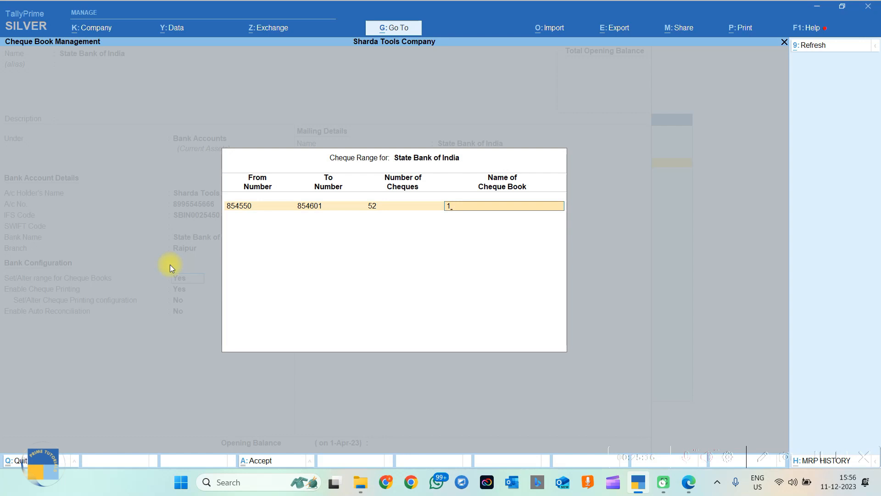
{"action": "key", "text": "Return"}
{"action": "key", "text": "Return"}
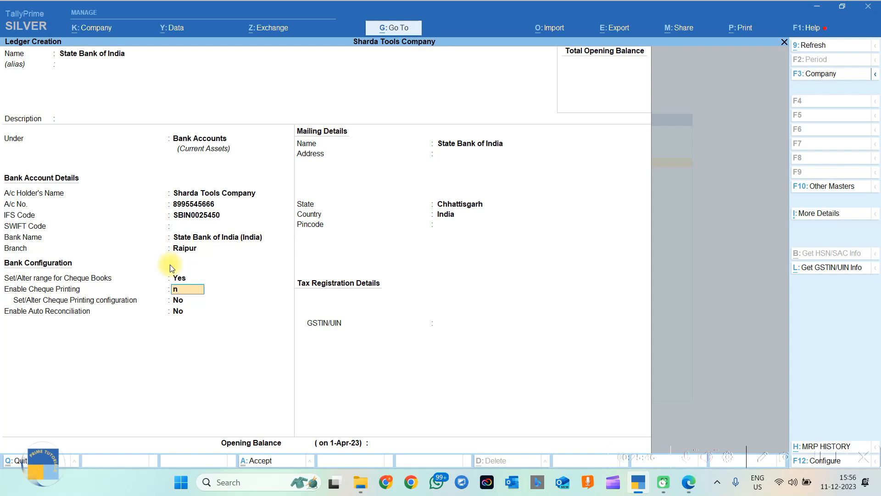
Turn off cheque printing, save the bank ledger, and open Receipt voucher No. 2.
{"action": "key", "text": "Return"}
{"action": "key", "text": "Return"}
{"action": "key", "text": "Return"}
{"action": "key", "text": "Return"}
{"action": "key", "text": "Return"}
{"action": "key", "text": "Return"}
{"action": "key", "text": "Return"}
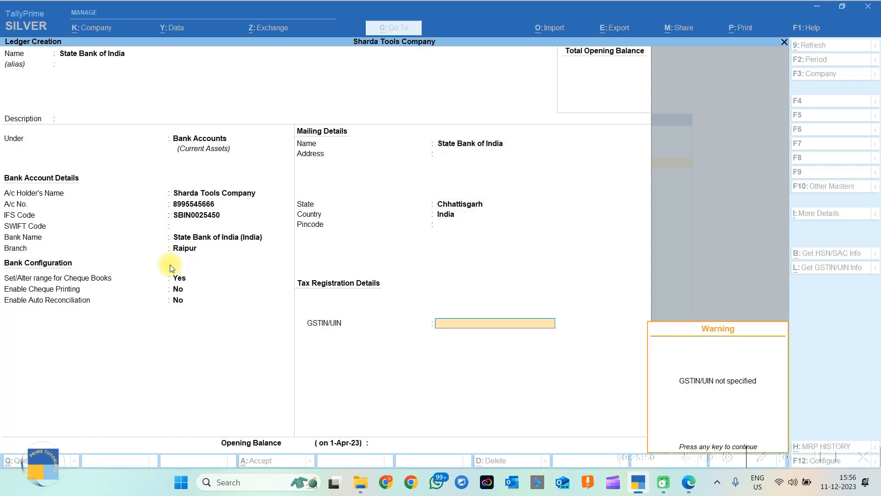
{"action": "key", "text": "Return"}
{"action": "key", "text": "Return"}
{"action": "key", "text": "Return"}
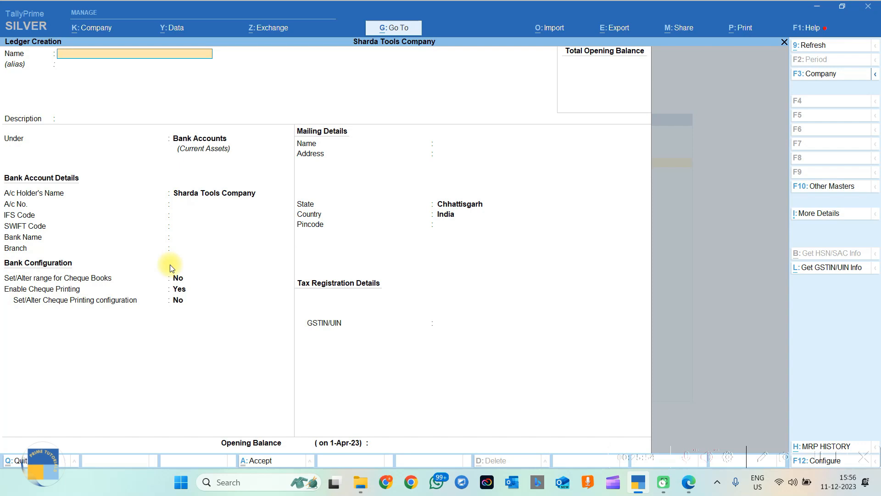
{"action": "key", "text": "Escape"}
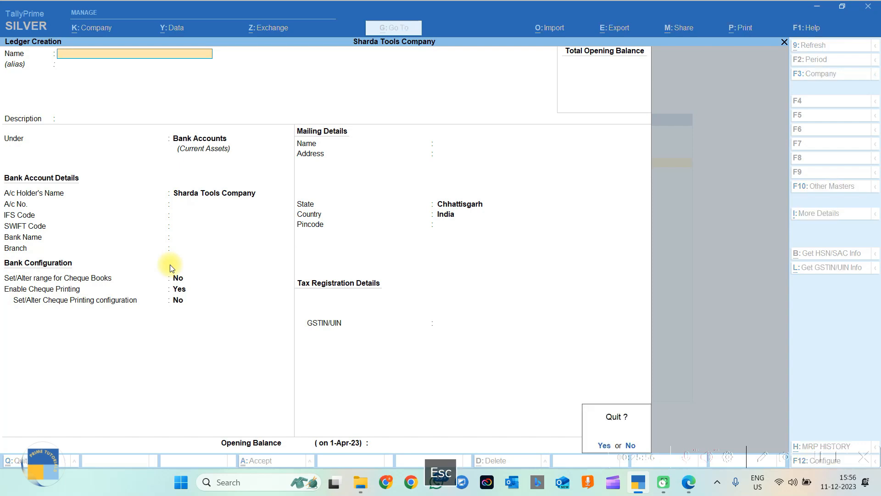
{"action": "key", "text": "Escape"}
{"action": "key", "text": "Escape"}
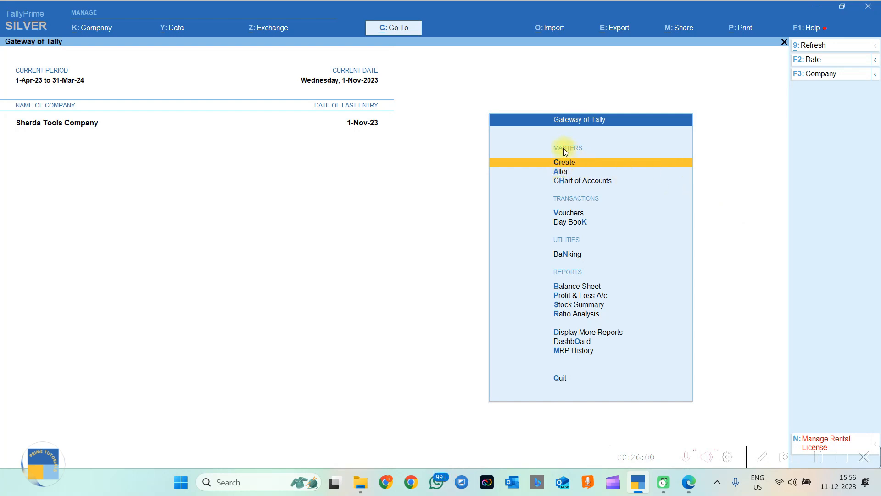
{"action": "left_click", "coordinate": [568, 215]}
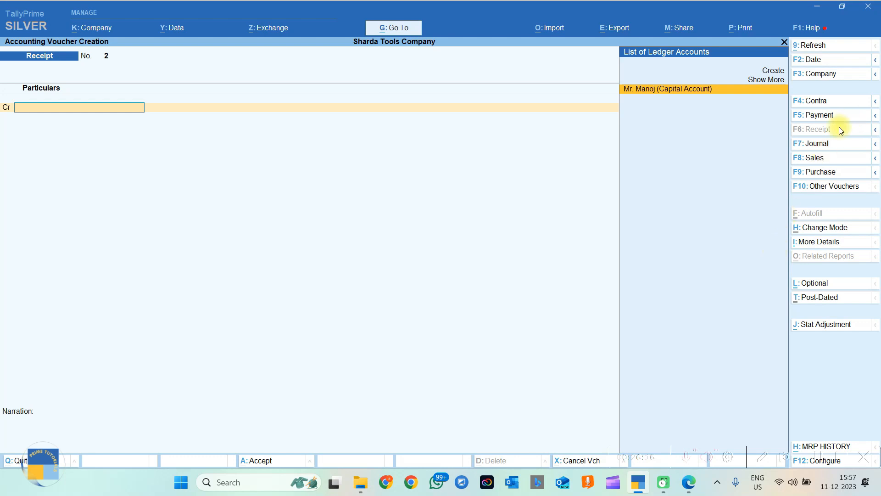
Enter a Contra voucher crediting Cash 90,000 and debiting State Bank of India 90,000.
{"action": "left_click", "coordinate": [802, 102]}
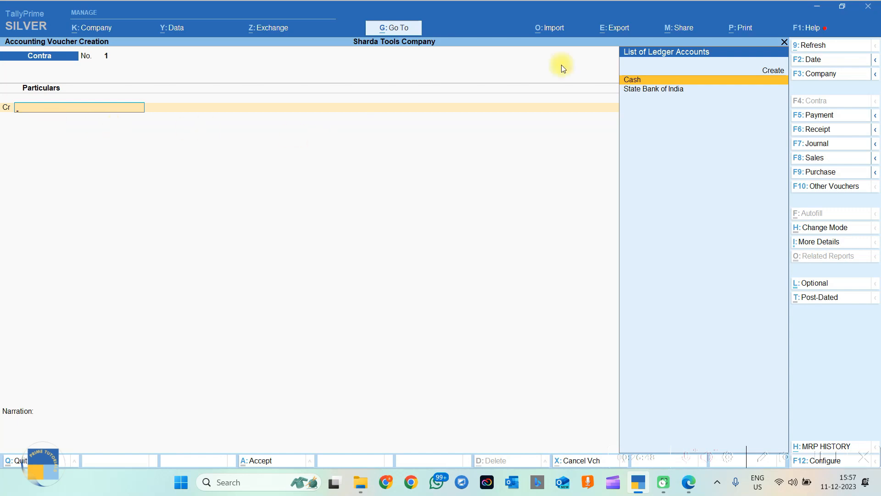
{"action": "left_click", "coordinate": [632, 81]}
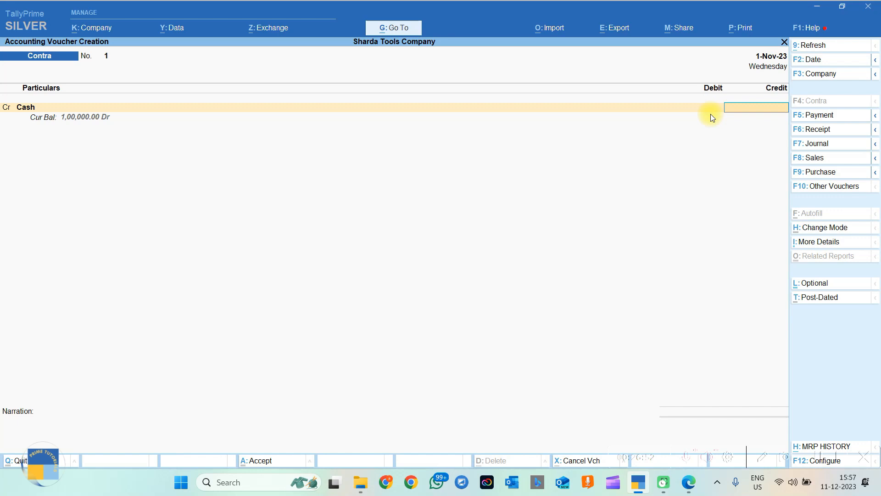
{"action": "type", "text": "90000"}
{"action": "key", "text": "Return"}
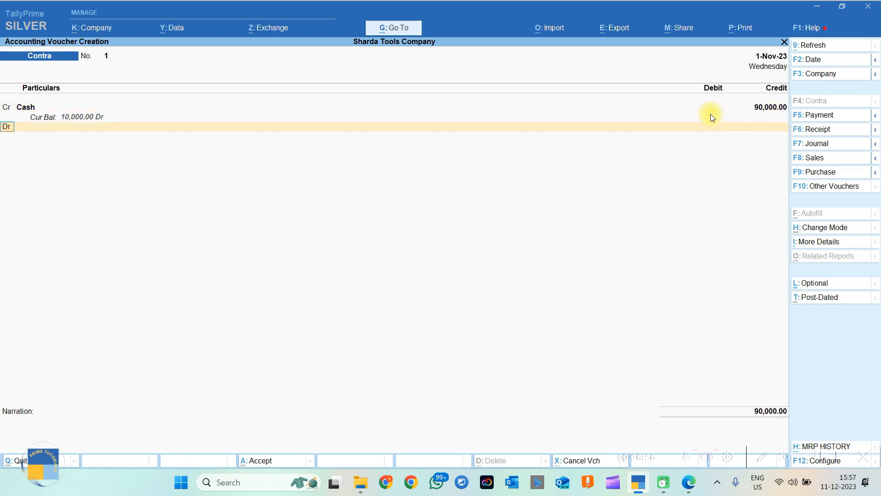
{"action": "key", "text": "Return"}
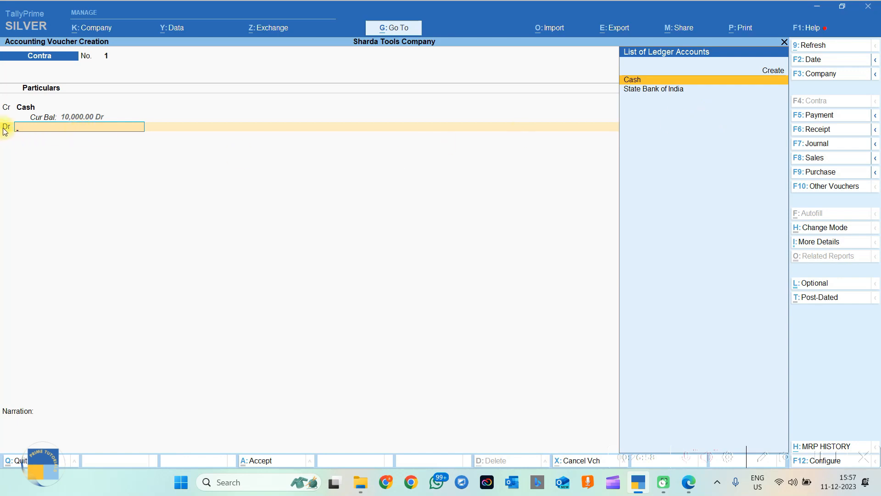
{"action": "left_click", "coordinate": [645, 90]}
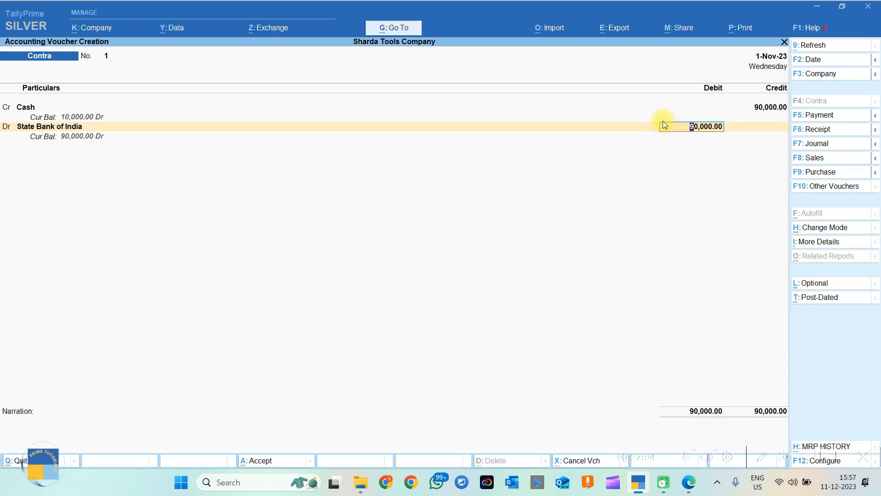
{"action": "key", "text": "Return"}
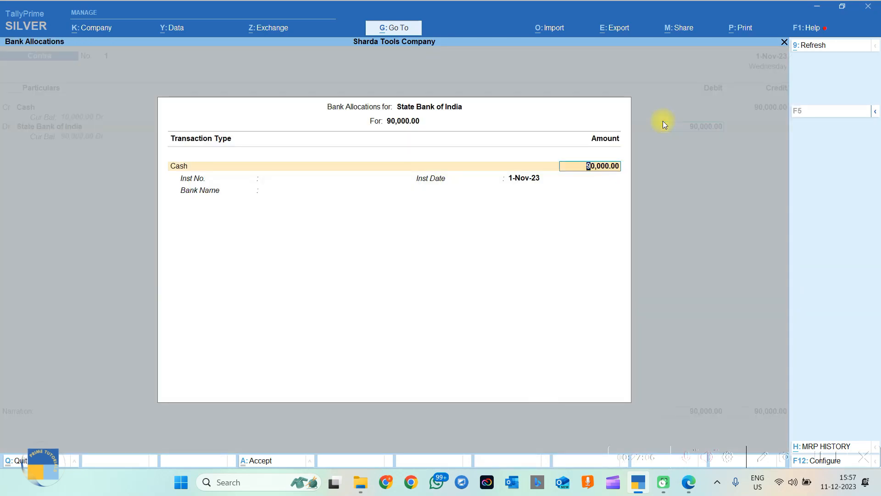
Record 180 notes of 500 as denominations and set the bank name to State Bank of India (India).
{"action": "key", "text": "Return"}
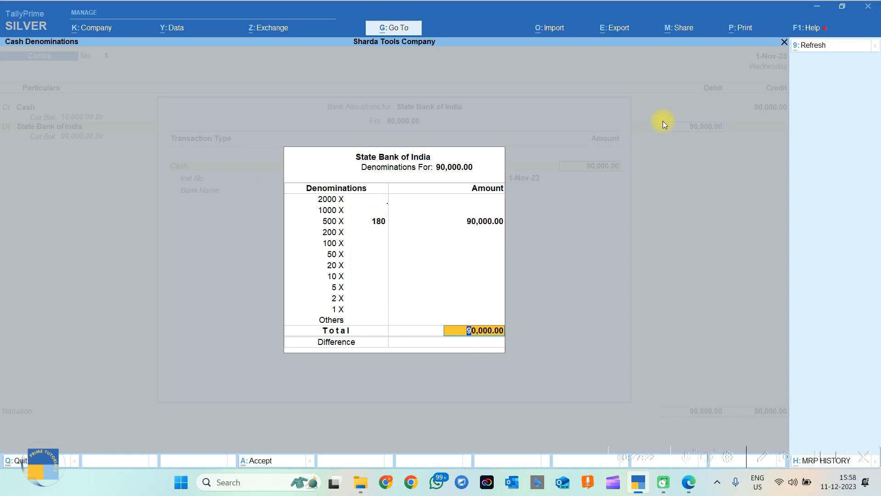
{"action": "key", "text": "Up"}
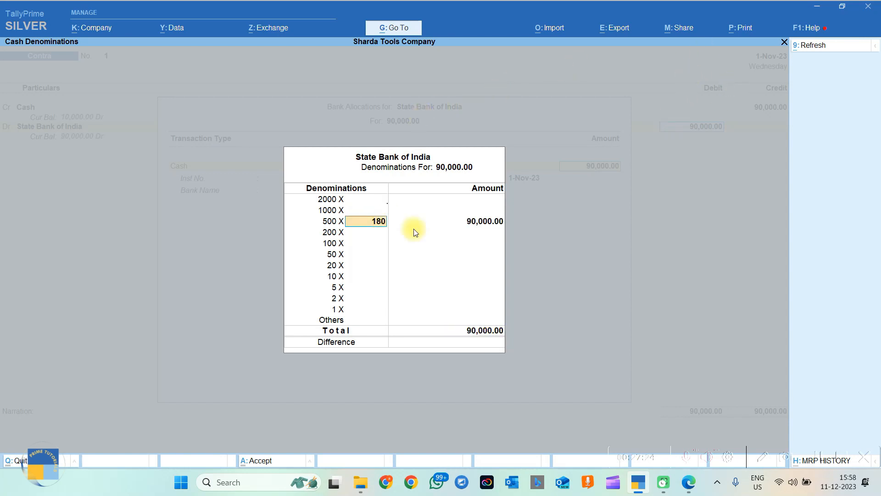
{"action": "key", "text": "Return"}
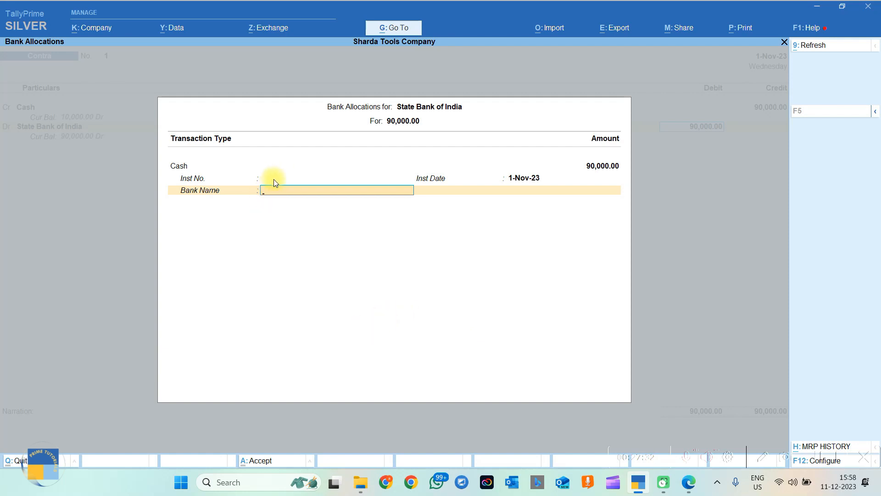
{"action": "key", "text": "space"}
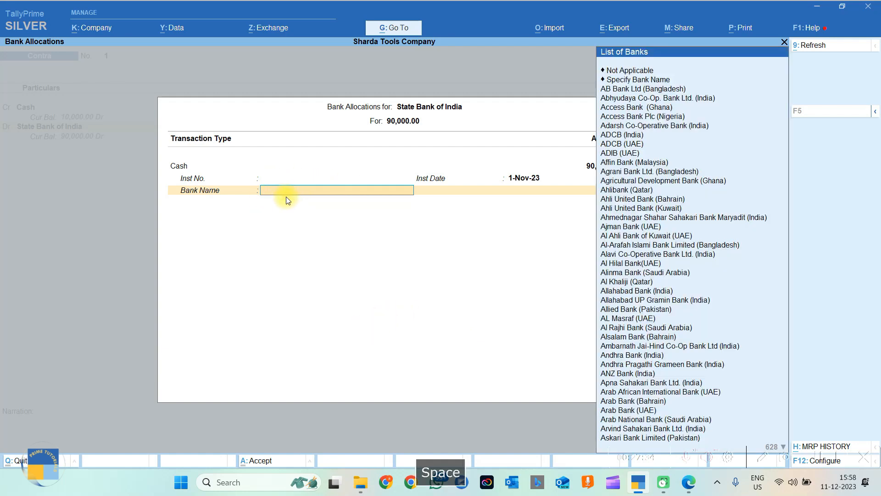
{"action": "type", "text": "St"}
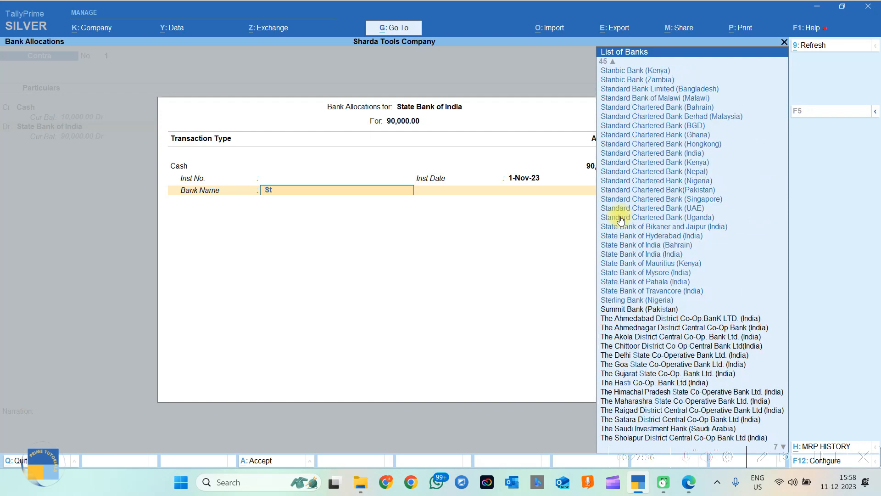
{"action": "type", "text": "atebank"}
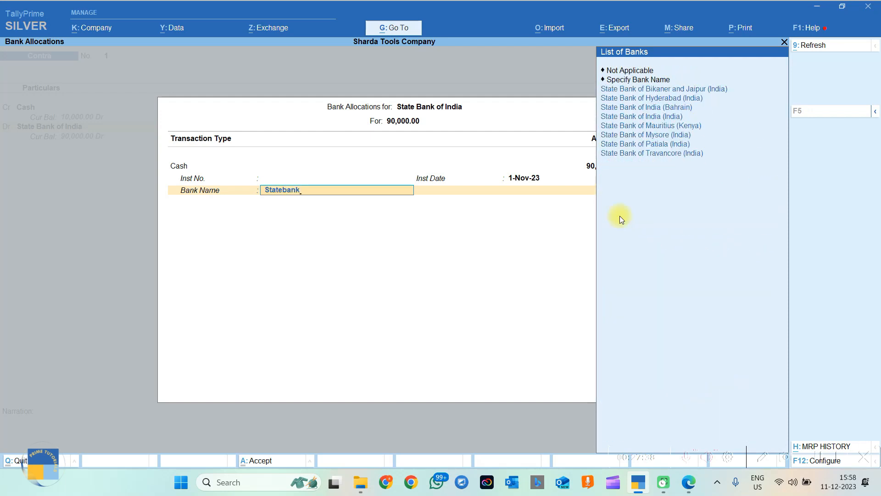
{"action": "key", "text": "Down"}
{"action": "key", "text": "Down"}
{"action": "key", "text": "Down"}
{"action": "key", "text": "Down"}
{"action": "key", "text": "Return"}
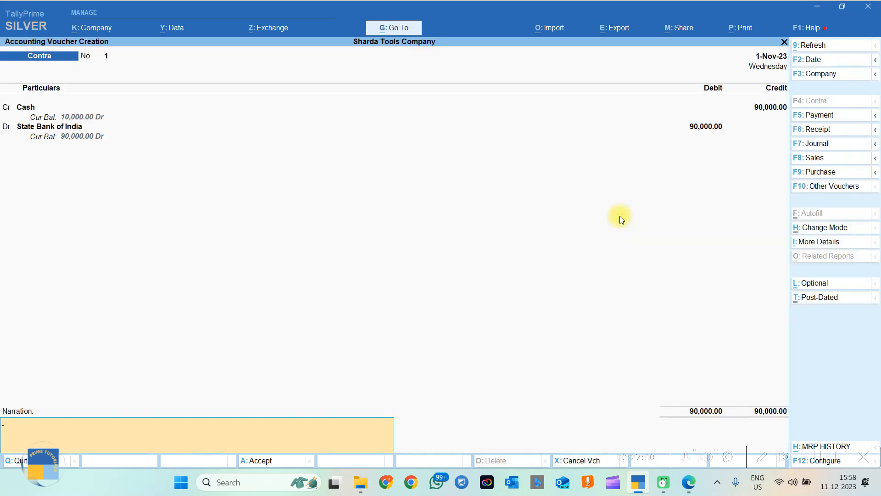
Add narration 'BEING CASH DEPOSIT INTO STATE BANK OF INDIA AGAINST NEW CURRENT ACCOUNT OPENING', save, and exit.
{"action": "key", "text": "Caps_Lock"}
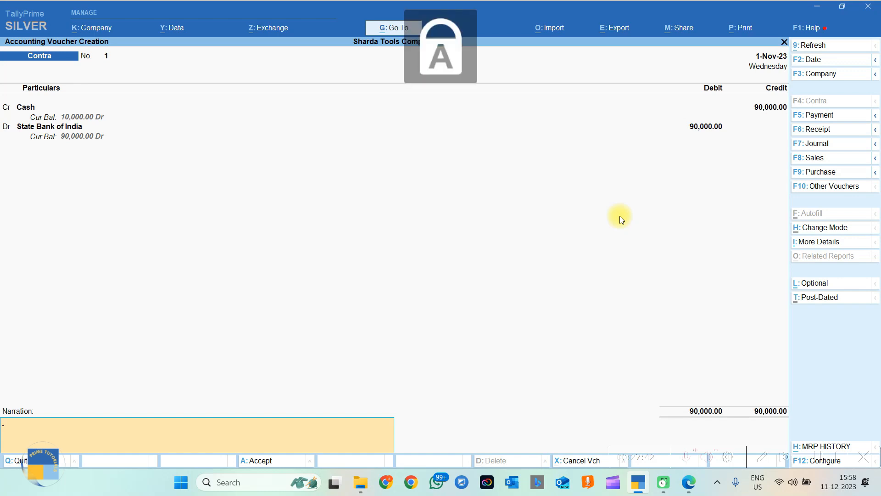
{"action": "key", "text": "Caps_Lock"}
{"action": "key", "text": "Caps_Lock"}
{"action": "type", "text": "BE"}
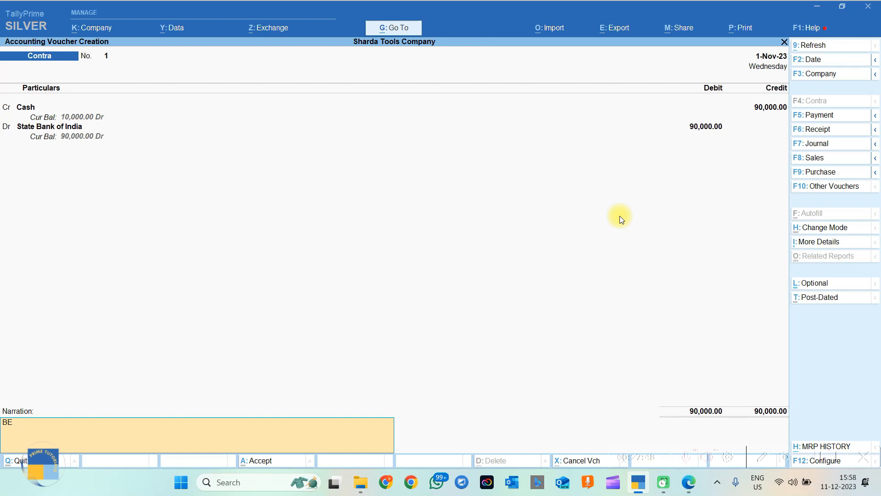
{"action": "type", "text": "ING CASH DEPOSIT INTO STATE BANK"}
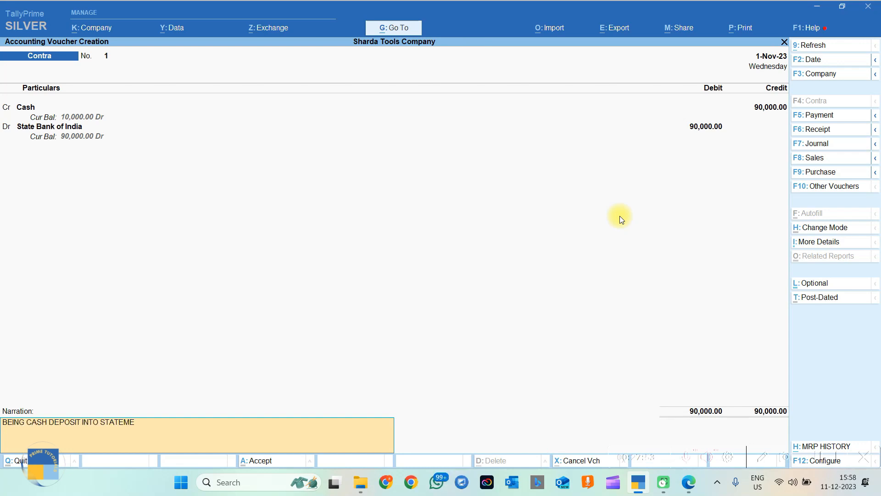
{"action": "type", "text": " OF INDIA AGAINST NEW C"}
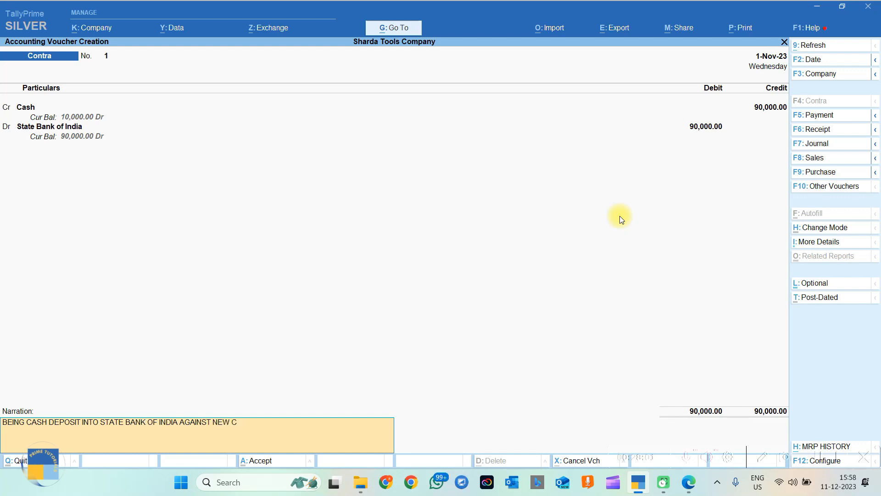
{"action": "type", "text": "URRENT ACCOUNT OPENING"}
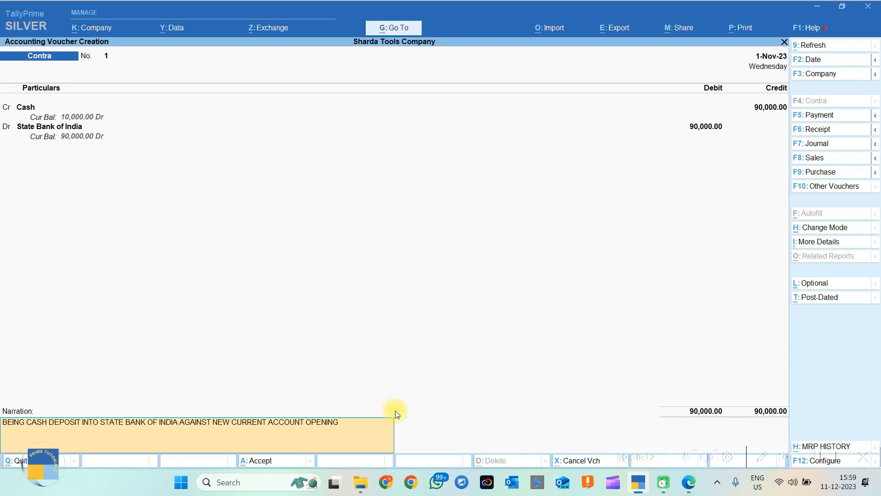
{"action": "key", "text": "Return"}
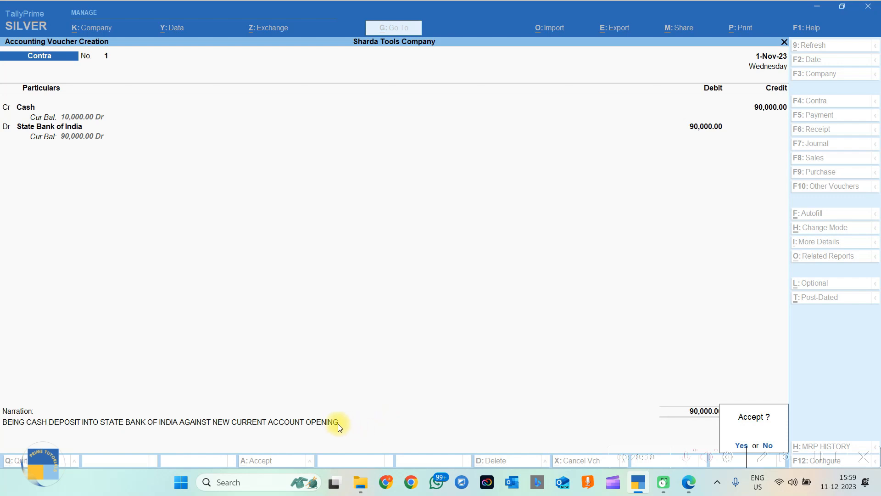
{"action": "key", "text": "Return"}
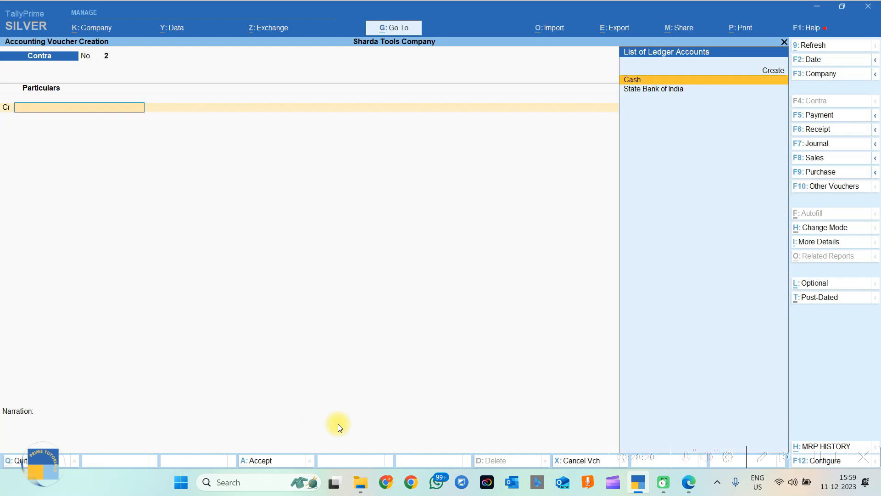
{"action": "key", "text": "Escape"}
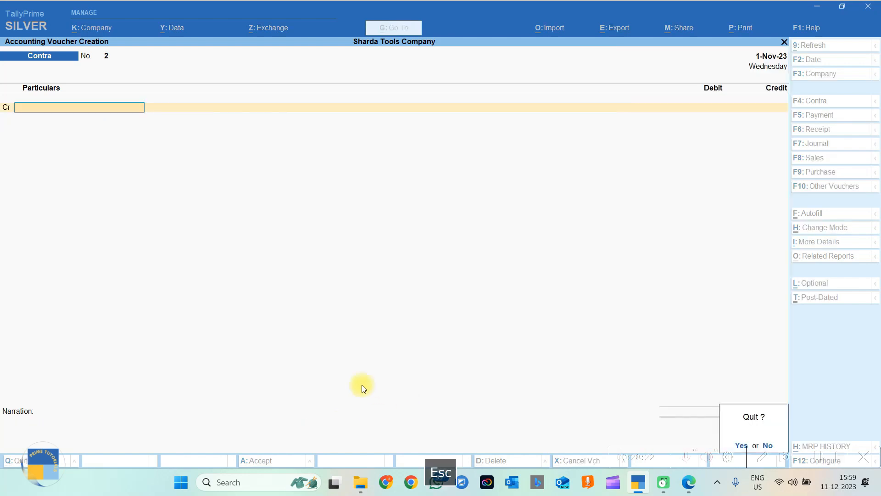
{"action": "key", "text": "Escape"}
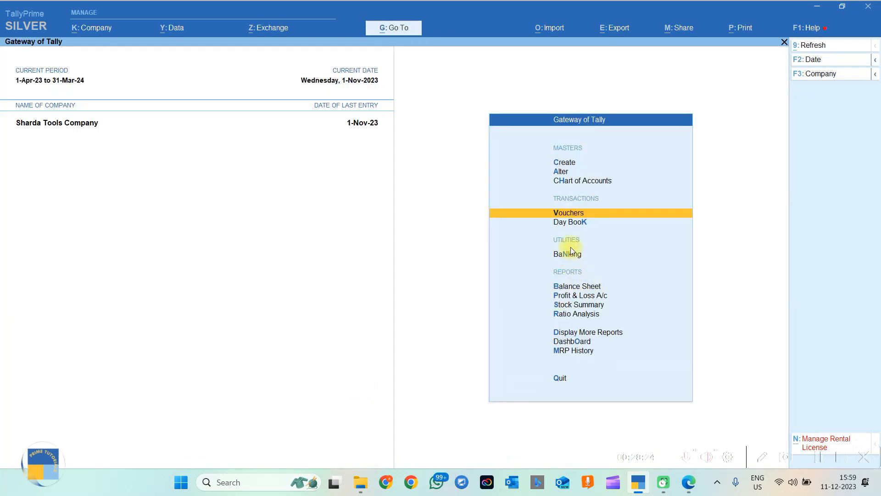
From the Day Book, redate the Cash Contra voucher to 3-Nov-23 and save it.
{"action": "left_click", "coordinate": [579, 225]}
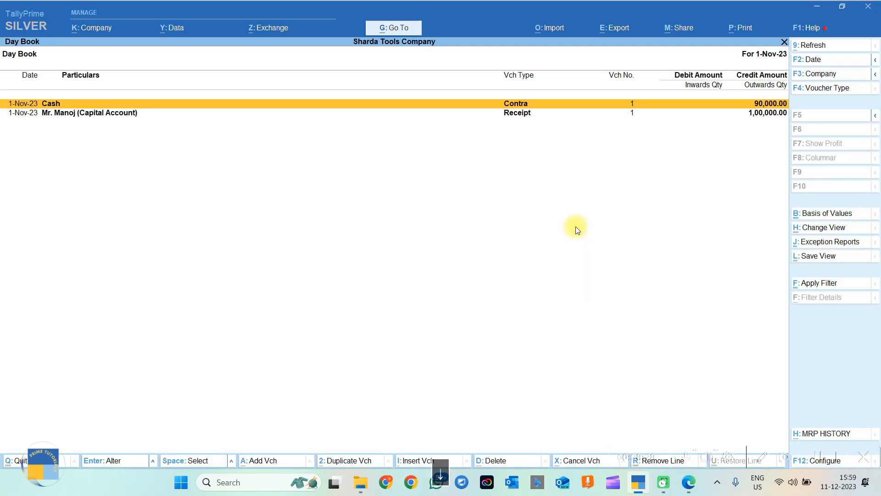
{"action": "key", "text": "Down"}
{"action": "key", "text": "Up"}
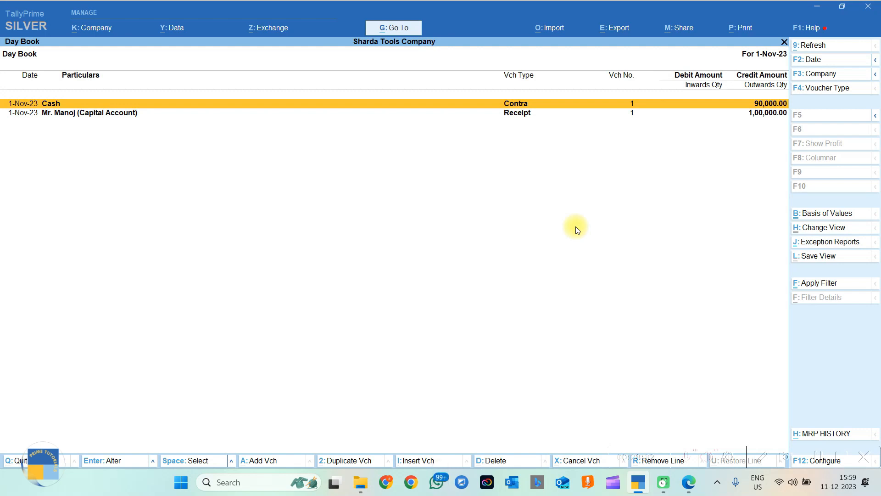
{"action": "key", "text": "Return"}
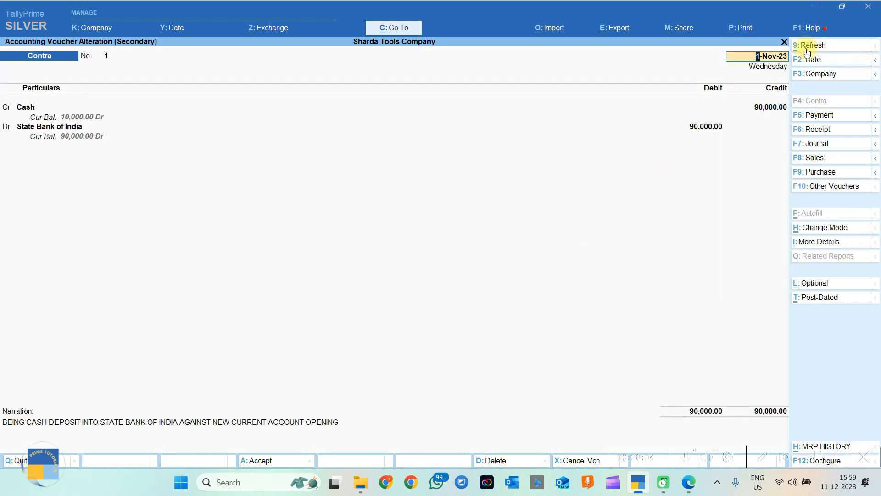
{"action": "type", "text": "3.11"}
{"action": "key", "text": "Return"}
{"action": "key", "text": "Return"}
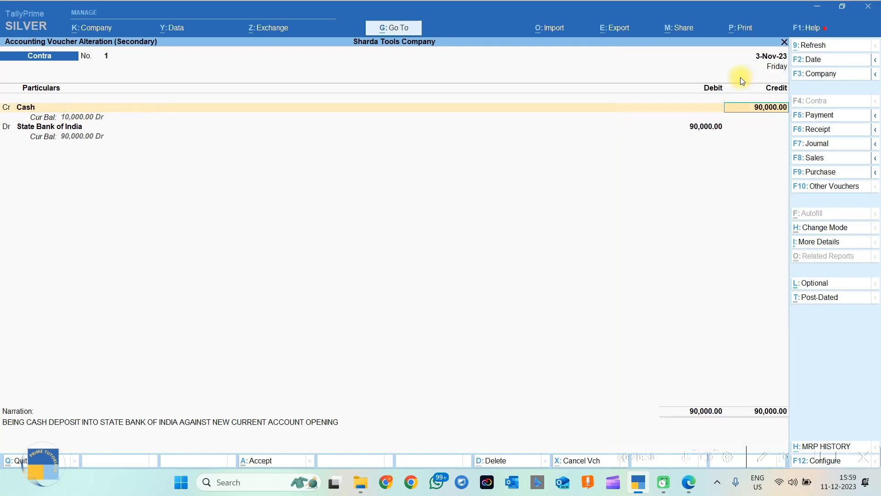
{"action": "key", "text": "ctrl+a"}
{"action": "key", "text": "Return"}
{"action": "key", "text": "Return"}
{"action": "key", "text": "Return"}
{"action": "key", "text": "Return"}
{"action": "key", "text": "Return"}
{"action": "key", "text": "Return"}
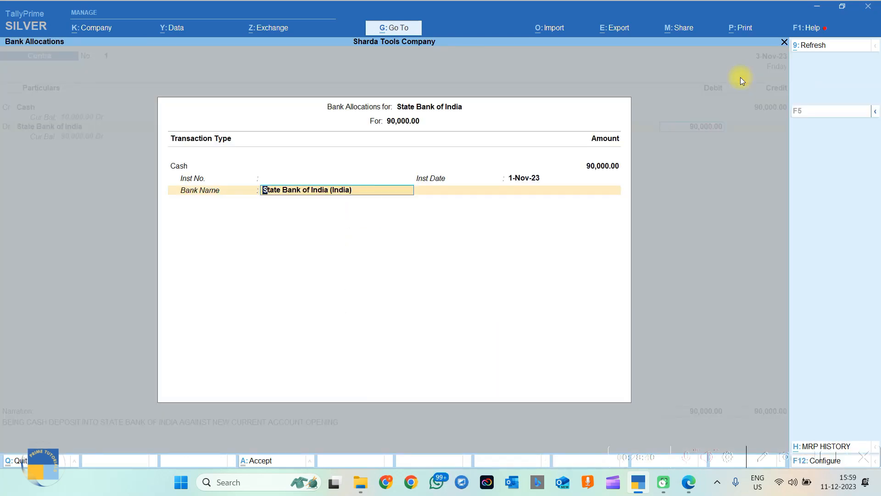
{"action": "key", "text": "Return"}
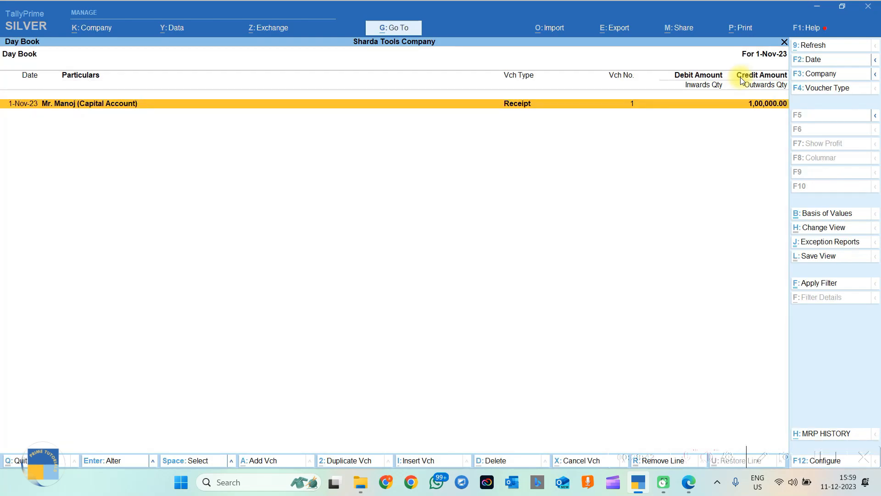
Reopen the Day Book showing the whole period up to 3-Nov-23.
{"action": "key", "text": "Escape"}
{"action": "key", "text": "d"}
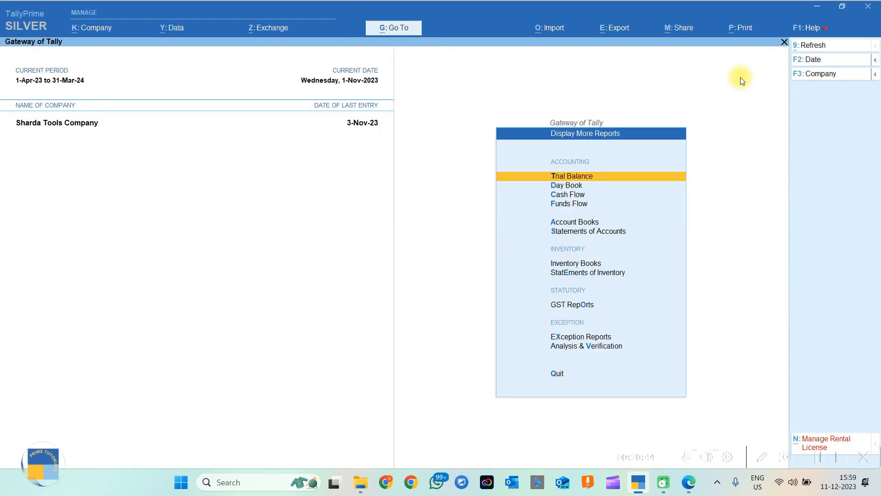
{"action": "key", "text": "d"}
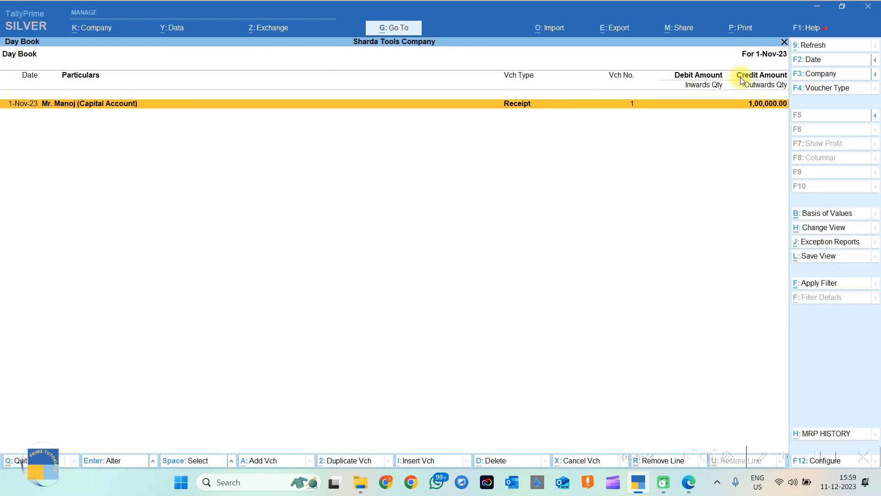
{"action": "left_click", "coordinate": [813, 57]}
{"action": "key", "text": "space"}
{"action": "key", "text": "Return"}
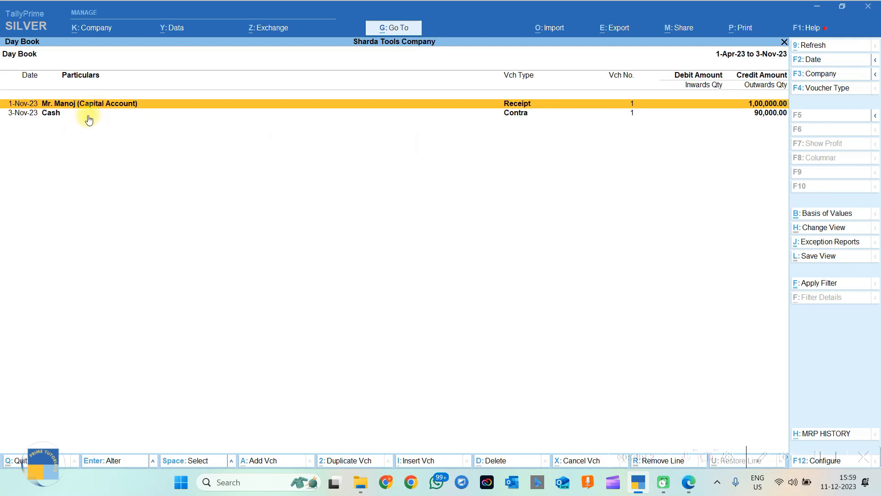
View the capital account ledger's vouchers through Account Books.
{"action": "key", "text": "Escape"}
{"action": "key", "text": "Escape"}
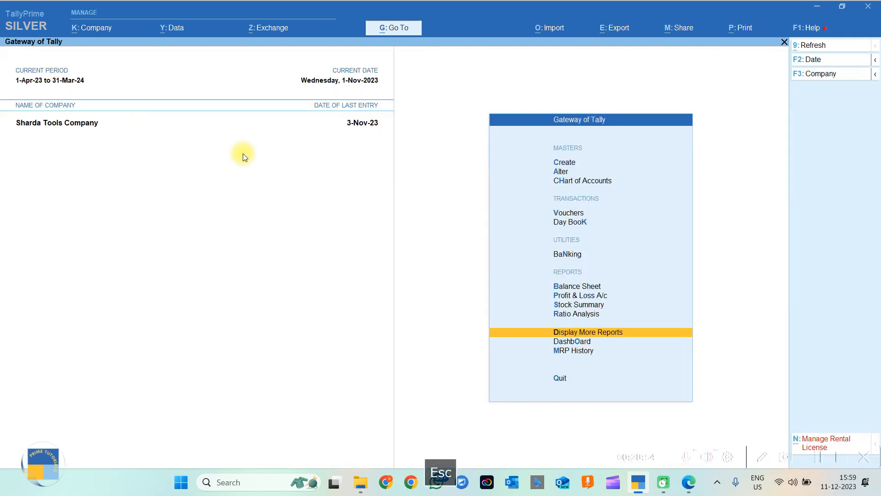
{"action": "key", "text": "Escape"}
{"action": "key", "text": "Escape"}
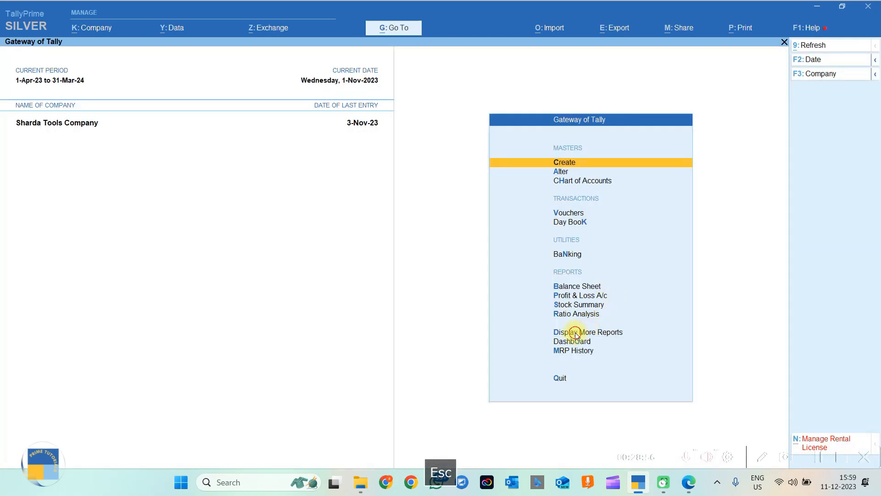
{"action": "left_click", "coordinate": [577, 333]}
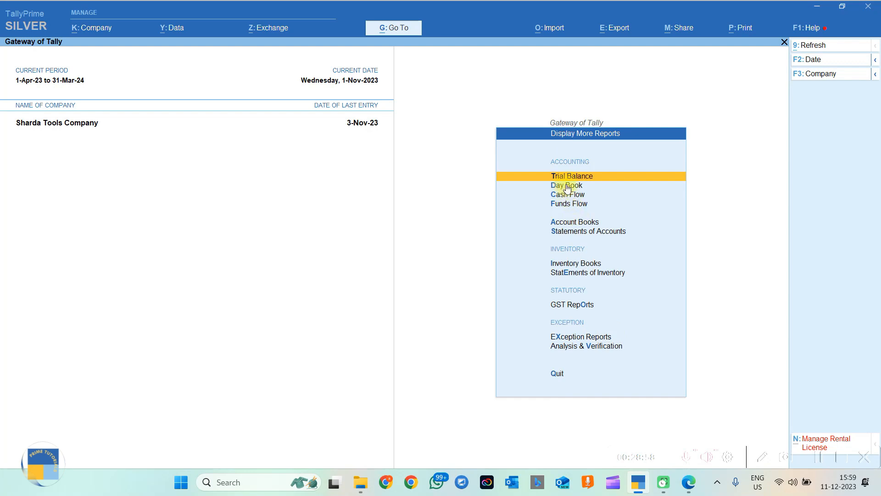
{"action": "left_click", "coordinate": [564, 224]}
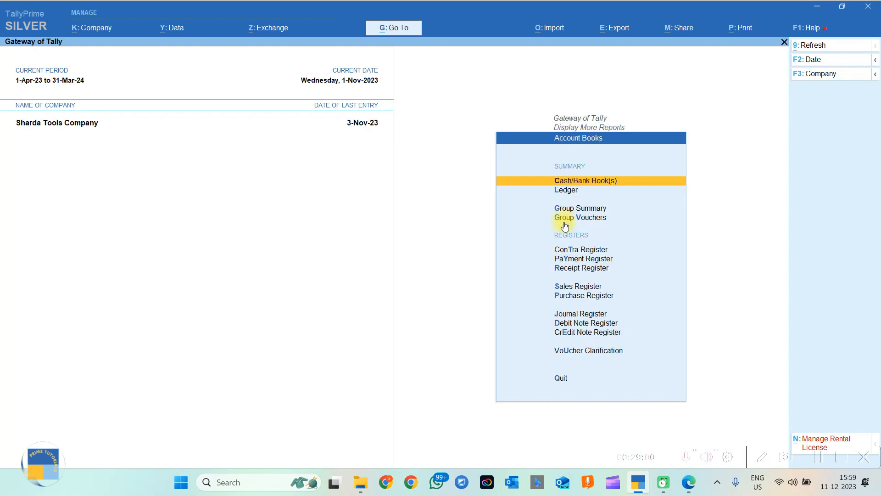
{"action": "left_click", "coordinate": [567, 191]}
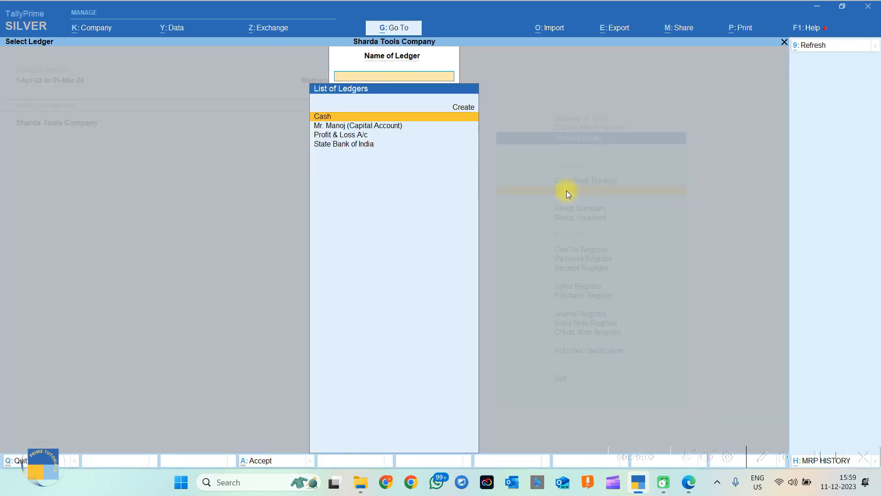
{"action": "left_click", "coordinate": [368, 125]}
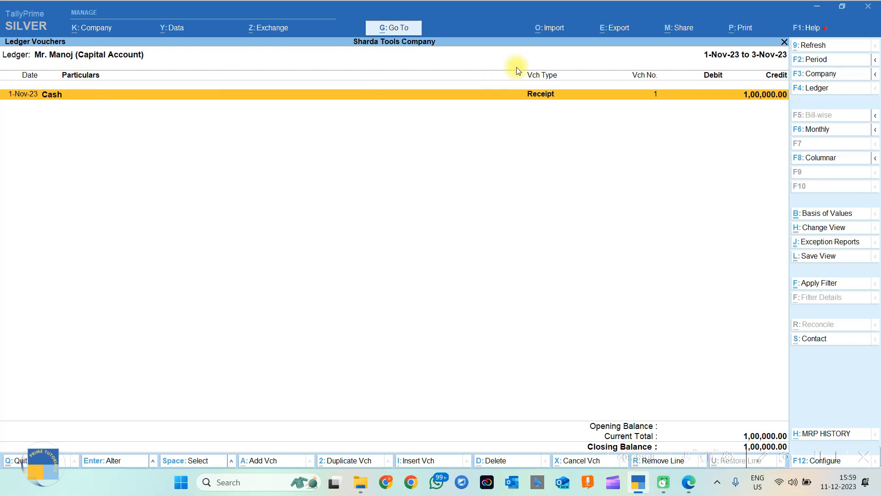
Check the Cash ledger's State Bank of India Contra entry, then return to Gateway of Tally.
{"action": "key", "text": "Escape"}
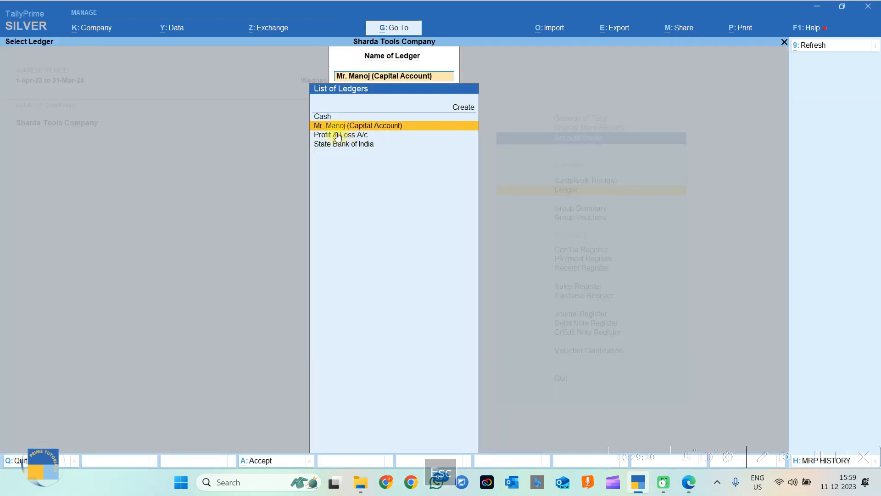
{"action": "left_click", "coordinate": [327, 119]}
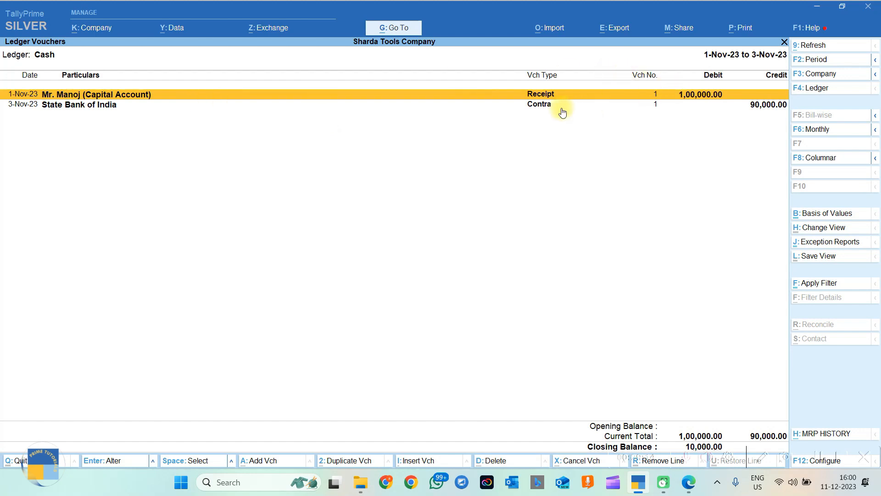
{"action": "left_click", "coordinate": [756, 105]}
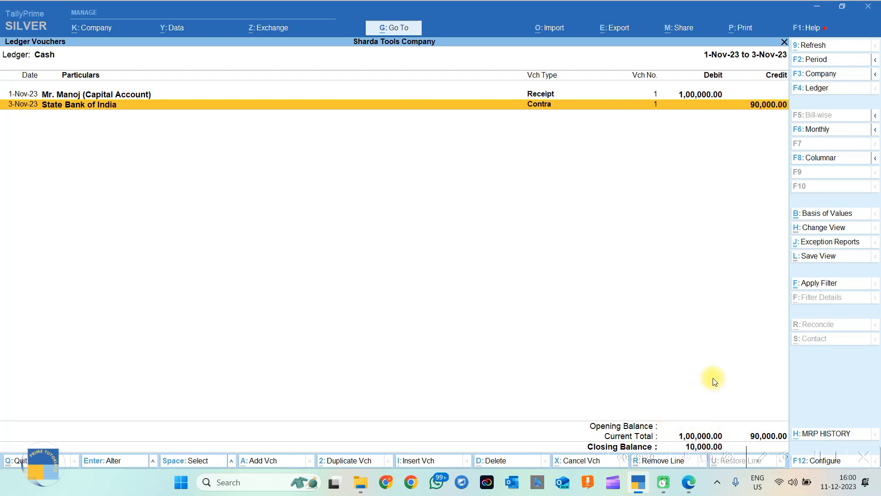
{"action": "key", "text": "Escape"}
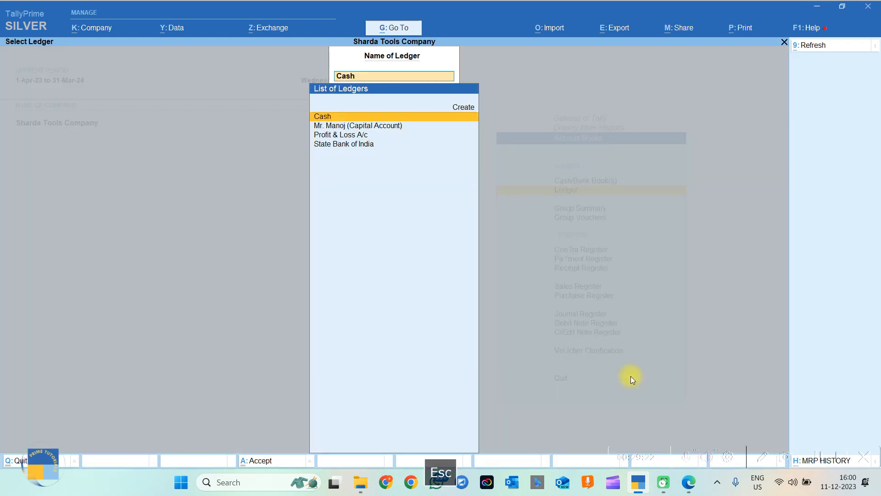
{"action": "key", "text": "Escape"}
{"action": "key", "text": "Escape"}
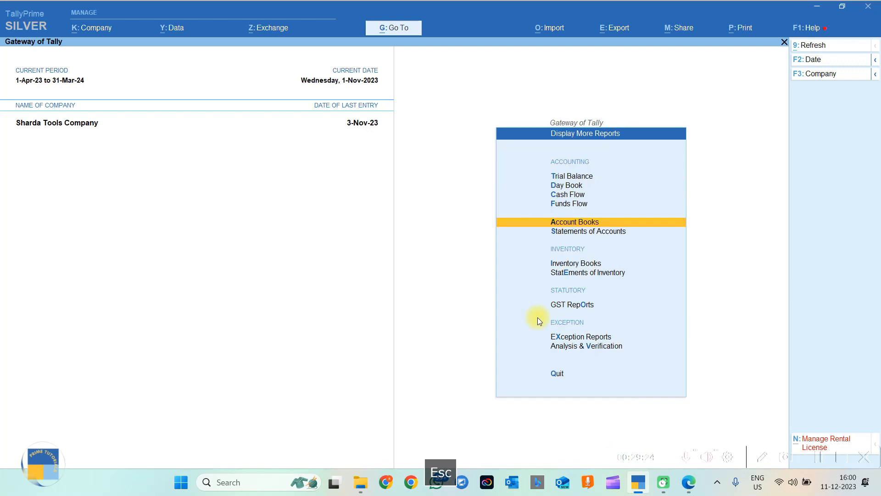
{"action": "key", "text": "Escape"}
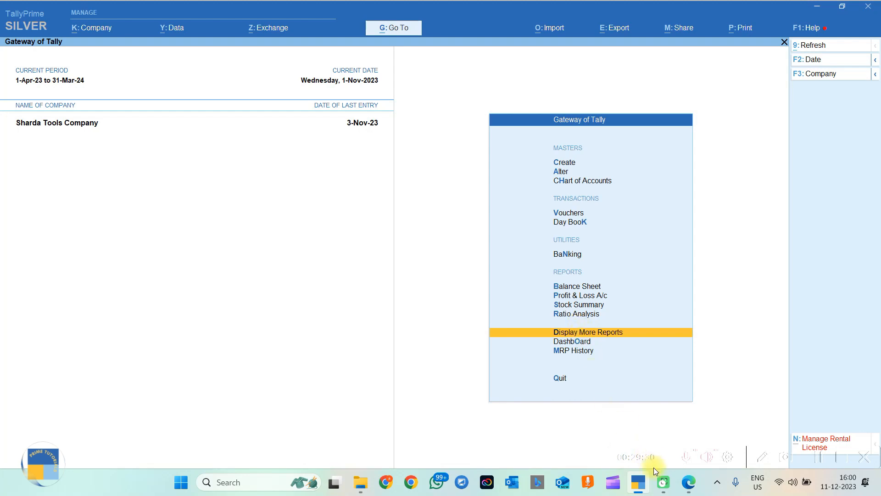
{"action": "left_click", "coordinate": [688, 481]}
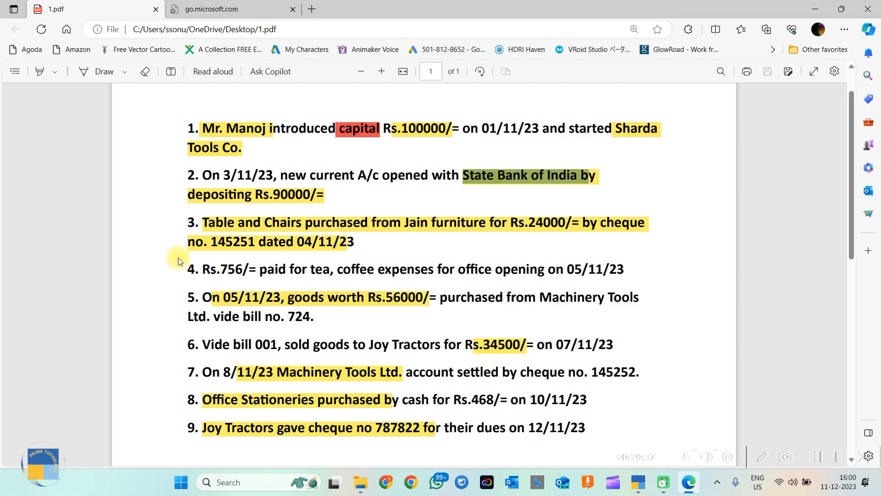
{"action": "left_click_drag", "start_coordinate": [207, 223], "coordinate": [353, 241]}
{"action": "left_click", "coordinate": [428, 231]}
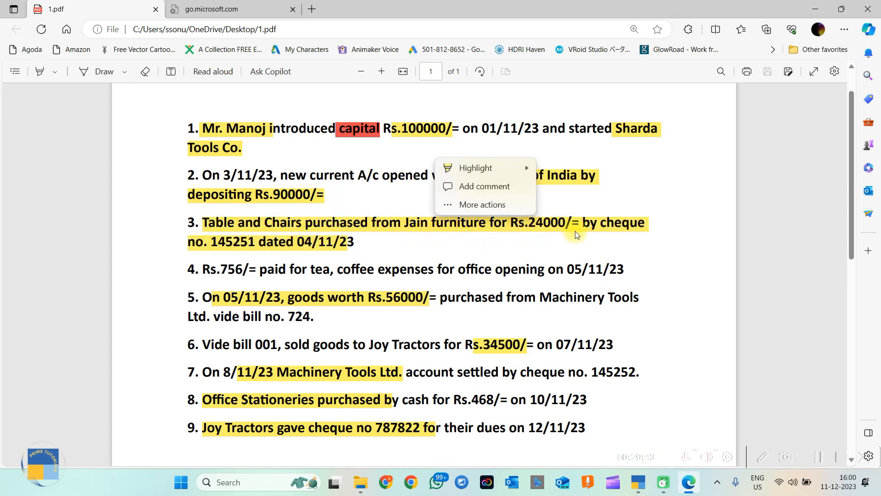
{"action": "left_click", "coordinate": [378, 244]}
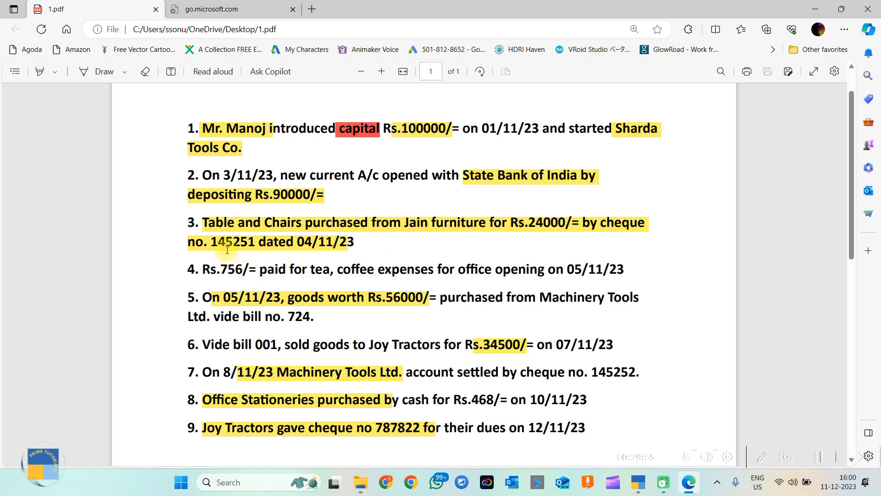
{"action": "left_click_drag", "start_coordinate": [203, 242], "coordinate": [257, 240]}
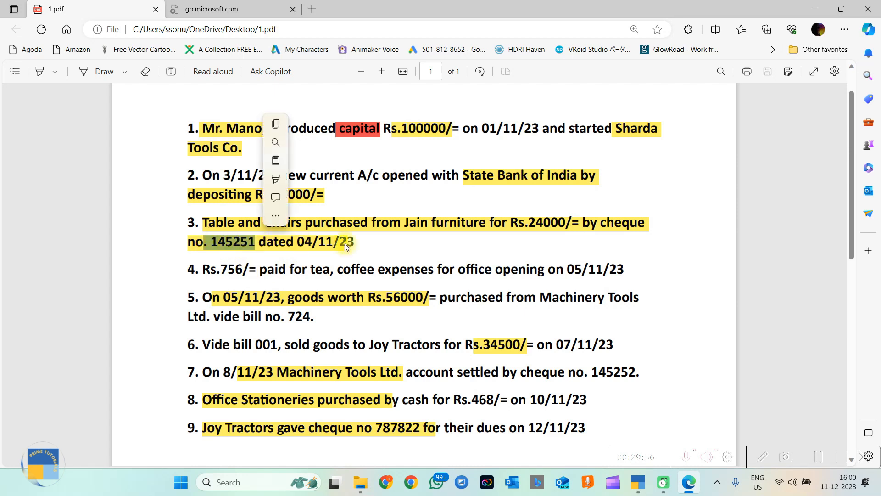
{"action": "left_click", "coordinate": [377, 243]}
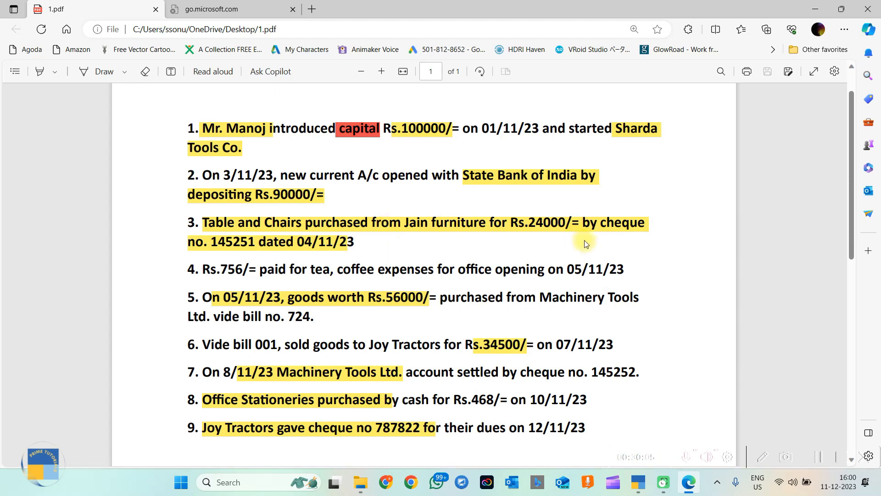
{"action": "left_click_drag", "start_coordinate": [389, 224], "coordinate": [417, 223]}
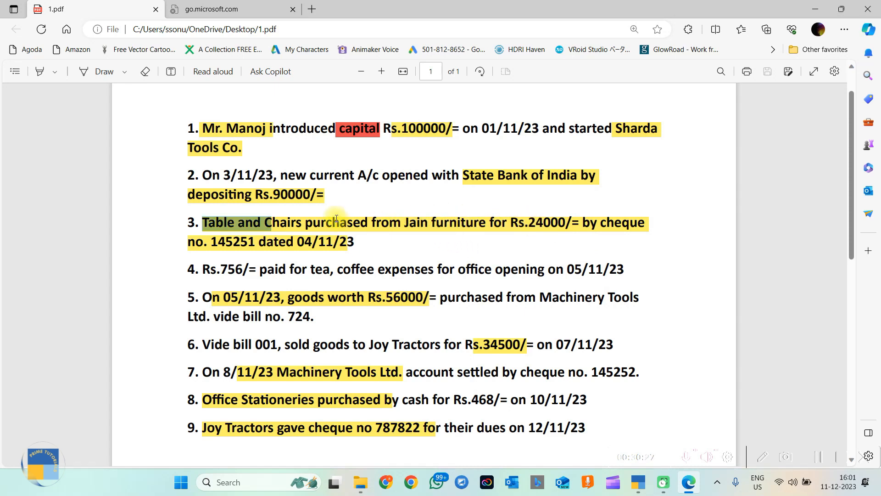
{"action": "left_click", "coordinate": [273, 226]}
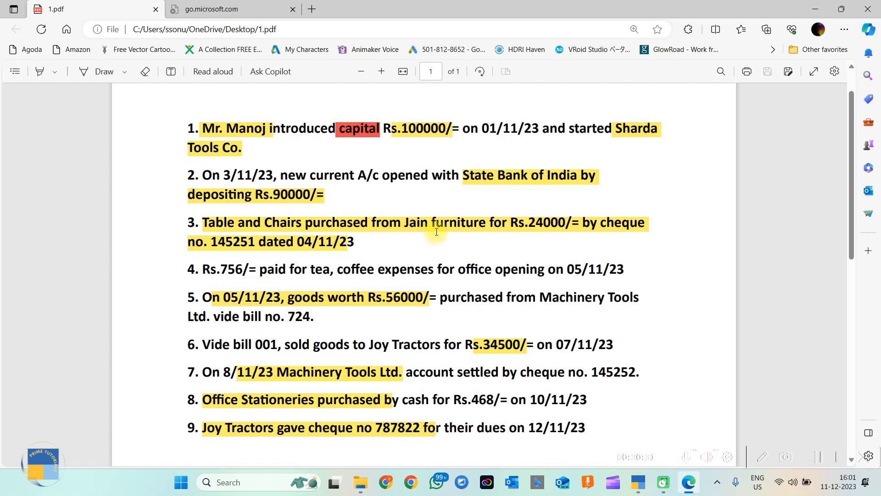
{"action": "left_click", "coordinate": [642, 484]}
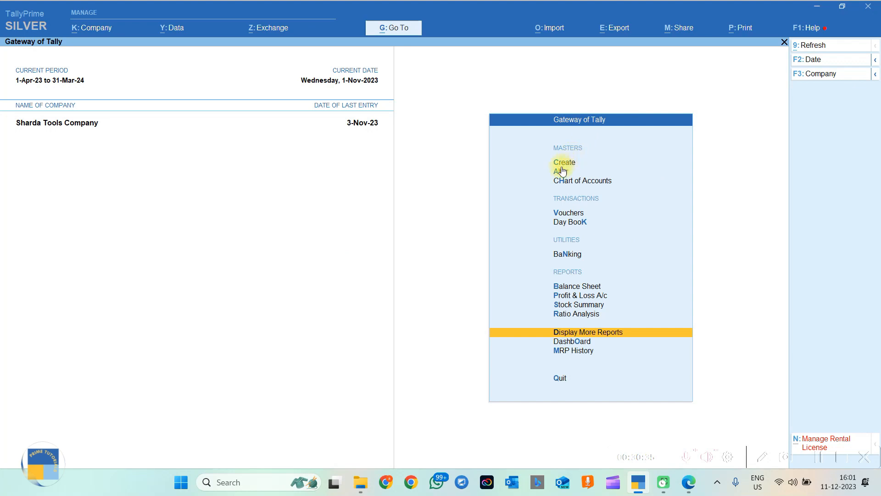
Start a new ledger named Table and Chair (Fixed Assets).
{"action": "left_click", "coordinate": [560, 166]}
{"action": "key", "text": "Down"}
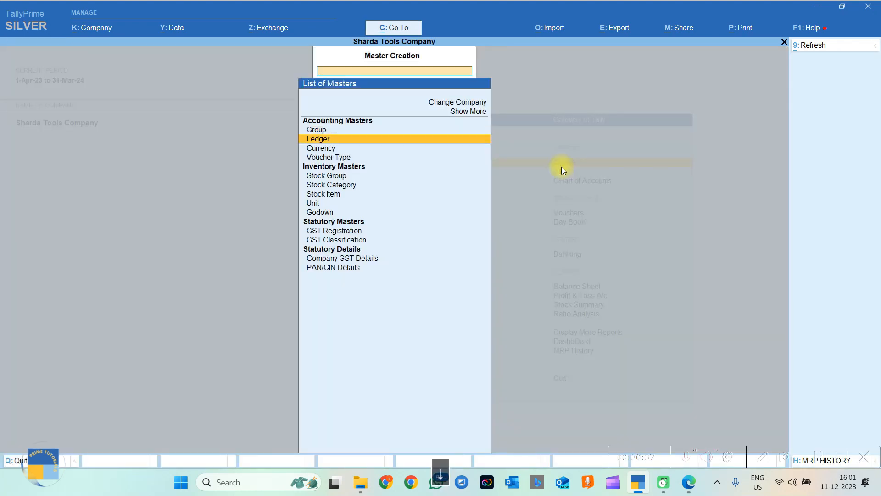
{"action": "key", "text": "Return"}
{"action": "type", "text": "TABLE"}
{"action": "key", "text": "BackSpace"}
{"action": "key", "text": "BackSpace"}
{"action": "key", "text": "BackSpace"}
{"action": "key", "text": "BackSpace"}
{"action": "key", "text": "Caps_Lock"}
{"action": "type", "text": "able a"}
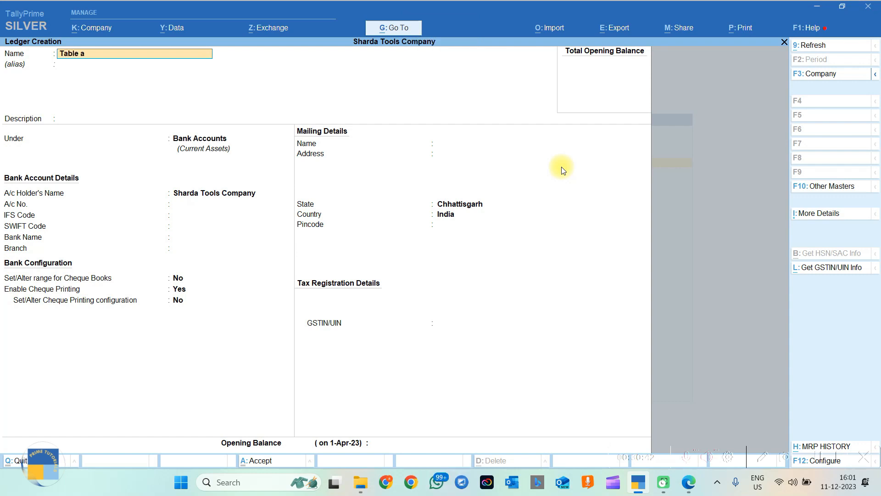
{"action": "type", "text": "nd Chair "}
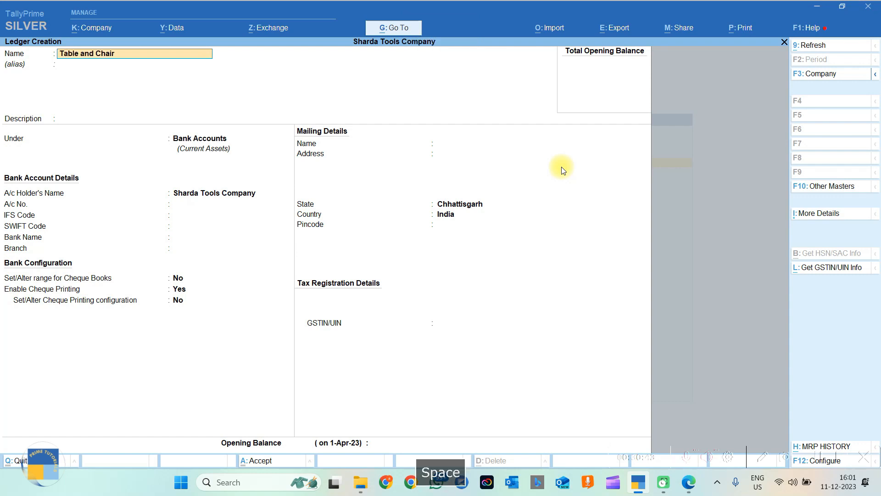
{"action": "type", "text": "(Fie"}
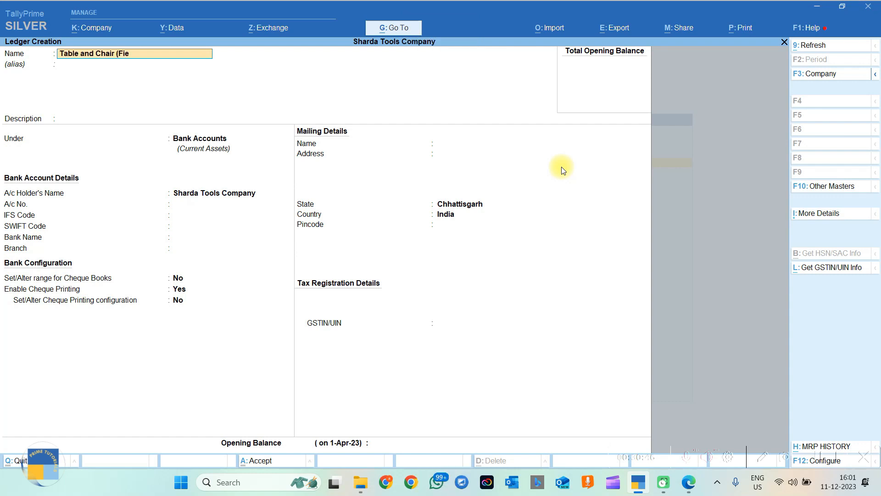
{"action": "type", "text": "xed As"}
{"action": "key", "text": "Return"}
{"action": "key", "text": "Return"}
{"action": "key", "text": "Return"}
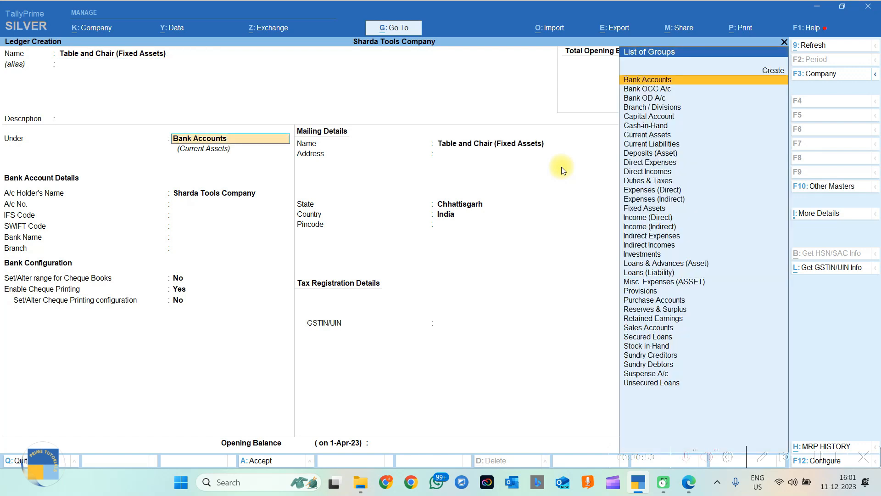
Place it under Fixed Assets, keeping GST defaults, Goods supply and Chhattisgarh state.
{"action": "type", "text": "Fixed Assets"}
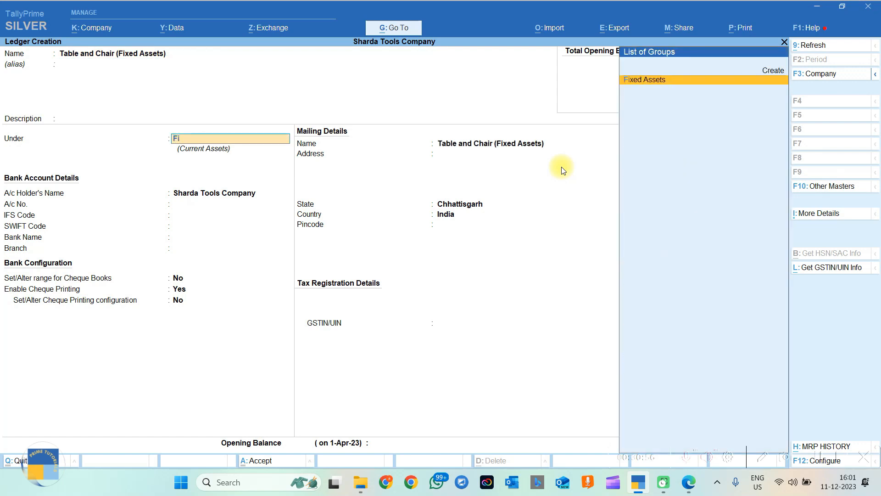
{"action": "key", "text": "Return"}
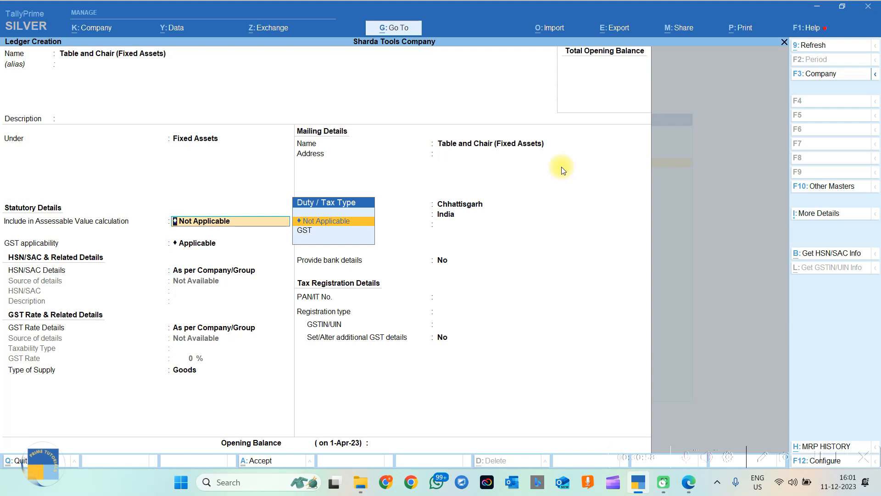
{"action": "key", "text": "Return"}
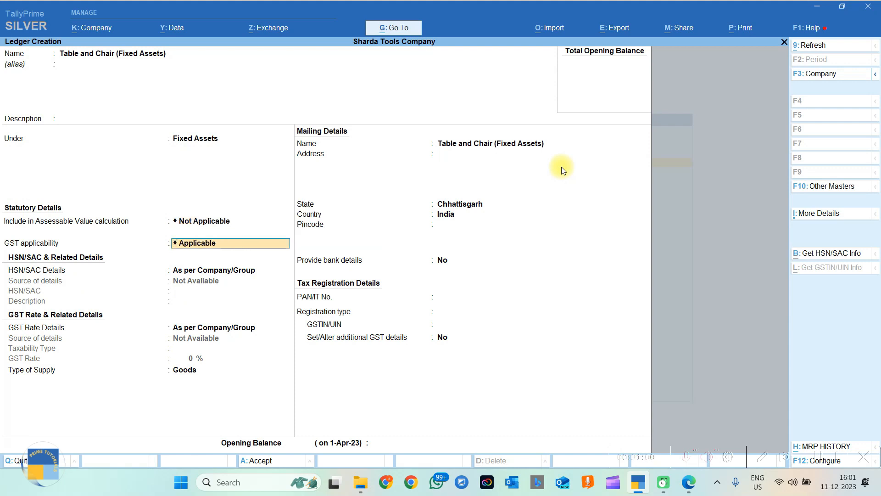
{"action": "key", "text": "Return"}
{"action": "key", "text": "Return"}
{"action": "key", "text": "Return"}
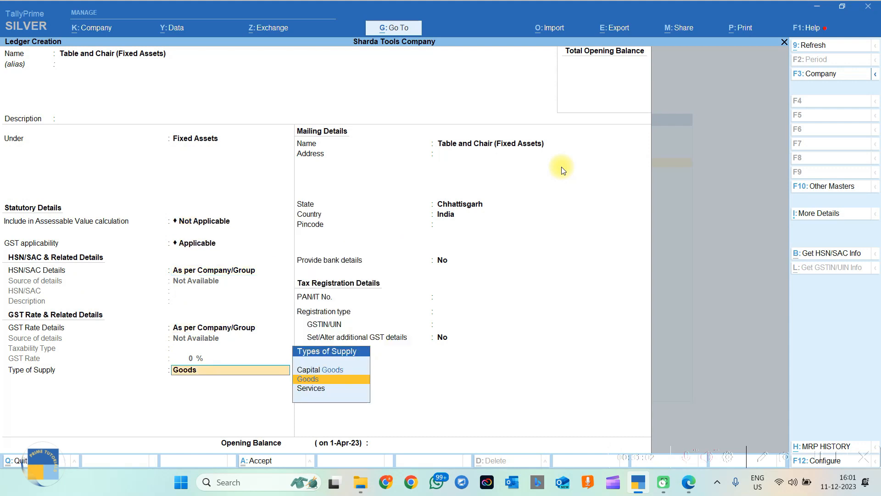
{"action": "key", "text": "Return"}
{"action": "key", "text": "Return"}
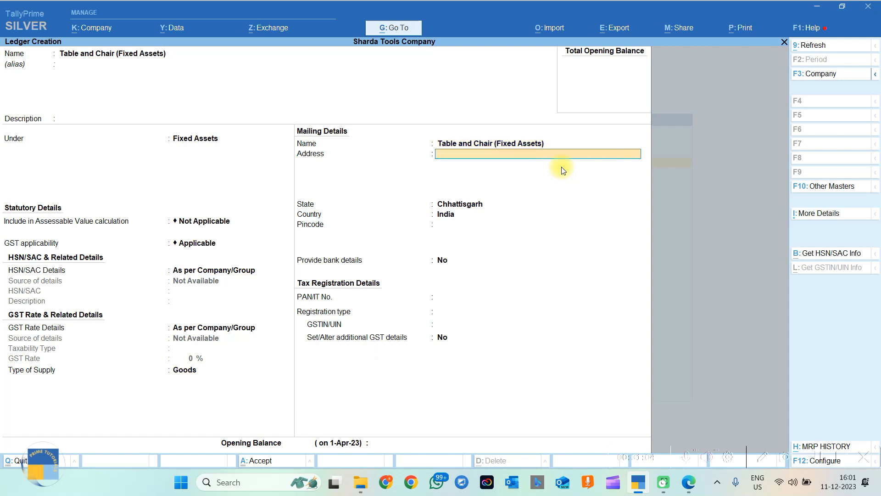
{"action": "key", "text": "Return"}
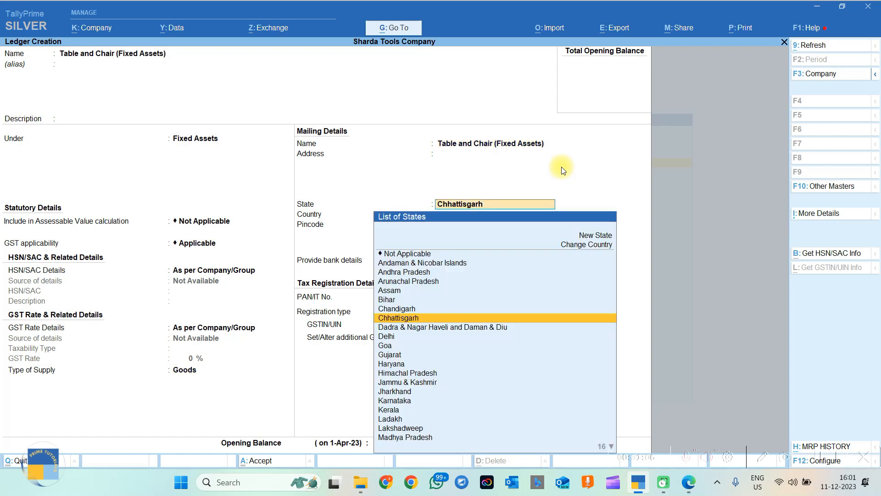
{"action": "key", "text": "Return"}
{"action": "key", "text": "Return"}
{"action": "key", "text": "Return"}
{"action": "key", "text": "Return"}
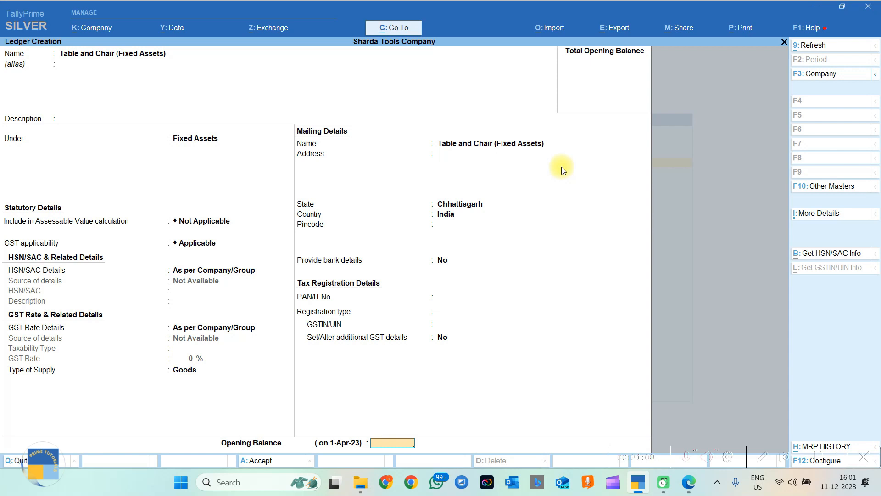
{"action": "key", "text": "Return"}
{"action": "key", "text": "Return"}
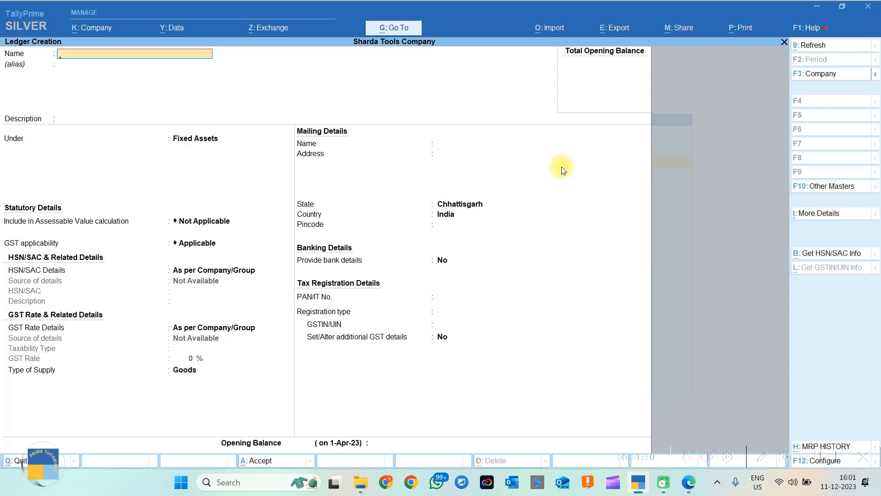
Start a new ledger named Jain Furniture.
{"action": "key", "text": "Escape"}
{"action": "key", "text": "Escape"}
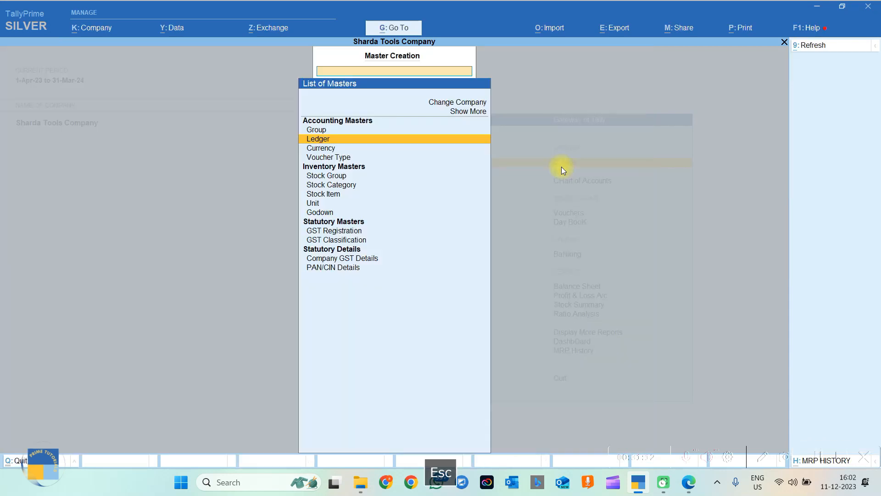
{"action": "key", "text": "Return"}
{"action": "type", "text": "Jain Fun"}
{"action": "type", "text": "niture"}
{"action": "key", "text": "Return"}
{"action": "key", "text": "Return"}
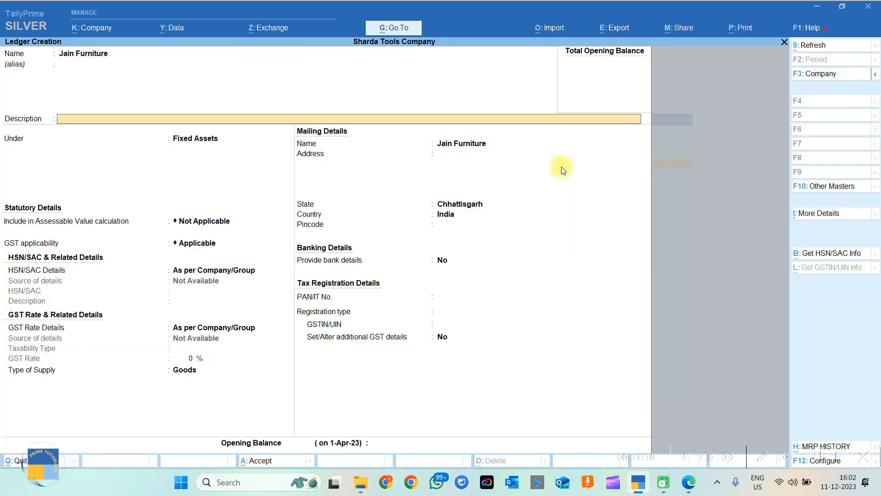
{"action": "key", "text": "Return"}
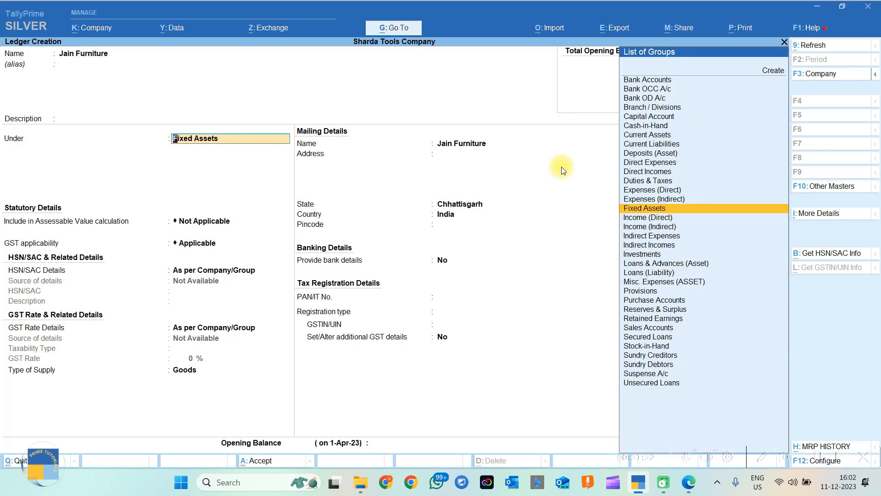
Put Jain Furniture under Sundry Creditors with bill-by-bill balances and save it.
{"action": "type", "text": "Sun"}
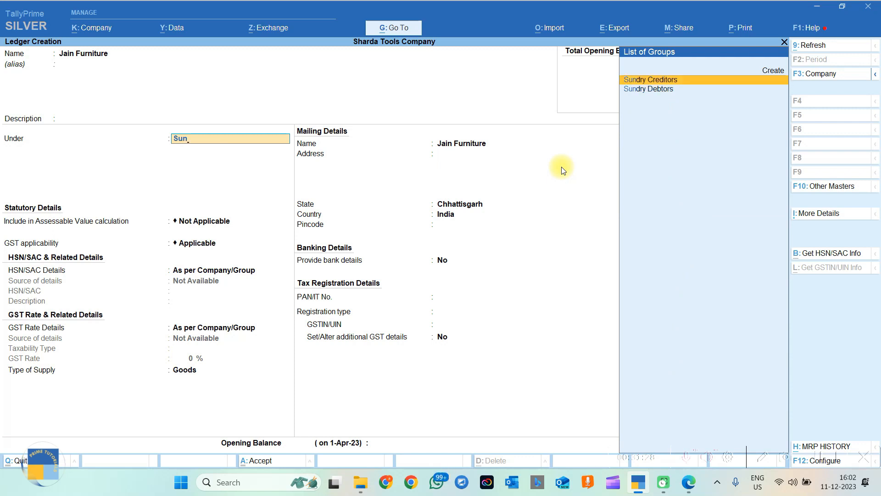
{"action": "key", "text": "Down"}
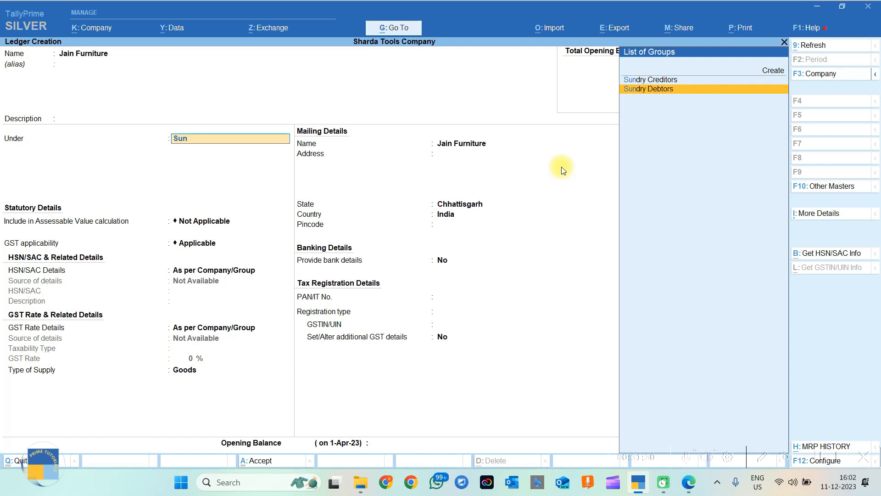
{"action": "key", "text": "Up"}
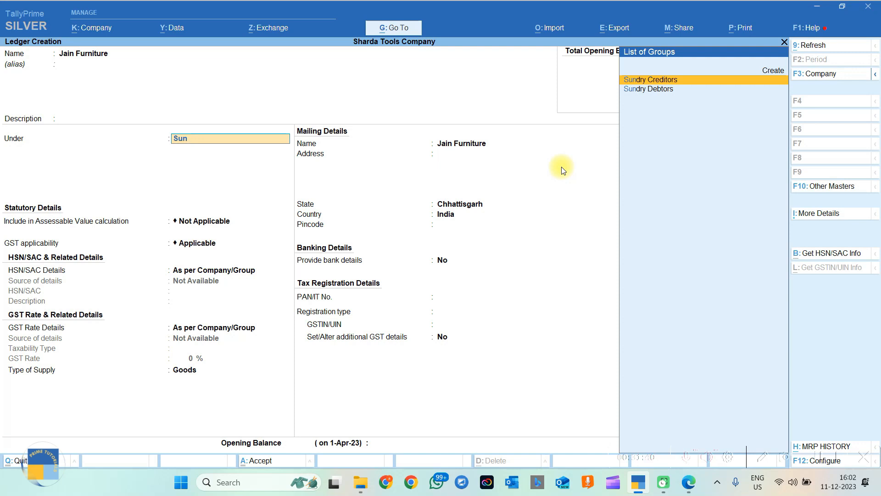
{"action": "key", "text": "Return"}
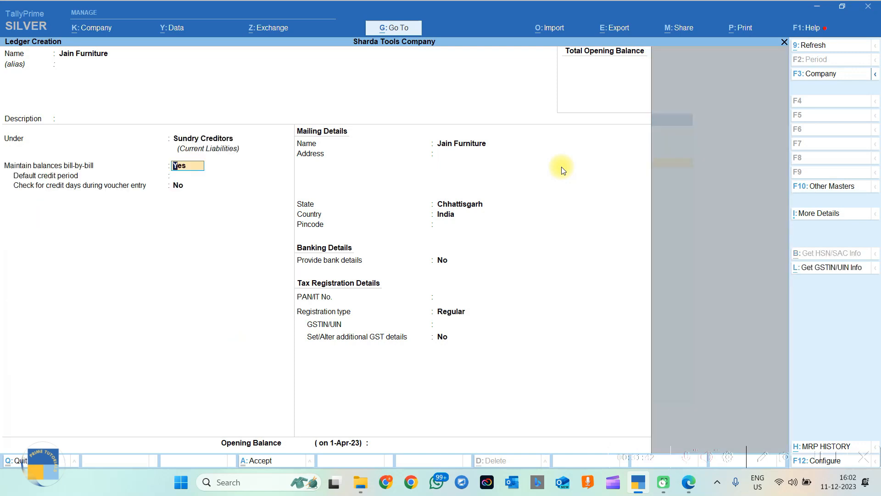
{"action": "key", "text": "Return"}
{"action": "key", "text": "Return"}
{"action": "key", "text": "Return"}
{"action": "key", "text": "Return"}
{"action": "key", "text": "Return"}
{"action": "key", "text": "Return"}
{"action": "key", "text": "Return"}
{"action": "key", "text": "Return"}
{"action": "key", "text": "Return"}
{"action": "key", "text": "Return"}
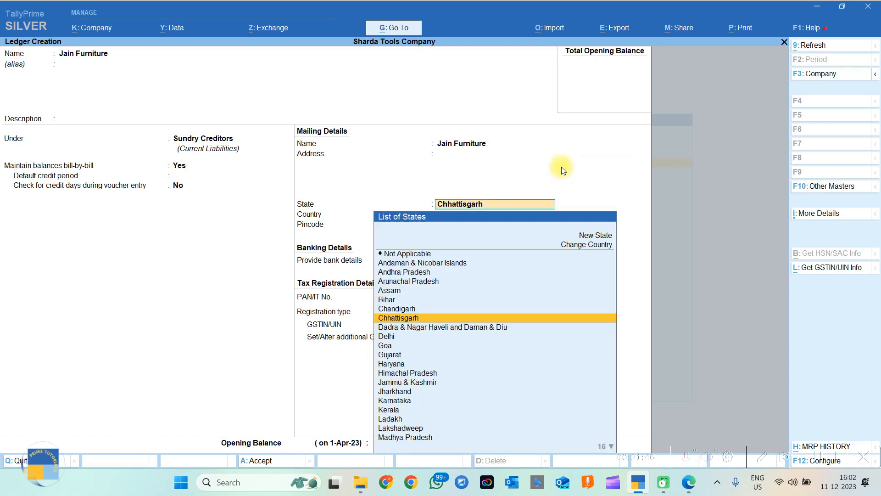
{"action": "key", "text": "Return"}
{"action": "key", "text": "Return"}
{"action": "key", "text": "Return"}
{"action": "key", "text": "Return"}
{"action": "key", "text": "Return"}
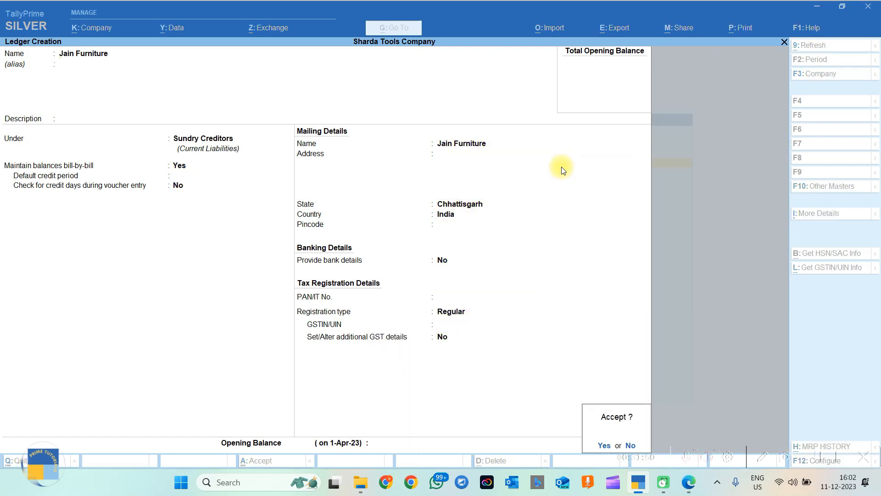
{"action": "key", "text": "Return"}
{"action": "key", "text": "Escape"}
{"action": "key", "text": "Escape"}
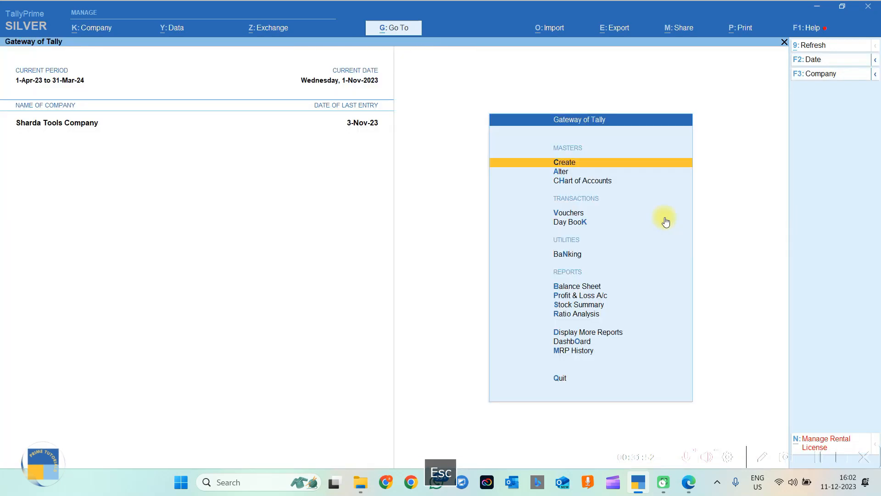
{"action": "left_click", "coordinate": [684, 491]}
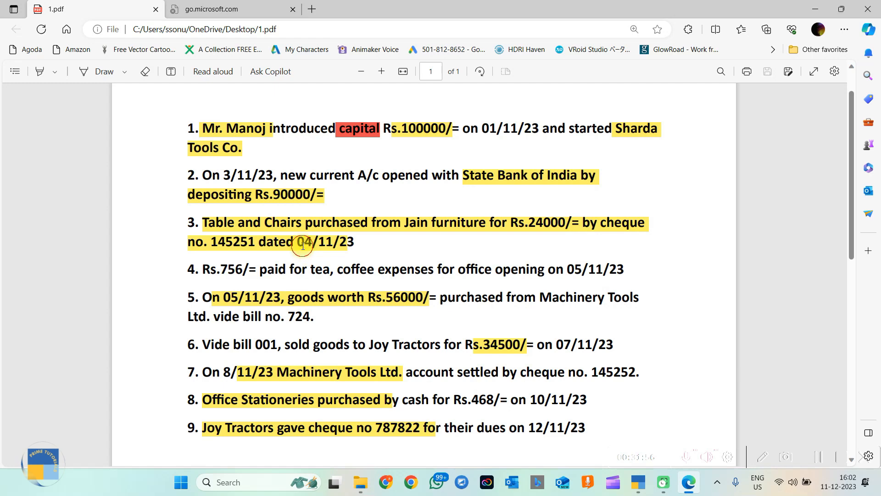
{"action": "left_click_drag", "start_coordinate": [300, 245], "coordinate": [376, 244]}
{"action": "left_click", "coordinate": [514, 227]}
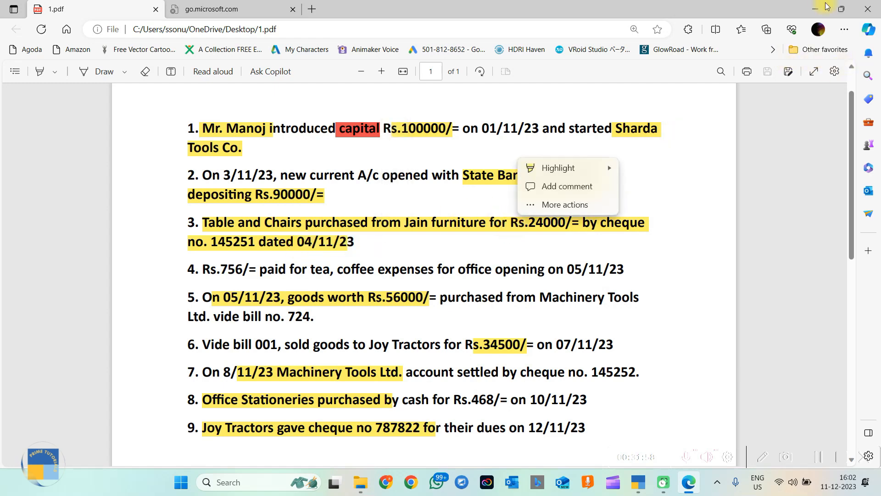
{"action": "left_click", "coordinate": [815, 9]}
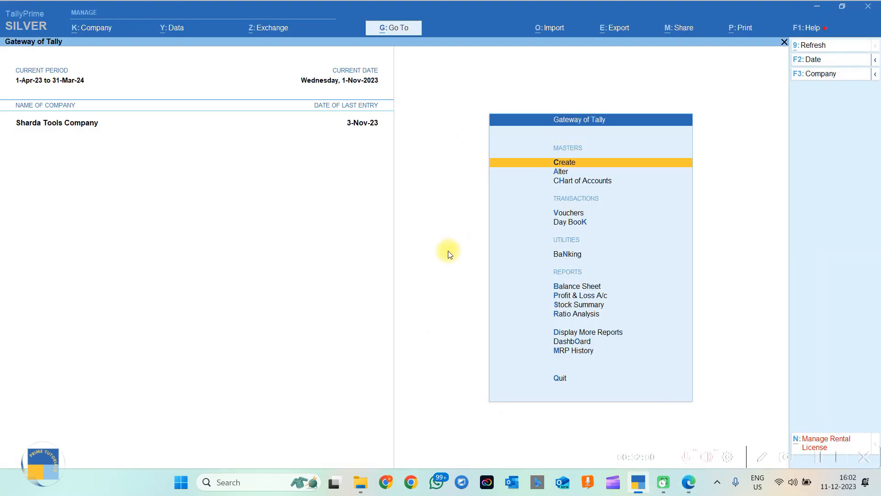
Begin a Journal voucher debiting Table and Chair (Fixed Assets) 24,000.
{"action": "key", "text": "v"}
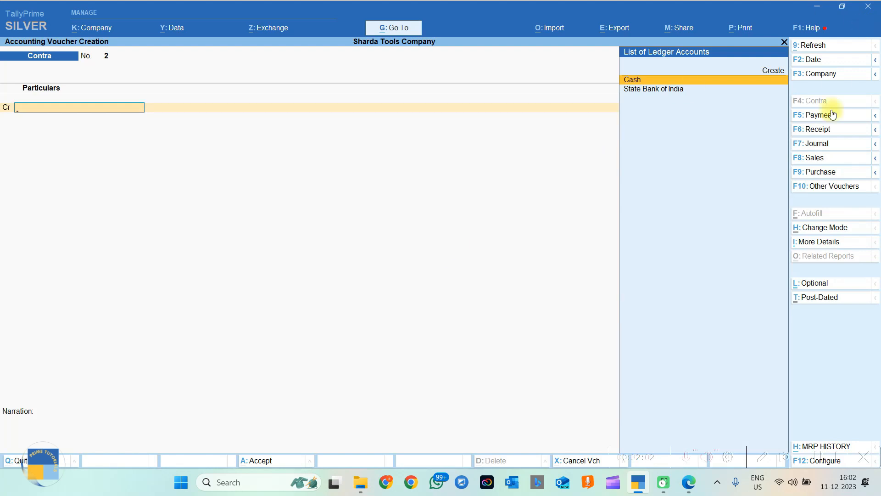
{"action": "left_click", "coordinate": [825, 145]}
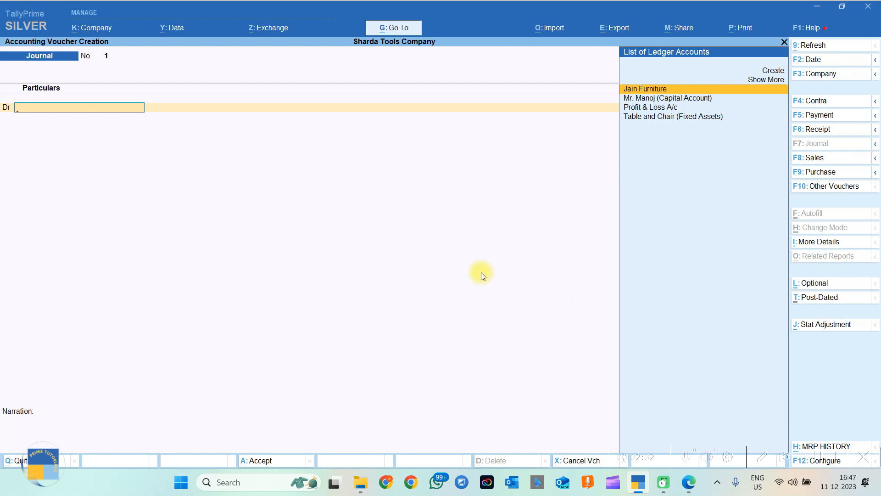
{"action": "left_click", "coordinate": [670, 121]}
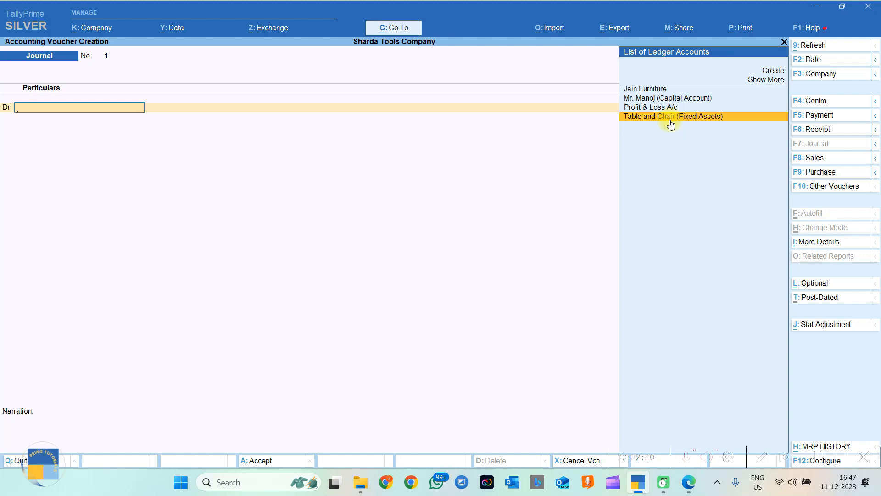
{"action": "left_click", "coordinate": [670, 123]}
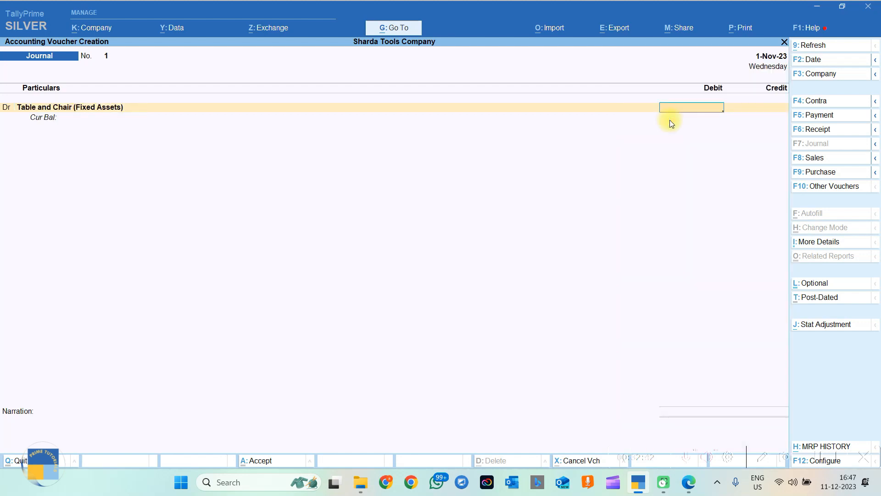
{"action": "type", "text": "24000"}
{"action": "key", "text": "Return"}
{"action": "key", "text": "Return"}
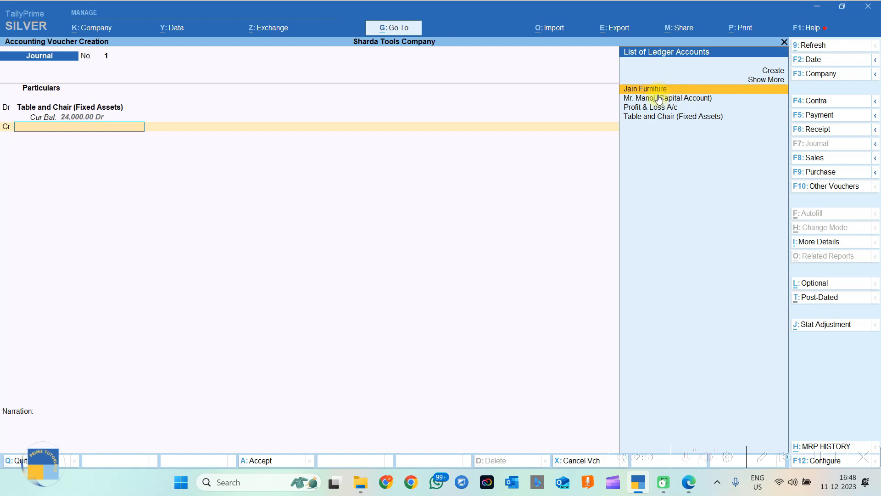
Credit Jain Furniture 24,000.00 against bill reference New Ref 1.
{"action": "key", "text": "Return"}
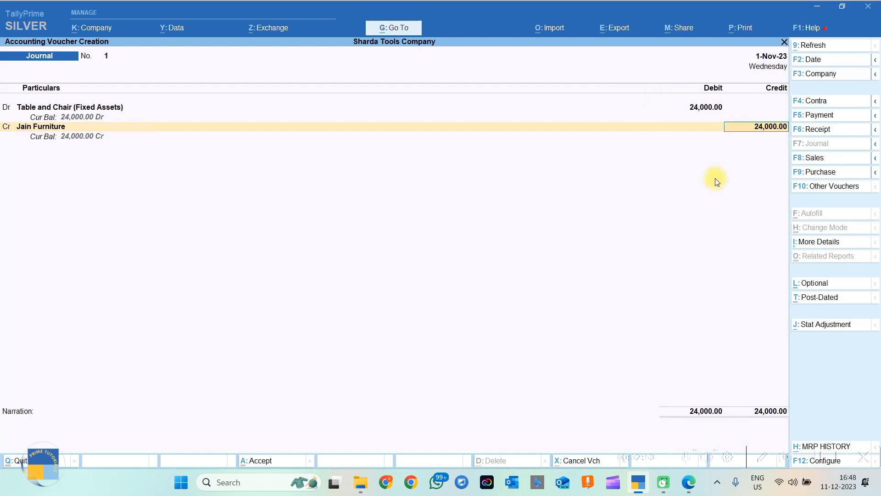
{"action": "key", "text": "Return"}
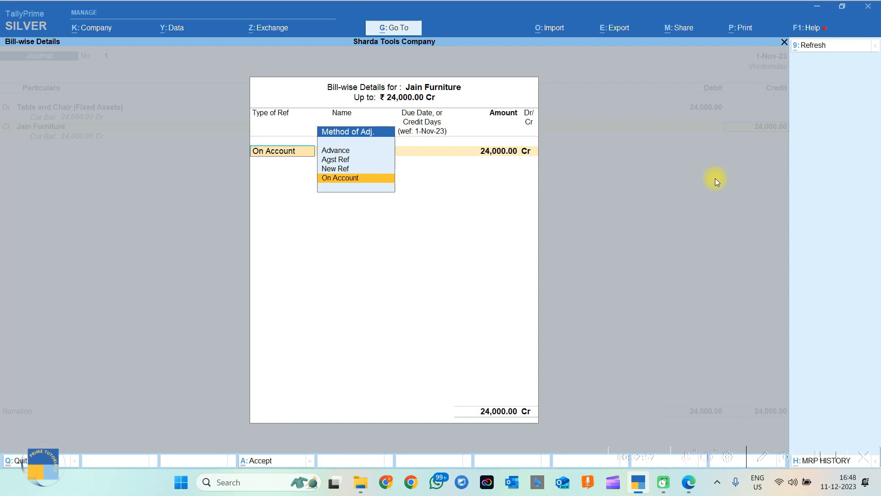
{"action": "key", "text": "Up"}
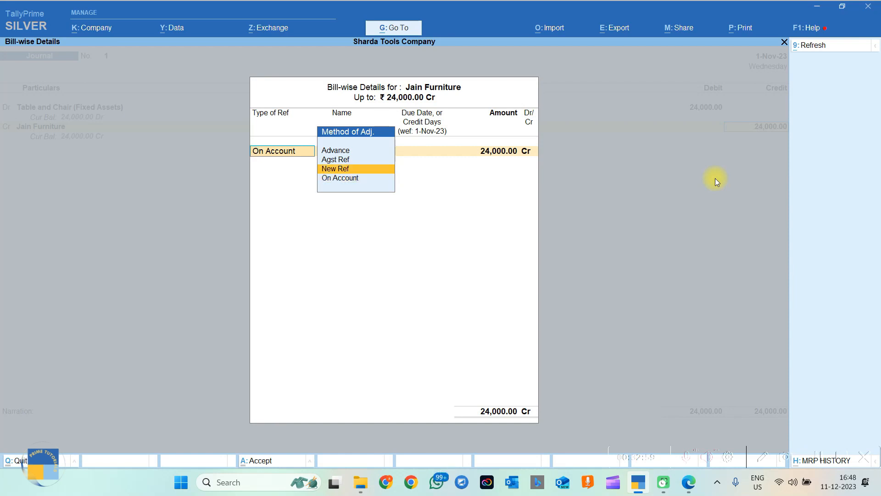
{"action": "key", "text": "Return"}
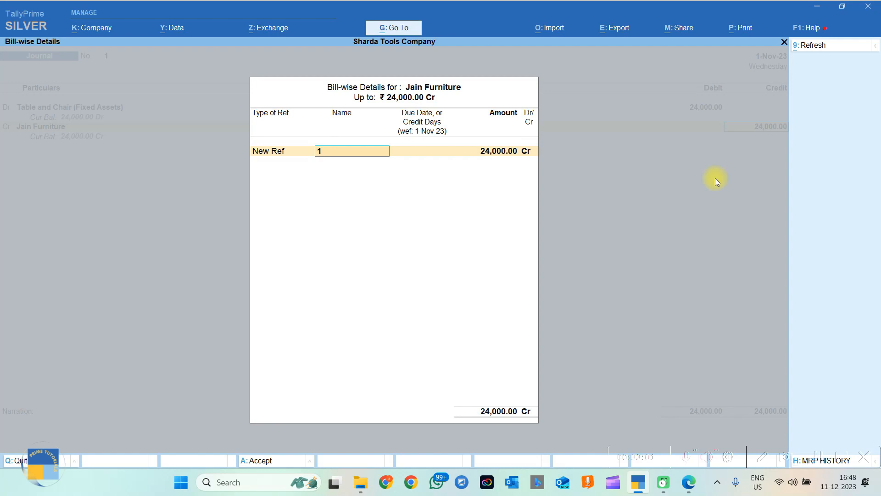
{"action": "key", "text": "Return"}
{"action": "key", "text": "Return"}
{"action": "key", "text": "Return"}
{"action": "key", "text": "Return"}
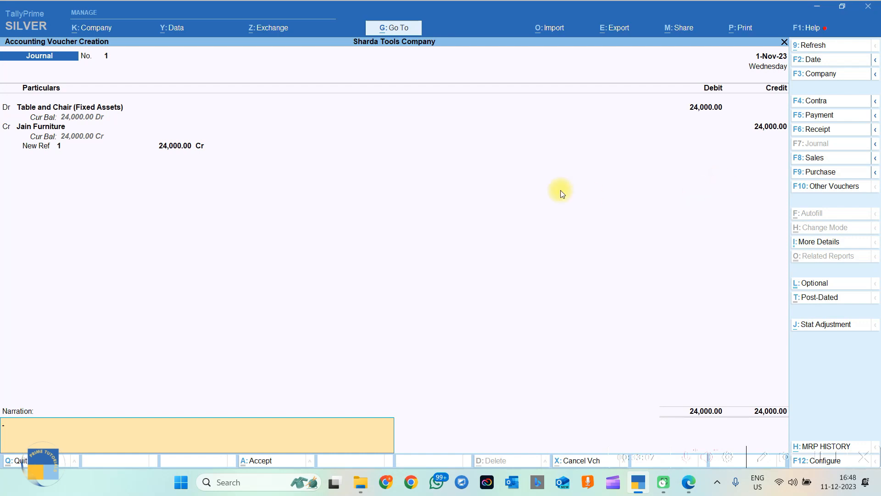
Add narration for buying table and chairs via Bill No. 1 from Jain Furniture, date 4-Nov-23, save.
{"action": "type", "text": "BEING PURCHASE OF TABE AND CHAIRS FOR OFFICE "}
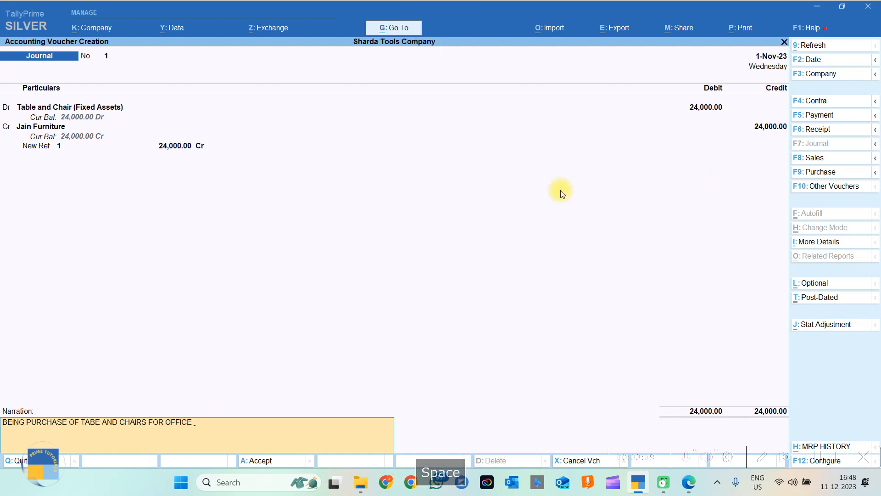
{"action": "type", "text": "VIDE BILL NO. 1 FROM JAIN FURNITURE"}
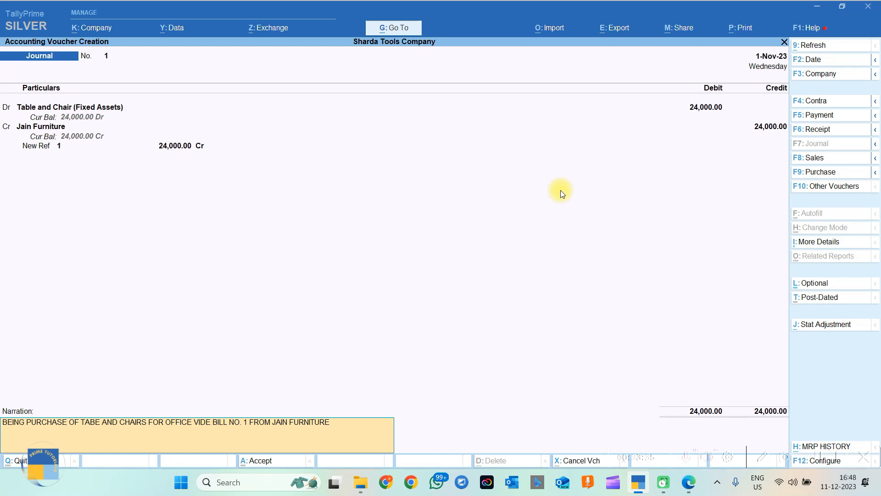
{"action": "type", "text": "DT"}
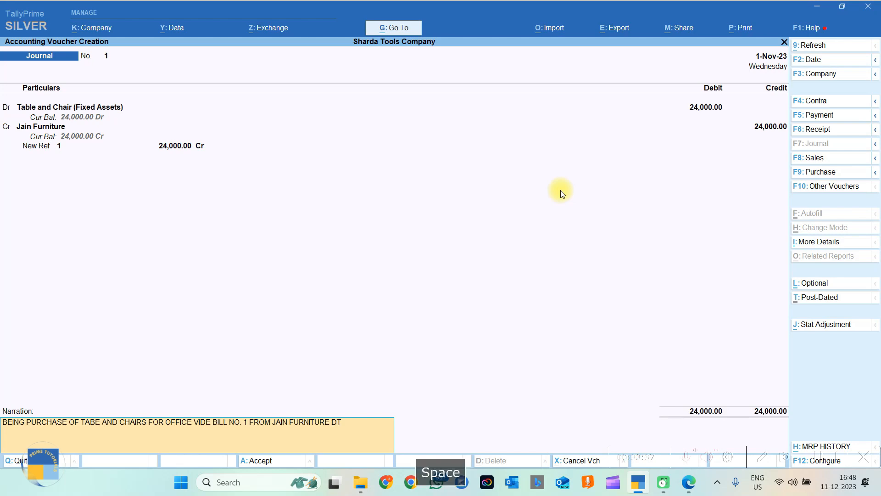
{"action": "mouse_move", "coordinate": [688, 482]}
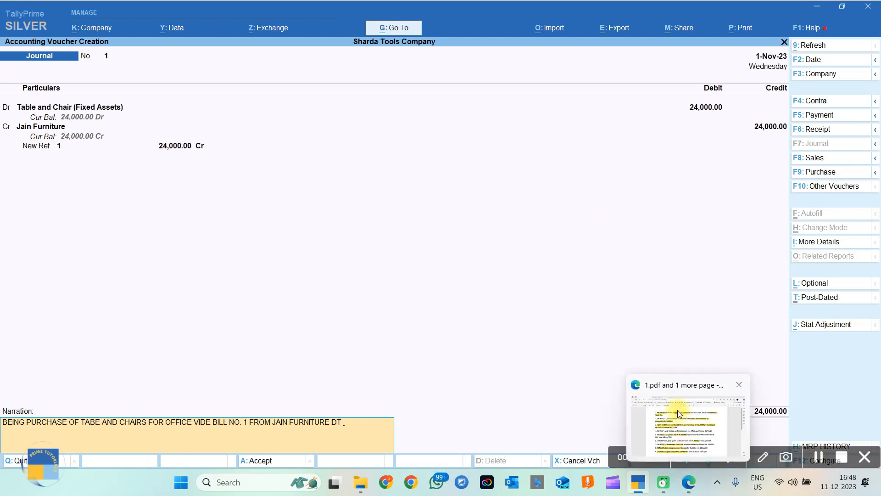
{"action": "mouse_move", "coordinate": [678, 409]}
{"action": "type", "text": "04-11-2023"}
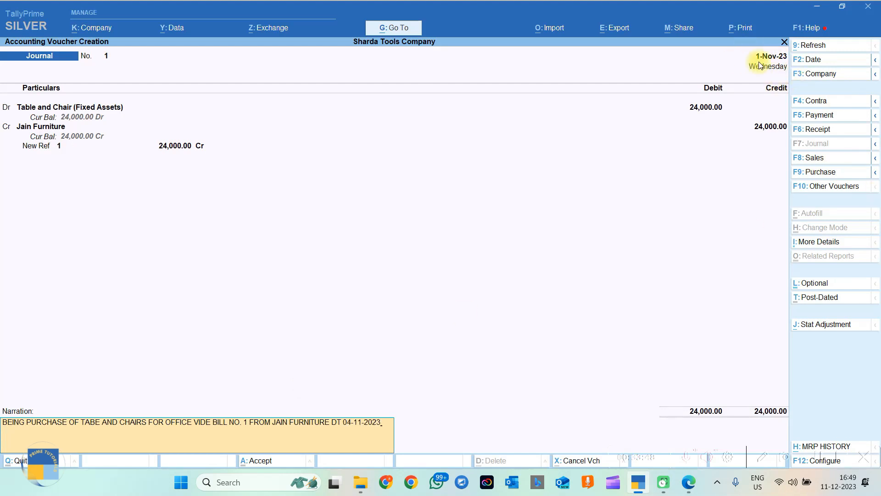
{"action": "left_click", "coordinate": [812, 59]}
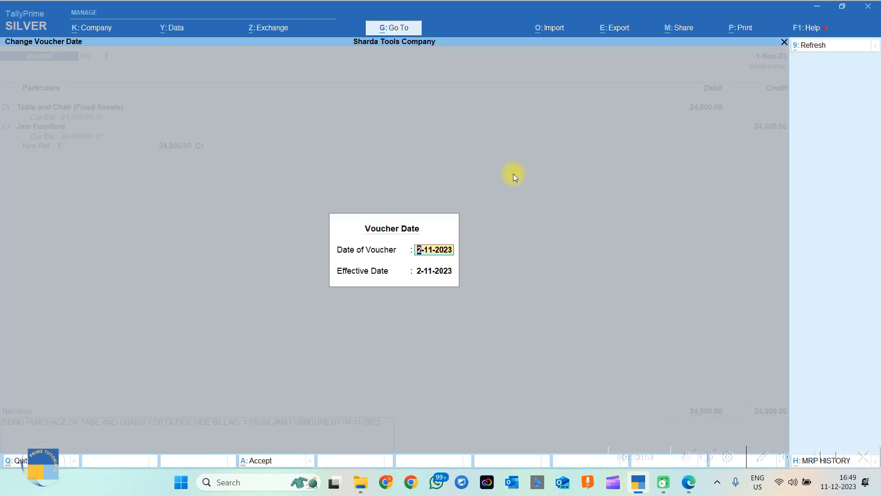
{"action": "type", "text": "4-11"}
{"action": "key", "text": "Return"}
{"action": "key", "text": "Return"}
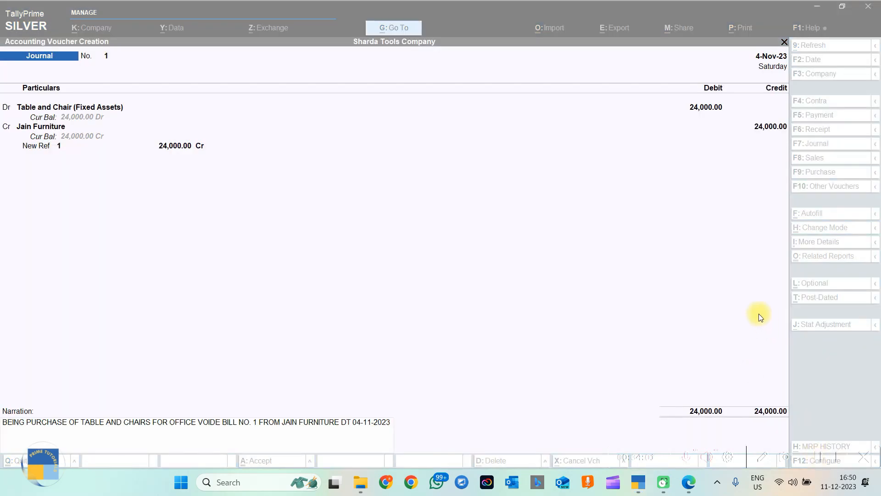
{"action": "key", "text": "Return"}
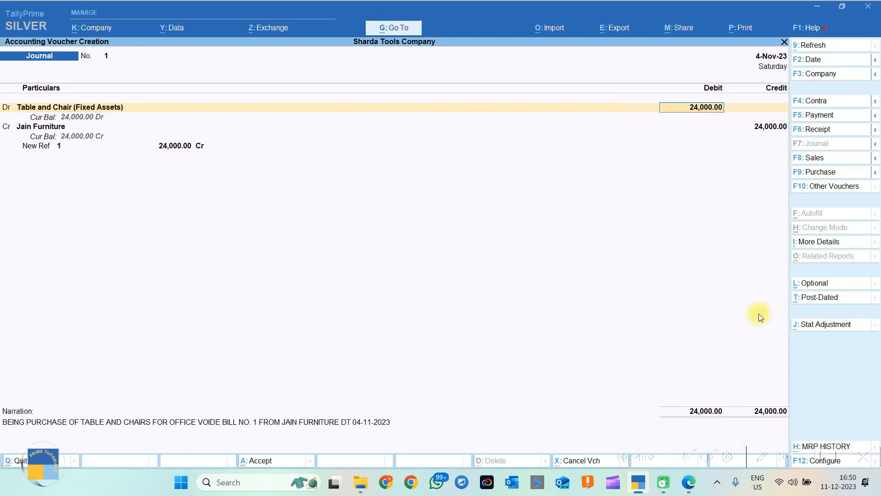
{"action": "key", "text": "ctrl+a"}
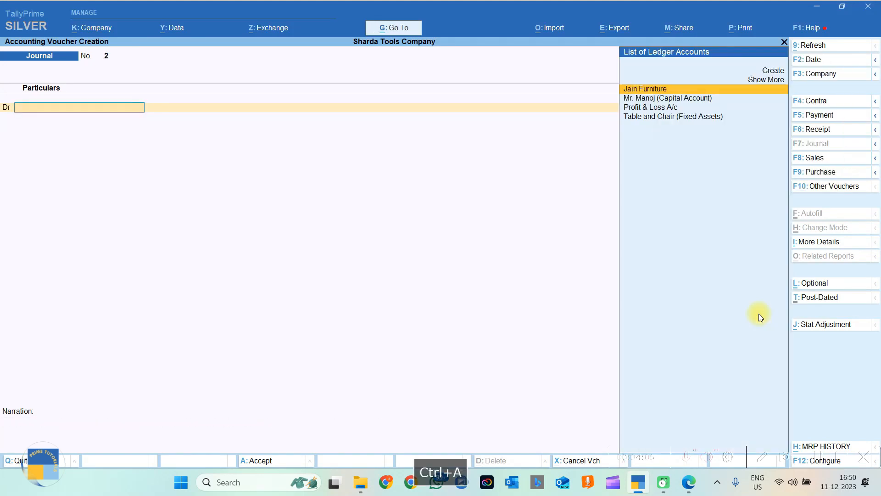
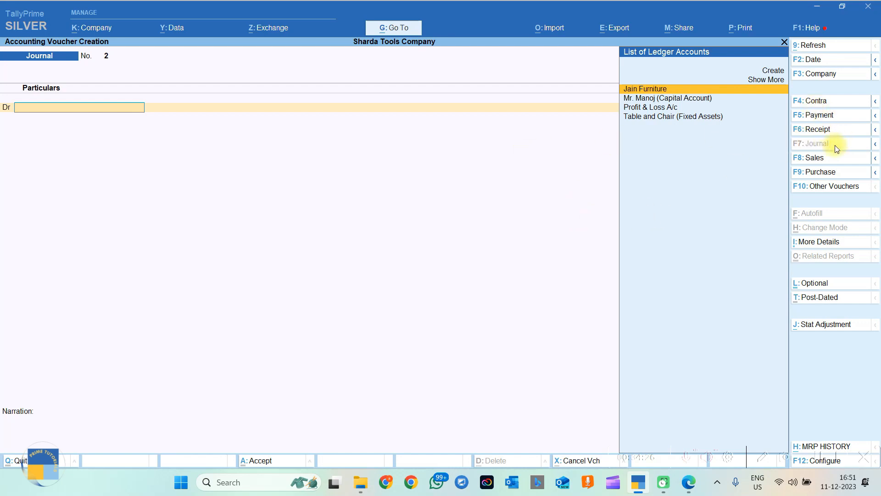
Start a Payment voucher debiting Jain Furniture 24,000.00 against its pending bill 1.
{"action": "left_click", "coordinate": [821, 115]}
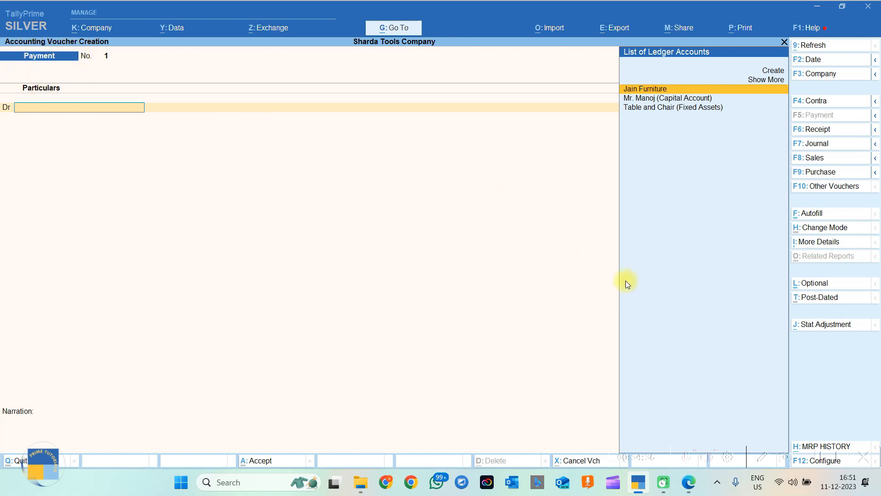
{"action": "left_click", "coordinate": [639, 91]}
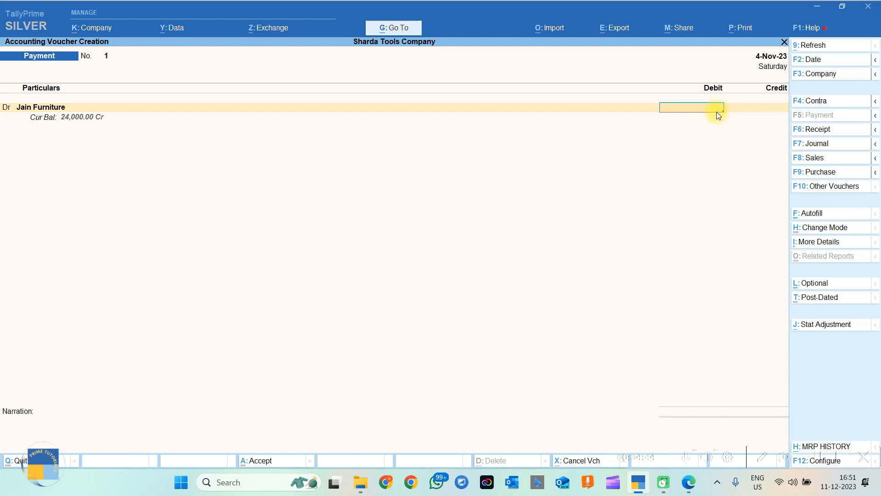
{"action": "type", "text": "24000"}
{"action": "key", "text": "Return"}
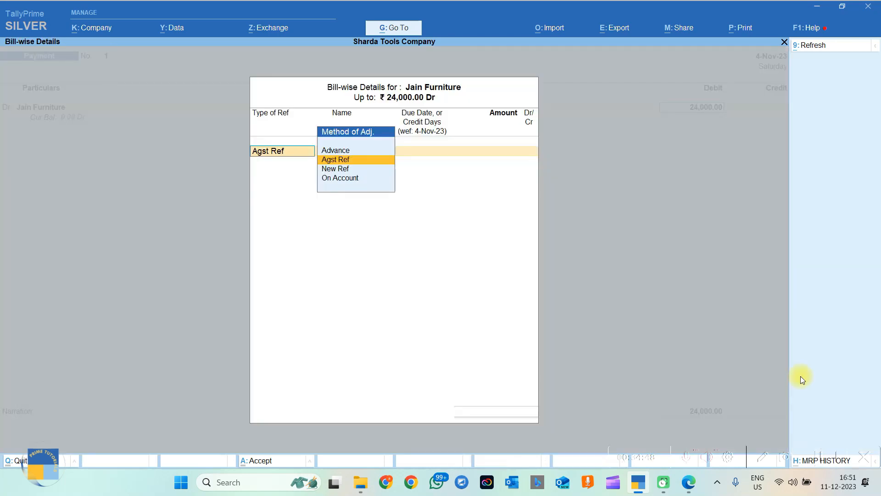
{"action": "key", "text": "Return"}
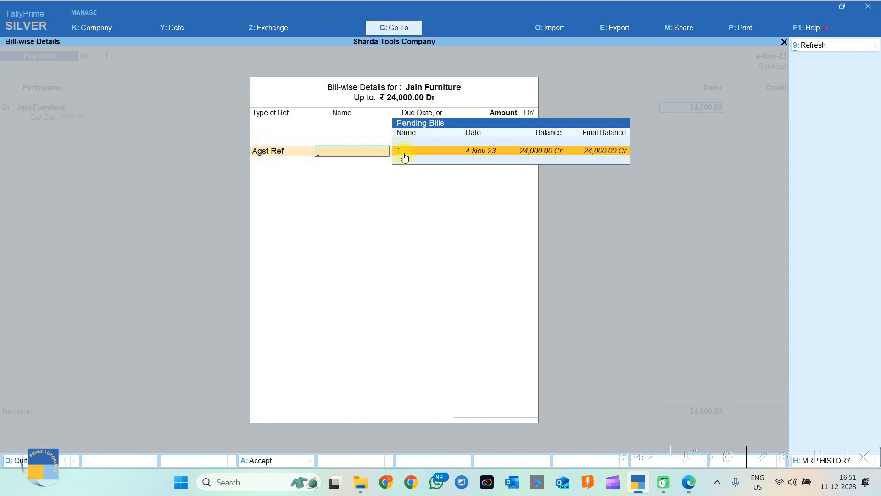
{"action": "left_click", "coordinate": [527, 156]}
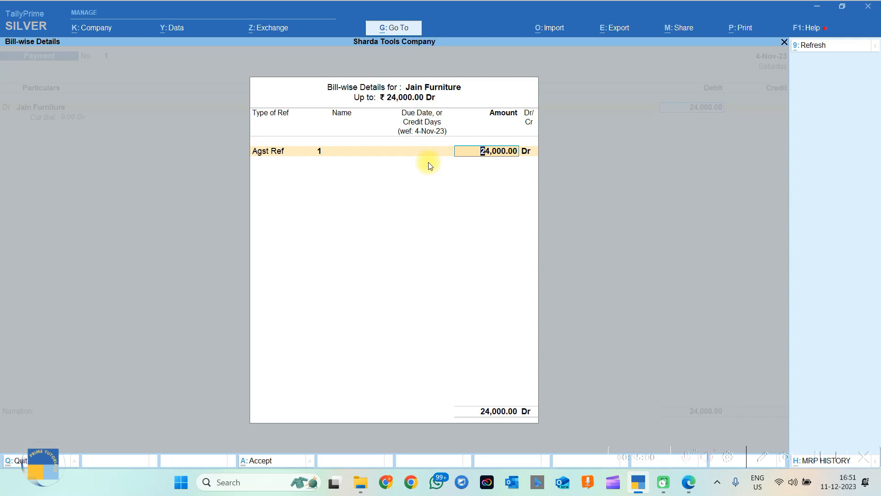
{"action": "key", "text": "Return"}
{"action": "key", "text": "Return"}
{"action": "key", "text": "Return"}
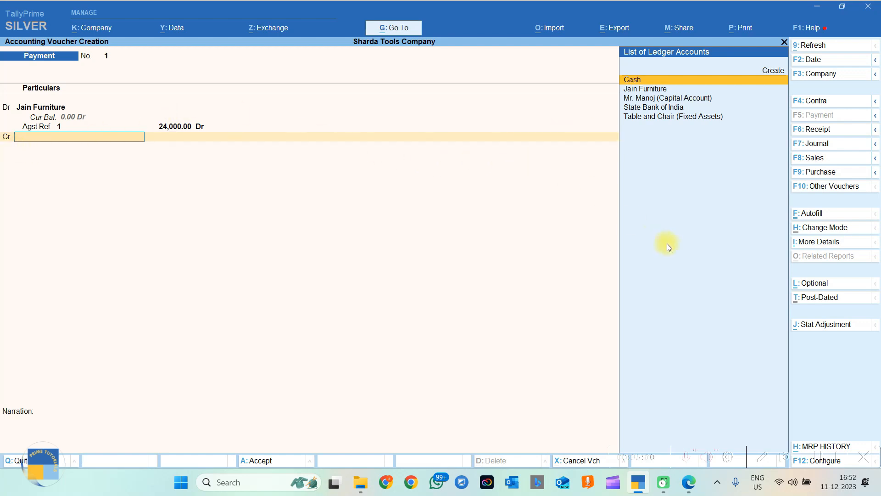
Credit State Bank of India 24,000.00 with Cheque as the transaction type.
{"action": "key", "text": "Down"}
{"action": "key", "text": "Down"}
{"action": "key", "text": "Down"}
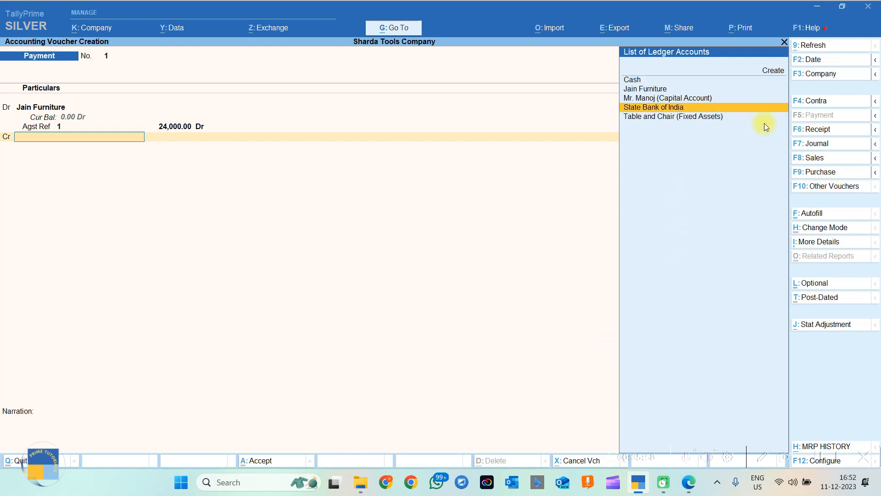
{"action": "left_click", "coordinate": [678, 111]}
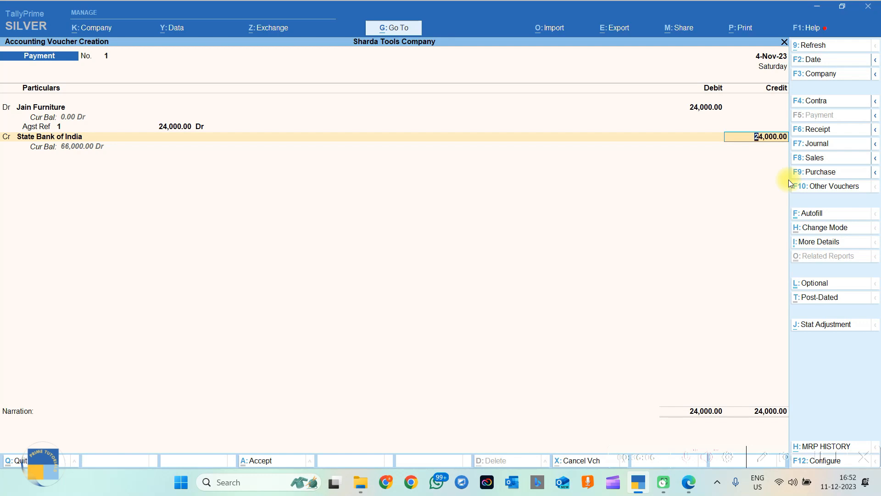
{"action": "key", "text": "Return"}
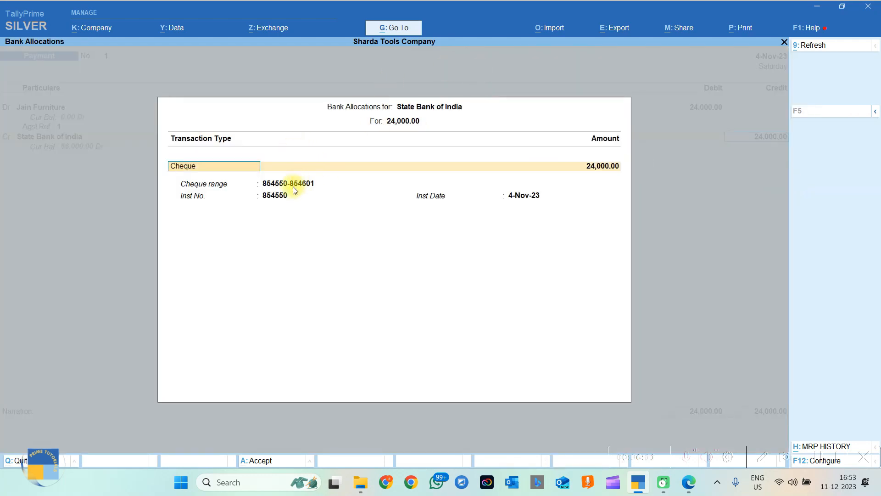
{"action": "key", "text": "Return"}
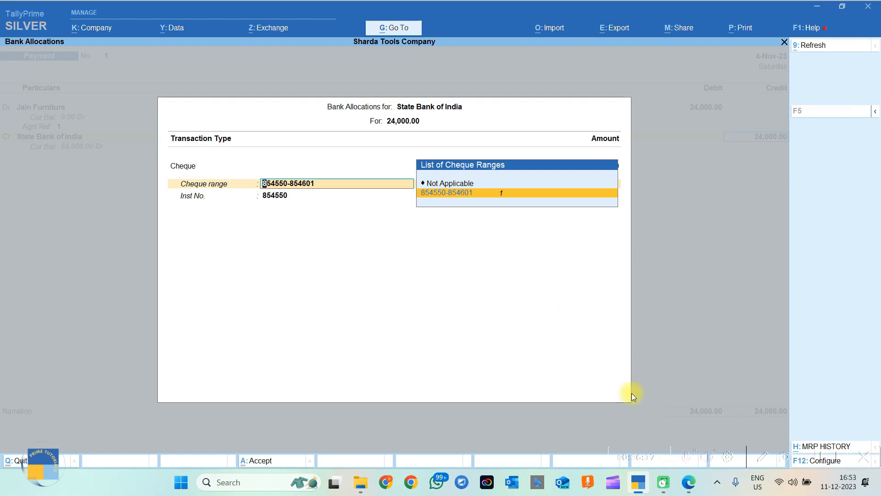
Check cheque number 145251 in the task PDF, then open the State Bank of India ledger for alteration.
{"action": "left_click", "coordinate": [689, 481]}
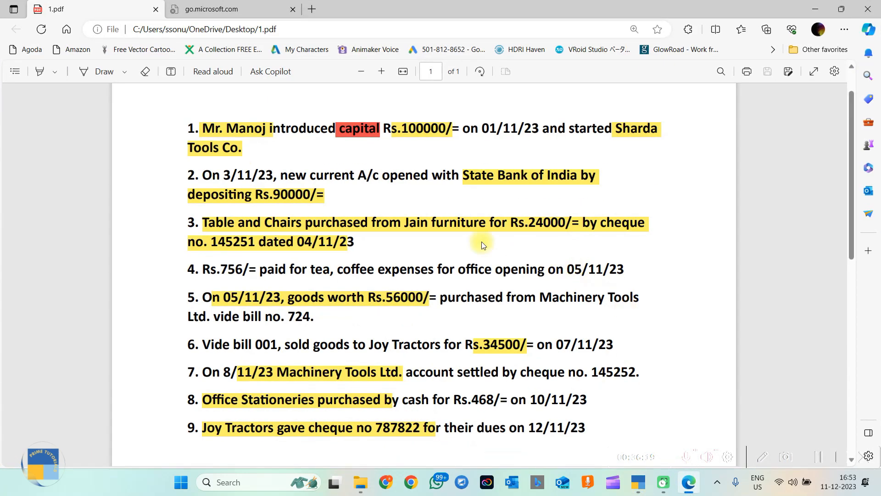
{"action": "left_click_drag", "start_coordinate": [255, 245], "coordinate": [213, 242]}
{"action": "left_click", "coordinate": [213, 242]}
{"action": "left_click", "coordinate": [817, 14]}
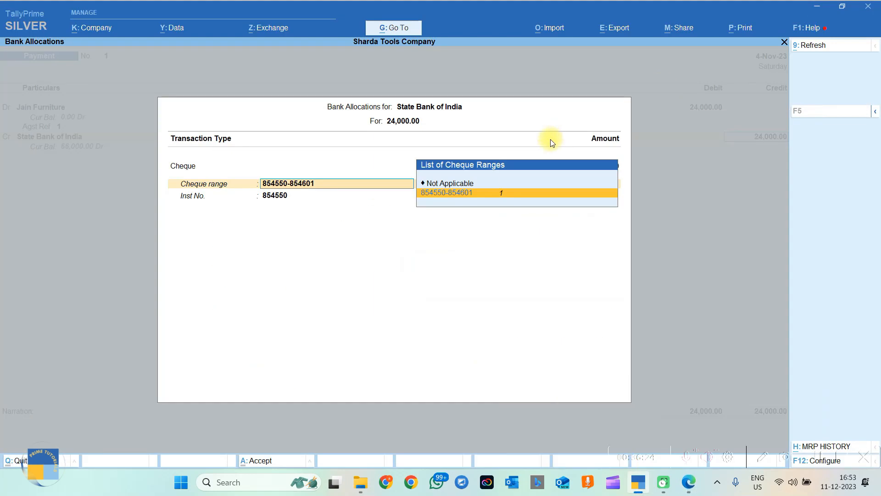
{"action": "key", "text": "Return"}
{"action": "key", "text": "Return"}
{"action": "key", "text": "Return"}
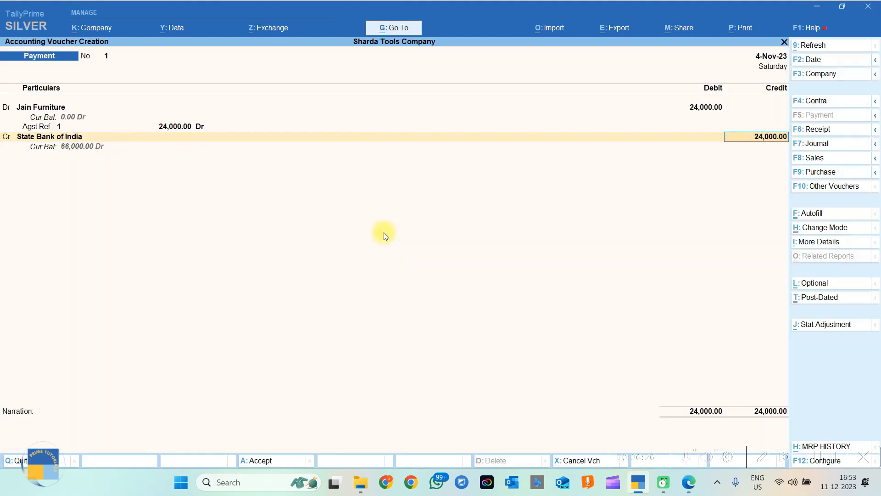
{"action": "key", "text": "BackSpace"}
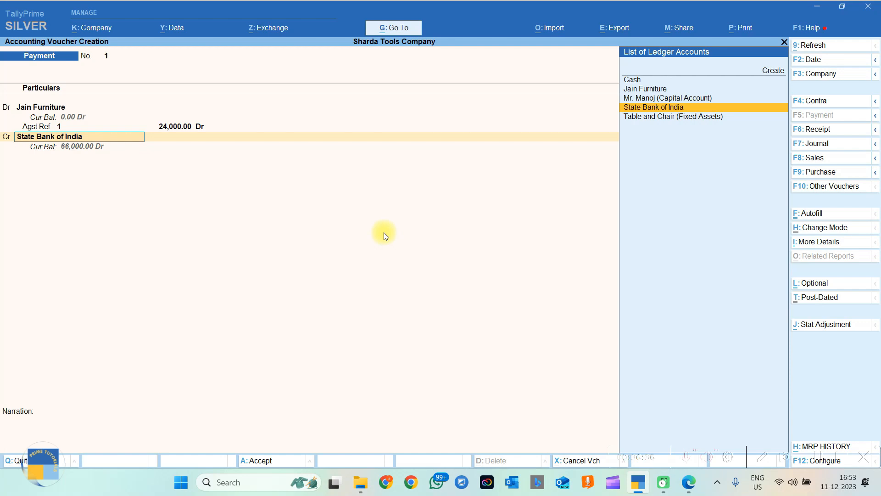
{"action": "key", "text": "ctrl+Return"}
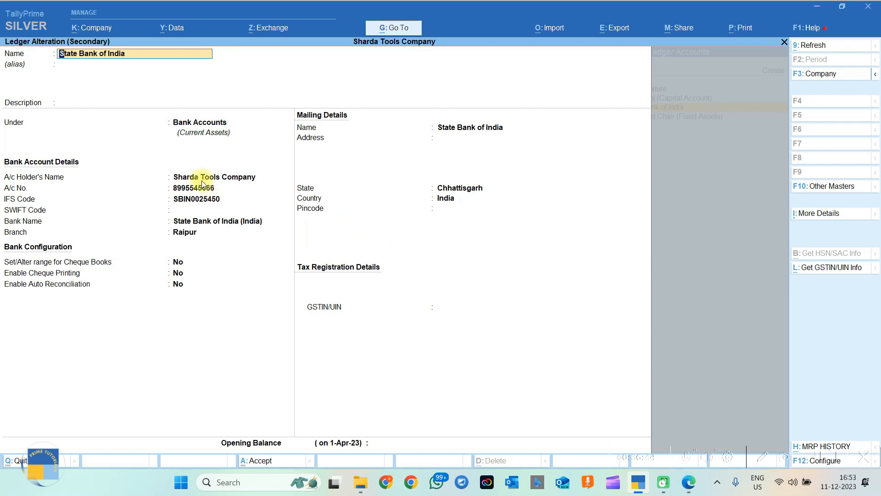
Turn on 'Set/Alter range for Cheque Books' in the State Bank of India ledger.
{"action": "left_click", "coordinate": [182, 270]}
{"action": "left_click", "coordinate": [184, 264]}
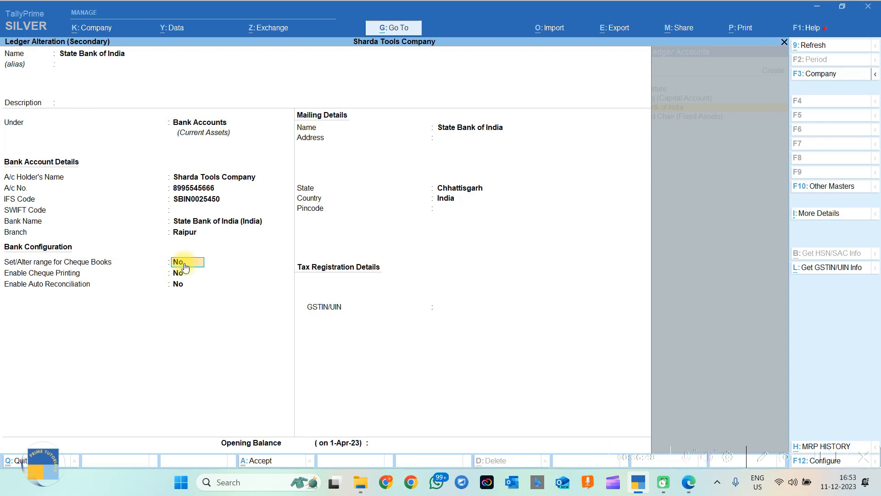
{"action": "key", "text": "y"}
{"action": "key", "text": "Return"}
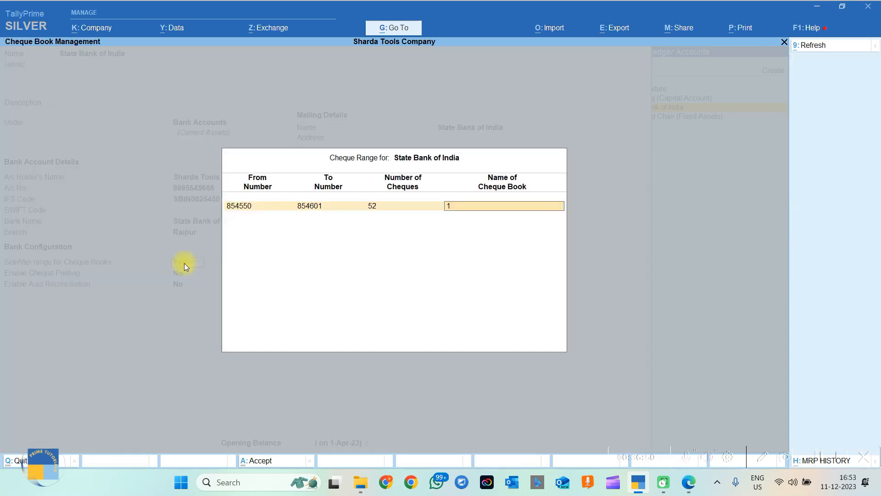
{"action": "key", "text": "BackSpace"}
{"action": "key", "text": "BackSpace"}
{"action": "key", "text": "BackSpace"}
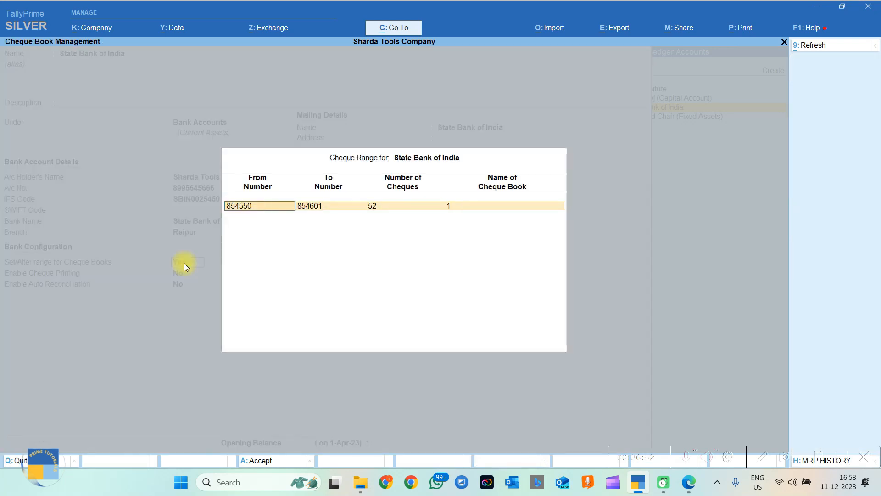
Copy the cheque digits 45251 from the task PDF into the From Number field.
{"action": "left_click", "coordinate": [689, 482]}
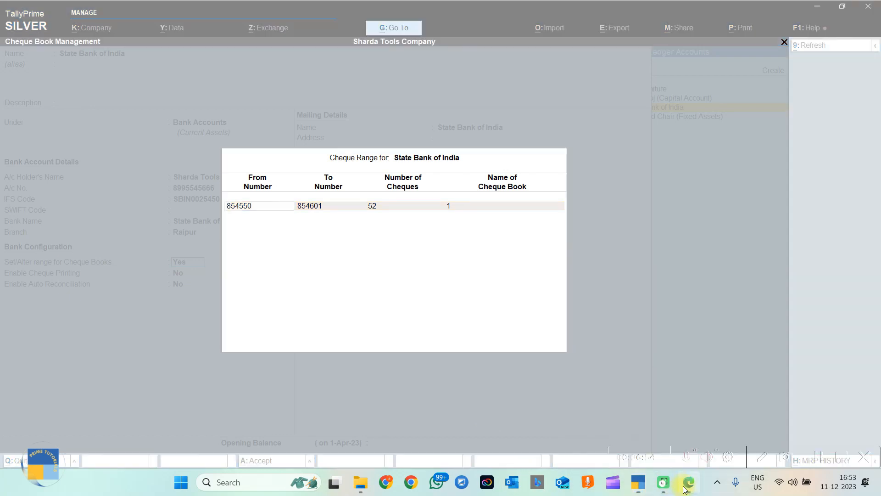
{"action": "left_click", "coordinate": [212, 244]}
{"action": "left_click_drag", "start_coordinate": [213, 244], "coordinate": [257, 242]}
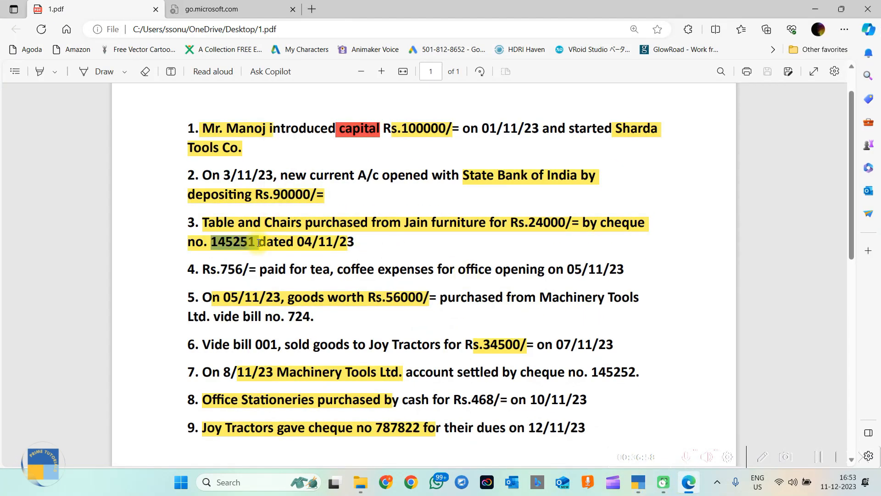
{"action": "left_click", "coordinate": [254, 242]}
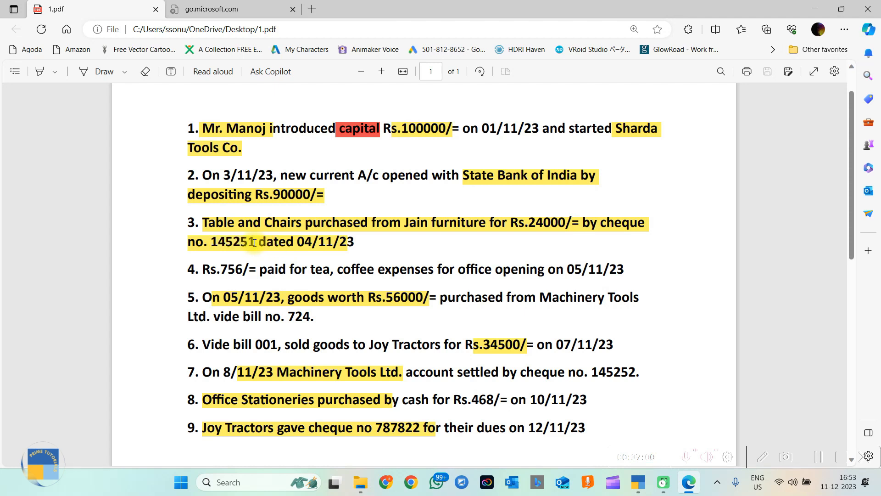
{"action": "left_click_drag", "start_coordinate": [254, 242], "coordinate": [218, 242]}
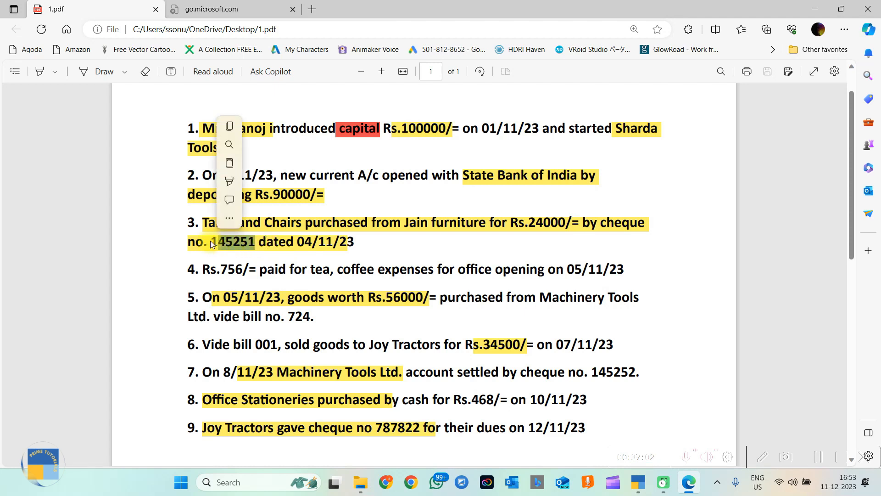
{"action": "key", "text": "ctrl+c"}
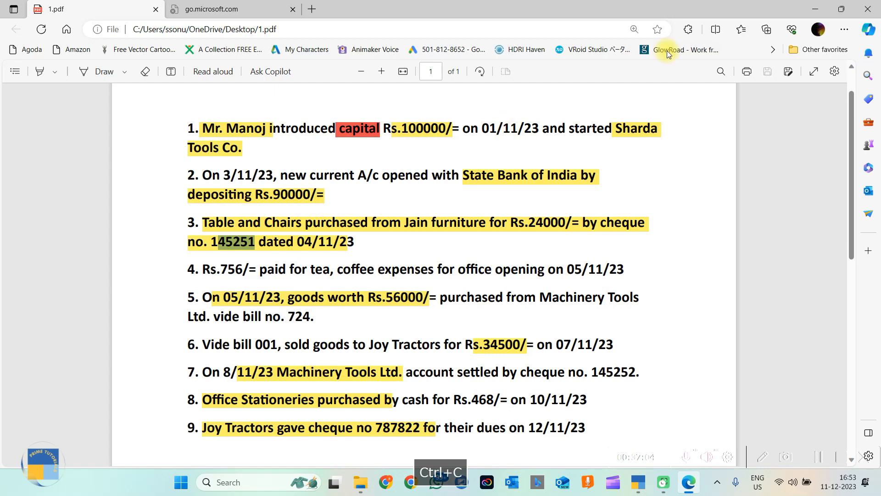
{"action": "left_click", "coordinate": [815, 9]}
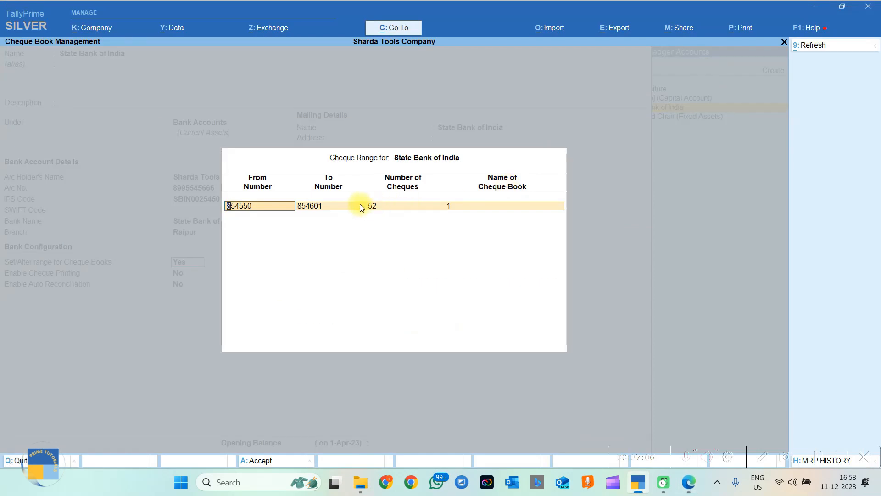
{"action": "key", "text": "ctrl+v"}
Complete the cheque book range as 145251 to 145302 and save the bank ledger.
{"action": "key", "text": "BackSpace"}
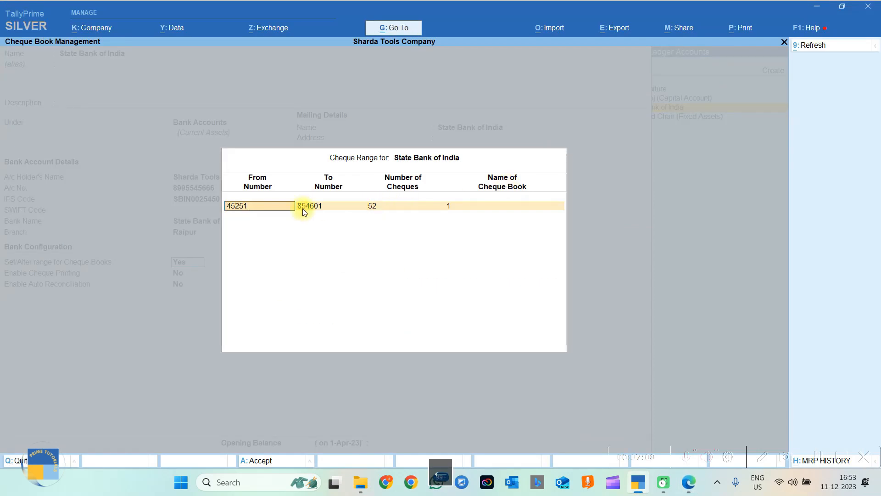
{"action": "type", "text": "1"}
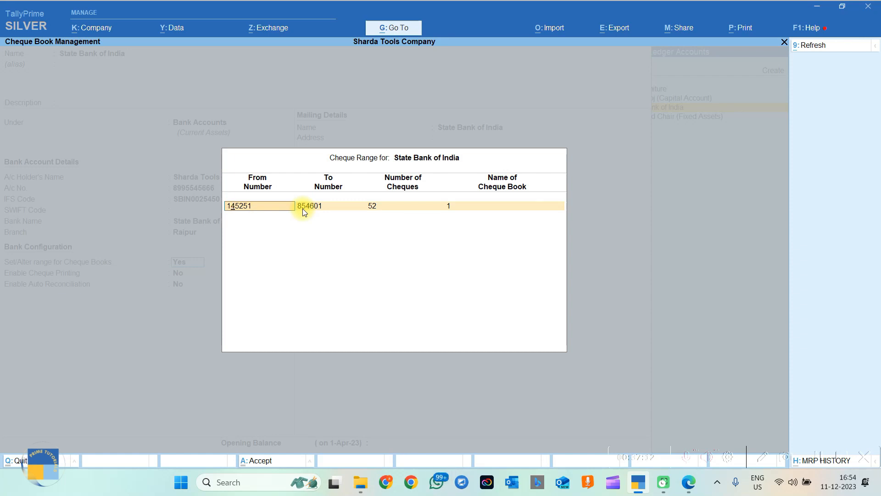
{"action": "key", "text": "Return"}
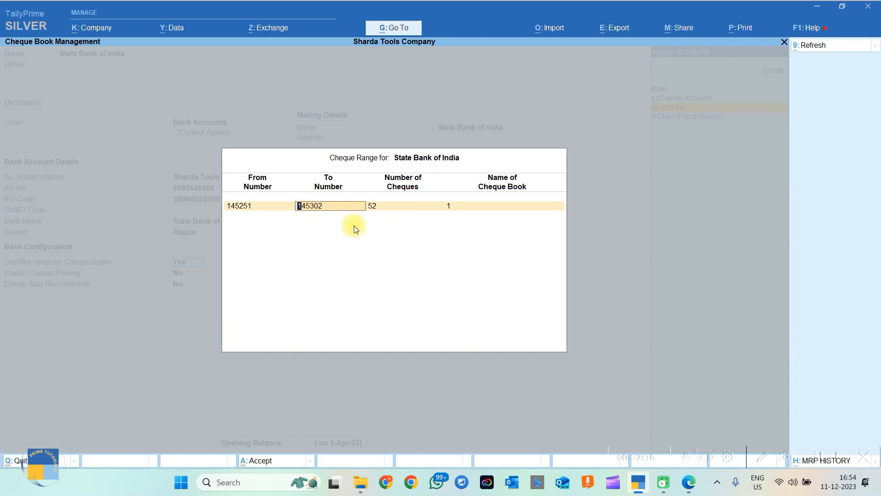
{"action": "key", "text": "Return"}
{"action": "key", "text": "Return"}
{"action": "key", "text": "Return"}
{"action": "key", "text": "Return"}
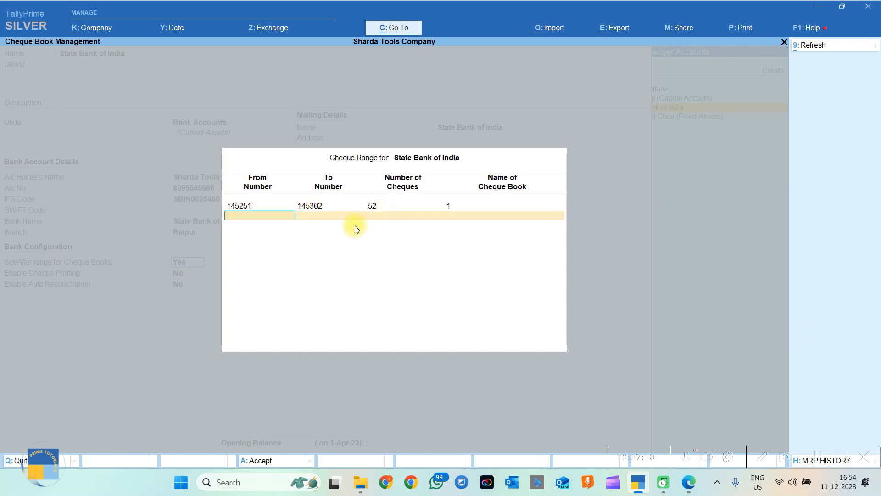
{"action": "key", "text": "ctrl+a"}
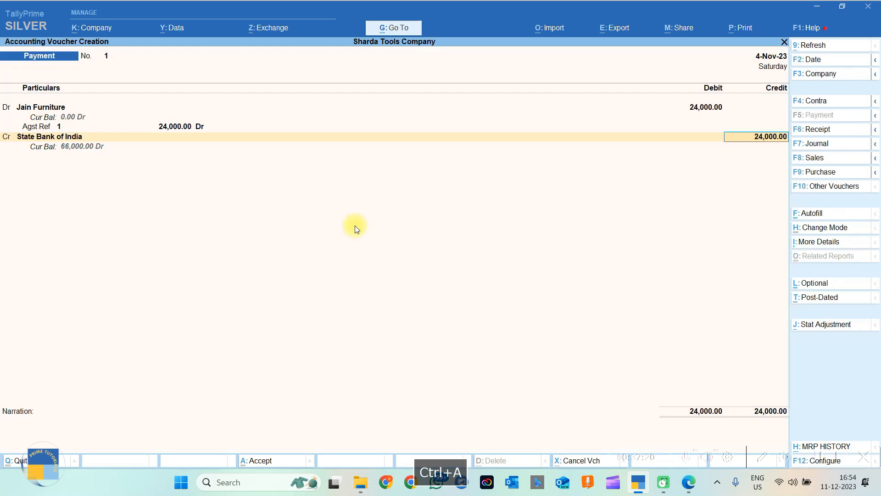
{"action": "key", "text": "Return"}
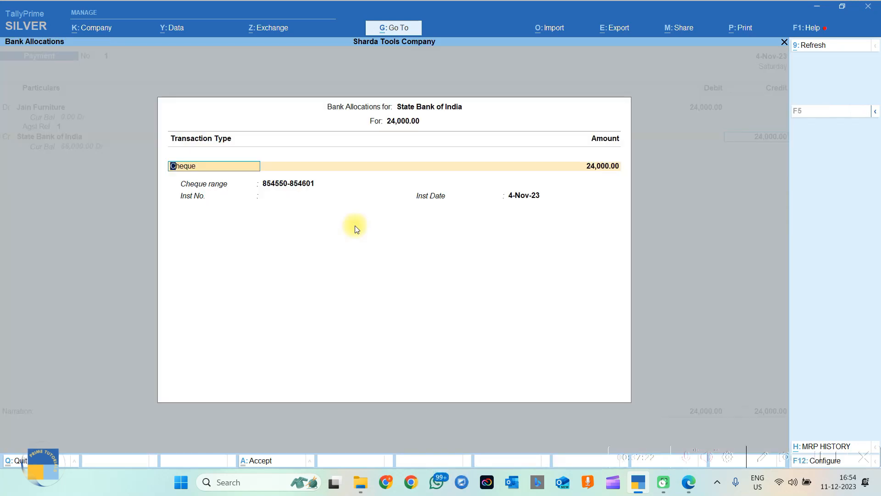
{"action": "key", "text": "Return"}
{"action": "key", "text": "Down"}
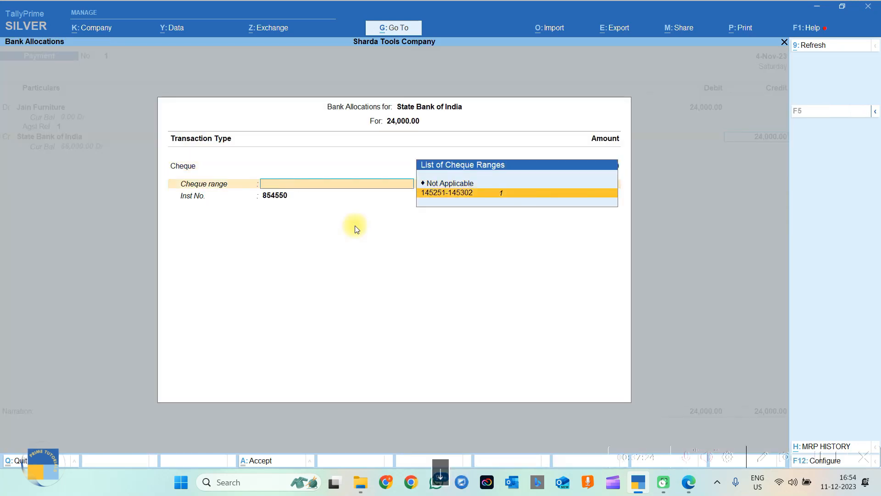
{"action": "key", "text": "Return"}
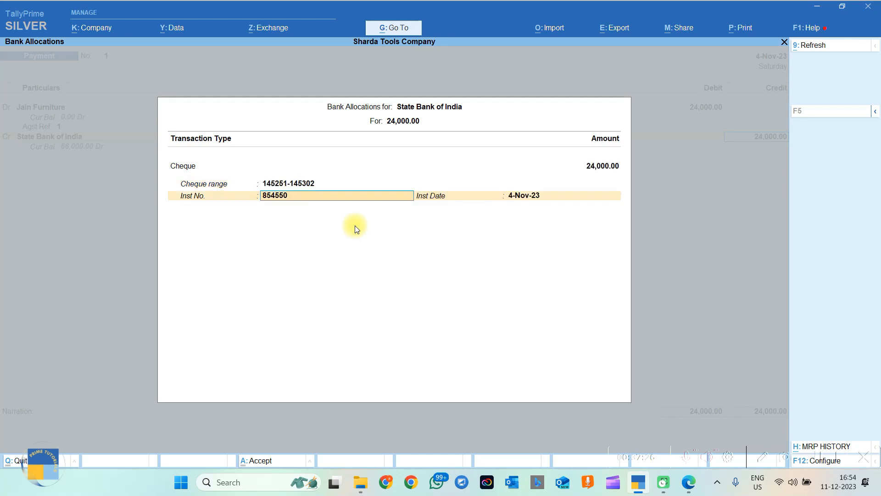
{"action": "type", "text": "145251"}
{"action": "key", "text": "Return"}
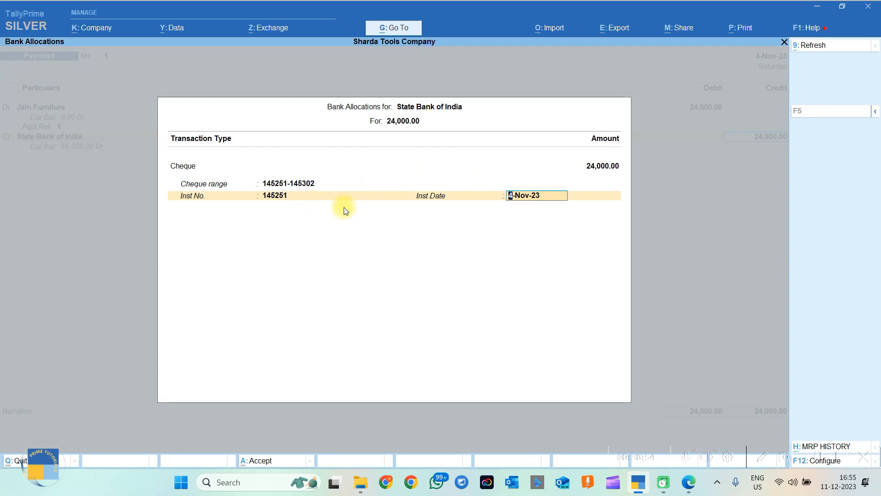
{"action": "key", "text": "Return"}
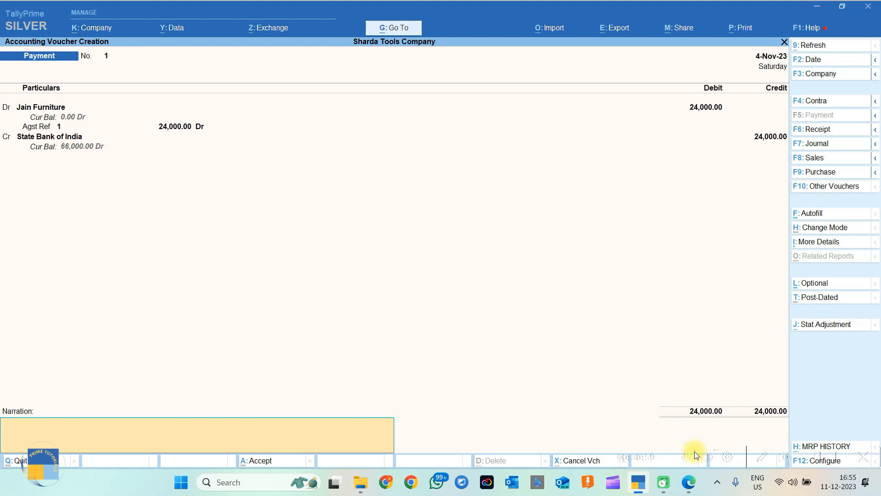
Paste item 3's text from the PDF as the narration and save the payment voucher.
{"action": "left_click", "coordinate": [689, 482]}
{"action": "left_click_drag", "start_coordinate": [215, 224], "coordinate": [367, 246]}
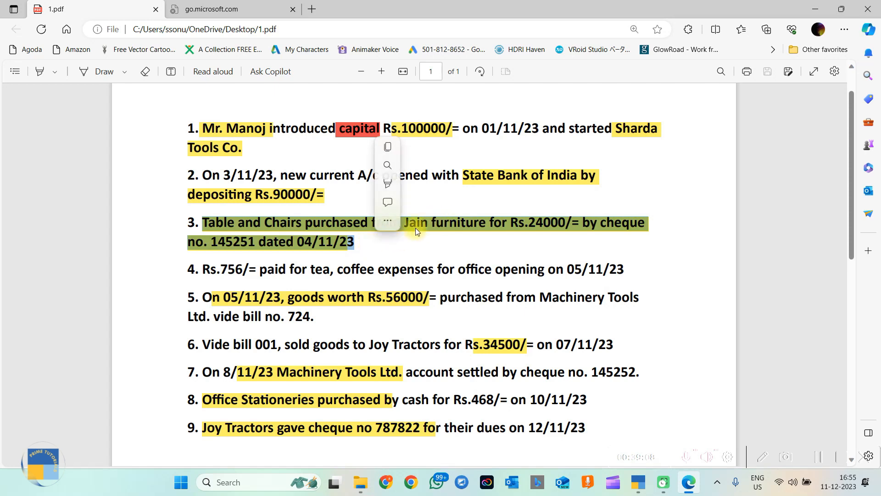
{"action": "key", "text": "ctrl+c"}
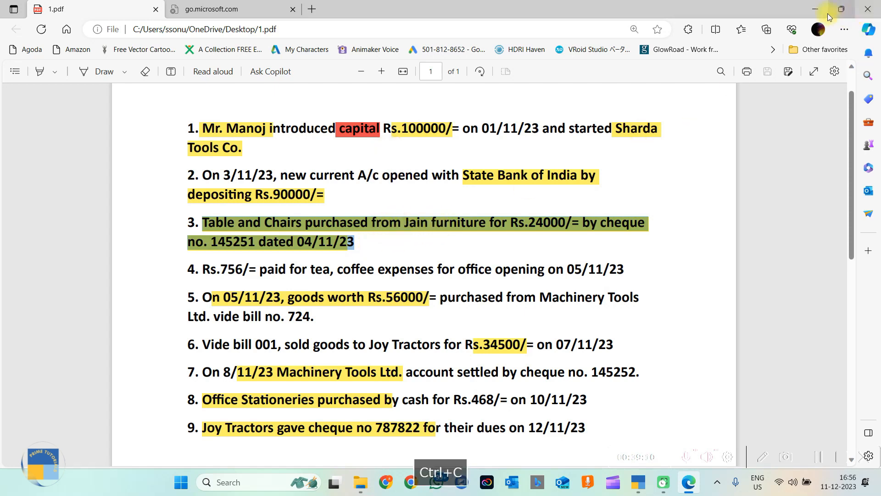
{"action": "left_click", "coordinate": [815, 9]}
{"action": "key", "text": "ctrl+v"}
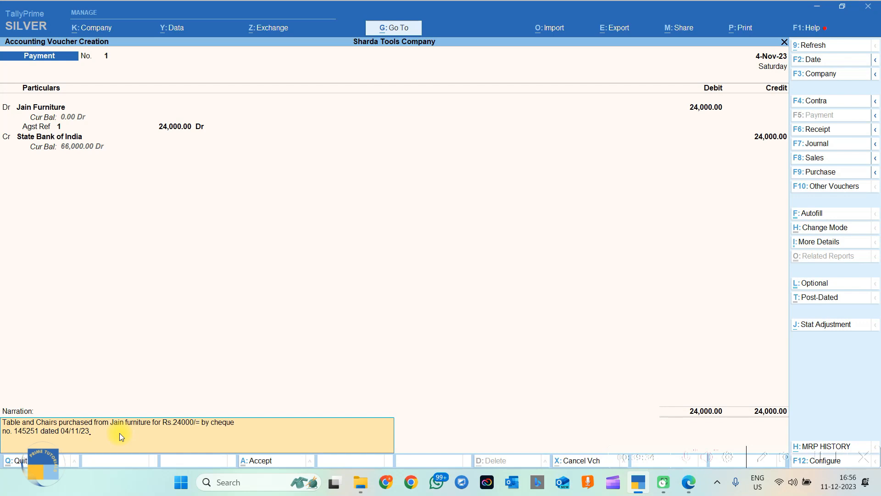
{"action": "key", "text": "Return"}
{"action": "key", "text": "Return"}
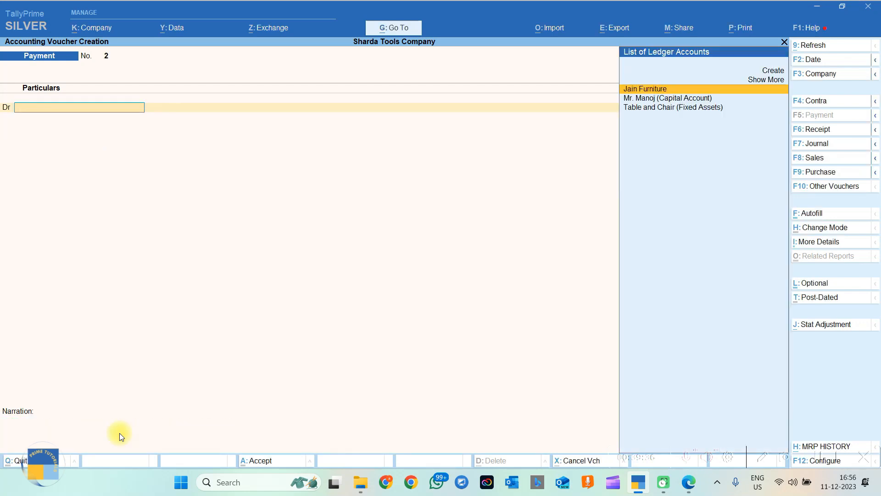
Review the Day Book for the period 1-Apr-23 to 4-Nov-23.
{"action": "key", "text": "Escape"}
{"action": "key", "text": "Escape"}
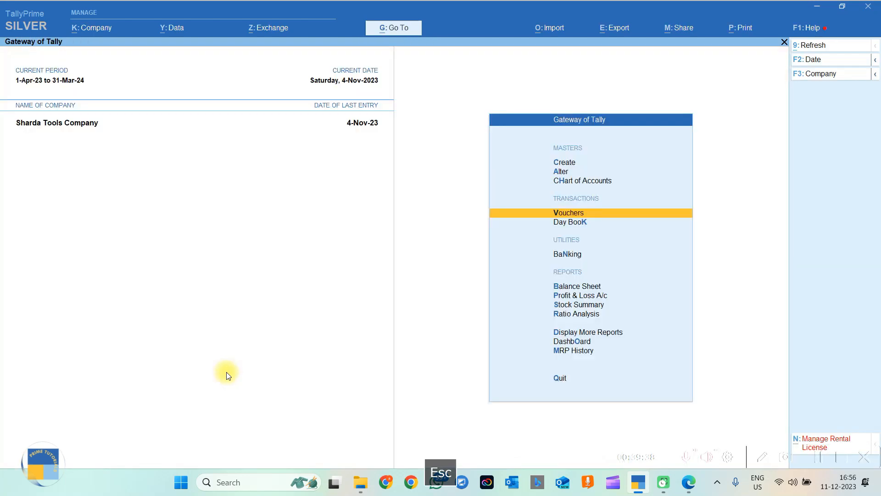
{"action": "key", "text": "d"}
{"action": "key", "text": "d"}
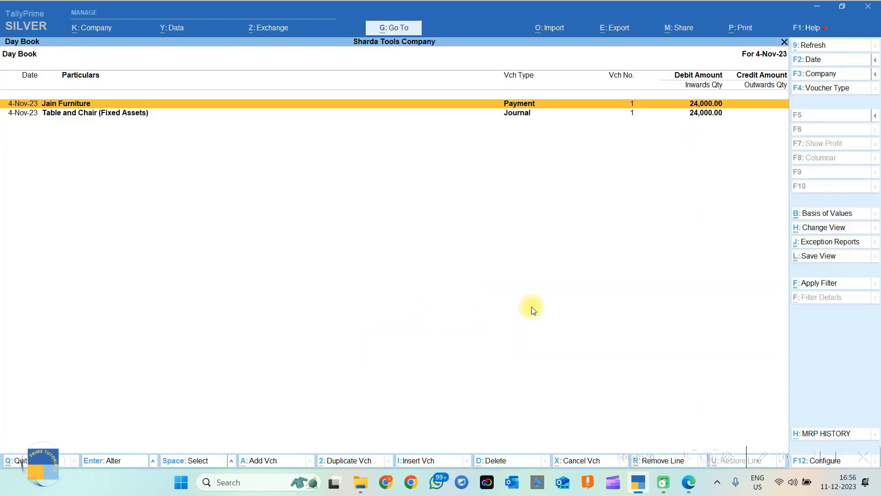
{"action": "left_click", "coordinate": [813, 64]}
{"action": "key", "text": "Return"}
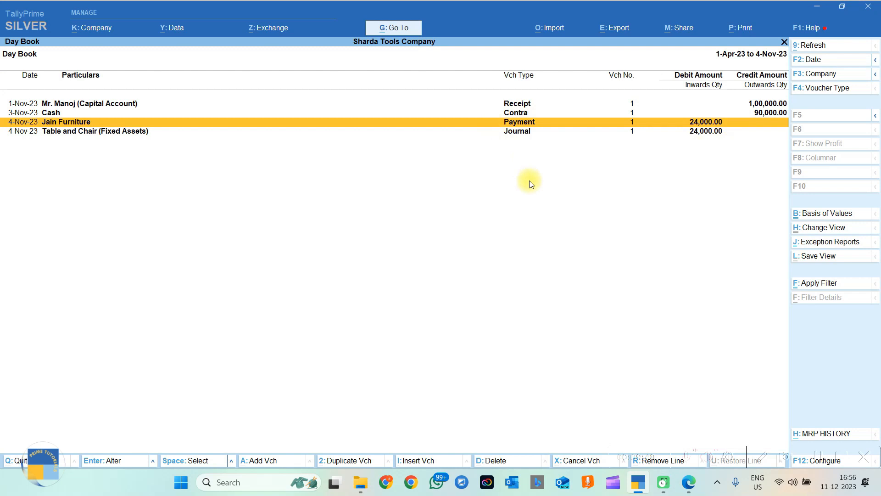
{"action": "key", "text": "Escape"}
{"action": "key", "text": "Escape"}
{"action": "key", "text": "Escape"}
{"action": "key", "text": "Escape"}
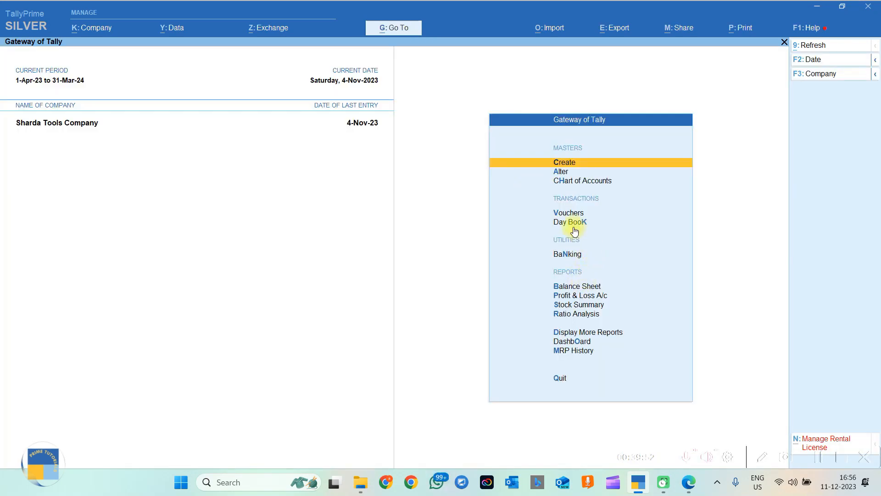
View Jain Furniture's ledger and its bill-wise outstanding position, showing no pending bills.
{"action": "left_click", "coordinate": [564, 336]}
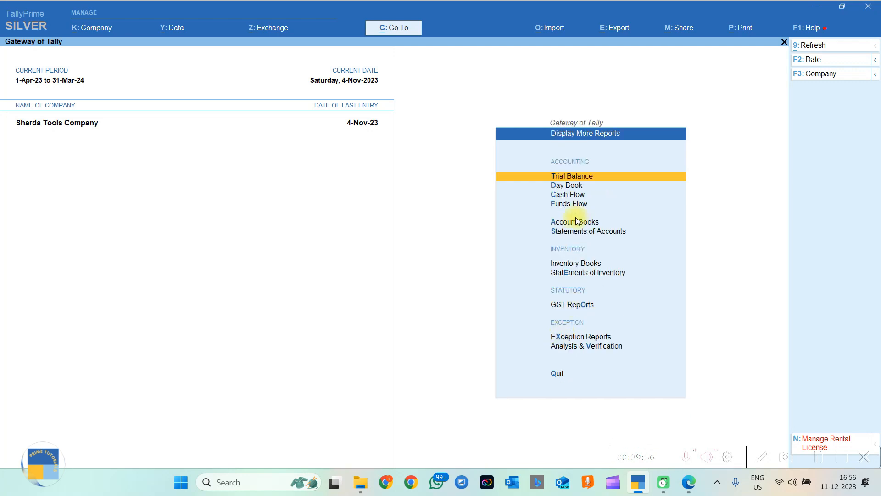
{"action": "left_click", "coordinate": [573, 223]}
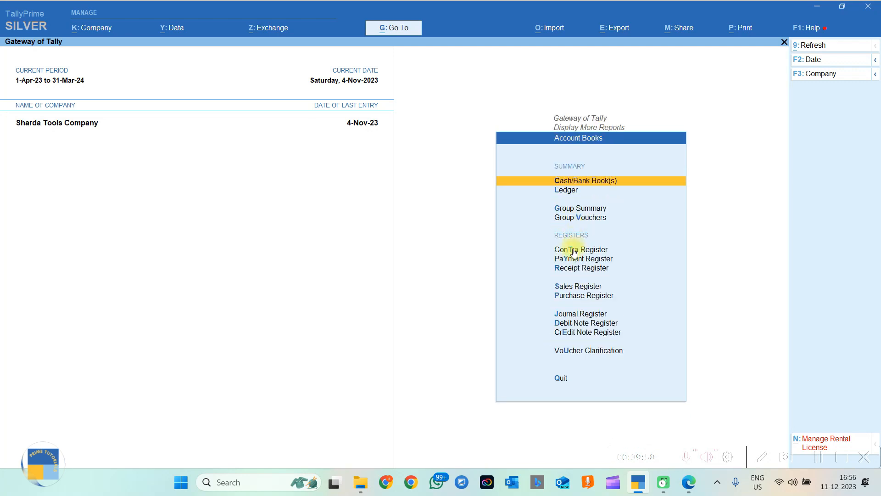
{"action": "left_click", "coordinate": [565, 191]}
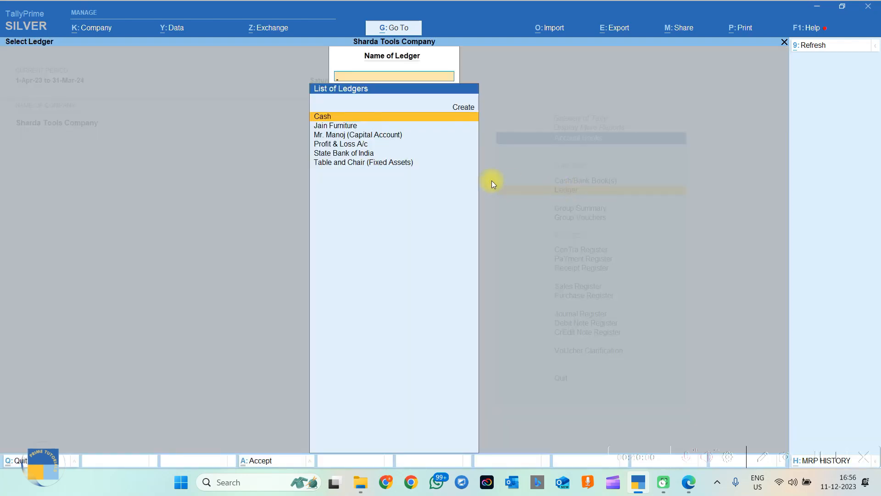
{"action": "key", "text": "Escape"}
{"action": "key", "text": "Escape"}
{"action": "key", "text": "Escape"}
{"action": "key", "text": "Escape"}
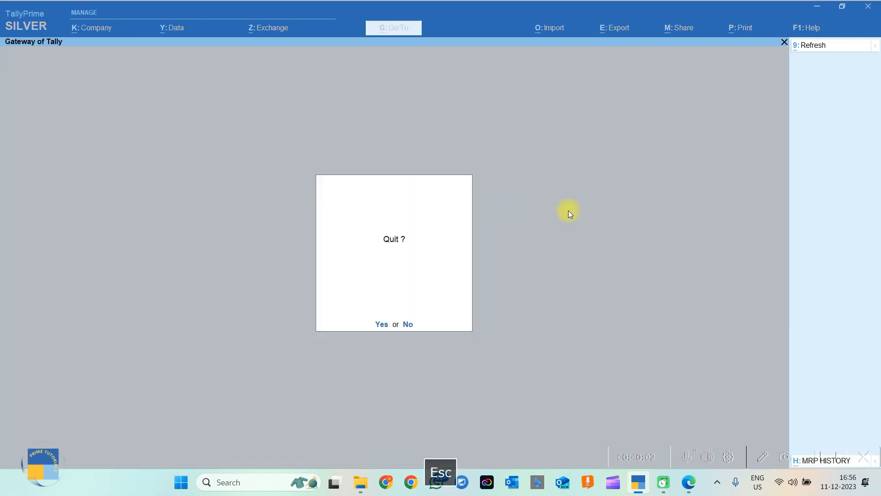
{"action": "key", "text": "Escape"}
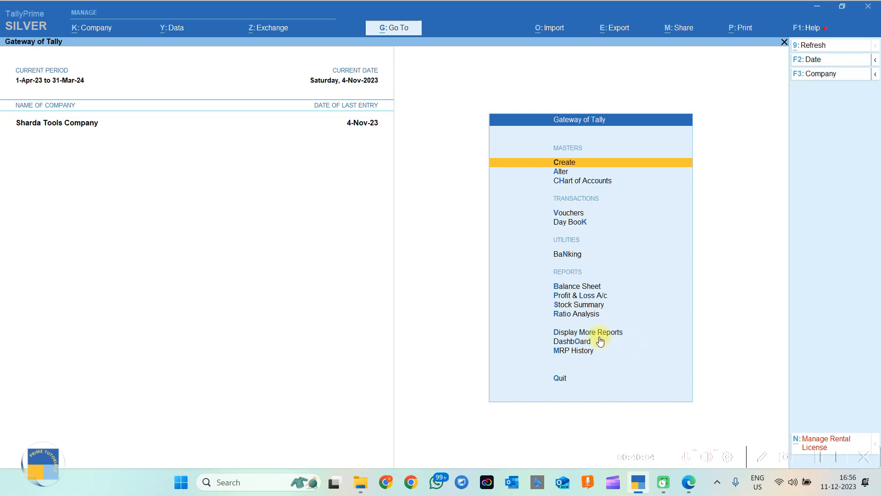
{"action": "left_click", "coordinate": [640, 337]}
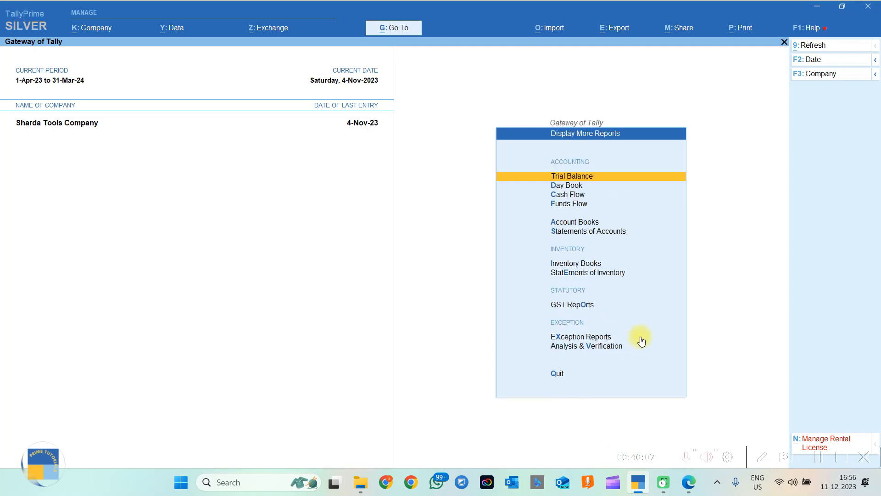
{"action": "left_click", "coordinate": [562, 224]}
{"action": "key", "text": "l"}
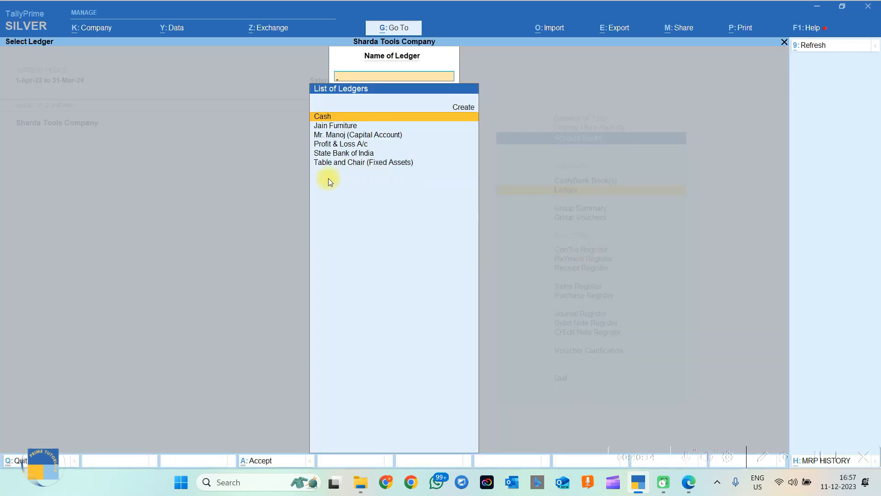
{"action": "left_click", "coordinate": [337, 125]}
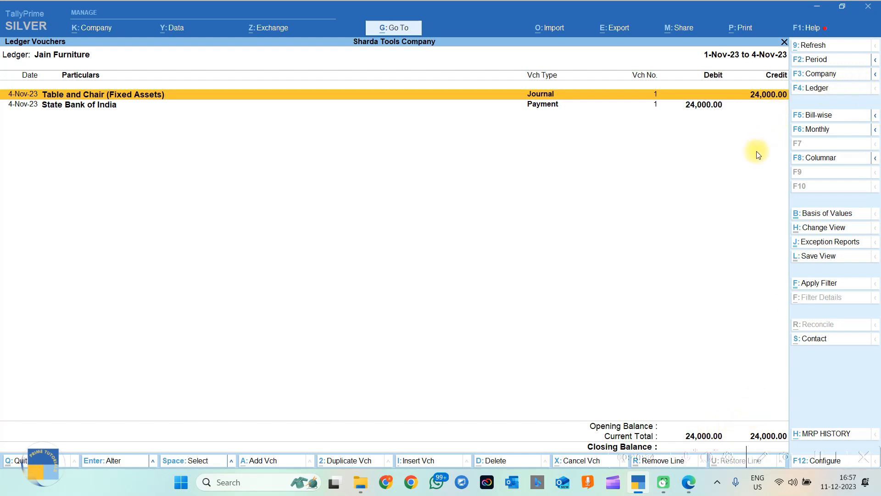
{"action": "left_click", "coordinate": [812, 120]}
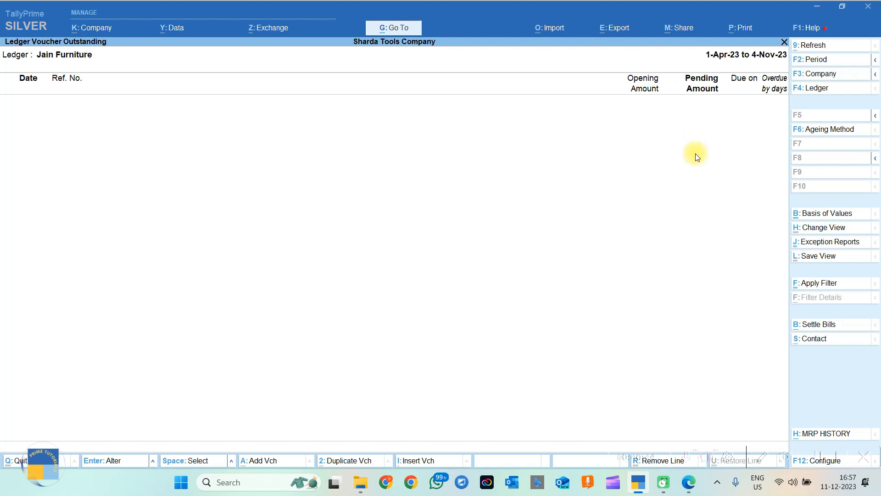
Select item 4 in the task PDF, the Rs.756 tea and coffee payment.
{"action": "key", "text": "alt+Tab"}
{"action": "left_click_drag", "start_coordinate": [853, 225], "coordinate": [853, 244]}
{"action": "left_click_drag", "start_coordinate": [202, 185], "coordinate": [582, 185]}
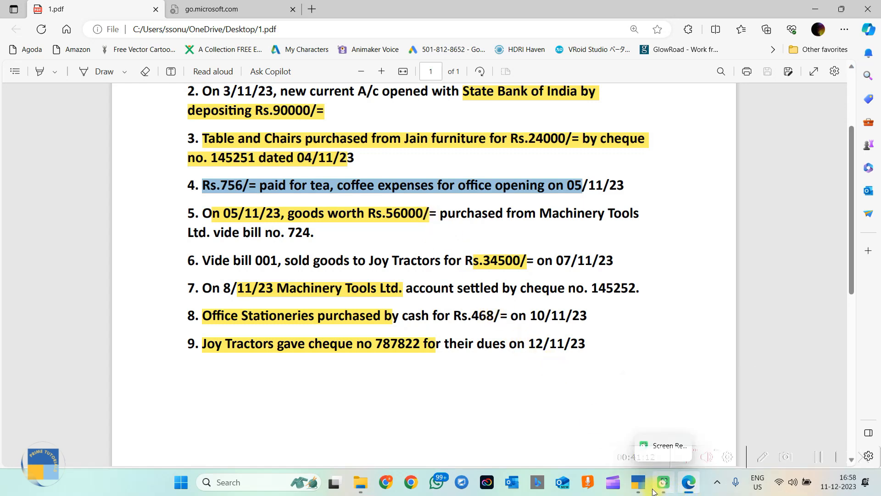
Back in TallyPrime, start a fresh Payment voucher No. 2 from Vouchers.
{"action": "left_click", "coordinate": [638, 482]}
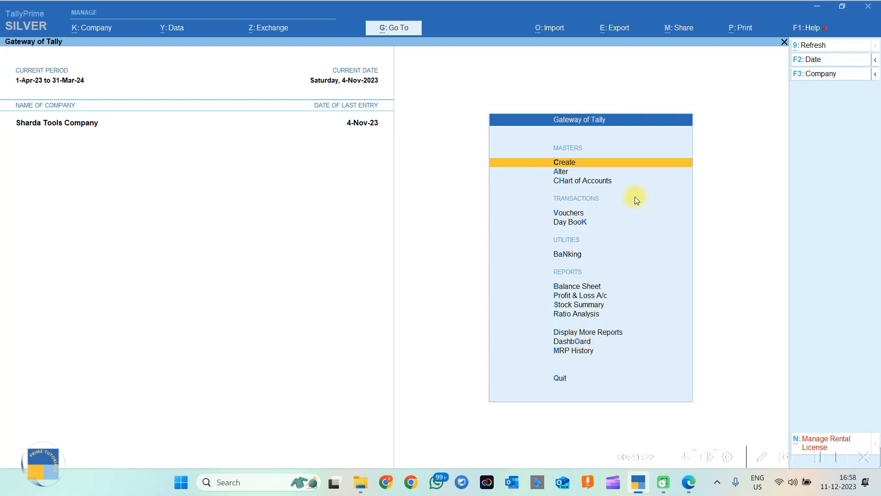
{"action": "left_click", "coordinate": [562, 163]}
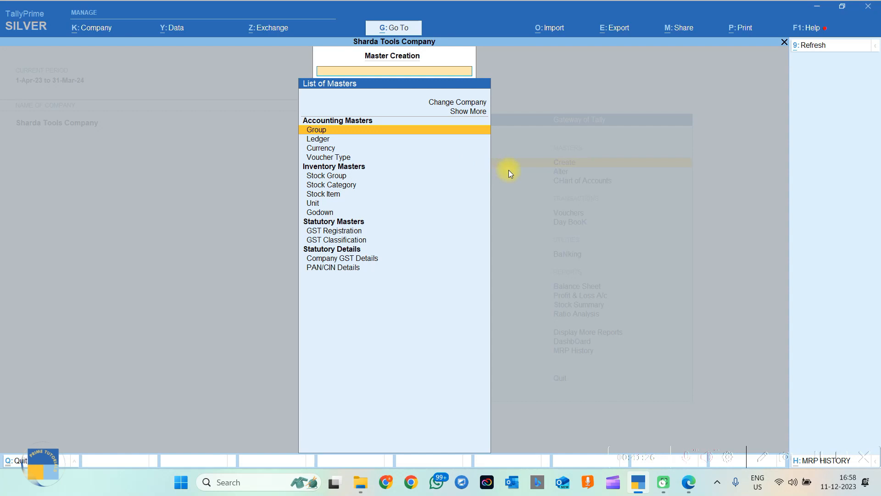
{"action": "key", "text": "Escape"}
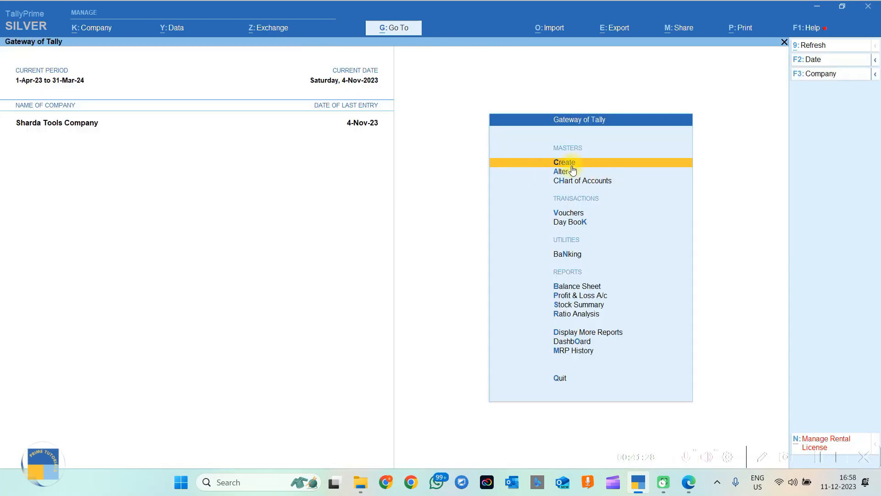
{"action": "left_click", "coordinate": [569, 214]}
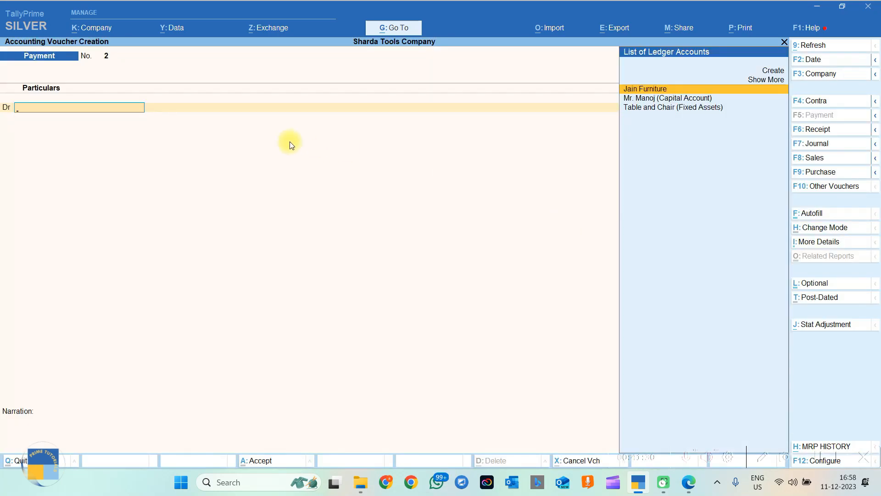
{"action": "key", "text": "Escape"}
{"action": "key", "text": "Escape"}
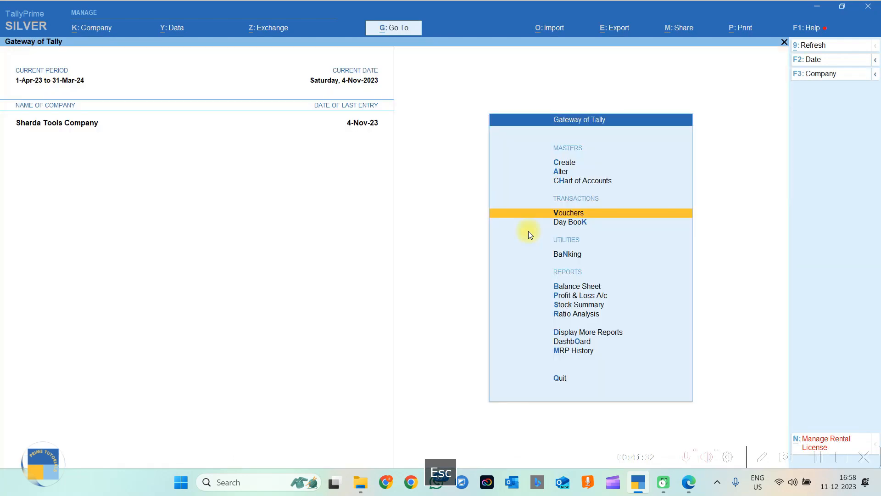
{"action": "left_click", "coordinate": [578, 216]}
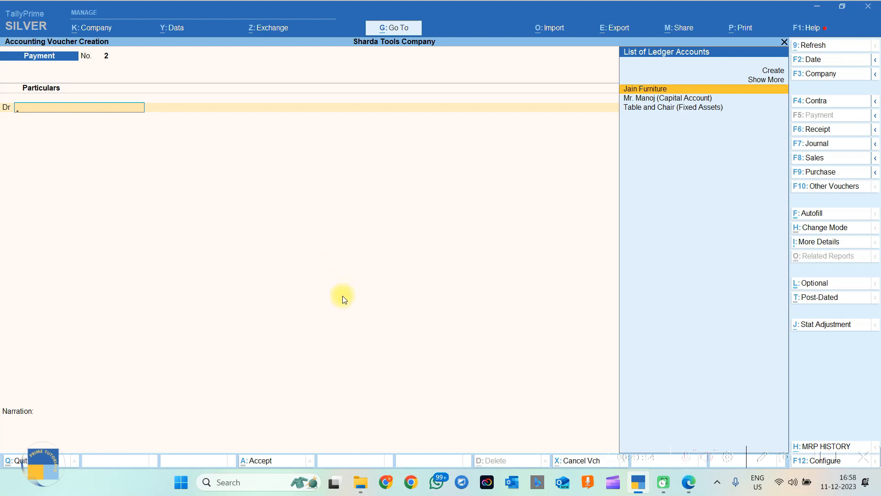
{"action": "key", "text": "alt"}
Create the ledger 'Tea Coffie Expenses' under Indirect Expenses with default GST settings and save it.
{"action": "key", "text": "alt+c"}
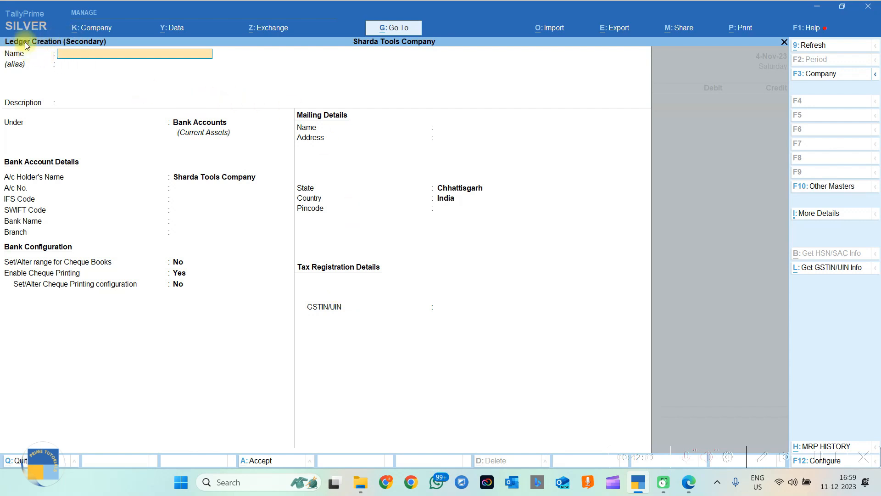
{"action": "key", "text": "Caps_Lock"}
{"action": "type", "text": "Tea Co"}
{"action": "type", "text": "ffi"}
{"action": "type", "text": "e"}
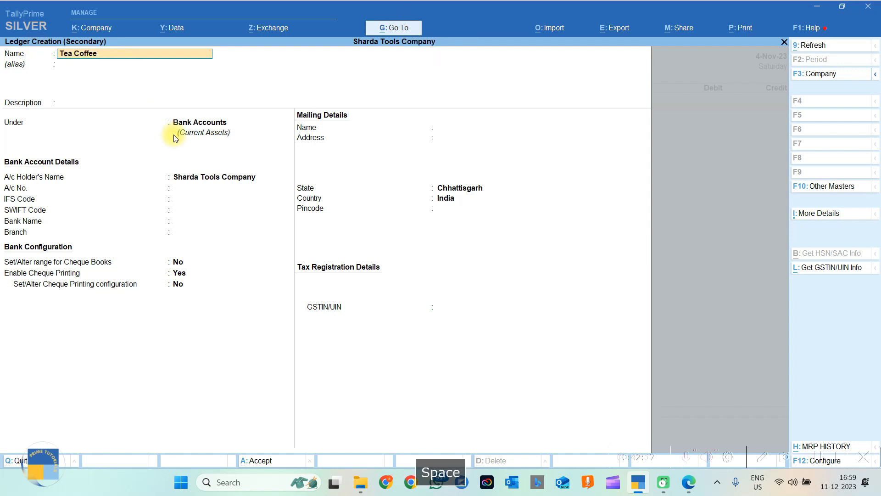
{"action": "type", "text": " Expenses"}
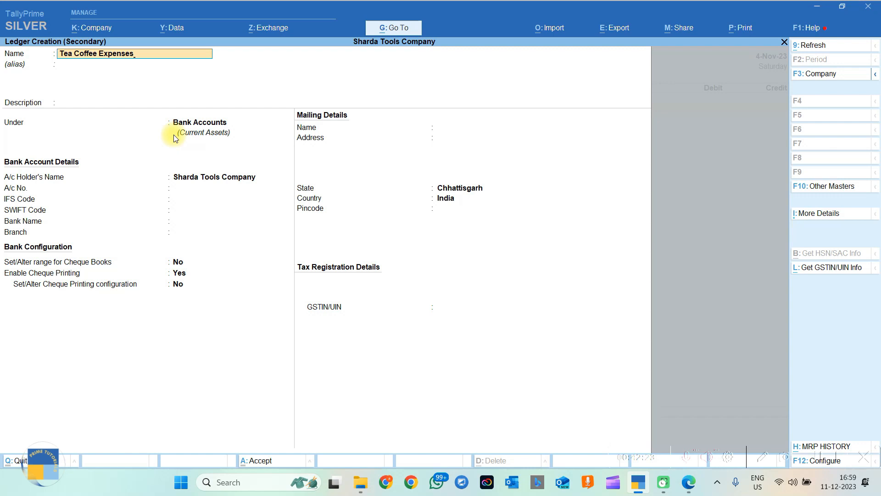
{"action": "key", "text": "Return"}
{"action": "key", "text": "Return"}
{"action": "key", "text": "Return"}
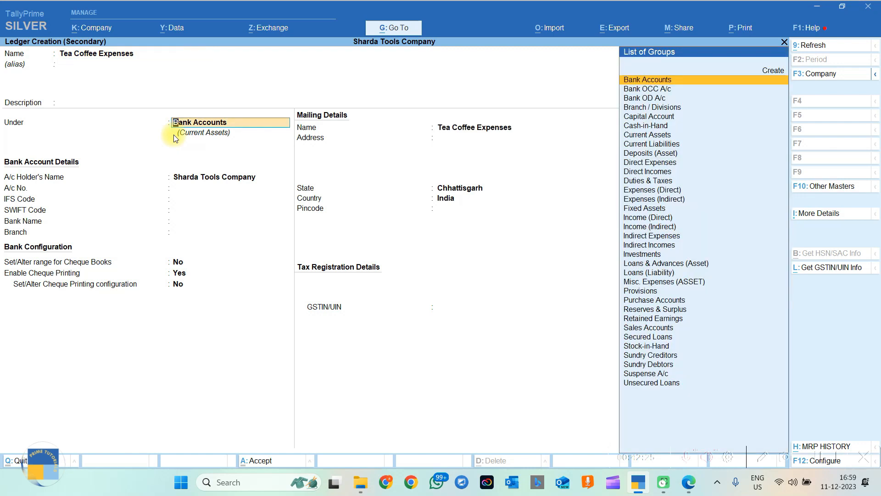
{"action": "type", "text": "Indire"}
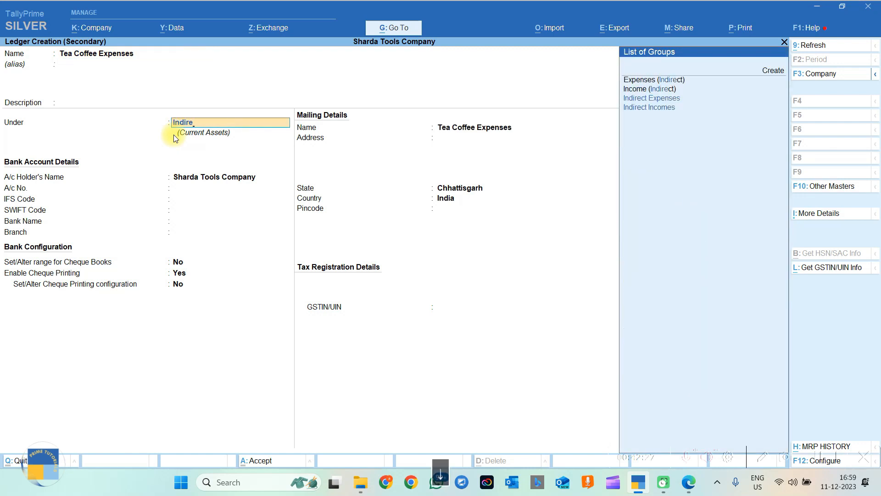
{"action": "key", "text": "Return"}
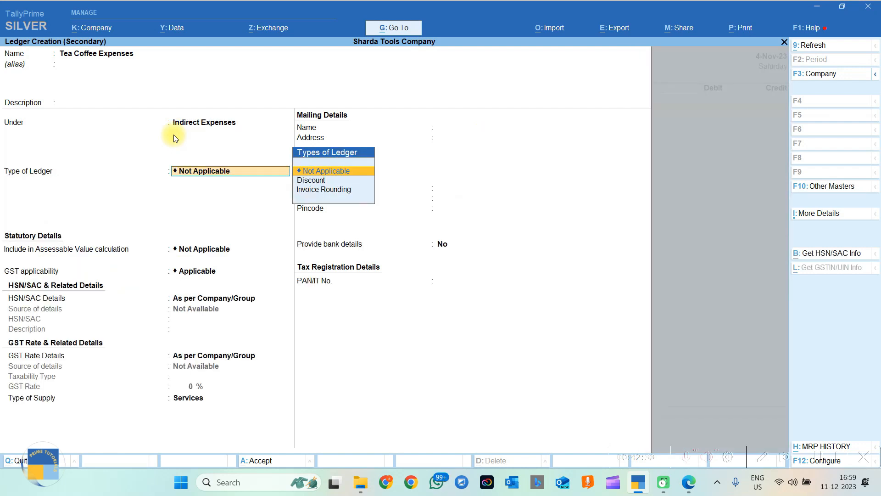
{"action": "key", "text": "Return"}
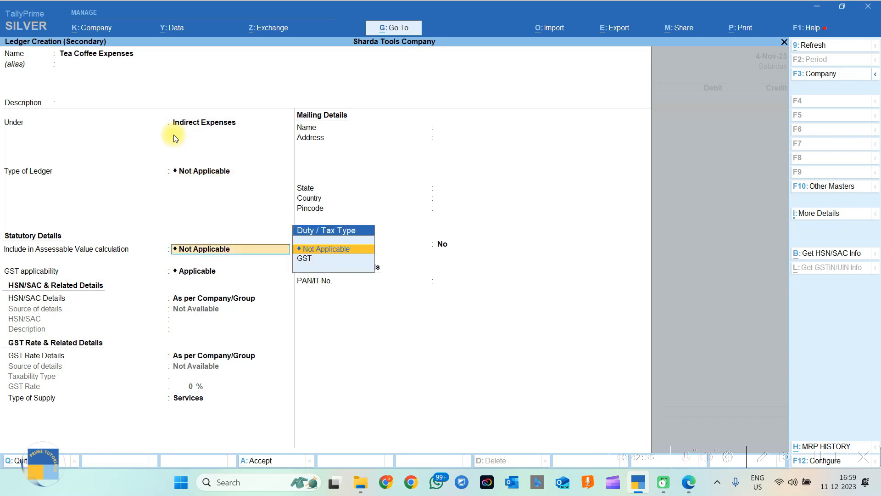
{"action": "key", "text": "Return"}
{"action": "key", "text": "Return"}
{"action": "key", "text": "Return"}
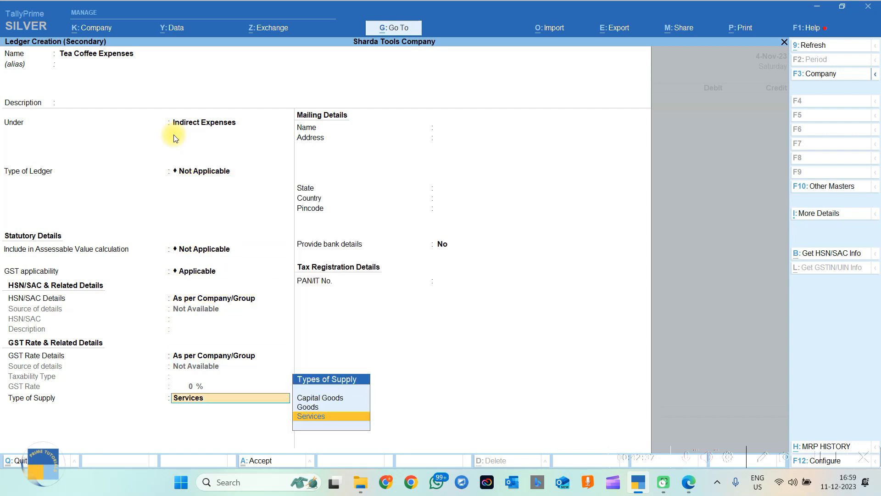
{"action": "key", "text": "Return"}
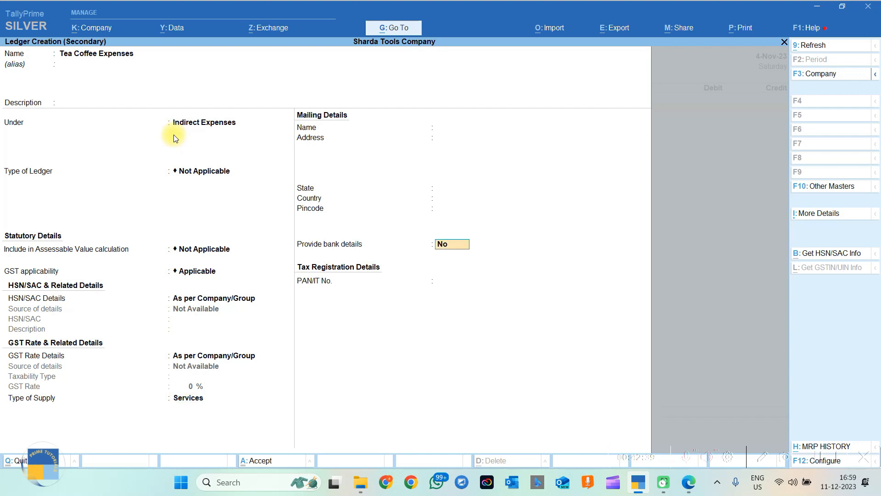
{"action": "key", "text": "Return"}
{"action": "key", "text": "Return"}
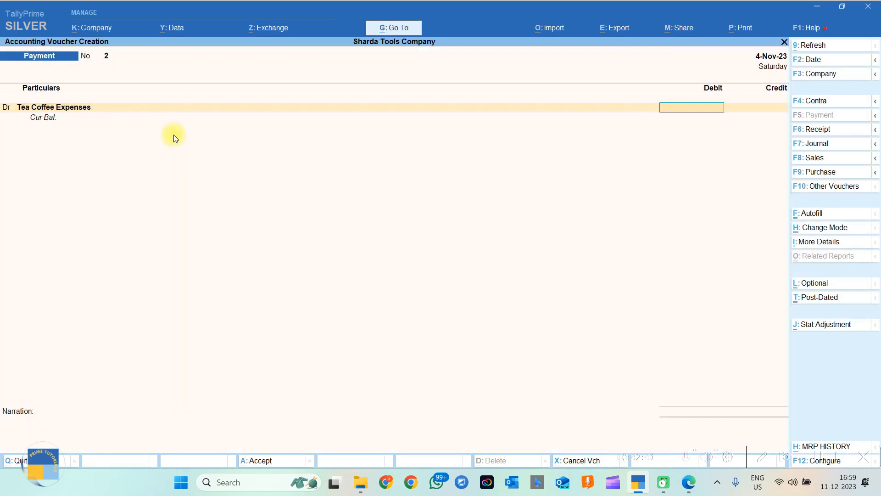
Check item 4's amount 756 and date 05/11/23, and set the voucher date to 5-11-2023.
{"action": "type", "text": "765"}
{"action": "left_click", "coordinate": [688, 482]}
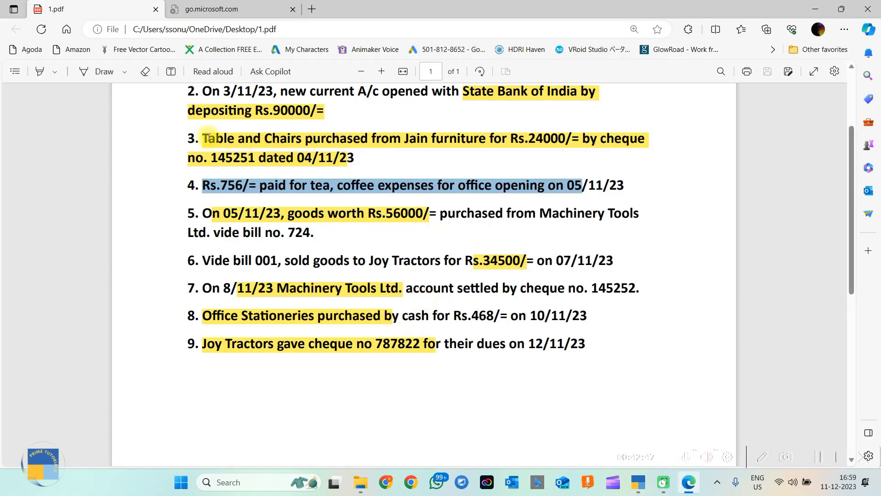
{"action": "left_click_drag", "start_coordinate": [220, 185], "coordinate": [249, 185]}
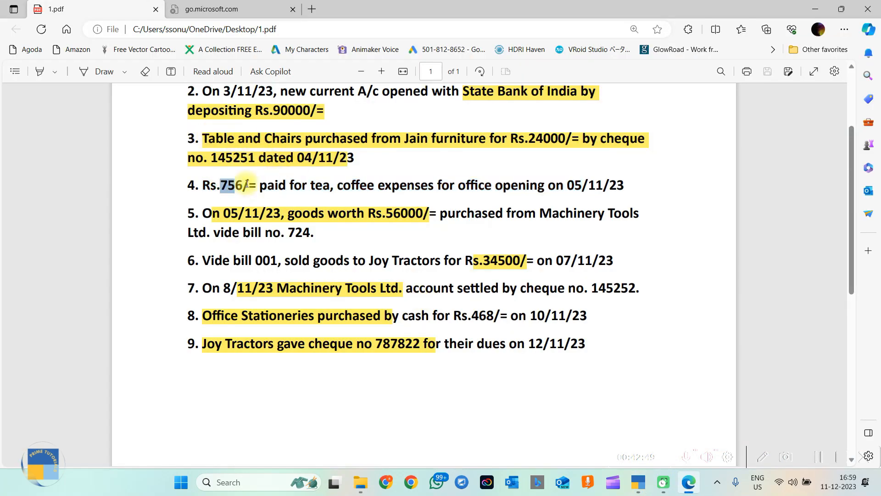
{"action": "left_click_drag", "start_coordinate": [568, 185], "coordinate": [627, 184]}
{"action": "left_click", "coordinate": [818, 6]}
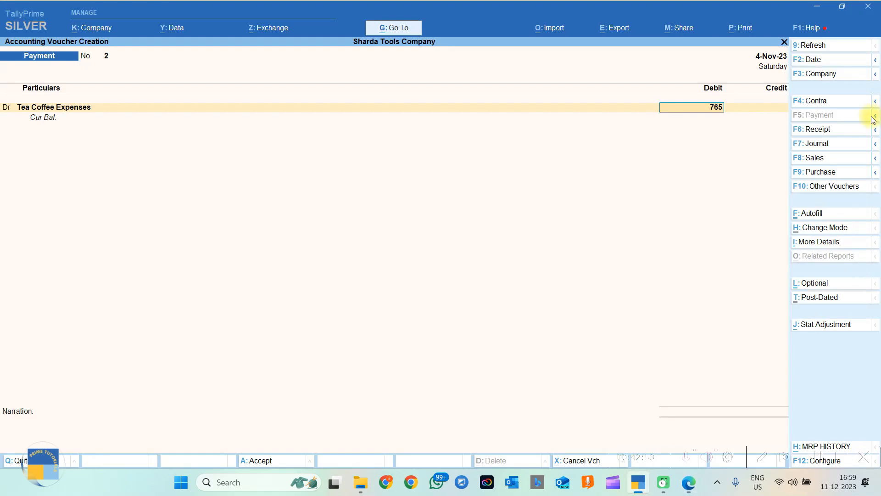
{"action": "left_click", "coordinate": [813, 62]}
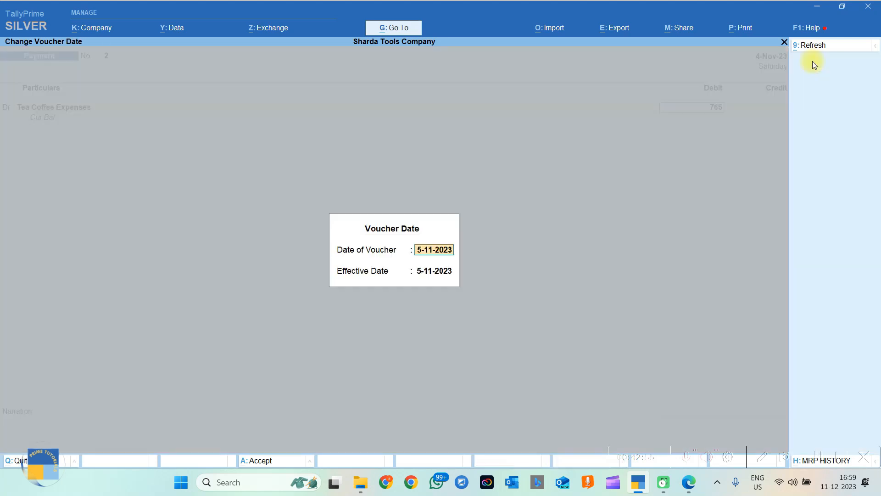
{"action": "key", "text": "Return"}
Debit 756 to Tea Coffee Expenses and credit Cash.
{"action": "key", "text": "Return"}
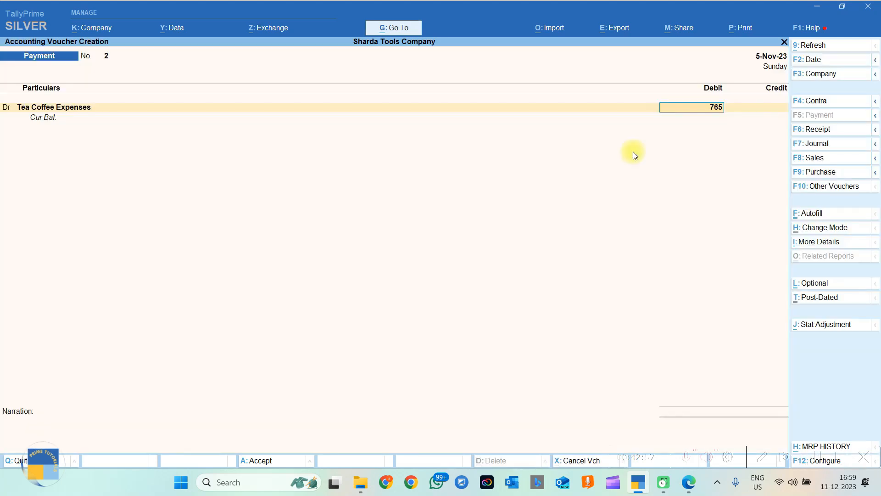
{"action": "type", "text": "756"}
{"action": "key", "text": "BackSpace"}
{"action": "key", "text": "BackSpace"}
{"action": "key", "text": "BackSpace"}
{"action": "key", "text": "BackSpace"}
{"action": "key", "text": "BackSpace"}
{"action": "key", "text": "BackSpace"}
{"action": "type", "text": "756"}
{"action": "key", "text": "Return"}
{"action": "key", "text": "Return"}
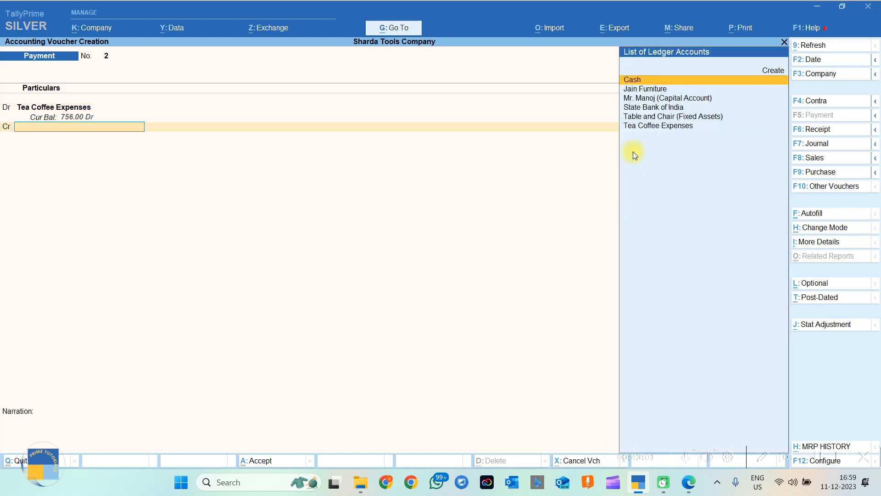
{"action": "type", "text": "cash"}
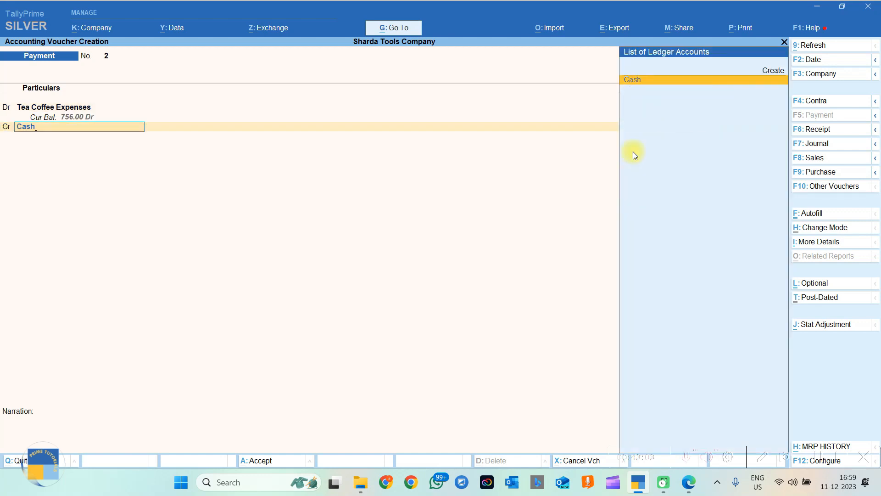
{"action": "key", "text": "Return"}
{"action": "key", "text": "Return"}
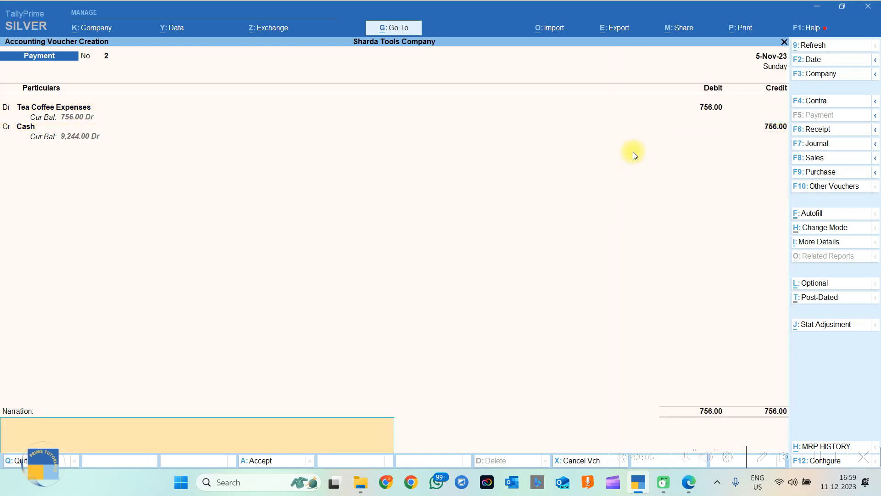
Add narration 'BEING CASH PAID FOR TEA COFEE EXPENSES ON OFFICE OPENING DT 05-11-2023' and save.
{"action": "type", "text": "BEING CASH PAID FOR TEA COFEE EXPENSES ON"}
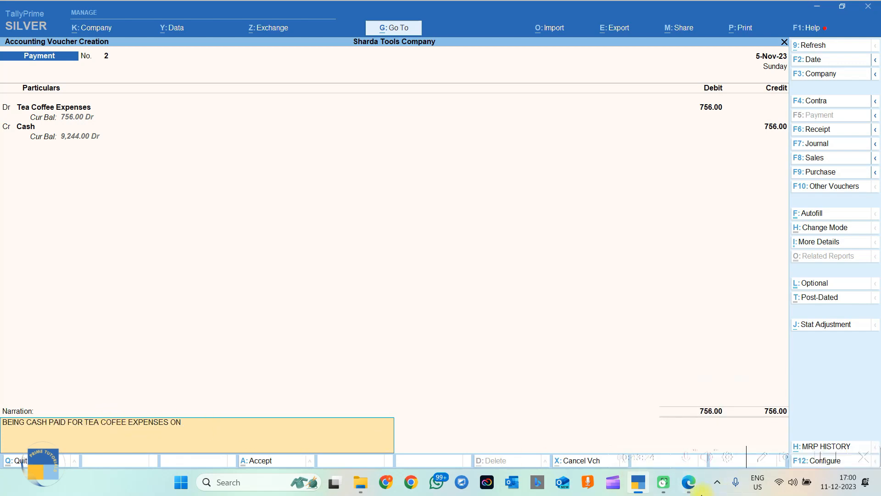
{"action": "mouse_move", "coordinate": [677, 493]}
{"action": "mouse_move", "coordinate": [692, 415]}
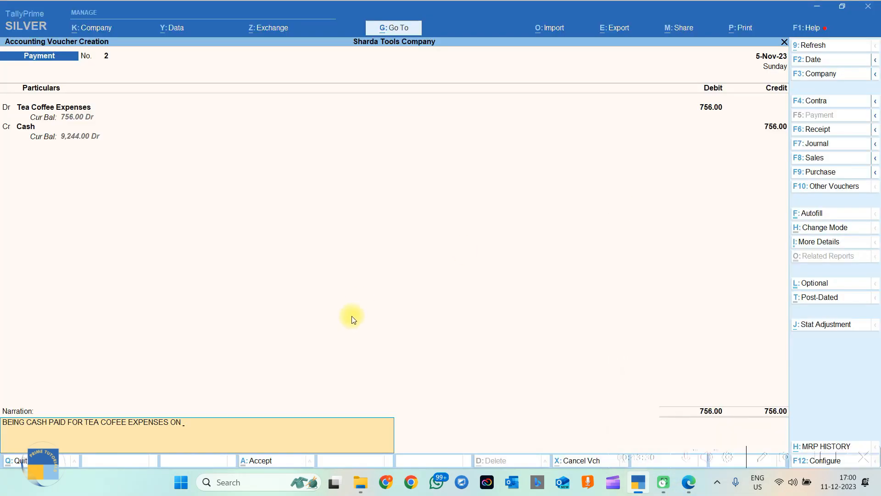
{"action": "type", "text": "OFFICE OPENING DT 05-11-2023"}
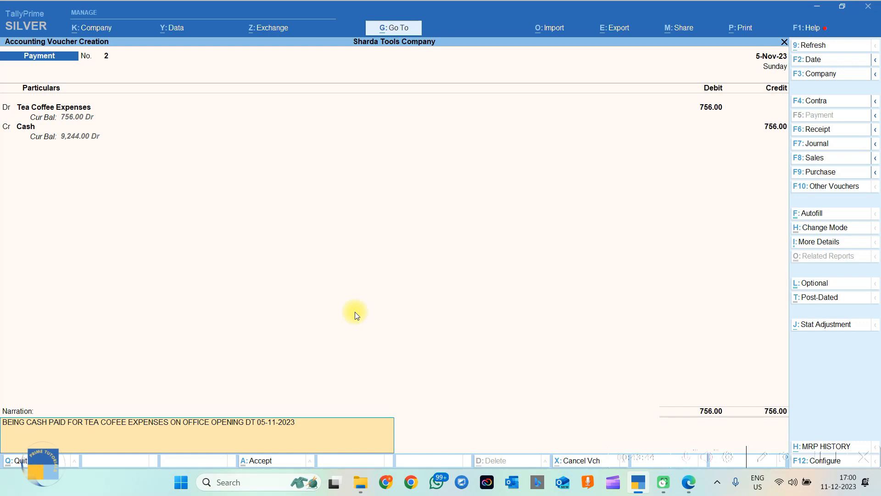
{"action": "key", "text": "Return"}
{"action": "key", "text": "Return"}
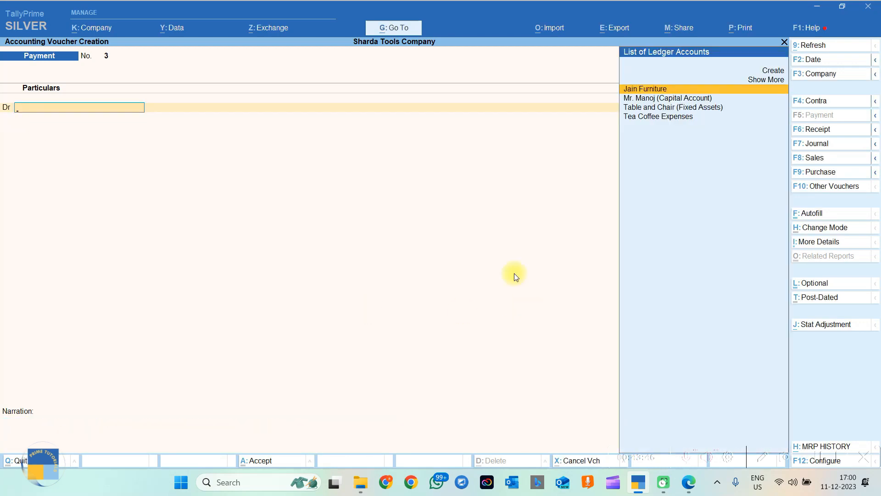
{"action": "left_click", "coordinate": [690, 490]}
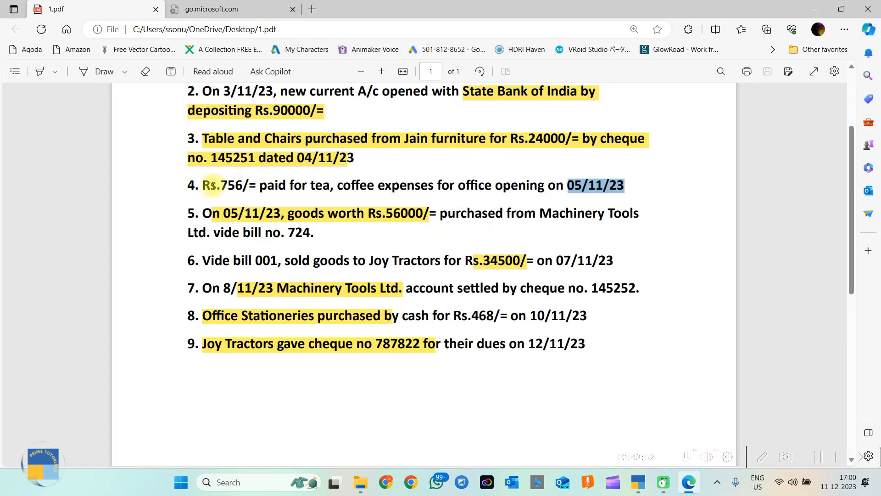
{"action": "left_click_drag", "start_coordinate": [194, 213], "coordinate": [334, 233]}
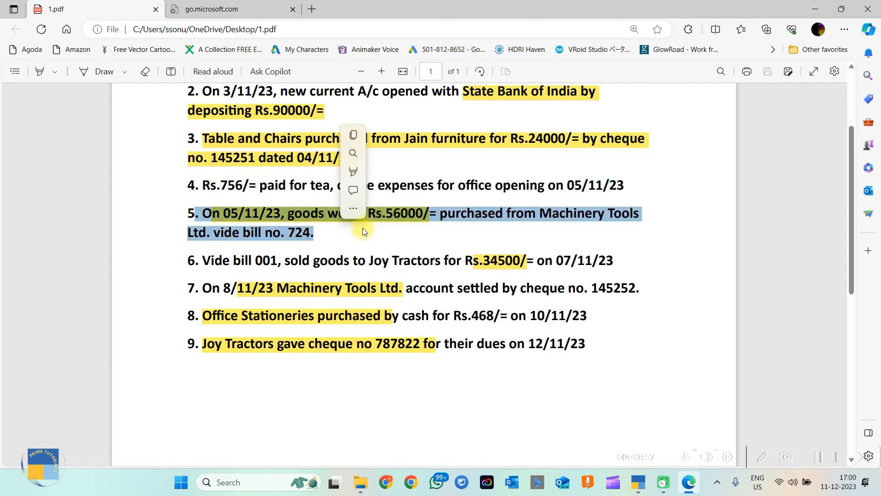
{"action": "left_click", "coordinate": [385, 229]}
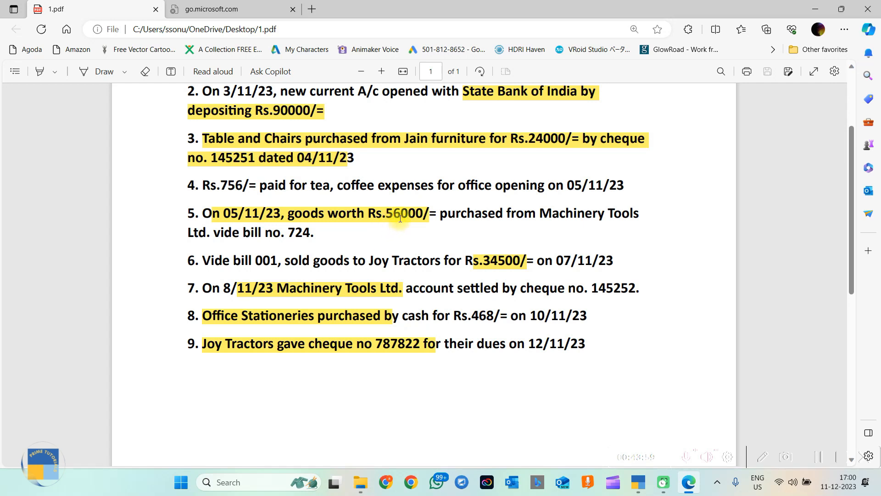
{"action": "left_click_drag", "start_coordinate": [386, 214], "coordinate": [428, 214]}
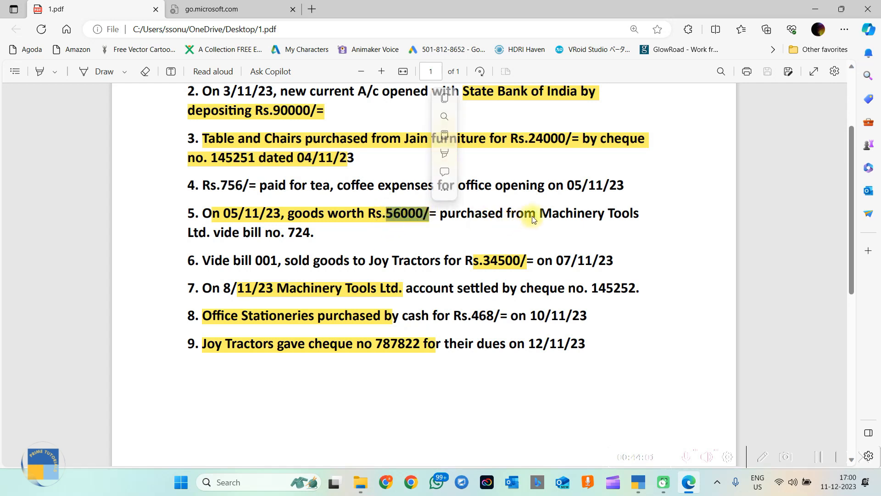
{"action": "left_click_drag", "start_coordinate": [540, 214], "coordinate": [629, 213]}
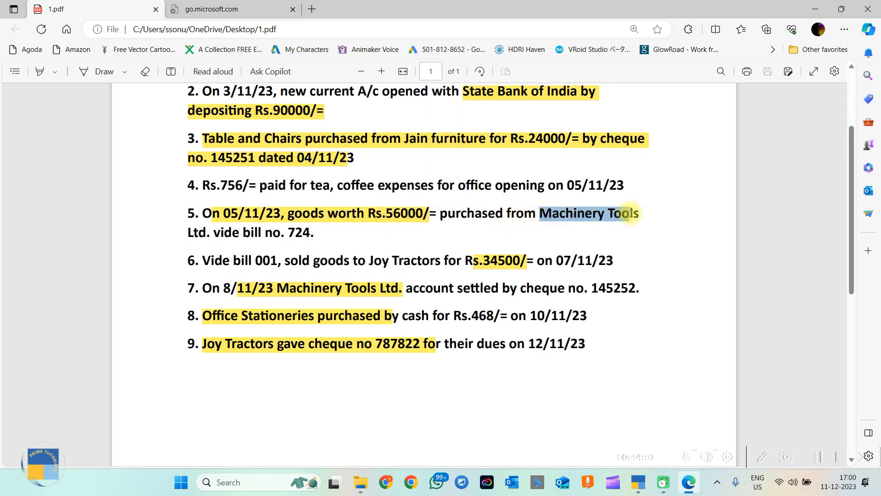
{"action": "left_click", "coordinate": [458, 232]}
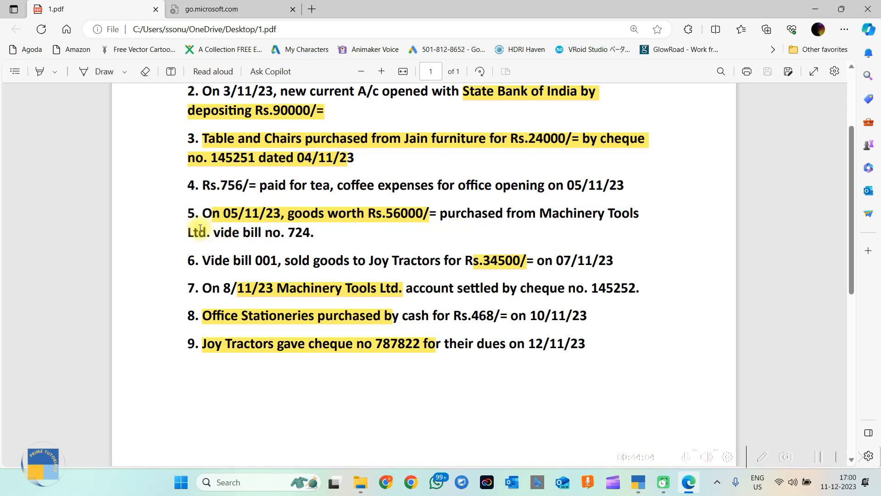
{"action": "left_click_drag", "start_coordinate": [195, 214], "coordinate": [210, 233]}
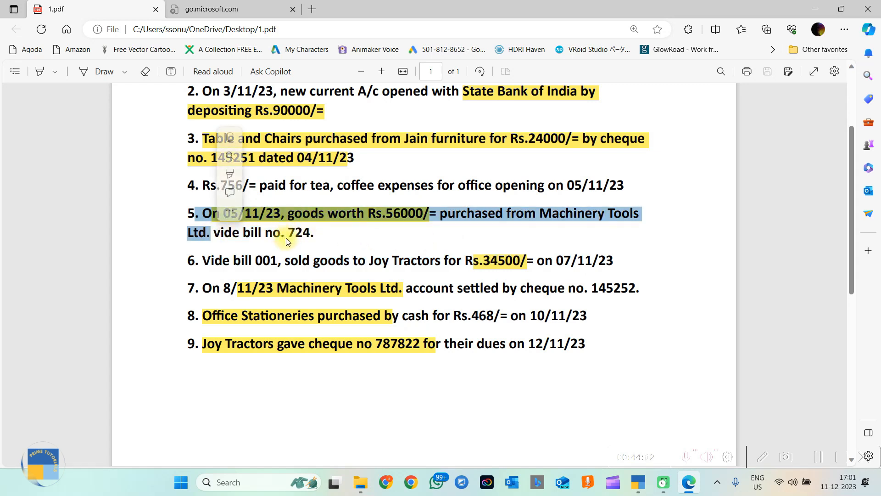
{"action": "left_click_drag", "start_coordinate": [325, 231], "coordinate": [286, 232]}
{"action": "left_click", "coordinate": [362, 237]}
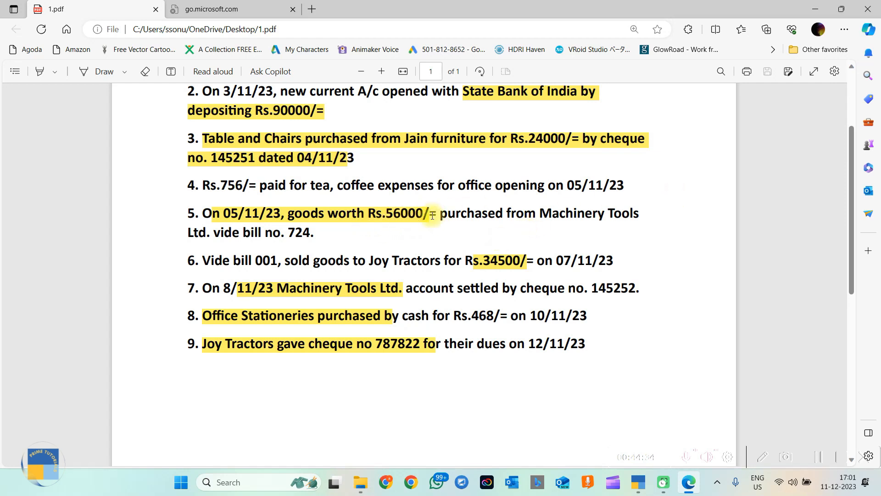
{"action": "left_click_drag", "start_coordinate": [432, 215], "coordinate": [453, 214]}
{"action": "left_click", "coordinate": [417, 223]}
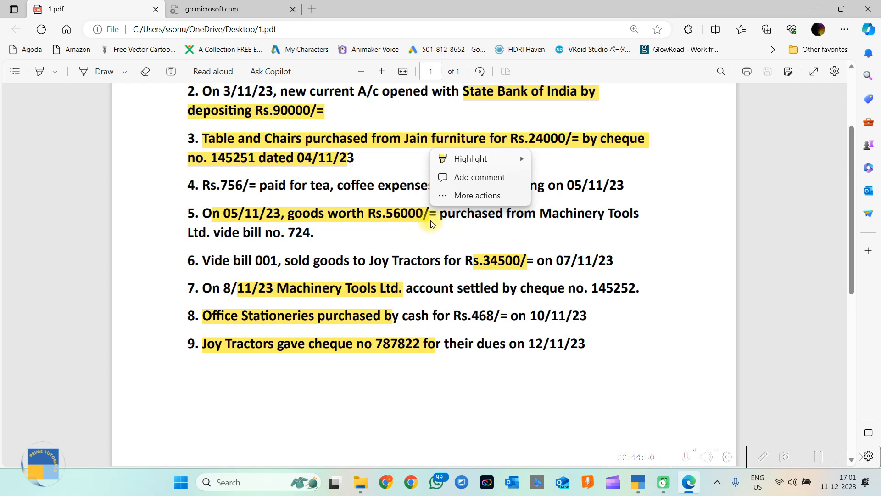
{"action": "left_click", "coordinate": [477, 222]}
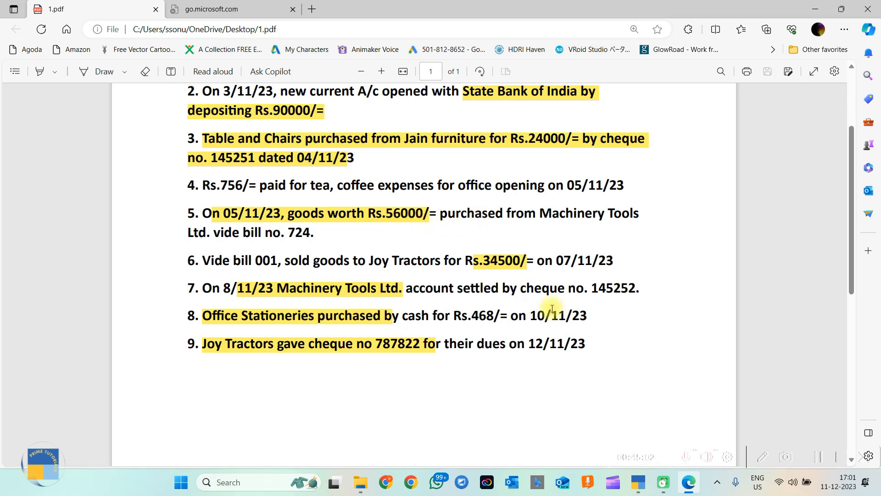
{"action": "left_click", "coordinate": [643, 484]}
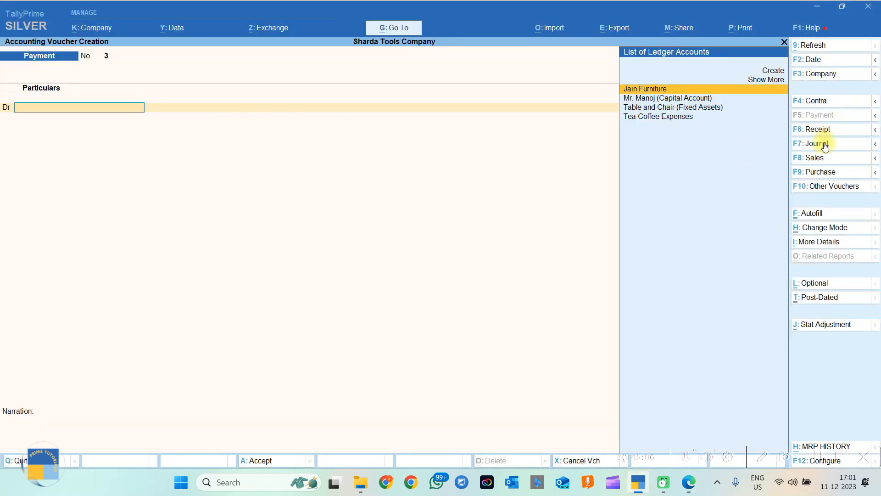
Start a Purchase voucher and switch it to Accounting Invoice mode.
{"action": "left_click", "coordinate": [819, 173]}
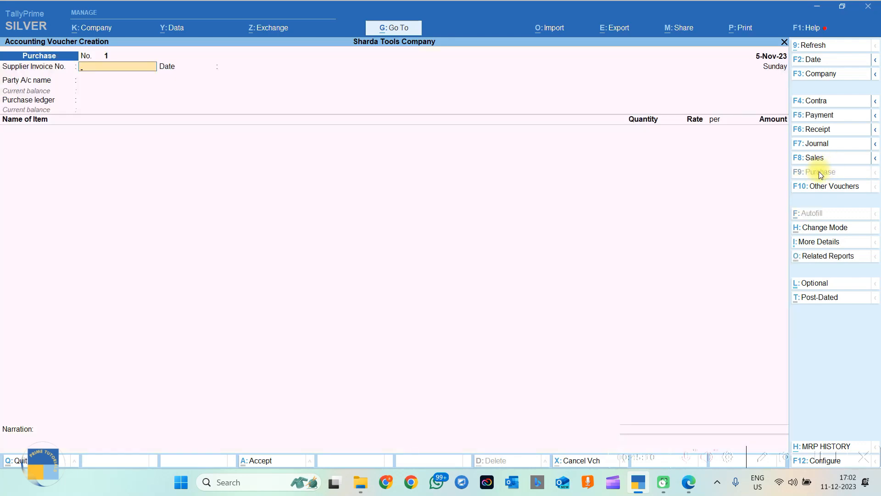
{"action": "left_click", "coordinate": [817, 230]}
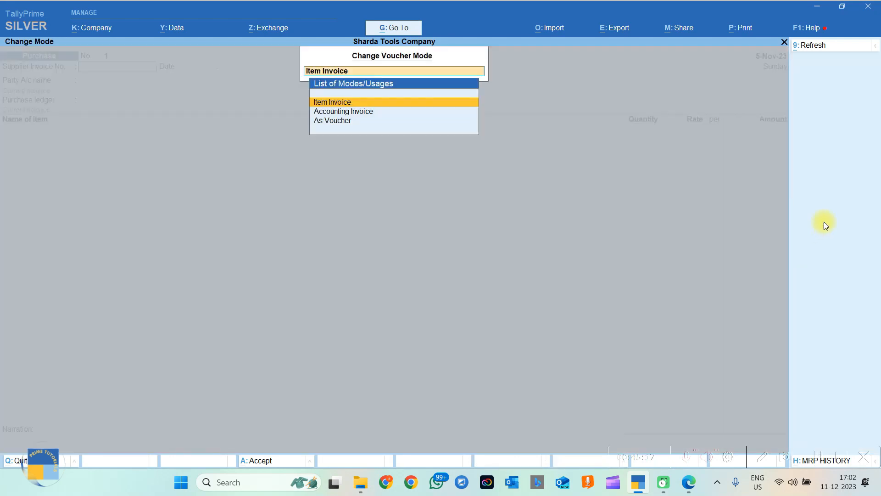
{"action": "left_click", "coordinate": [328, 113]}
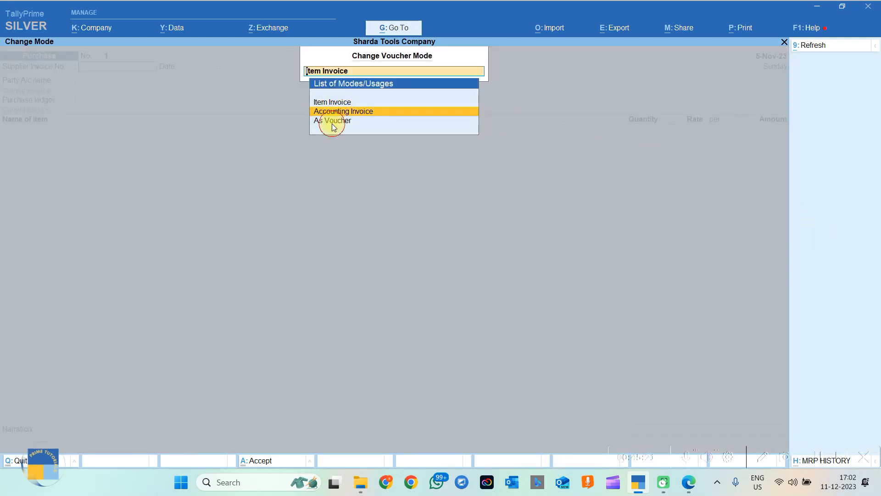
{"action": "left_click", "coordinate": [330, 121]}
{"action": "left_click", "coordinate": [342, 104]}
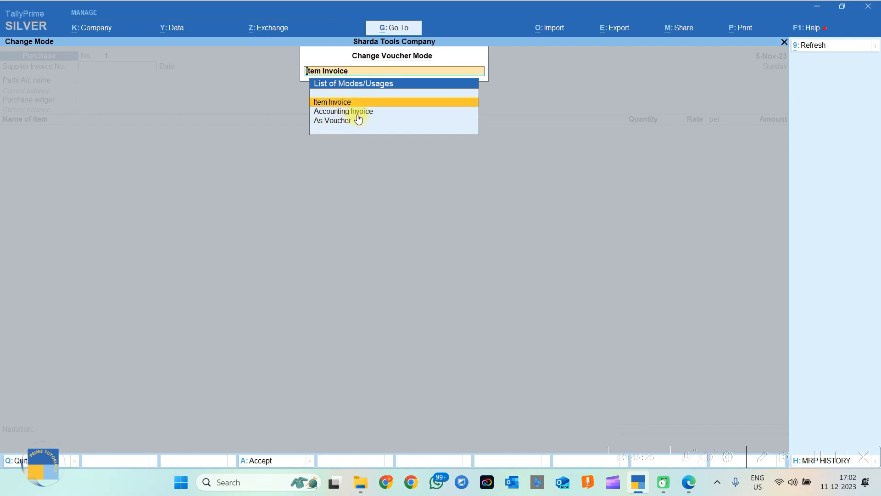
{"action": "left_click", "coordinate": [358, 114]}
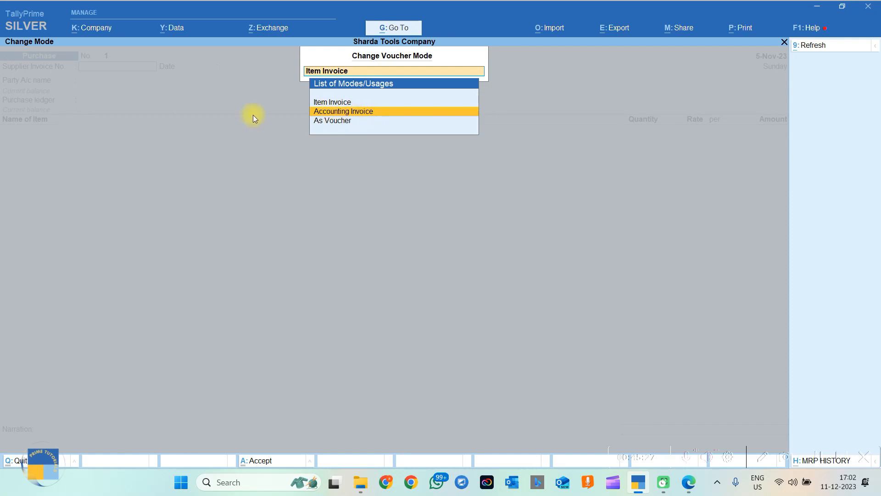
{"action": "type", "text": "."}
{"action": "key", "text": "Down"}
{"action": "key", "text": "Down"}
{"action": "key", "text": "Return"}
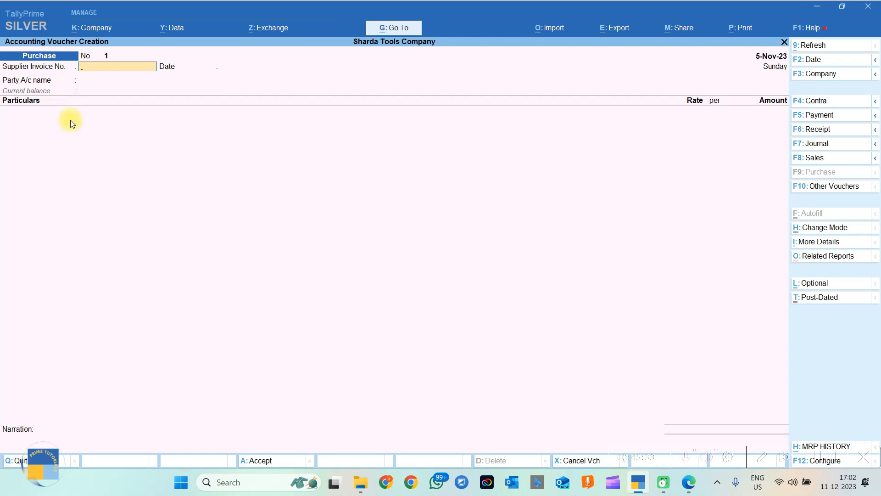
Try As Voucher mode for the purchase, then return to Accounting Invoice mode.
{"action": "left_click", "coordinate": [813, 230]}
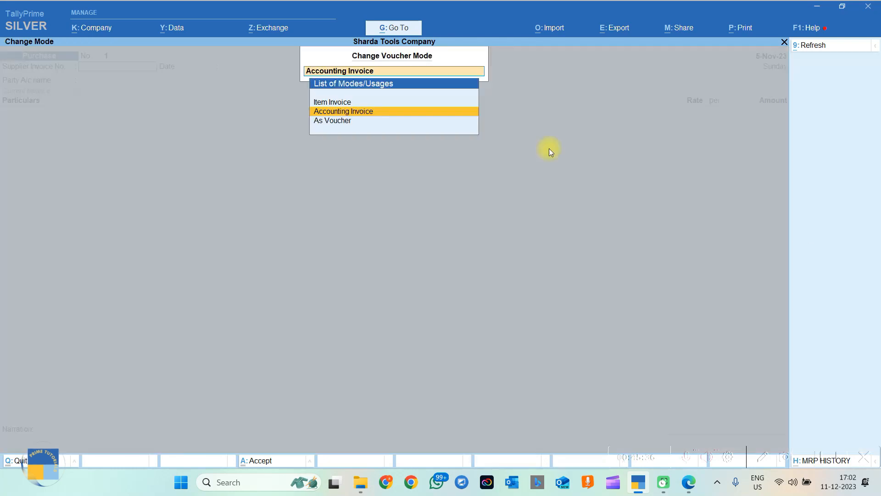
{"action": "left_click", "coordinate": [333, 121]}
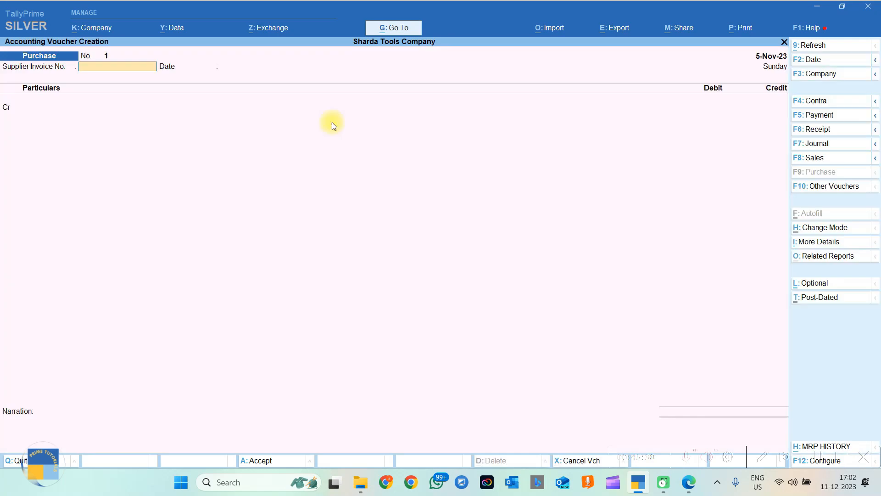
{"action": "left_click", "coordinate": [14, 114]}
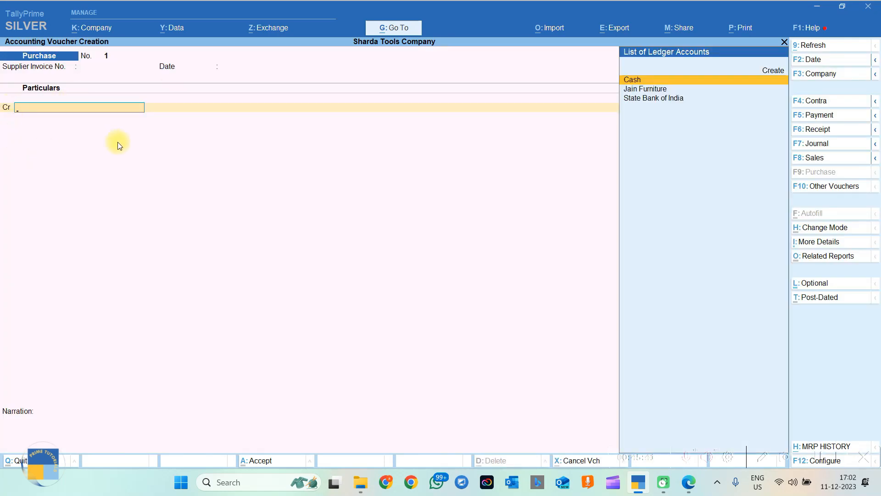
{"action": "key", "text": "ctrl+i"}
{"action": "key", "text": "Escape"}
{"action": "left_click", "coordinate": [823, 229]}
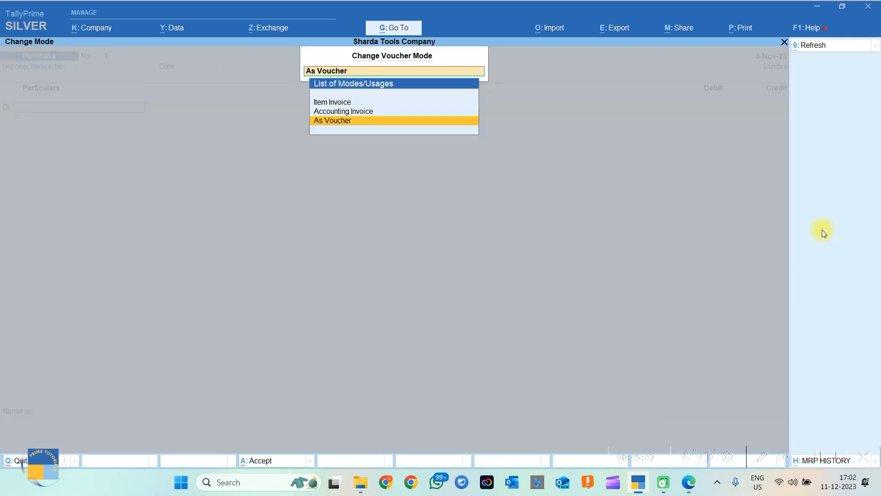
{"action": "left_click", "coordinate": [337, 112]}
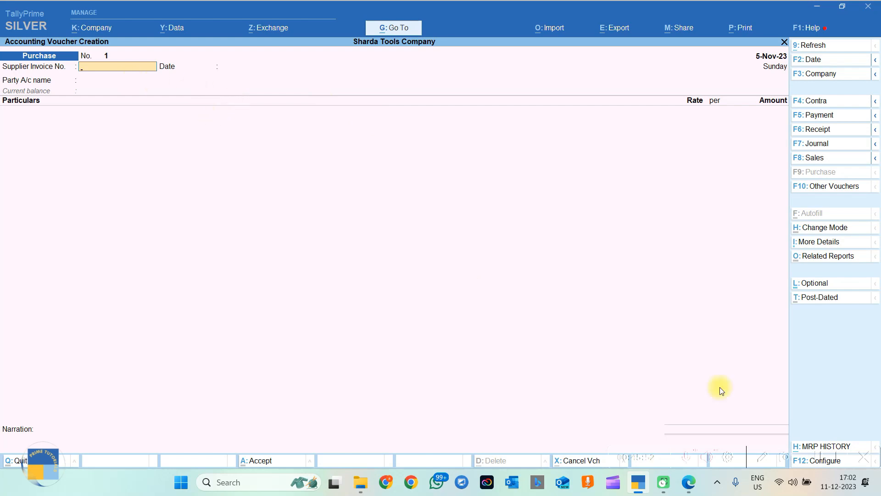
{"action": "left_click", "coordinate": [688, 482]}
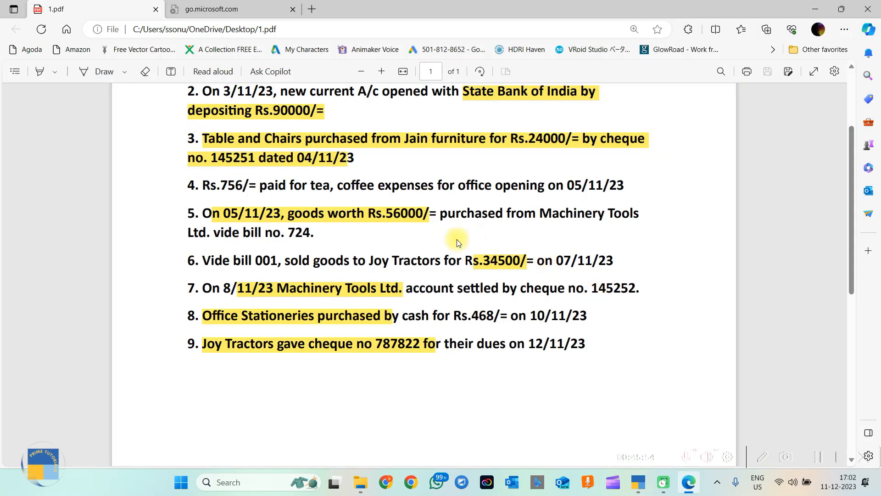
Enter Supplier Invoice No. 724 dated 5-Nov-23 on the purchase voucher.
{"action": "left_click_drag", "start_coordinate": [281, 233], "coordinate": [317, 237]}
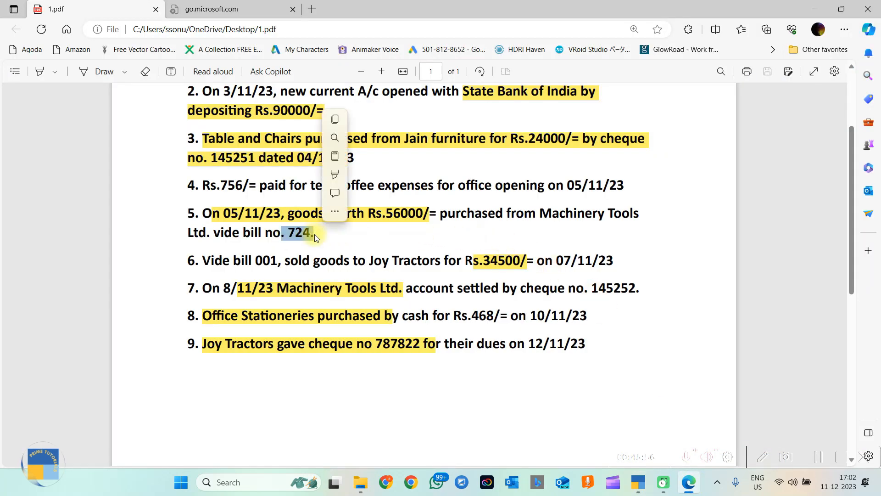
{"action": "left_click", "coordinate": [815, 9]}
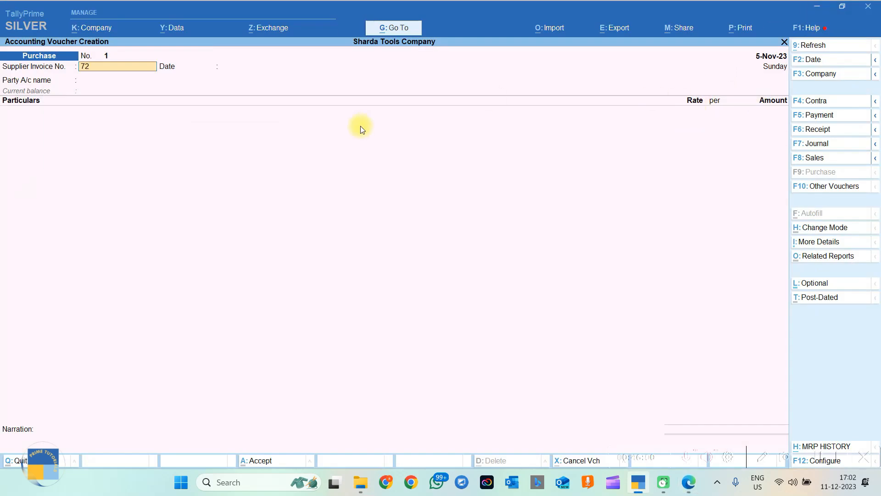
{"action": "key", "text": "Return"}
{"action": "key", "text": "Return"}
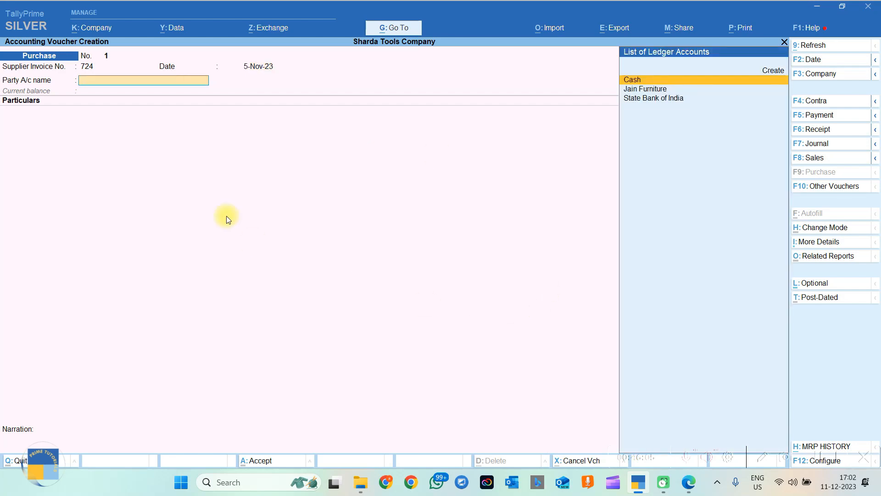
Copy the supplier name Machinery Tools Ltd. from the PDF for a new party ledger.
{"action": "left_click", "coordinate": [689, 490]}
{"action": "left_click_drag", "start_coordinate": [540, 212], "coordinate": [210, 232]}
{"action": "key", "text": "ctrl+c"}
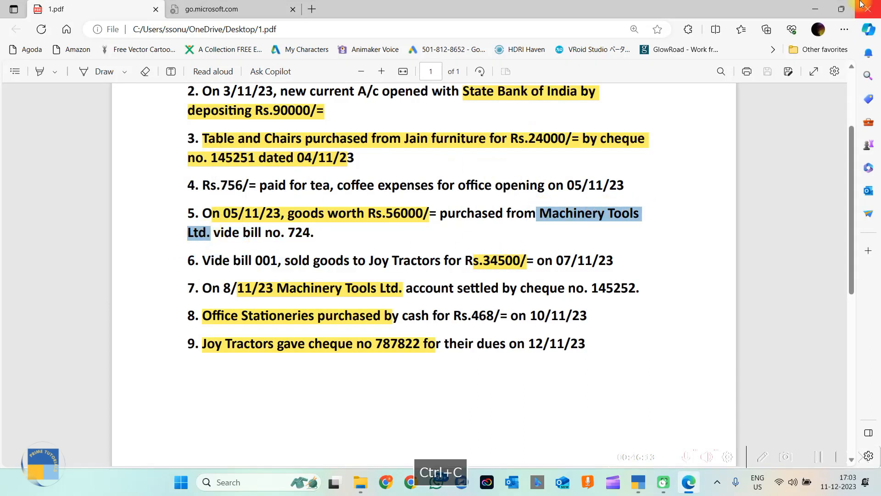
{"action": "left_click", "coordinate": [820, 9]}
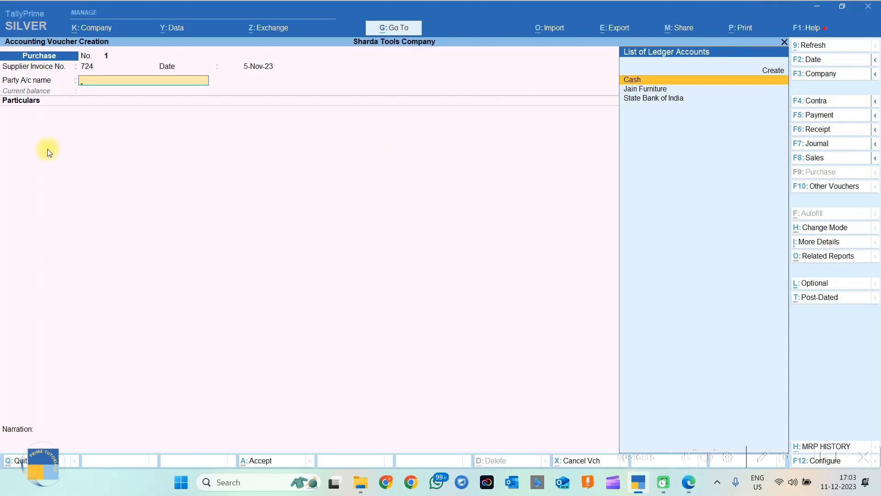
{"action": "key", "text": "alt+c"}
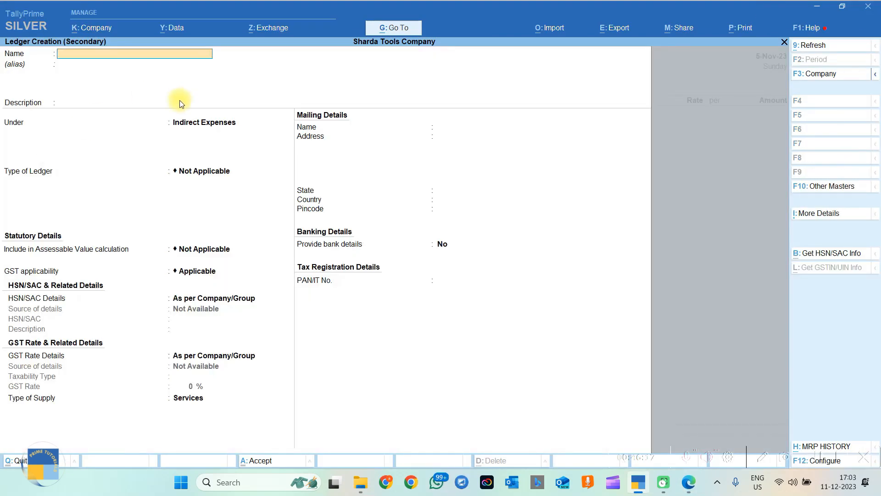
Paste the supplier name and correct it to 'Machinery Tools Ltd.' as the ledger name.
{"action": "key", "text": "ctrl+v"}
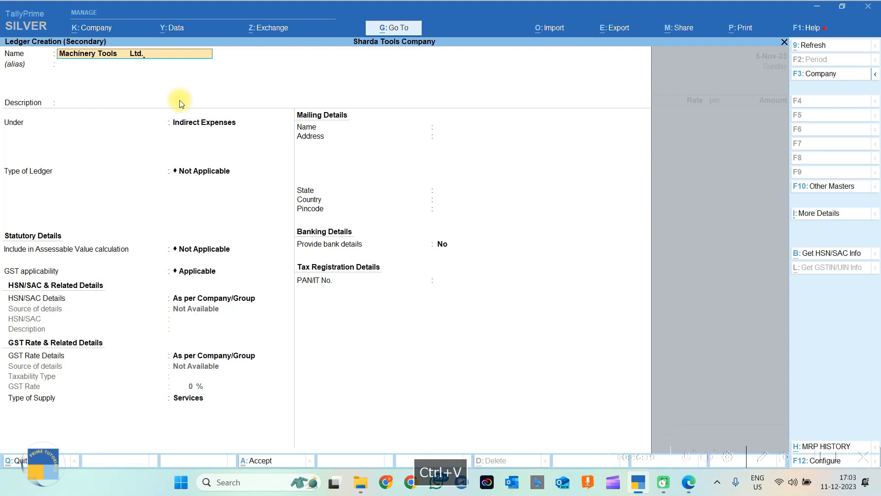
{"action": "key", "text": "BackSpace"}
{"action": "key", "text": "BackSpace"}
{"action": "key", "text": "BackSpace"}
{"action": "key", "text": "BackSpace"}
{"action": "key", "text": "BackSpace"}
{"action": "key", "text": "BackSpace"}
{"action": "key", "text": "BackSpace"}
{"action": "key", "text": "BackSpace"}
{"action": "key", "text": "BackSpace"}
{"action": "key", "text": "BackSpace"}
{"action": "key", "text": "BackSpace"}
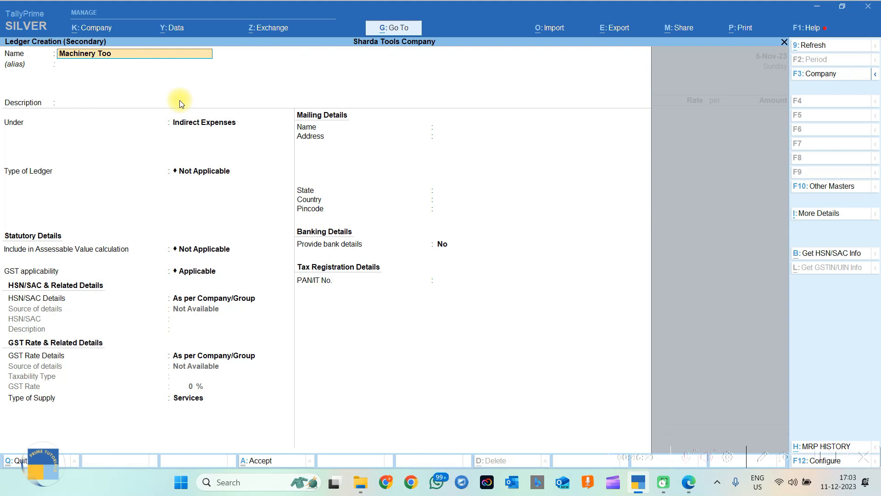
{"action": "type", "text": "LS"}
{"action": "key", "text": "BackSpace"}
{"action": "key", "text": "BackSpace"}
{"action": "key", "text": "Caps_Lock"}
{"action": "type", "text": "ls Ltd."}
{"action": "key", "text": "Return"}
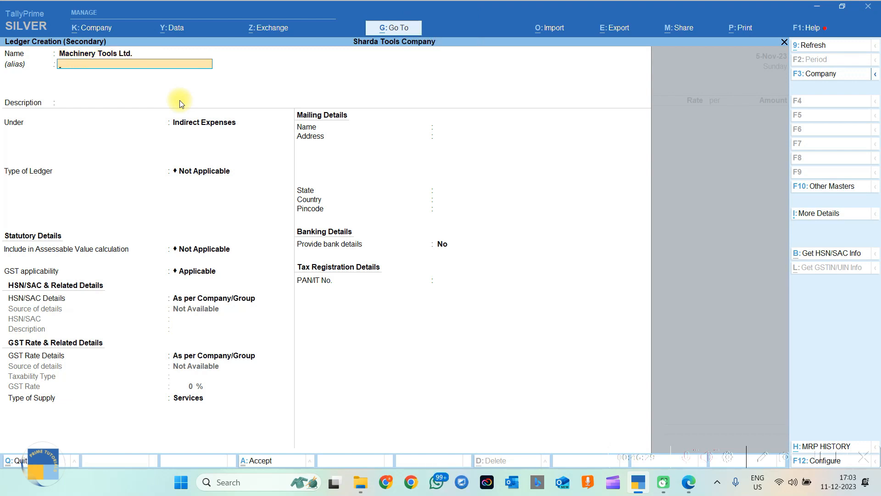
Place the ledger under Sundry Creditors, keeping bill-by-bill on and state Chhattisgarh.
{"action": "key", "text": "Return"}
{"action": "key", "text": "Return"}
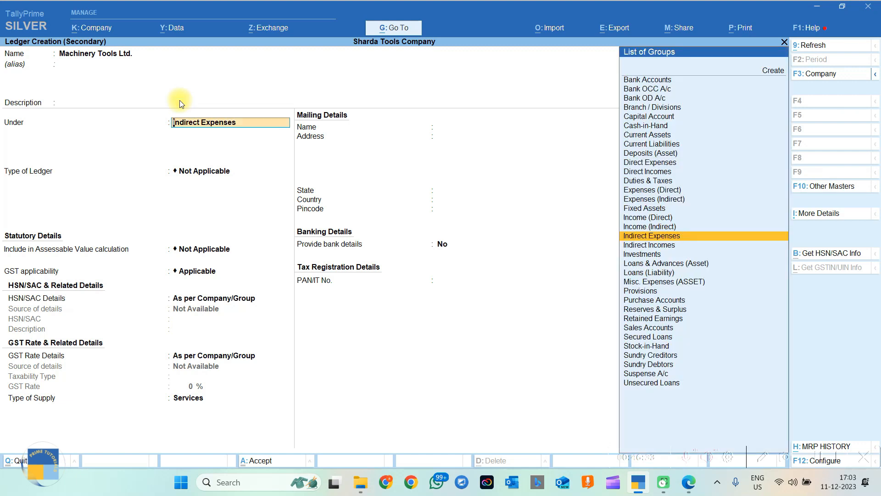
{"action": "type", "text": "Sund"}
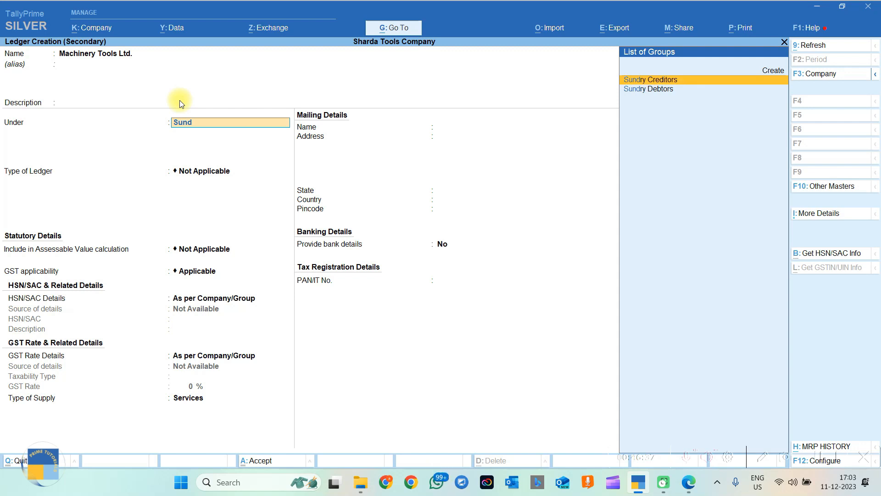
{"action": "key", "text": "Return"}
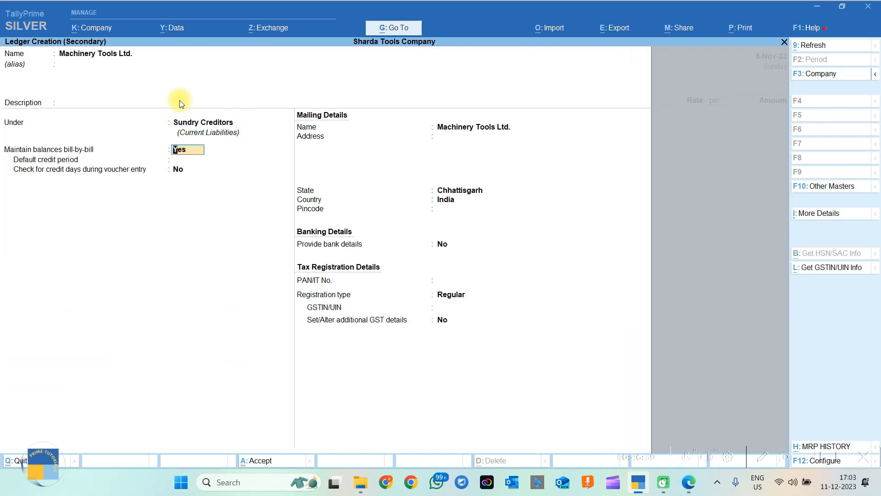
{"action": "key", "text": "Return"}
{"action": "key", "text": "Return"}
{"action": "key", "text": "Return"}
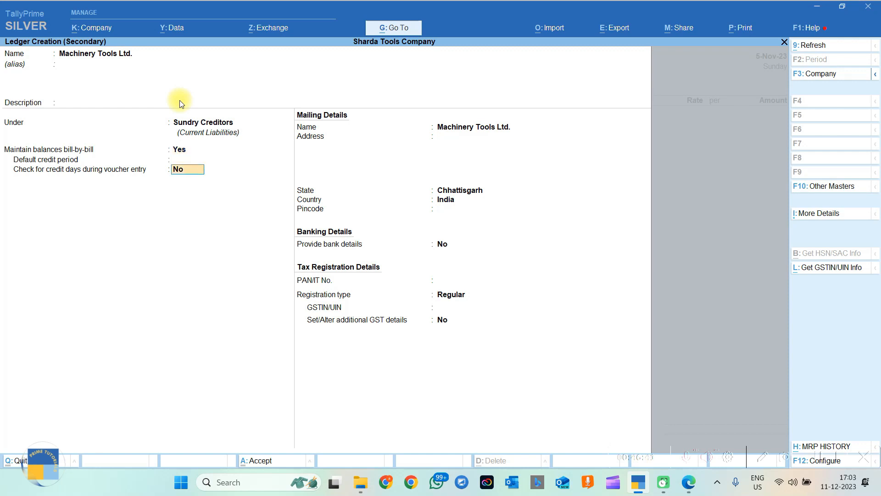
{"action": "key", "text": "Return"}
{"action": "key", "text": "Return"}
{"action": "key", "text": "Return"}
{"action": "key", "text": "Return"}
{"action": "key", "text": "Return"}
{"action": "key", "text": "Return"}
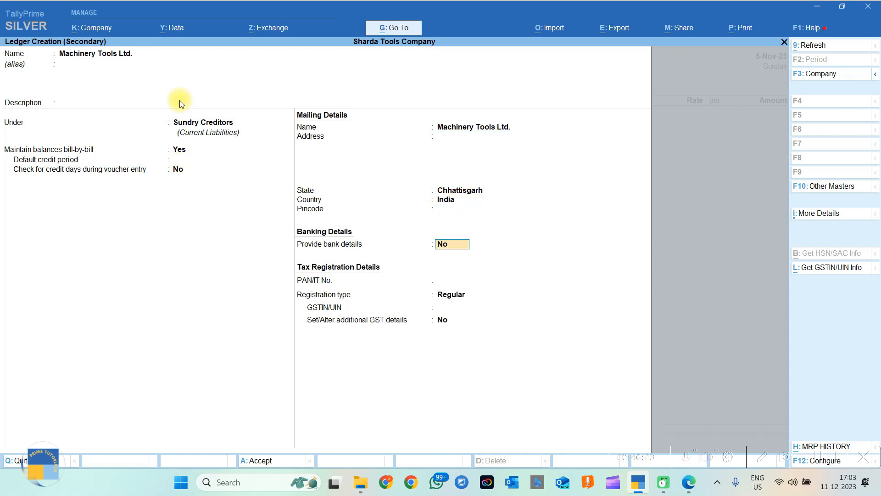
{"action": "key", "text": "Return"}
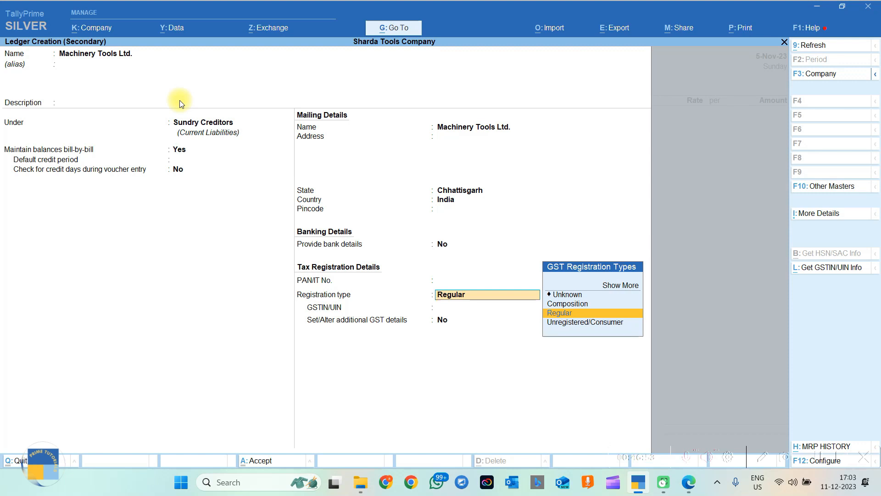
Browse the extra ledger detail options, then accept Regular GST registration without a GSTIN.
{"action": "left_click", "coordinate": [825, 217]}
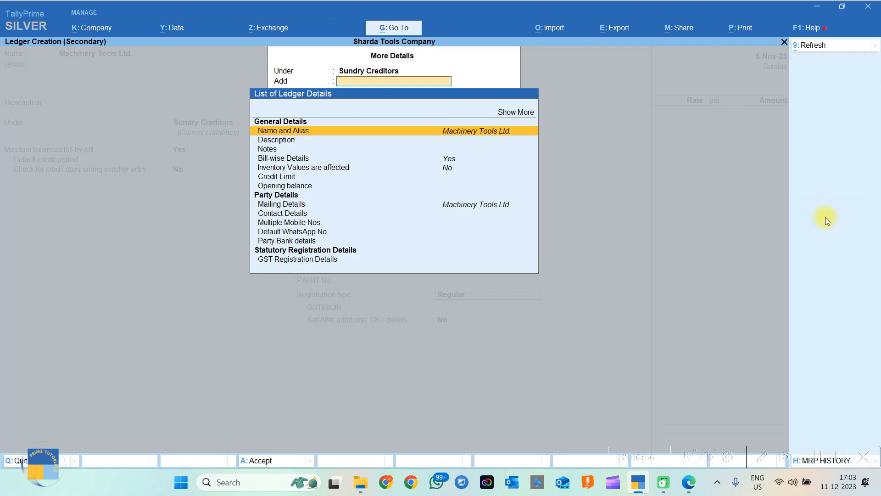
{"action": "left_click", "coordinate": [501, 113]}
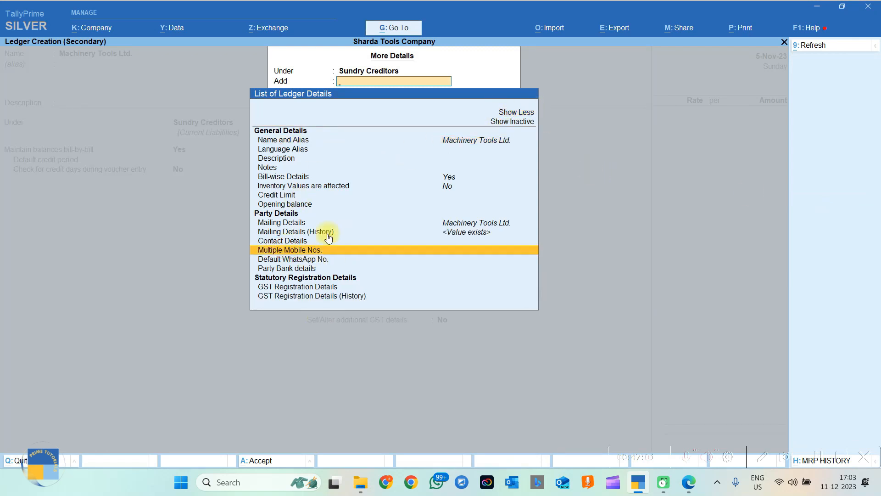
{"action": "left_click", "coordinate": [305, 240]}
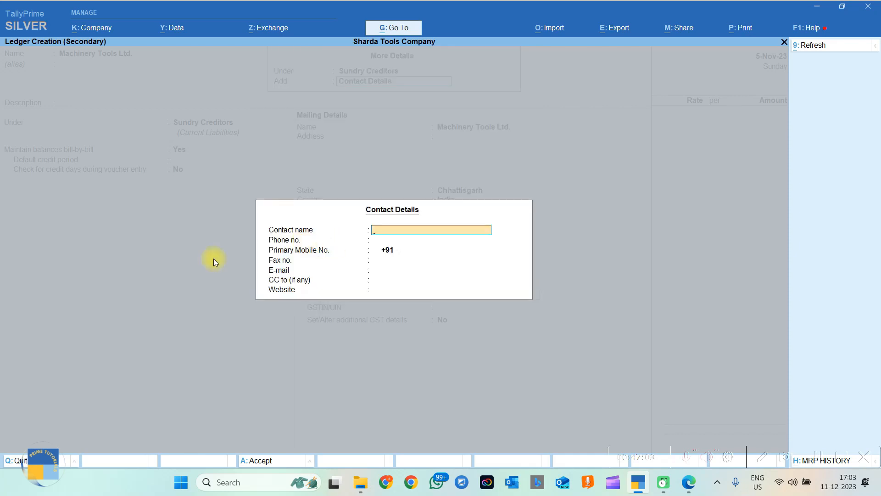
{"action": "key", "text": "Escape"}
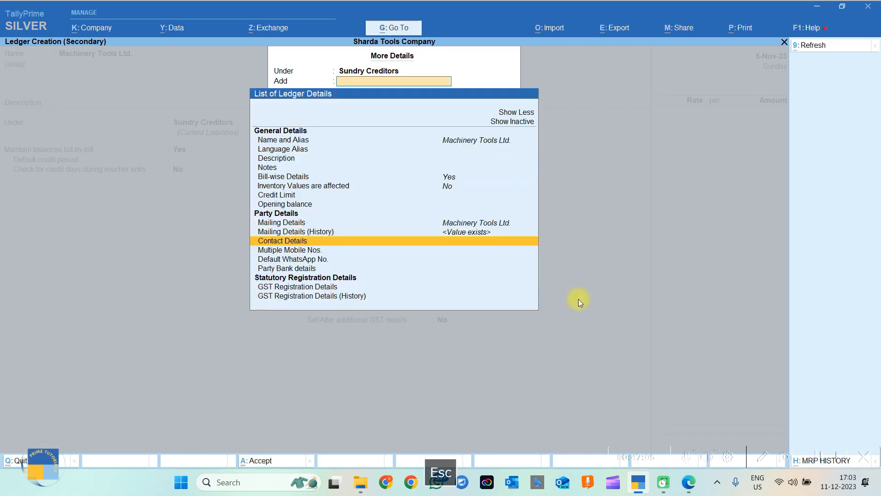
{"action": "key", "text": "Escape"}
{"action": "key", "text": "Return"}
{"action": "key", "text": "Return"}
{"action": "key", "text": "Return"}
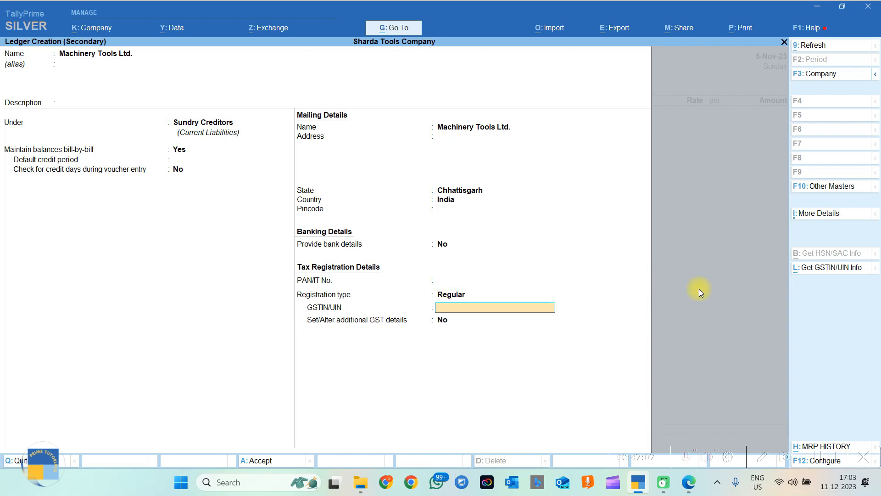
Save the Machinery Tools Ltd. ledger, skip empty dispatch details and confirm it as supplier.
{"action": "key", "text": "Return"}
{"action": "key", "text": "Return"}
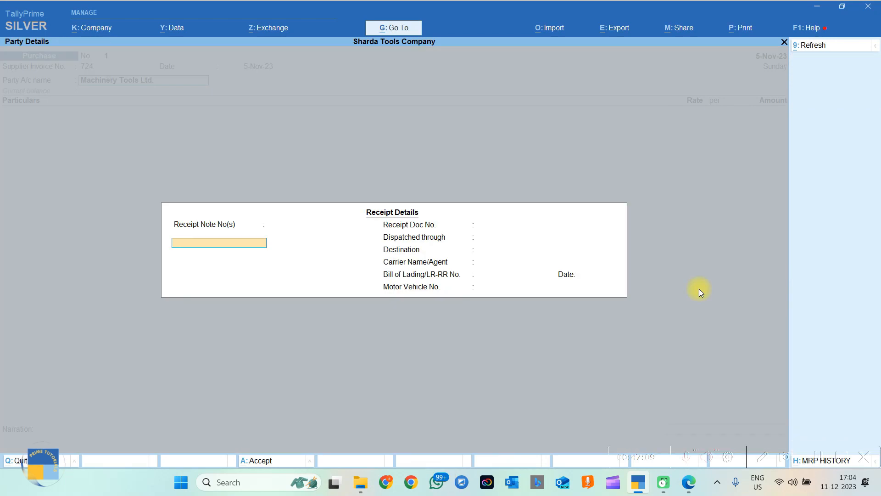
{"action": "key", "text": "Return"}
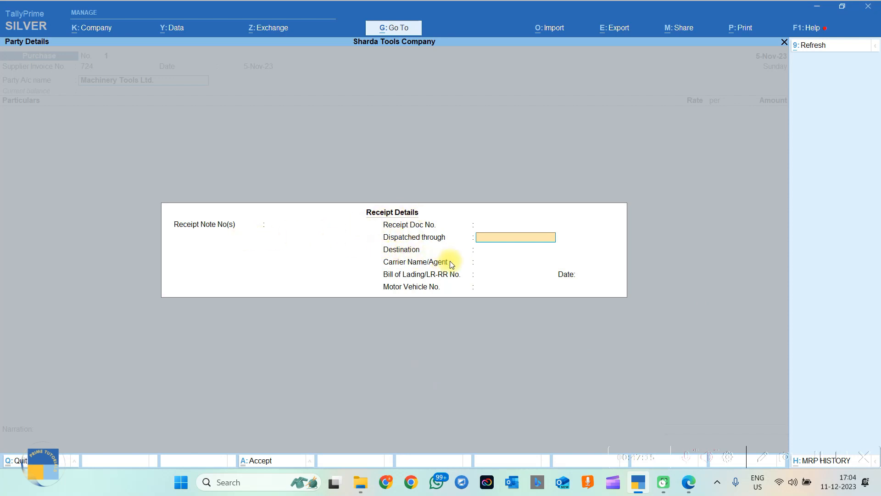
{"action": "key", "text": "Return"}
{"action": "key", "text": "Return"}
{"action": "key", "text": "Return"}
{"action": "key", "text": "Return"}
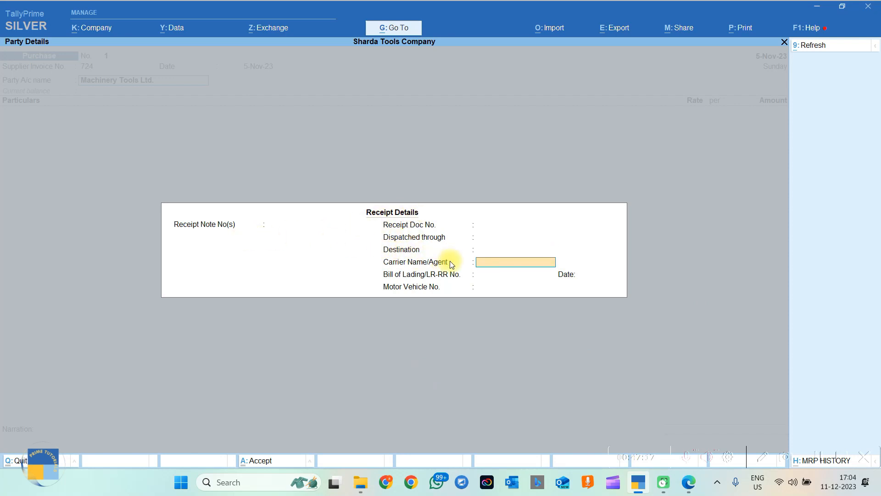
{"action": "key", "text": "Return"}
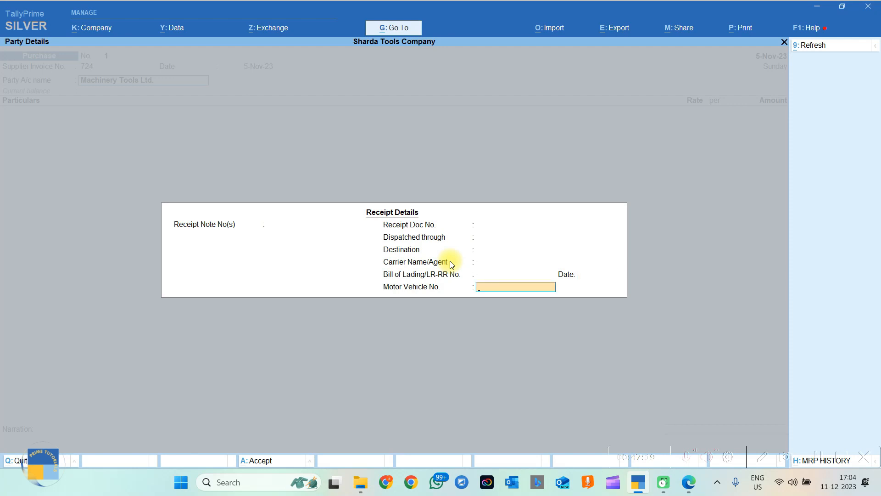
{"action": "key", "text": "Return"}
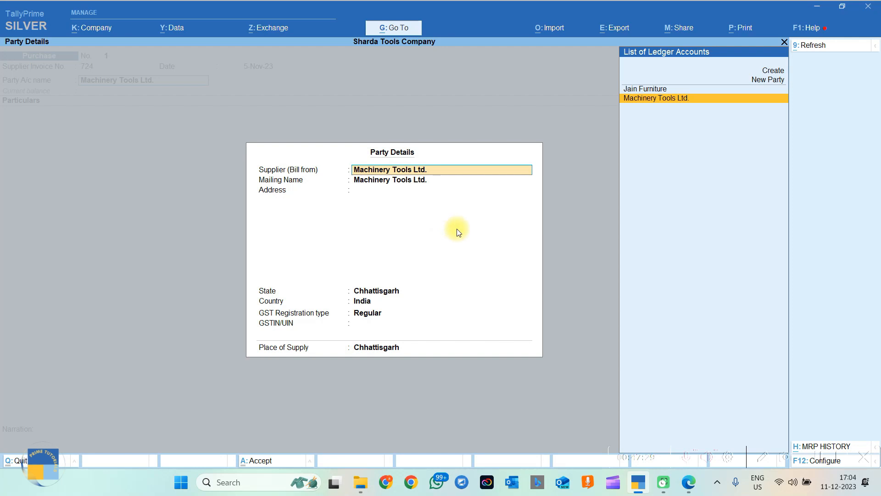
{"action": "key", "text": "Return"}
{"action": "key", "text": "Return"}
{"action": "key", "text": "Return"}
{"action": "key", "text": "Return"}
{"action": "key", "text": "Return"}
{"action": "key", "text": "Return"}
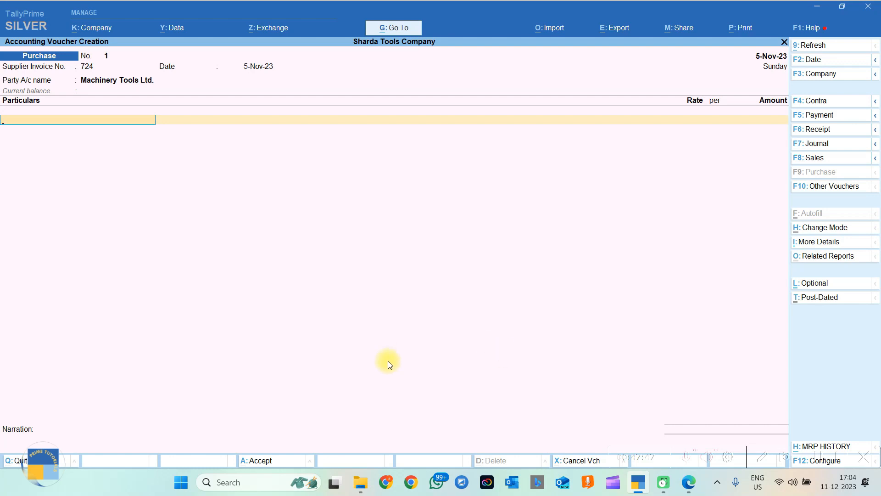
Create a 'Purchase Accounts' ledger under the Purchase Accounts group for the particulars line.
{"action": "key", "text": "alt+c"}
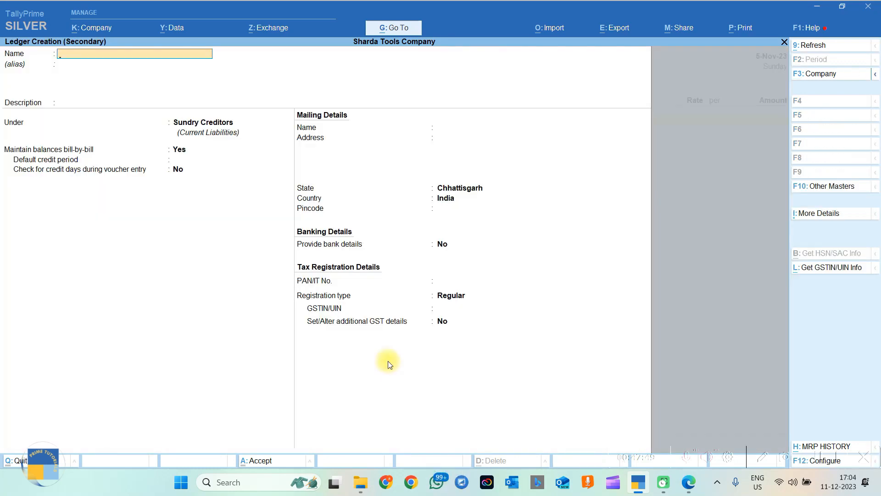
{"action": "type", "text": "Purchase Accounts"}
{"action": "key", "text": "Return"}
{"action": "key", "text": "Return"}
{"action": "key", "text": "Return"}
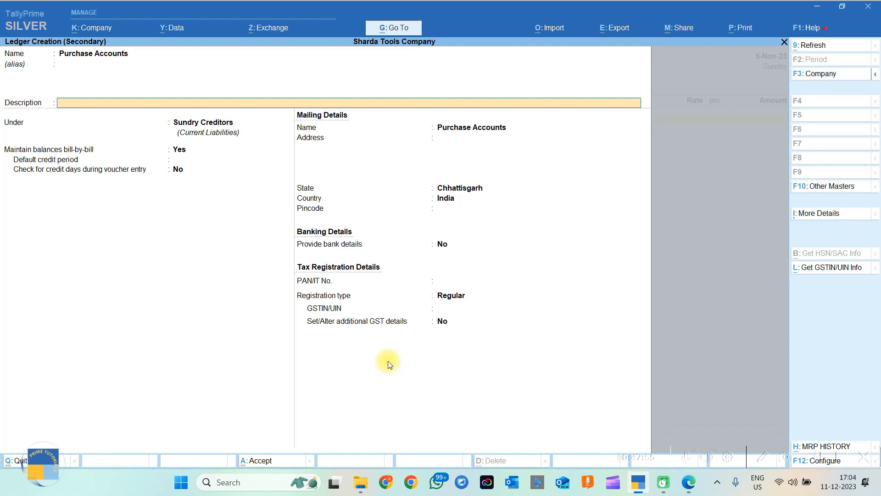
{"action": "type", "text": "Purch"}
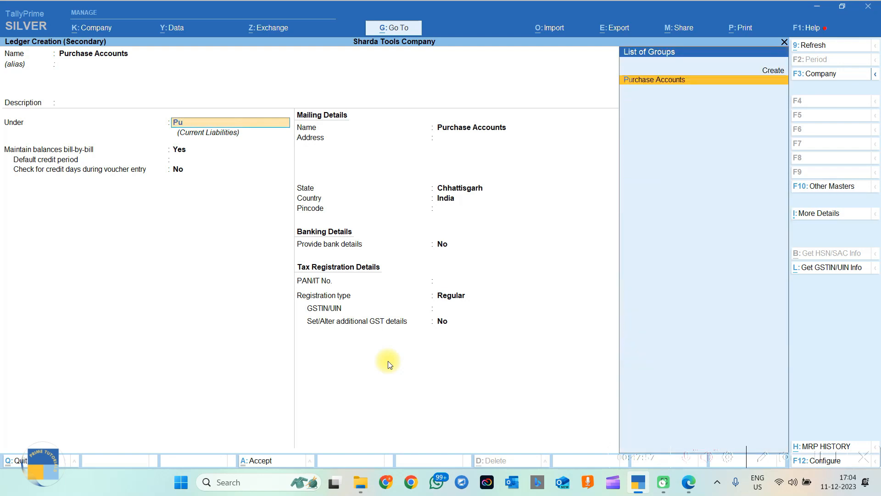
{"action": "key", "text": "Return"}
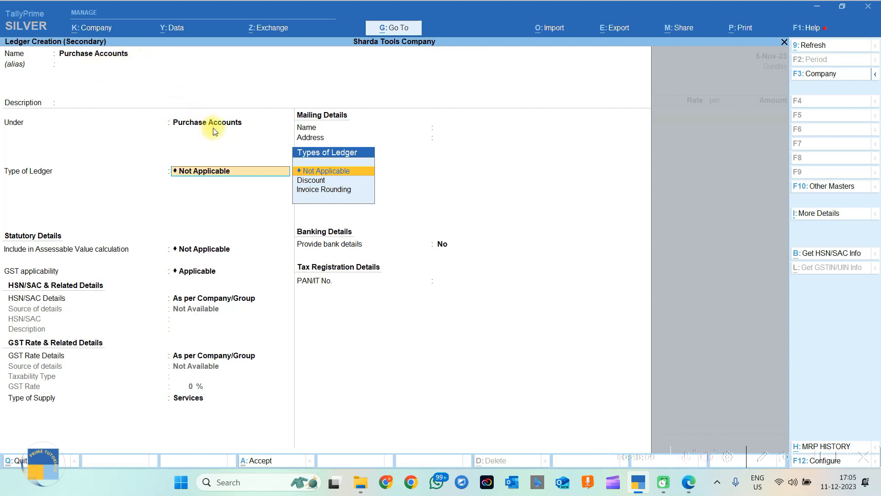
{"action": "key", "text": "Return"}
{"action": "key", "text": "Return"}
{"action": "key", "text": "Return"}
{"action": "key", "text": "Return"}
{"action": "key", "text": "Return"}
{"action": "key", "text": "Return"}
{"action": "key", "text": "Return"}
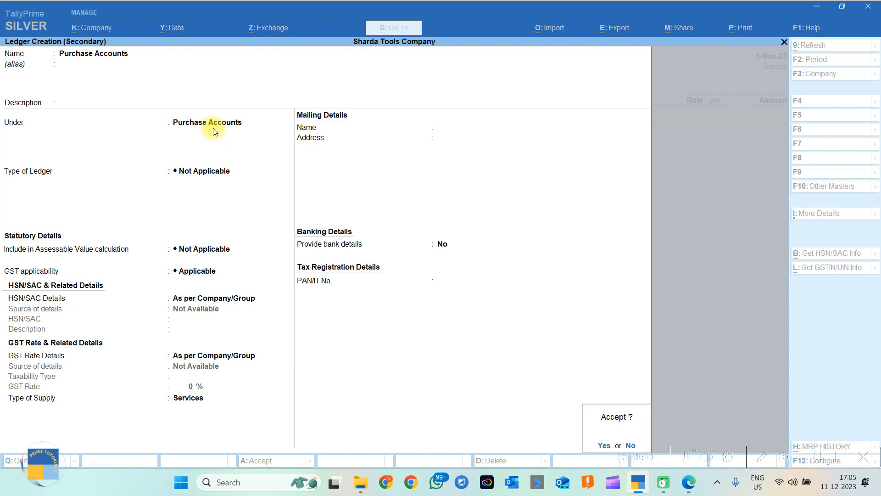
{"action": "key", "text": "Return"}
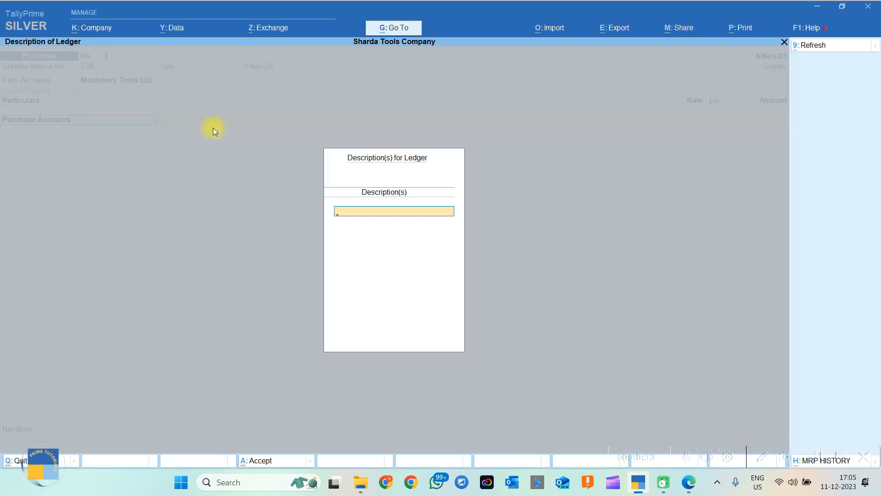
{"action": "key", "text": "Return"}
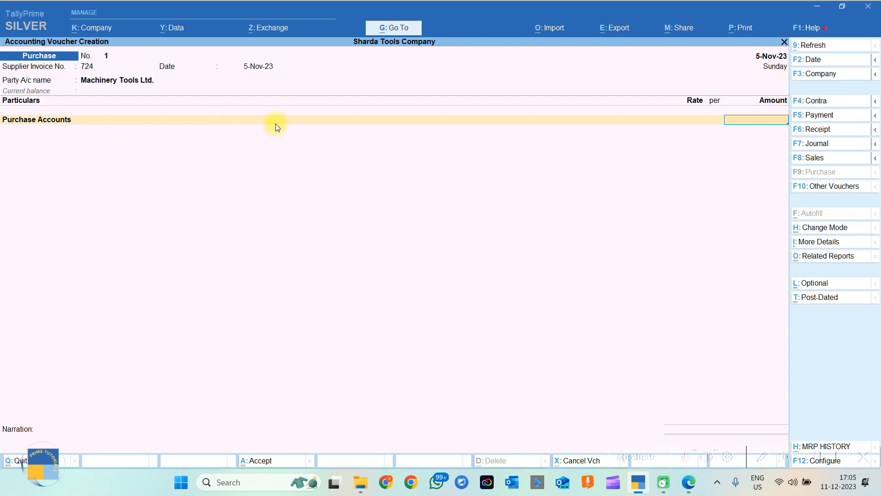
Return to the Purchase Accounts line and look up transaction 5's purchase amount in the PDF.
{"action": "key", "text": "BackSpace"}
{"action": "key", "text": "Return"}
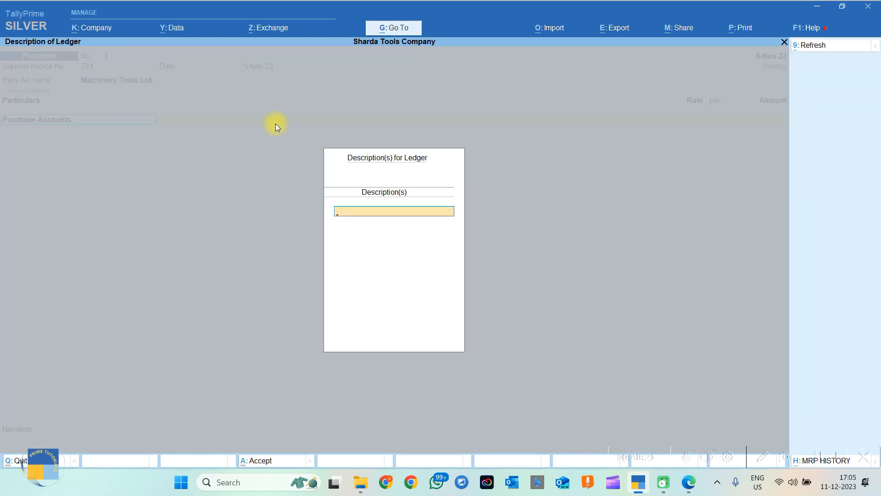
{"action": "key", "text": "Return"}
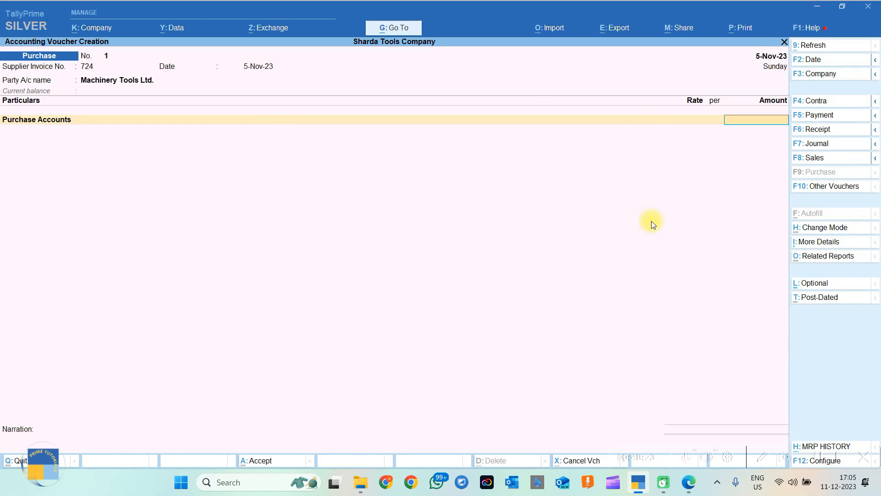
{"action": "left_click", "coordinate": [689, 487]}
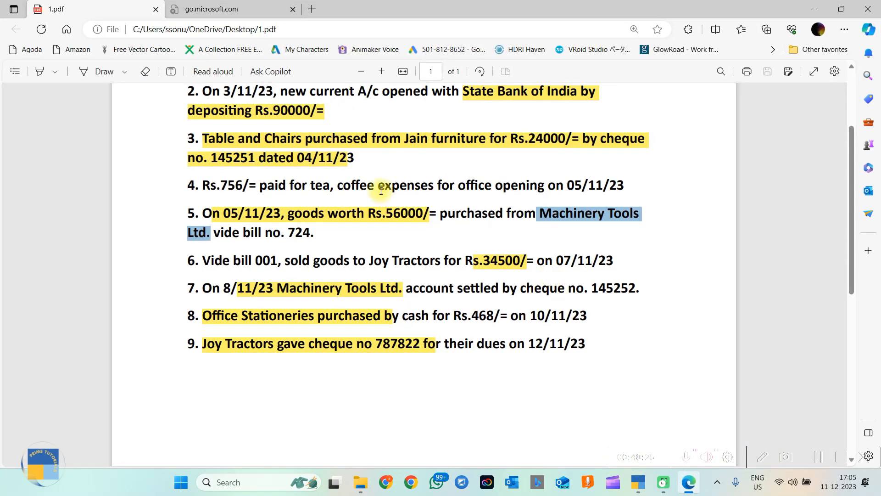
{"action": "left_click_drag", "start_coordinate": [385, 213], "coordinate": [426, 212]}
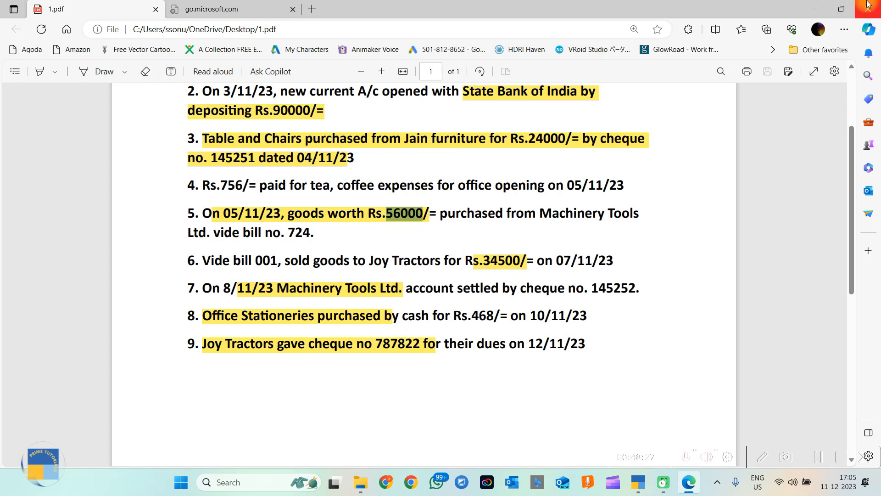
{"action": "left_click", "coordinate": [816, 9]}
Enter 56000 for Purchase Accounts and record new bill reference 724 against Machinery Tools Ltd.
{"action": "type", "text": "56000"}
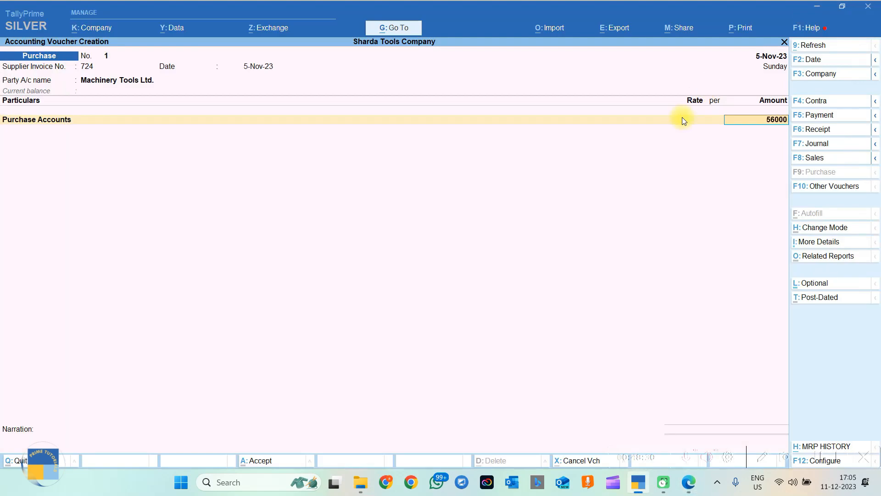
{"action": "key", "text": "Return"}
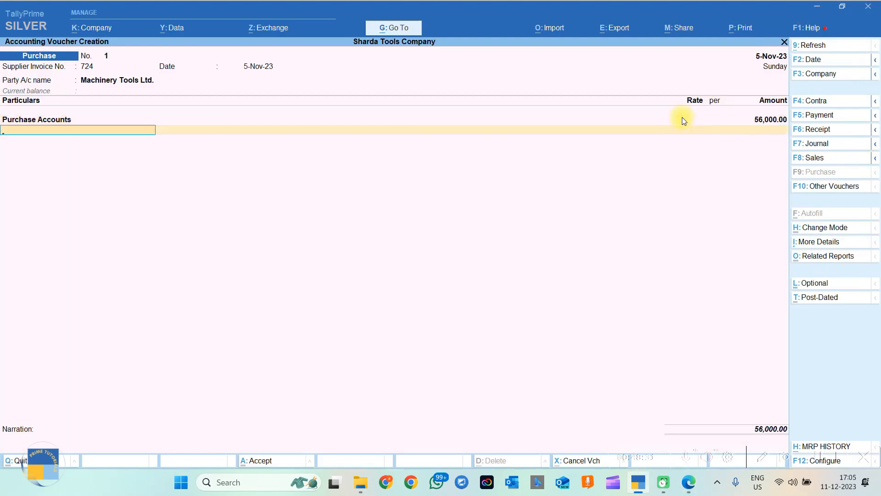
{"action": "key", "text": "Return"}
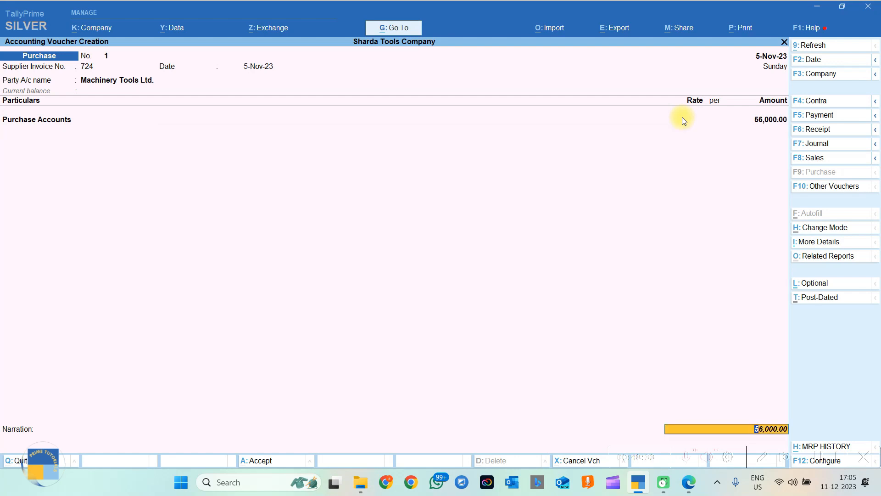
{"action": "key", "text": "Return"}
{"action": "key", "text": "Return"}
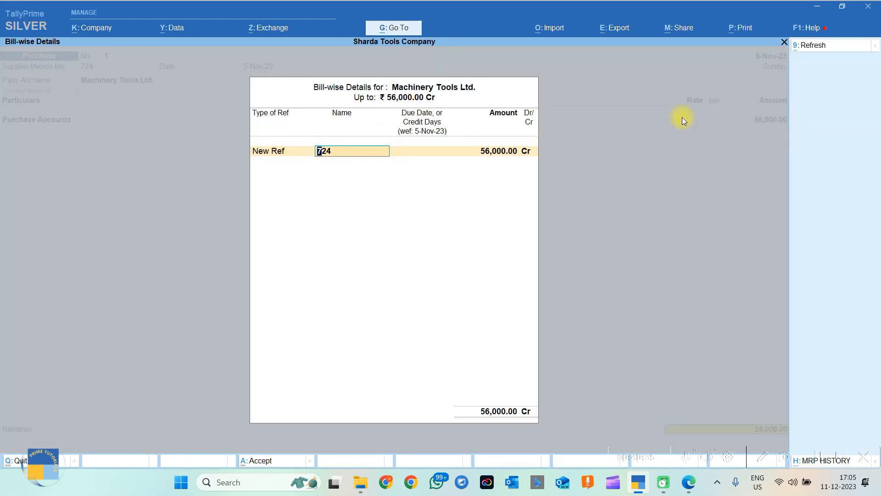
{"action": "key", "text": "Return"}
{"action": "key", "text": "Return"}
{"action": "key", "text": "Return"}
{"action": "key", "text": "Return"}
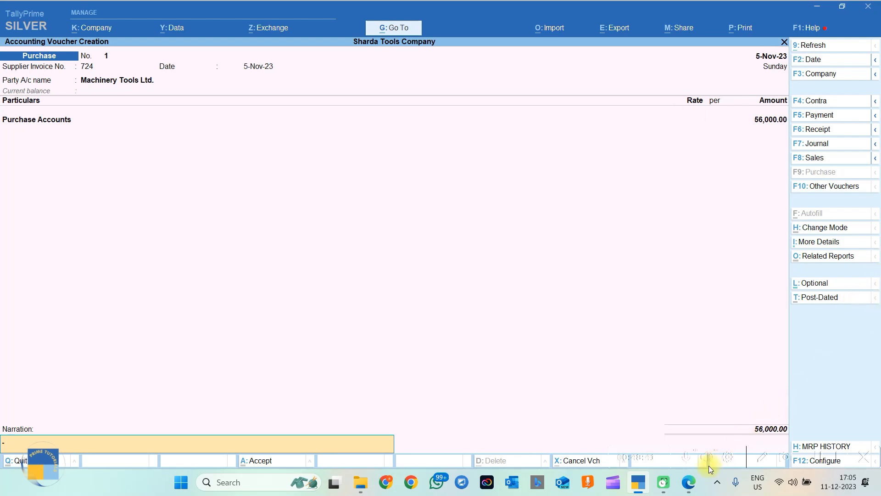
Copy transaction 5's text from the PDF into the voucher narration and finish the entry.
{"action": "left_click", "coordinate": [690, 483]}
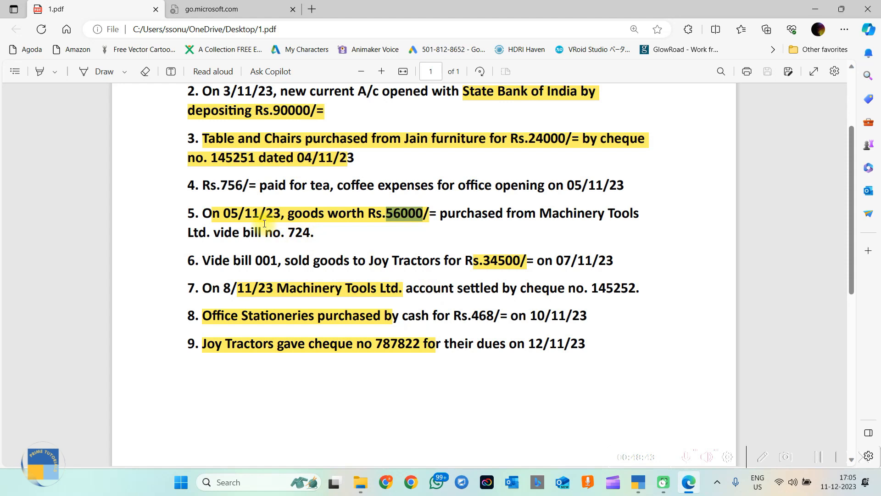
{"action": "left_click_drag", "start_coordinate": [202, 213], "coordinate": [324, 235]}
{"action": "key", "text": "ctrl+c"}
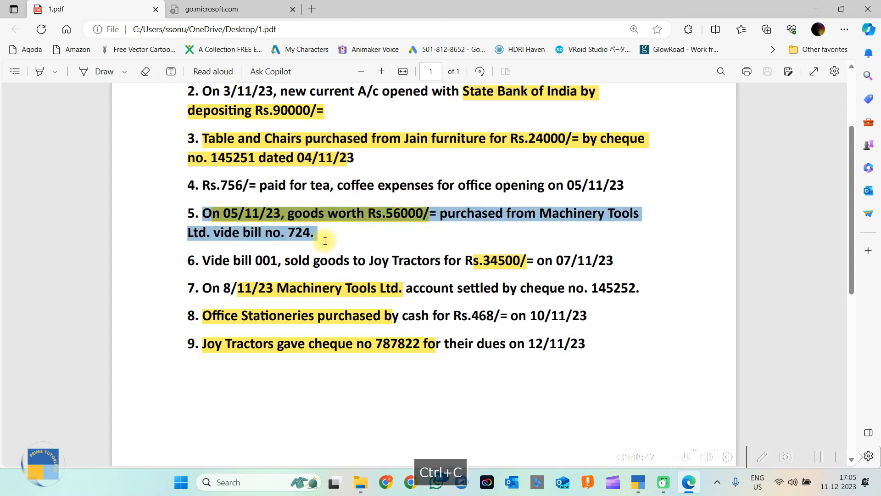
{"action": "left_click", "coordinate": [815, 9]}
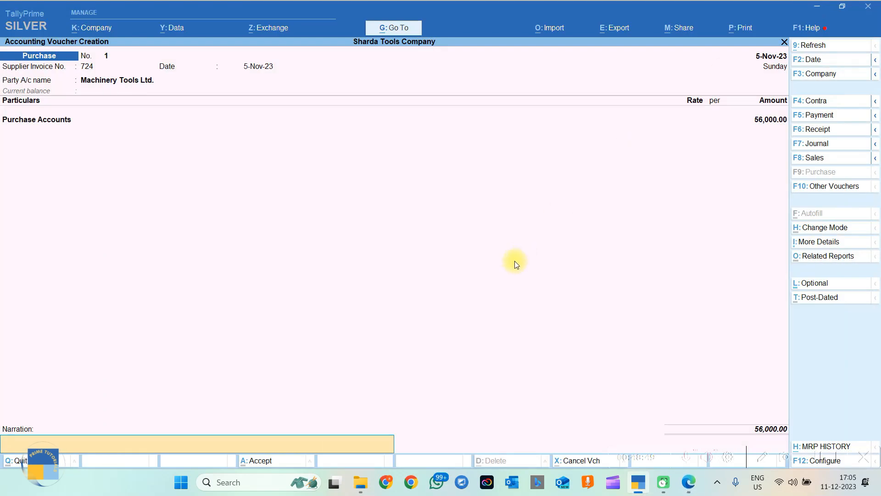
{"action": "key", "text": "ctrl+v"}
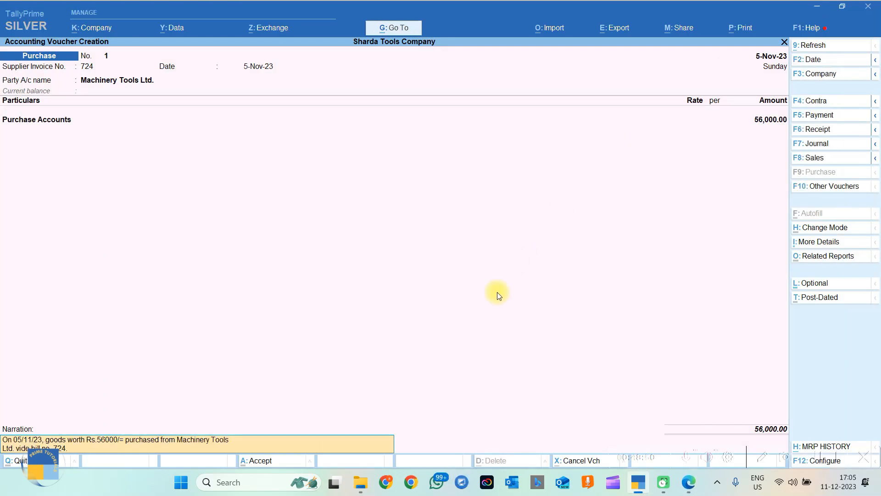
{"action": "key", "text": "Return"}
{"action": "key", "text": "Return"}
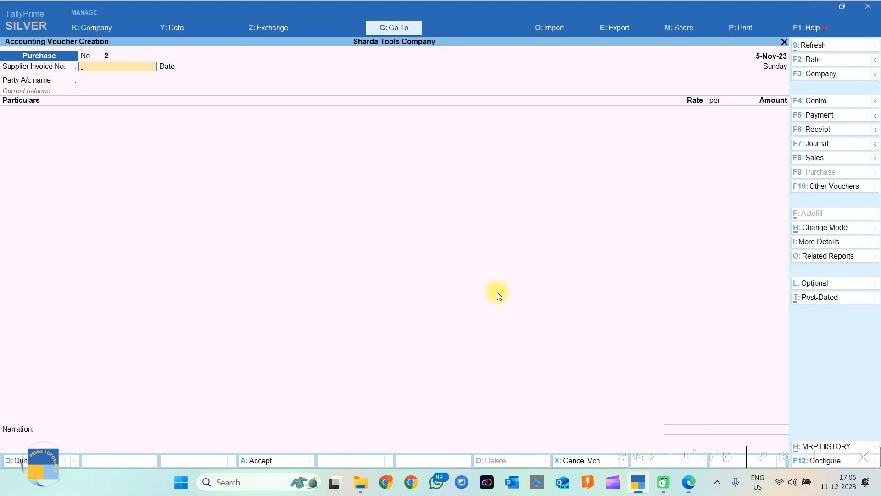
{"action": "left_click", "coordinate": [687, 490]}
{"action": "left_click_drag", "start_coordinate": [206, 260], "coordinate": [628, 260]}
{"action": "left_click", "coordinate": [567, 256]}
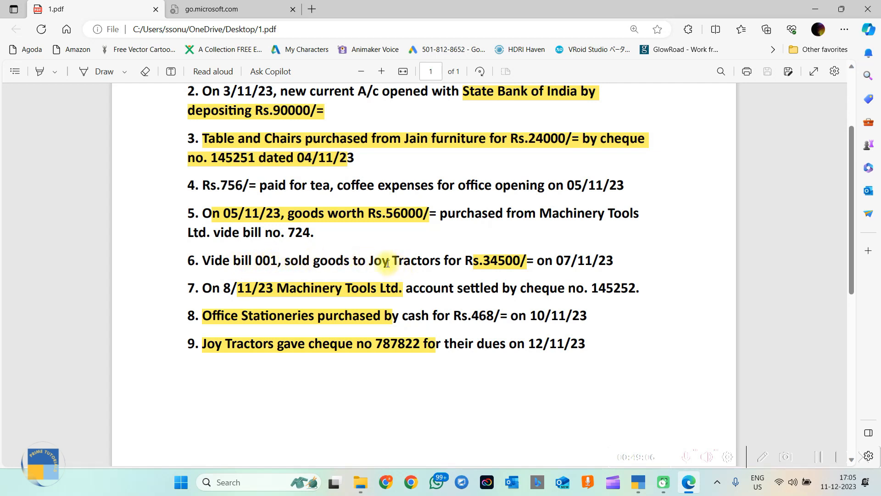
{"action": "left_click_drag", "start_coordinate": [357, 260], "coordinate": [438, 260]}
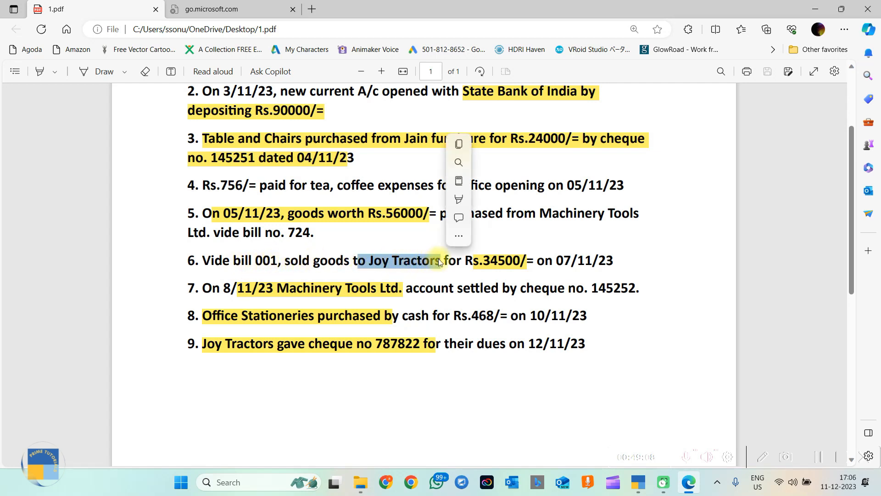
{"action": "left_click", "coordinate": [467, 265]}
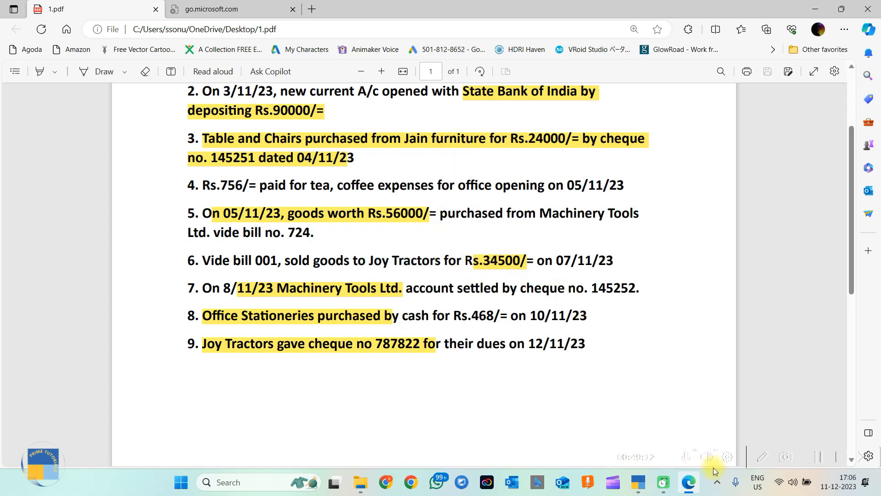
{"action": "left_click", "coordinate": [640, 486]}
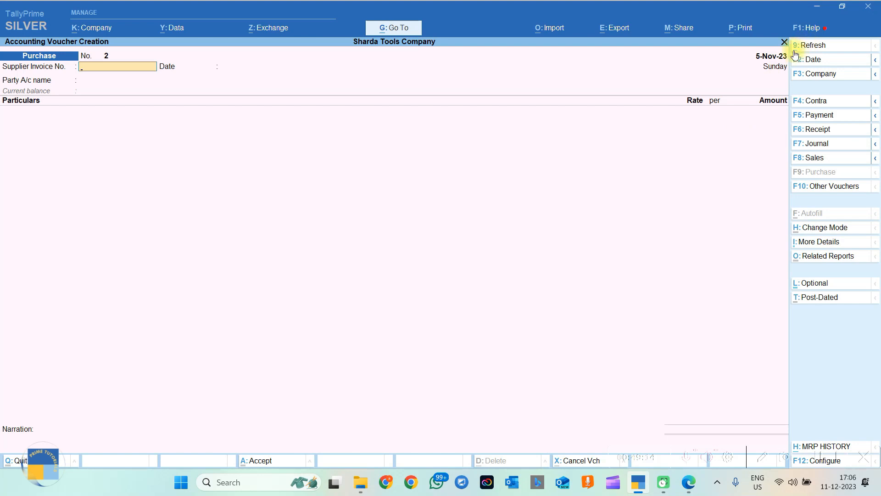
Switch to a Sales voucher and date it 7-11, checking the sale date in the PDF.
{"action": "left_click", "coordinate": [813, 162]}
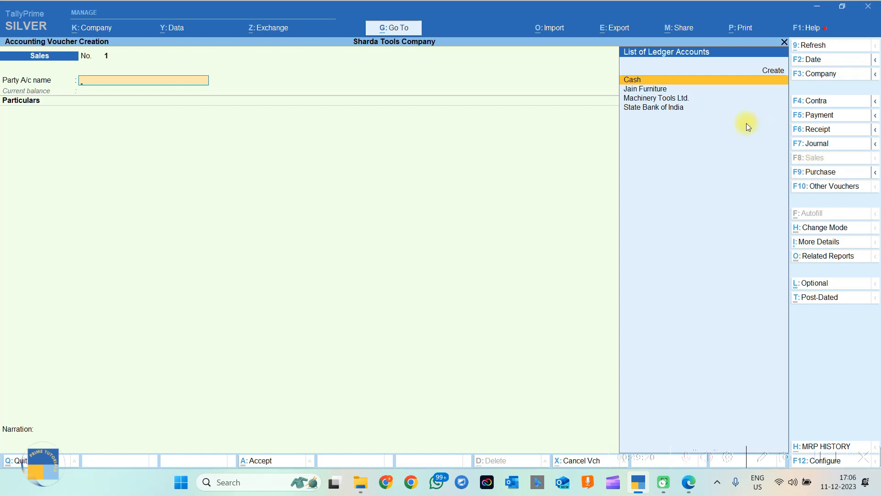
{"action": "left_click", "coordinate": [814, 60]}
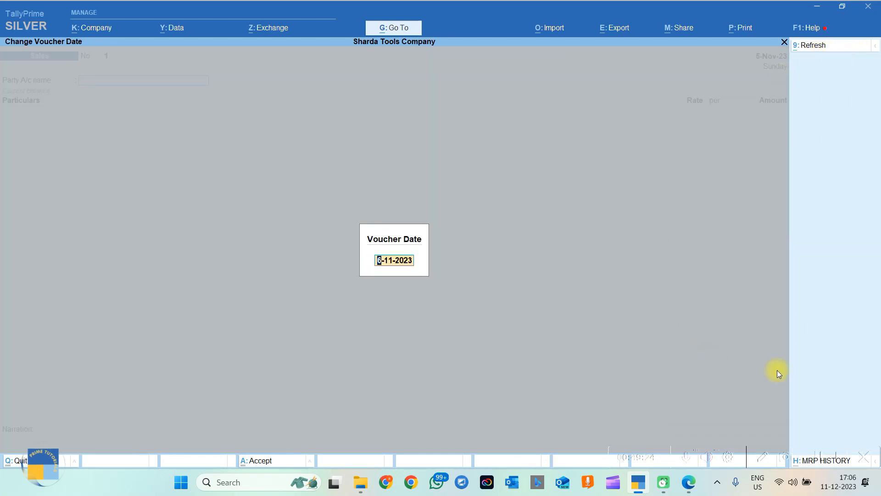
{"action": "left_click", "coordinate": [689, 481]}
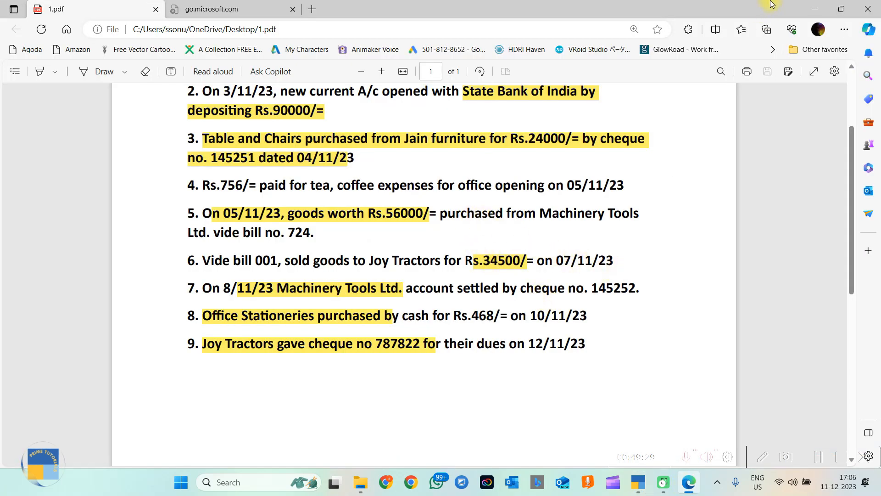
{"action": "left_click", "coordinate": [814, 9]}
{"action": "type", "text": "7-11"}
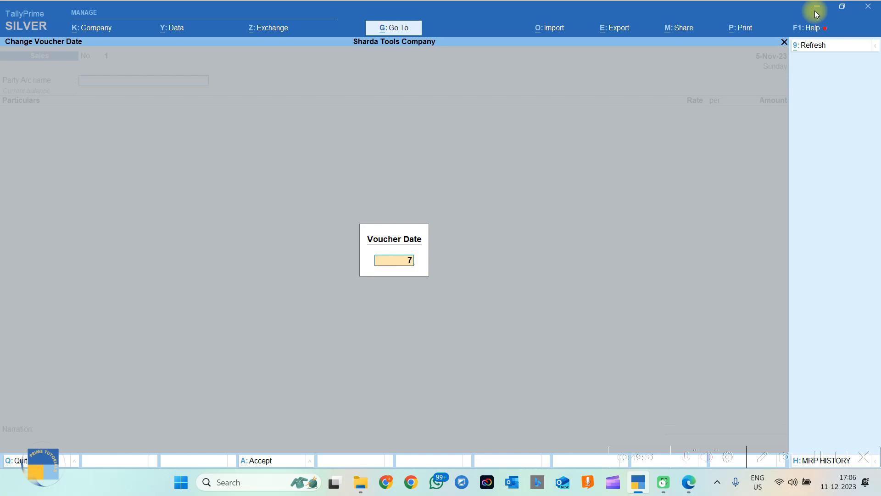
{"action": "key", "text": "Return"}
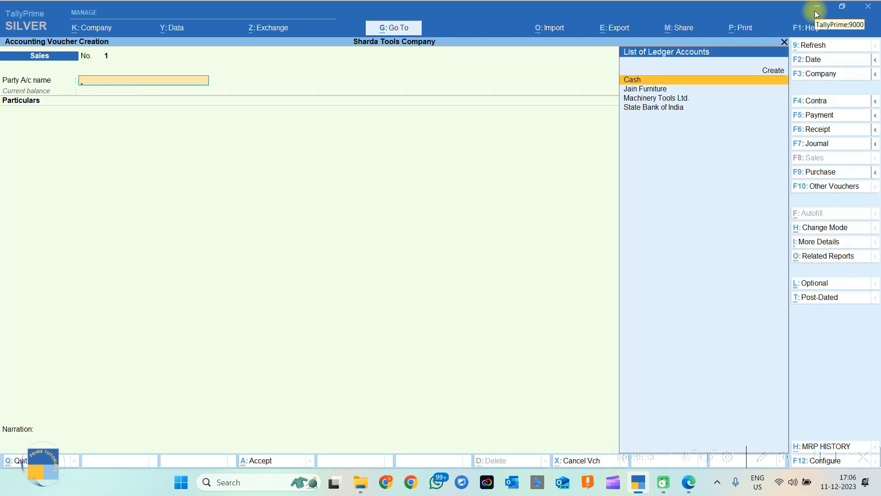
{"action": "left_click", "coordinate": [688, 481]}
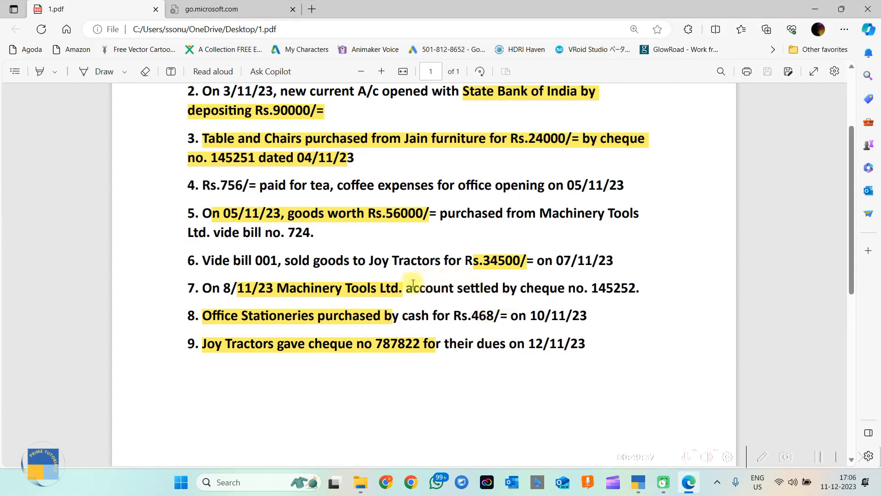
Copy 'Joy Tractors' from PDF line 6 and create it as a Sundry Debtors party ledger.
{"action": "left_click_drag", "start_coordinate": [357, 259], "coordinate": [440, 254]}
{"action": "double_click", "coordinate": [439, 263]}
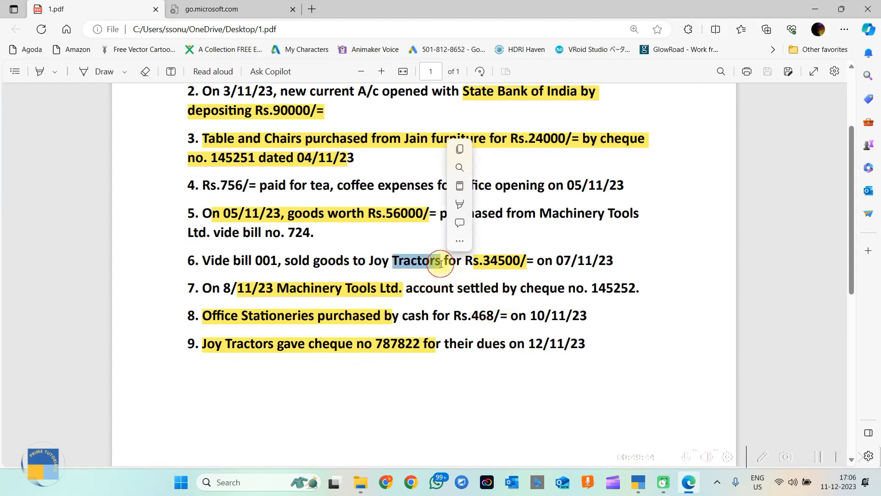
{"action": "key", "text": "alt+Tab"}
{"action": "key", "text": "alt+c"}
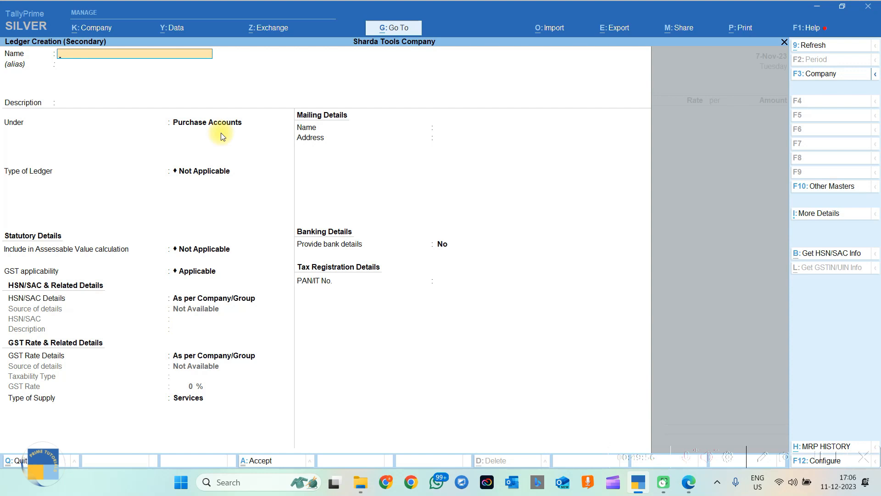
{"action": "key", "text": "ctrl"}
{"action": "key", "text": "ctrl+v"}
{"action": "key", "text": "Return"}
{"action": "key", "text": "Return"}
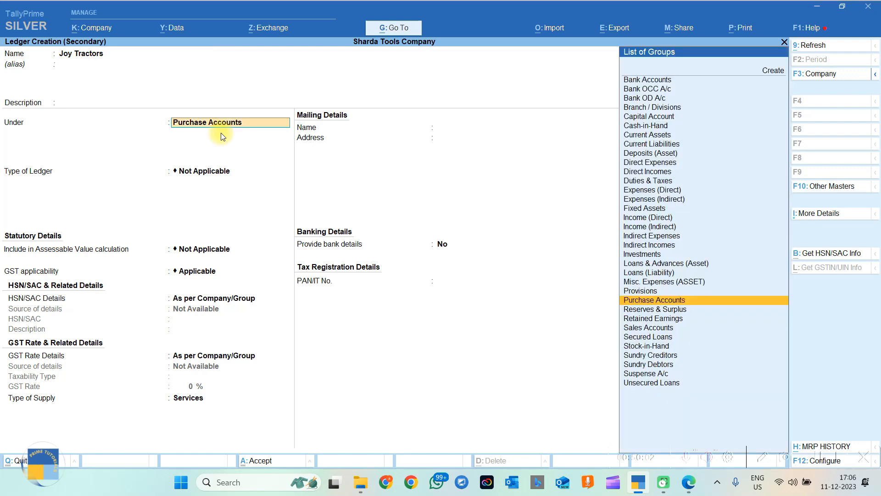
{"action": "type", "text": "Sun"}
{"action": "key", "text": "Down"}
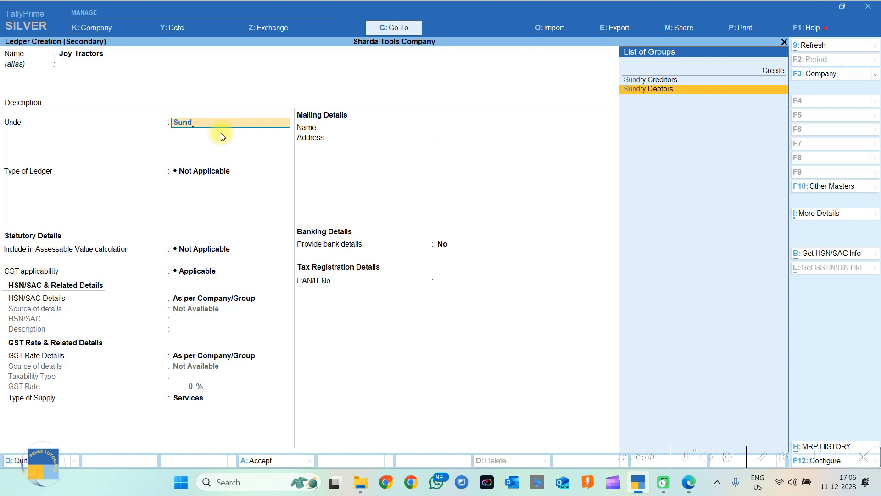
{"action": "key", "text": "Return"}
{"action": "key", "text": "Return"}
{"action": "key", "text": "Return"}
{"action": "key", "text": "Return"}
{"action": "key", "text": "Return"}
{"action": "key", "text": "Return"}
{"action": "key", "text": "Return"}
{"action": "key", "text": "Return"}
{"action": "key", "text": "Return"}
{"action": "key", "text": "Return"}
{"action": "key", "text": "Return"}
{"action": "key", "text": "Return"}
{"action": "key", "text": "Return"}
{"action": "key", "text": "Return"}
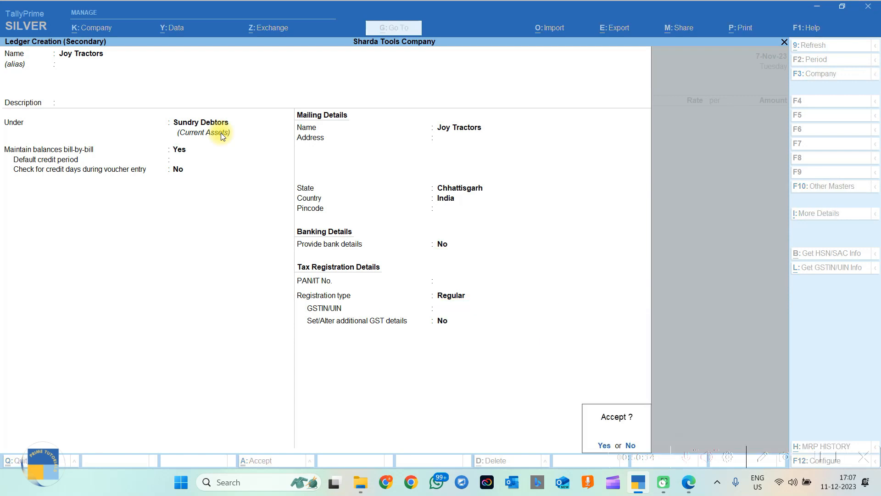
{"action": "key", "text": "Return"}
{"action": "key", "text": "Return"}
{"action": "key", "text": "Return"}
{"action": "key", "text": "Return"}
{"action": "key", "text": "Return"}
{"action": "key", "text": "Return"}
{"action": "key", "text": "Return"}
{"action": "key", "text": "Return"}
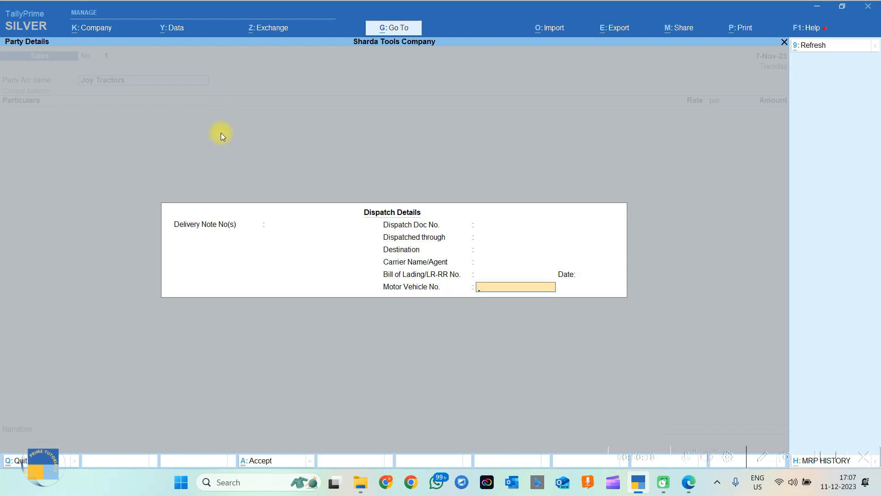
{"action": "key", "text": "Return"}
{"action": "key", "text": "Return"}
{"action": "key", "text": "Return"}
{"action": "key", "text": "Return"}
{"action": "key", "text": "Return"}
{"action": "key", "text": "Return"}
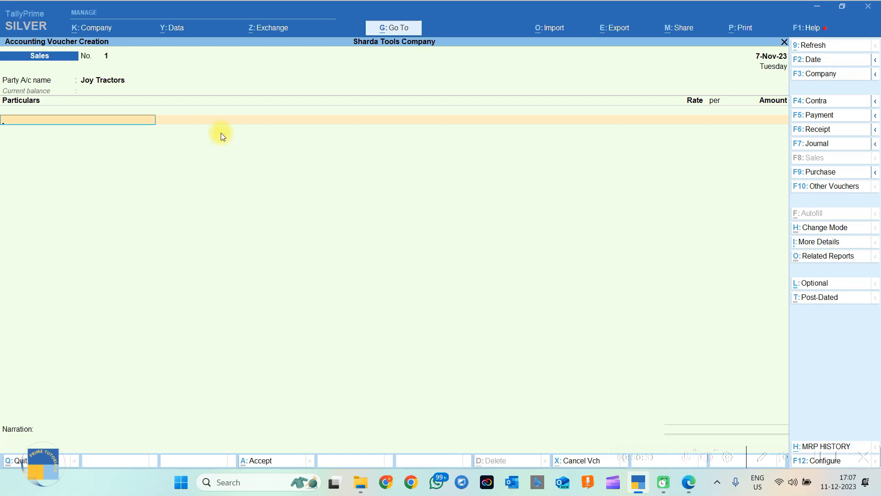
Create a 'Sales Accounts' ledger under the Sales Accounts group, keeping the GST defaults.
{"action": "key", "text": "alt+c"}
{"action": "type", "text": "Sales Accounts"}
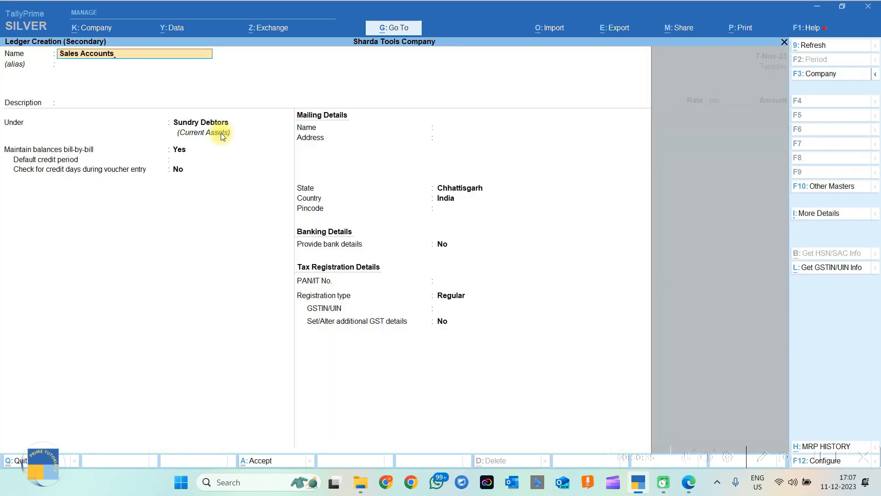
{"action": "key", "text": "Return"}
{"action": "key", "text": "Return"}
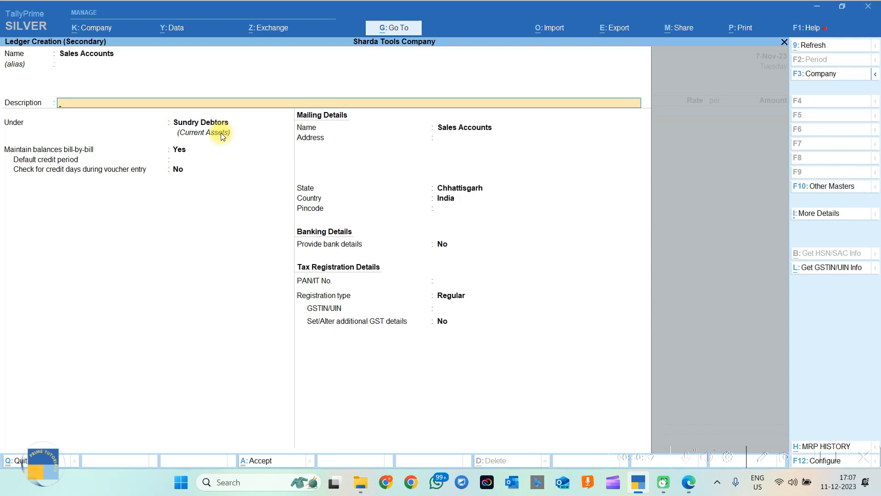
{"action": "key", "text": "Return"}
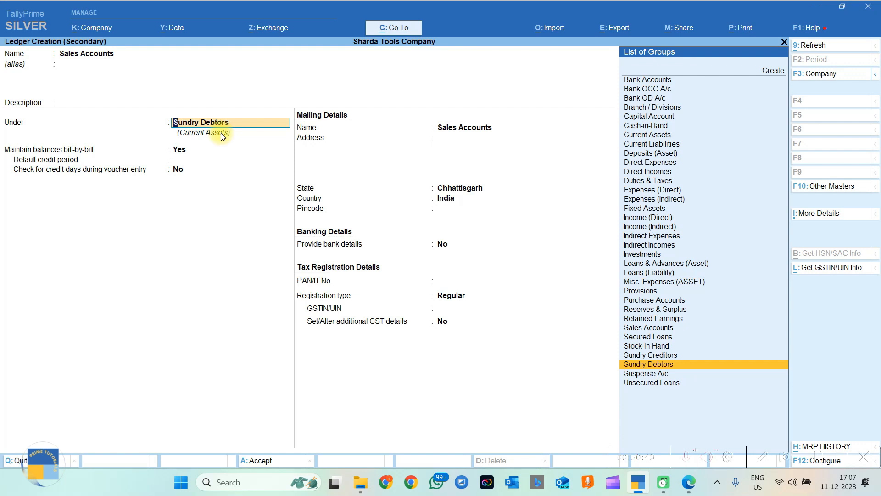
{"action": "type", "text": "Sales"}
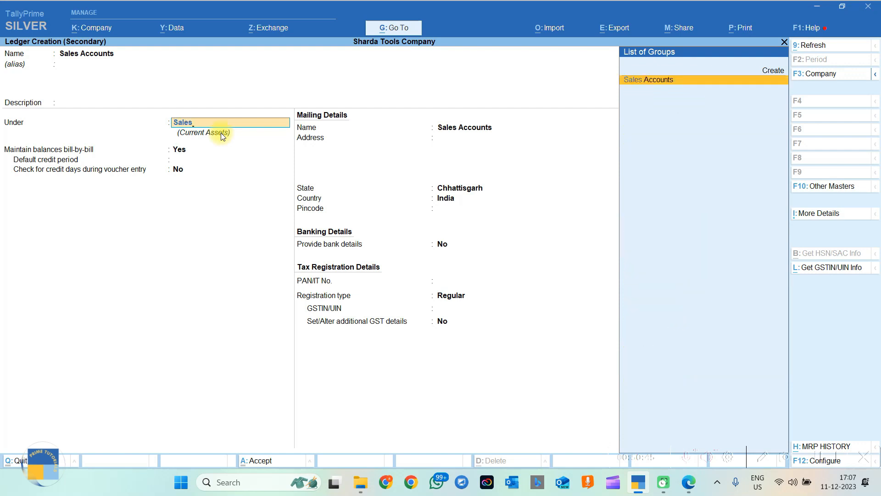
{"action": "key", "text": "Return"}
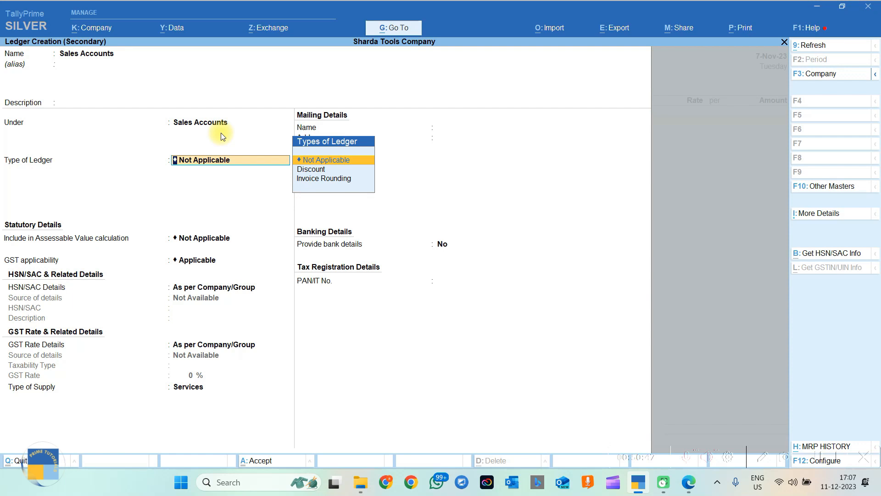
{"action": "key", "text": "Return"}
{"action": "key", "text": "Return"}
{"action": "key", "text": "Return"}
{"action": "key", "text": "Return"}
{"action": "key", "text": "Return"}
{"action": "key", "text": "Return"}
{"action": "key", "text": "Return"}
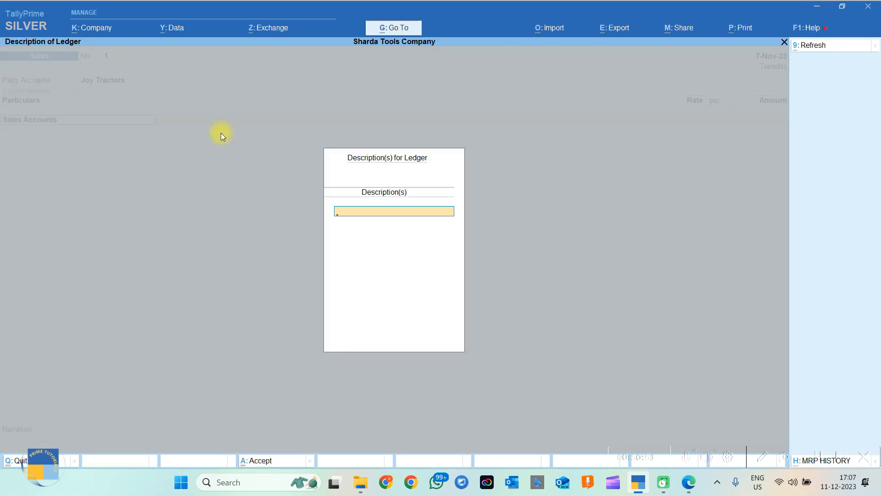
{"action": "key", "text": "Return"}
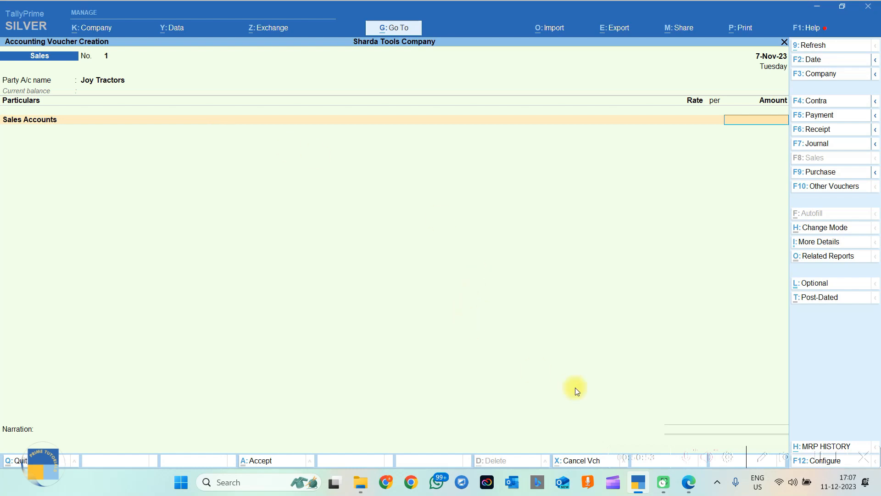
Look up 34500 in the PDF and enter 34,500 as the Sales Accounts amount.
{"action": "left_click", "coordinate": [688, 481]}
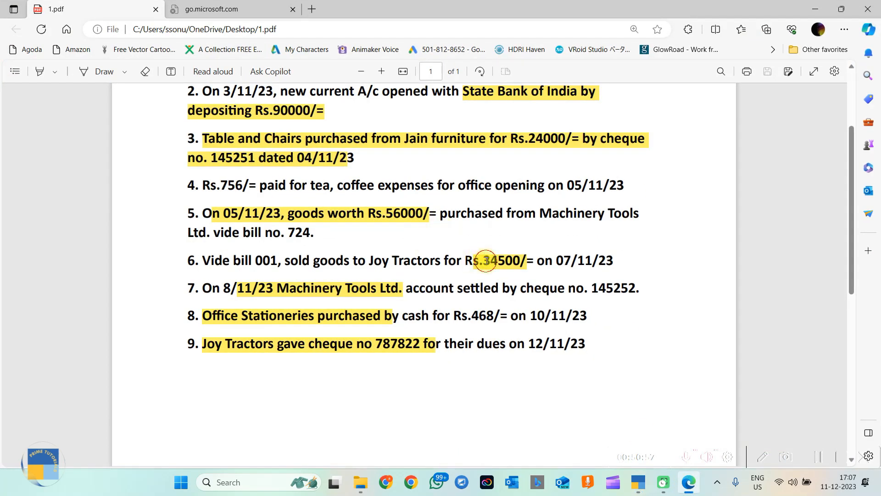
{"action": "left_click_drag", "start_coordinate": [483, 261], "coordinate": [533, 262]}
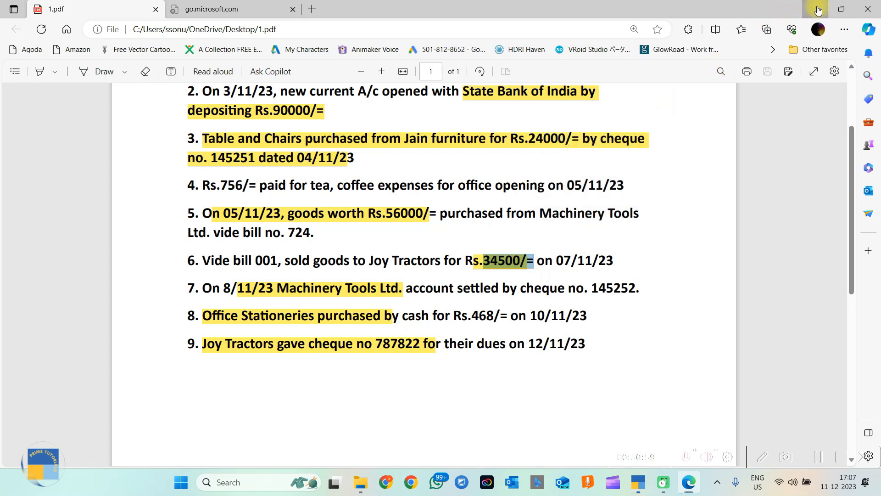
{"action": "left_click", "coordinate": [817, 10]}
{"action": "type", "text": "34,500"}
{"action": "key", "text": "Return"}
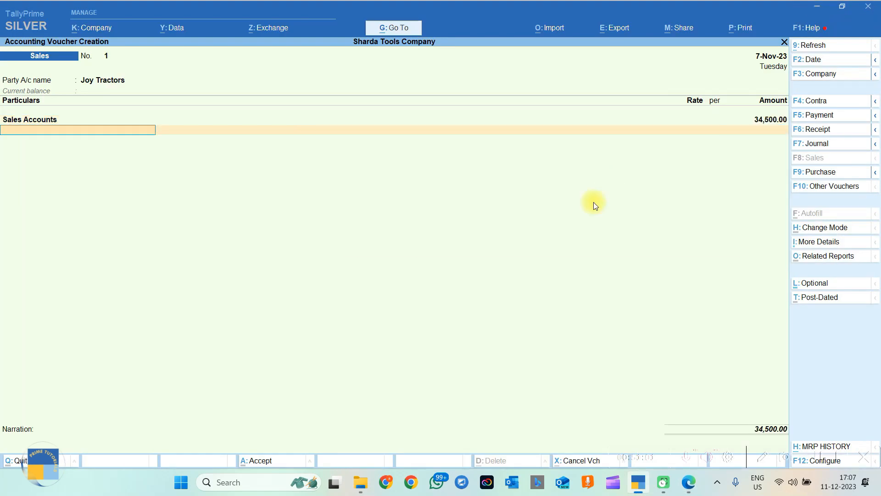
Record Joy Tractors' bill as New Ref 001 for 34,500 Dr.
{"action": "key", "text": "Return"}
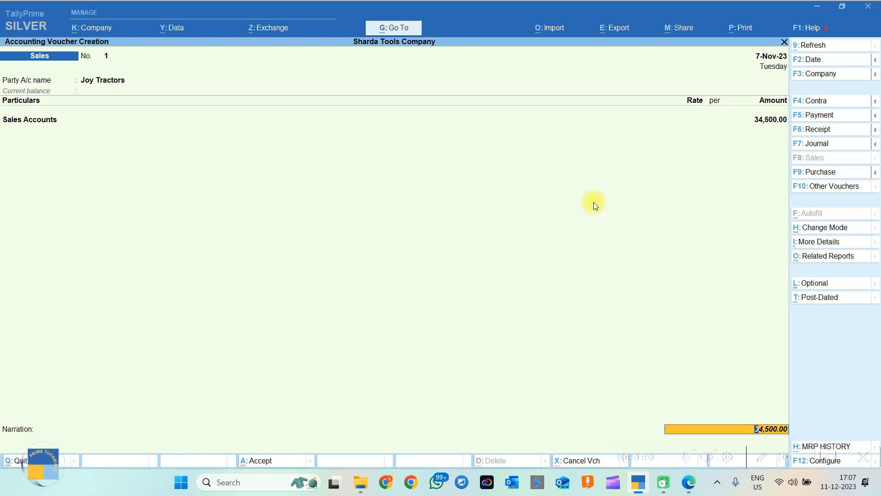
{"action": "key", "text": "Return"}
{"action": "key", "text": "Return"}
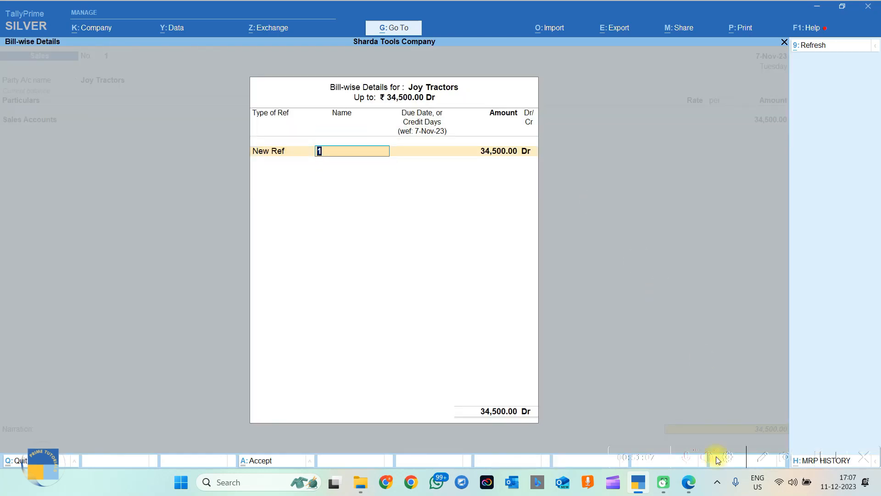
{"action": "mouse_move", "coordinate": [688, 482]}
{"action": "mouse_move", "coordinate": [656, 411]}
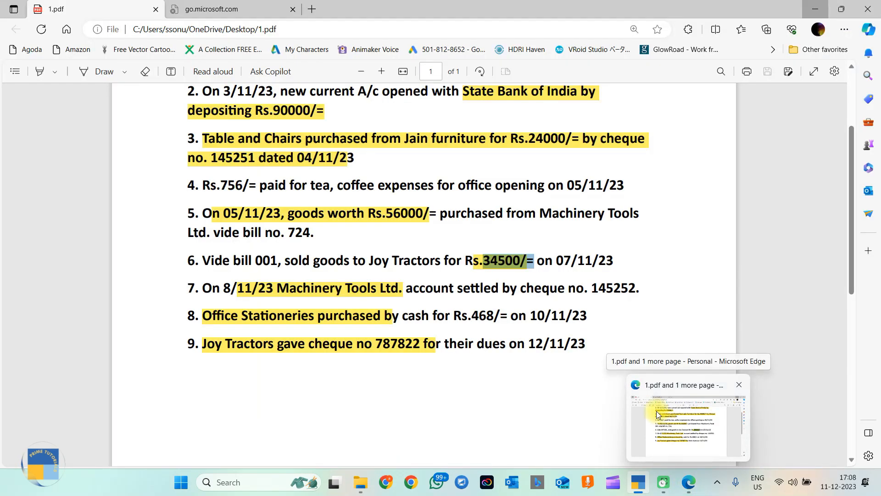
{"action": "type", "text": "001"}
{"action": "key", "text": "Return"}
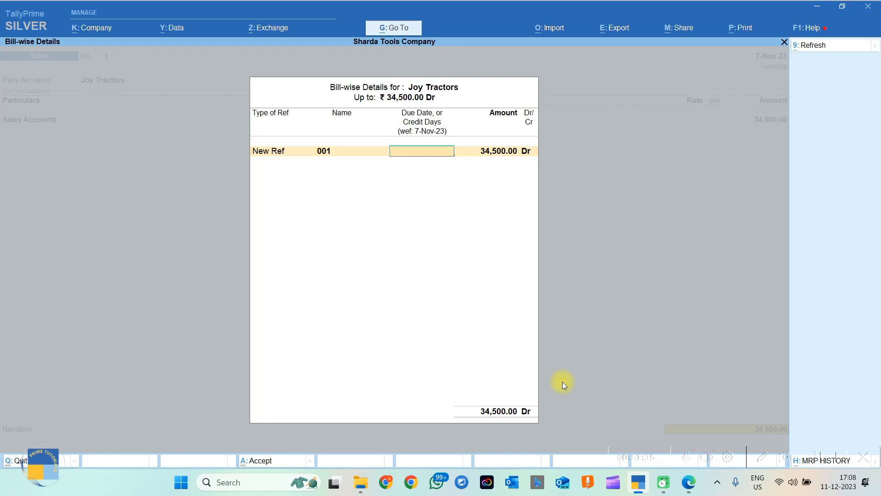
{"action": "key", "text": "Return"}
{"action": "left_click", "coordinate": [417, 152]}
{"action": "key", "text": "Return"}
{"action": "key", "text": "Return"}
{"action": "key", "text": "Return"}
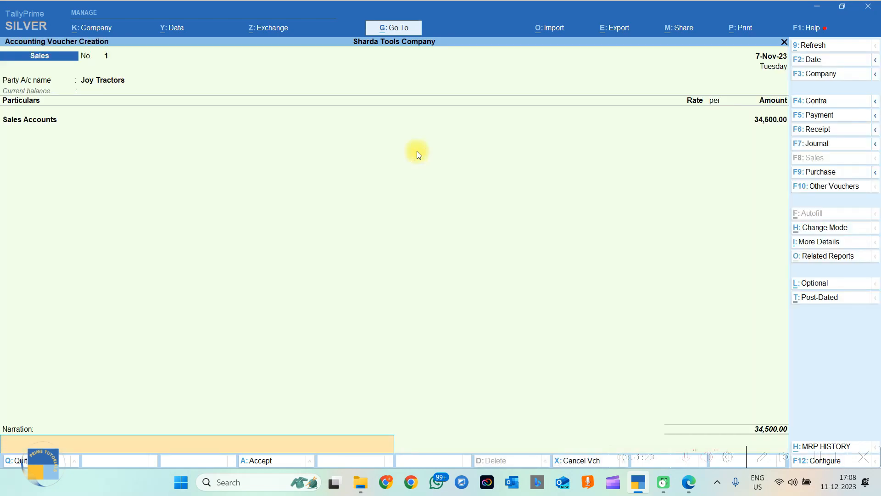
Copy transaction 6's sale description from the PDF.
{"action": "left_click", "coordinate": [689, 482]}
{"action": "left_click_drag", "start_coordinate": [202, 260], "coordinate": [629, 288]}
{"action": "left_click_drag", "start_coordinate": [687, 259], "coordinate": [624, 258]}
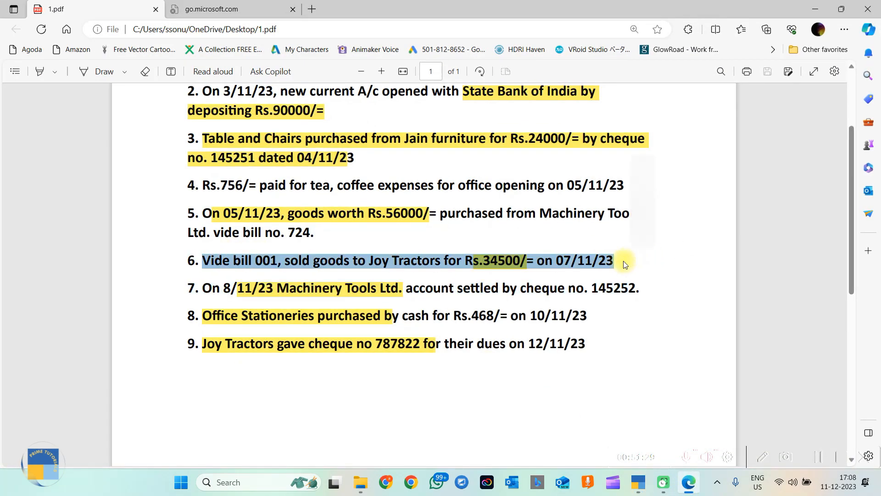
{"action": "key", "text": "ctrl+c"}
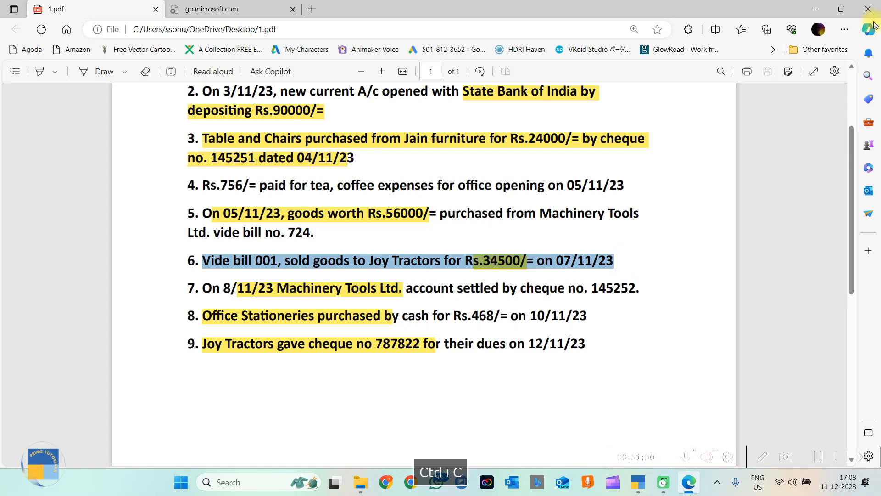
{"action": "left_click", "coordinate": [815, 9]}
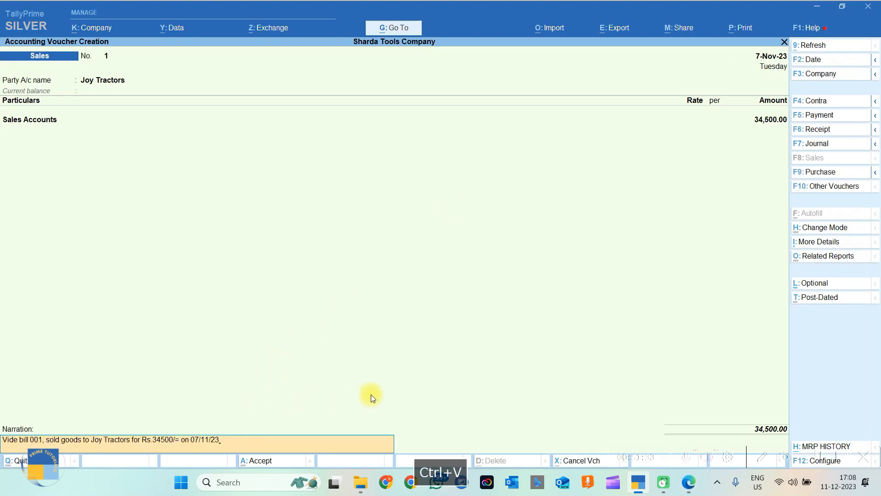
Save the Sales voucher and select the start of item 7 in the PDF.
{"action": "key", "text": "Return"}
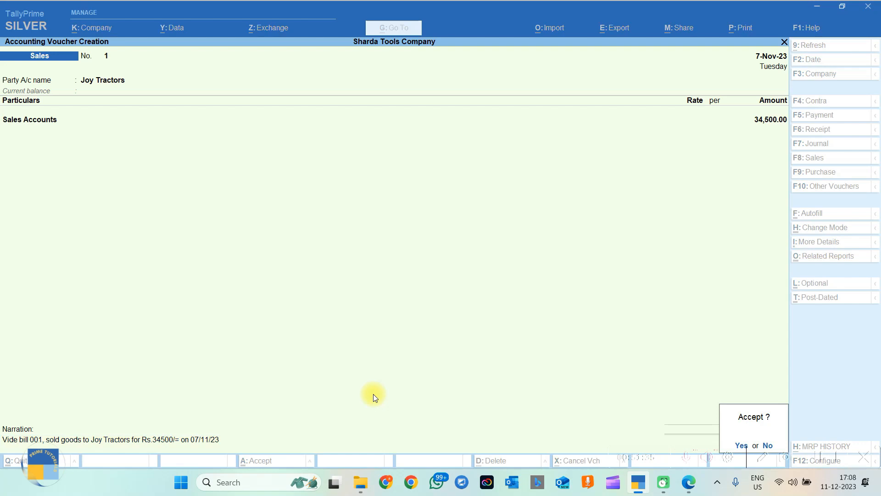
{"action": "key", "text": "Return"}
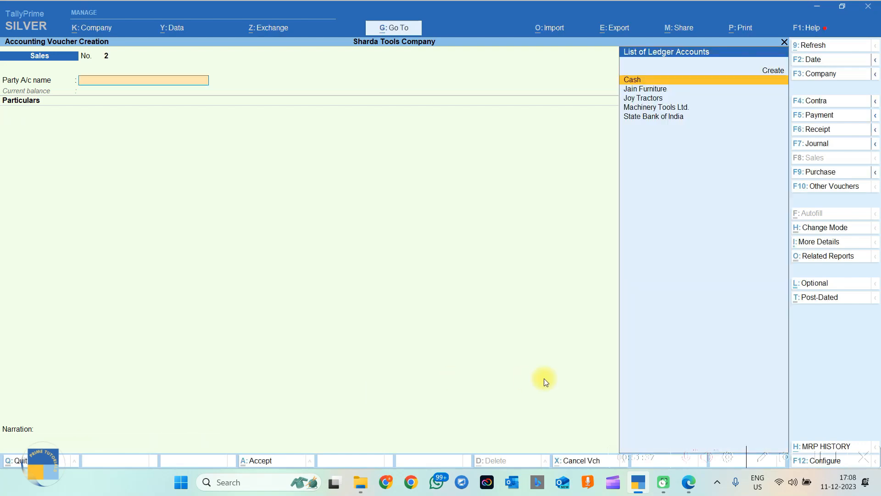
{"action": "left_click", "coordinate": [690, 483]}
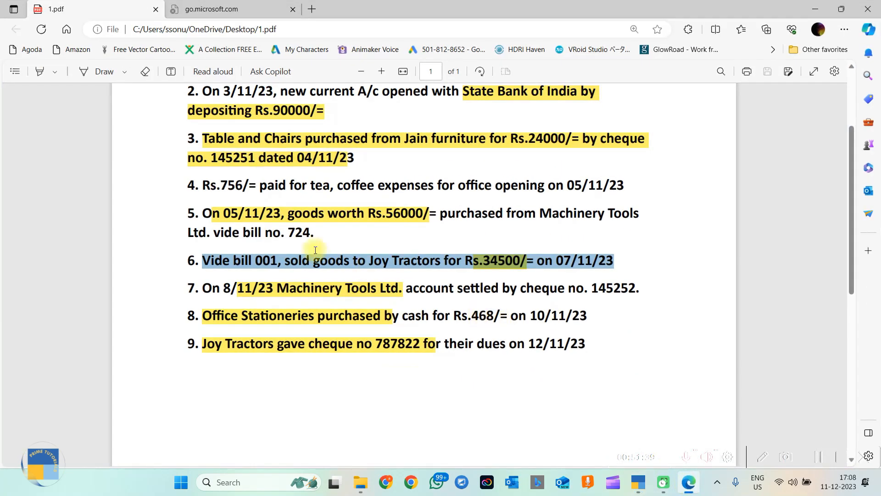
{"action": "left_click_drag", "start_coordinate": [203, 288], "coordinate": [453, 288]}
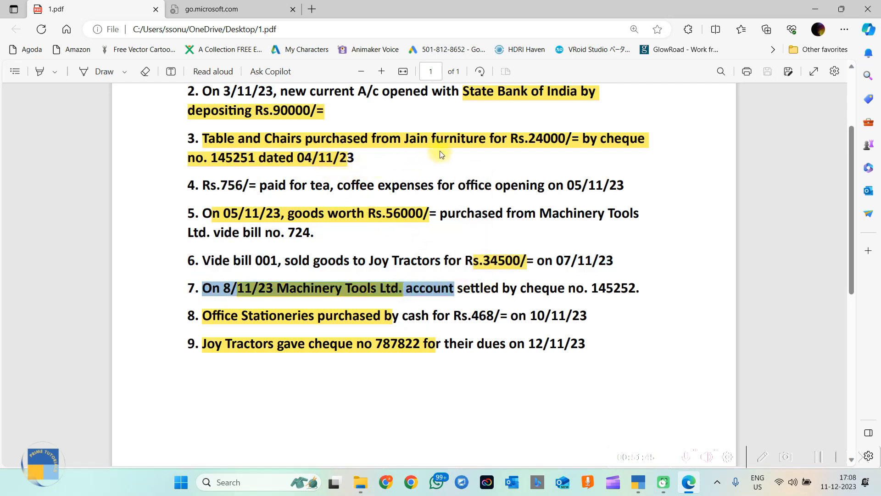
Select item 5's Machinery Tools Ltd. text, 56000 amount and cheque 145252 in the PDF, then return to TallyPrime.
{"action": "left_click_drag", "start_coordinate": [269, 213], "coordinate": [457, 258]}
{"action": "right_click", "coordinate": [315, 282]}
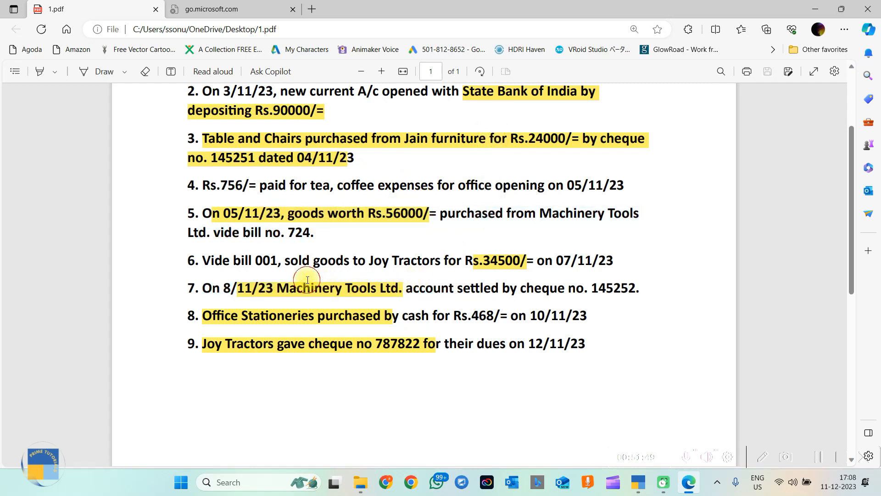
{"action": "left_click_drag", "start_coordinate": [642, 289], "coordinate": [589, 287]}
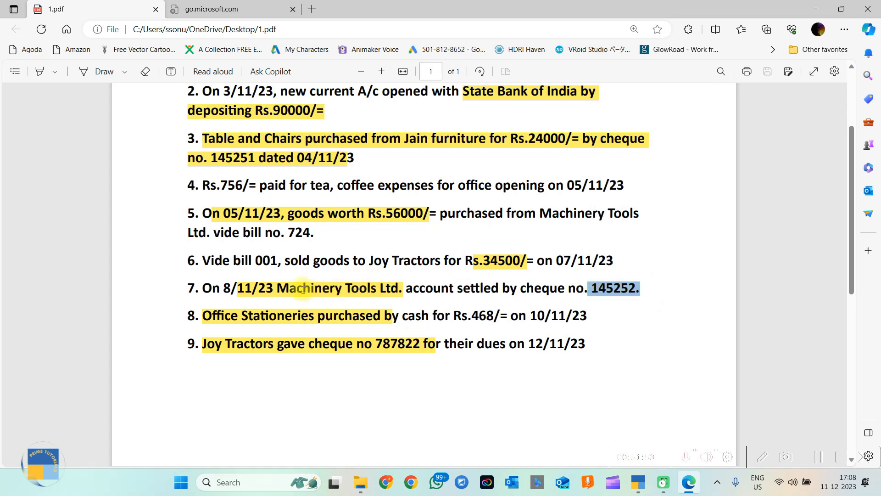
{"action": "left_click", "coordinate": [265, 287]}
{"action": "left_click_drag", "start_coordinate": [265, 288], "coordinate": [444, 288]}
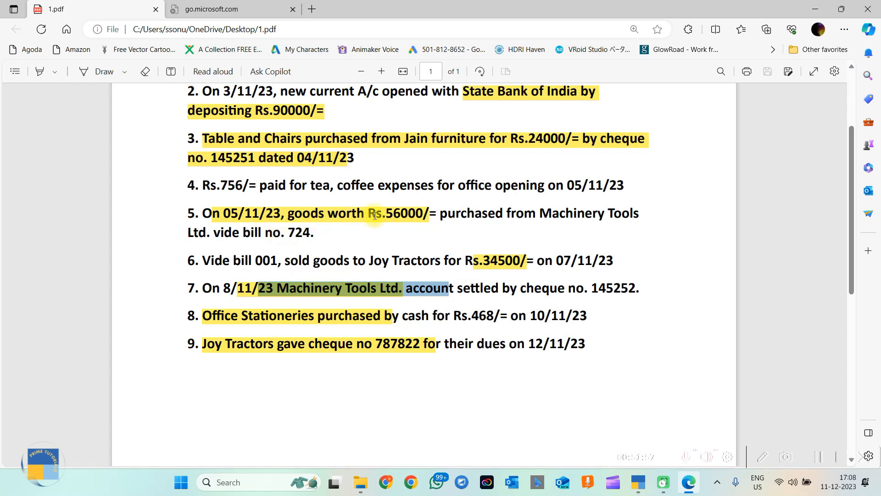
{"action": "left_click_drag", "start_coordinate": [386, 213], "coordinate": [427, 213]}
{"action": "right_click", "coordinate": [278, 281]}
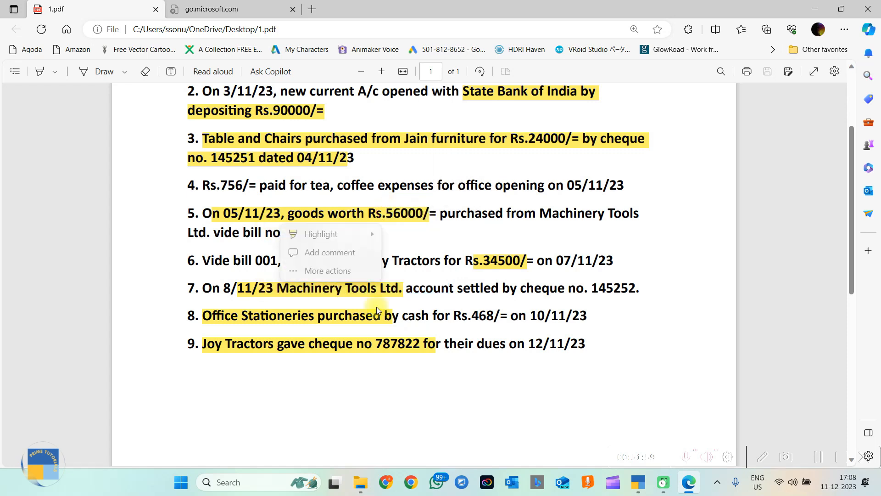
{"action": "left_click", "coordinate": [633, 486]}
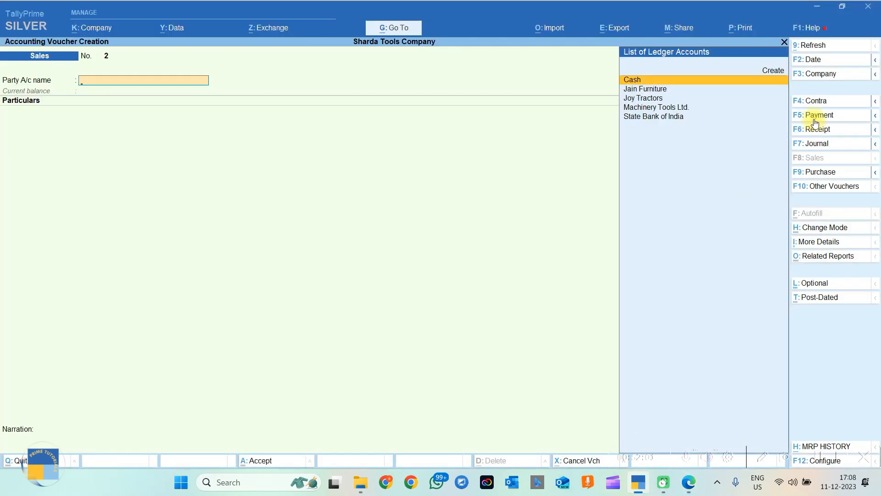
Start a Payment voucher debiting Machinery Tools Ltd. 56000 against bill 724.
{"action": "left_click", "coordinate": [816, 116]}
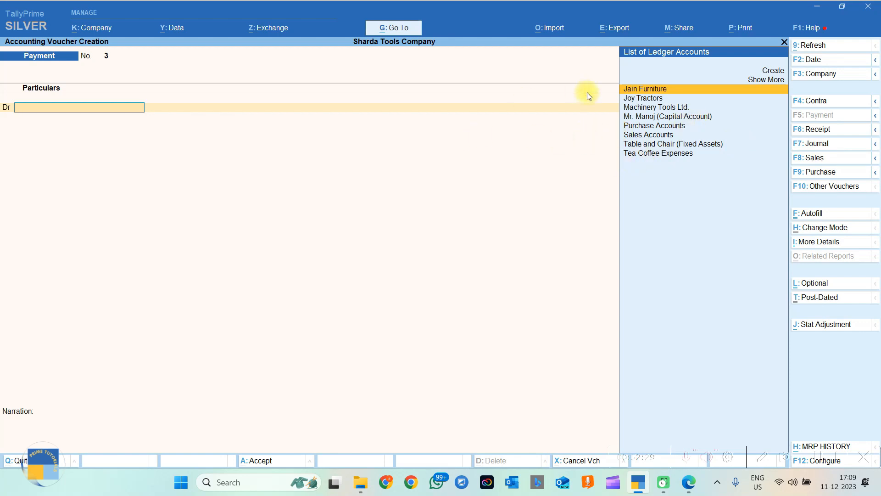
{"action": "left_click", "coordinate": [655, 110]}
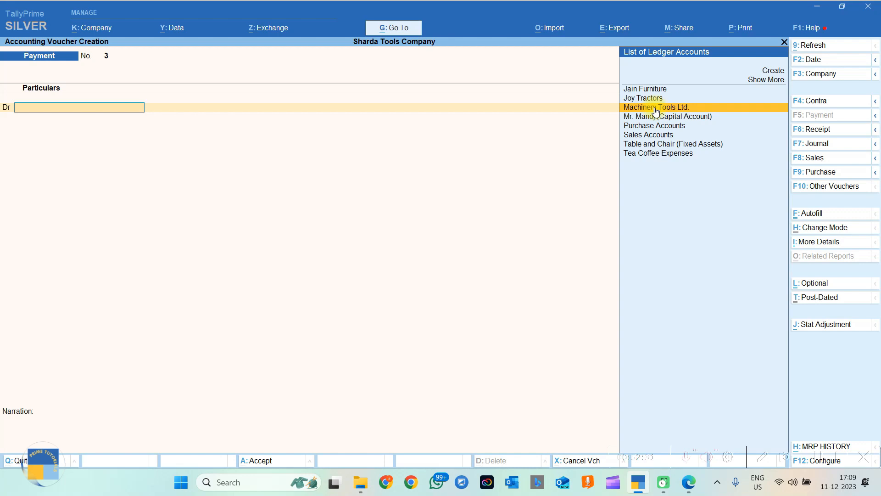
{"action": "left_click", "coordinate": [655, 110]}
{"action": "type", "text": "56000"}
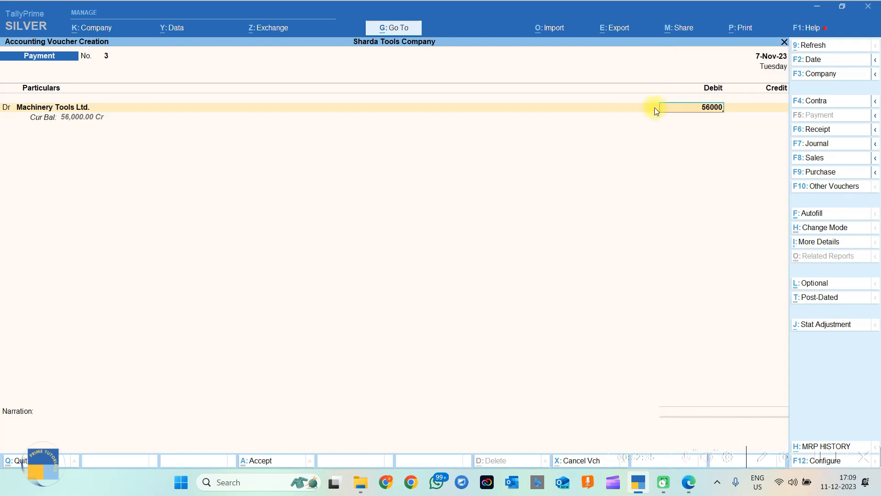
{"action": "key", "text": "Return"}
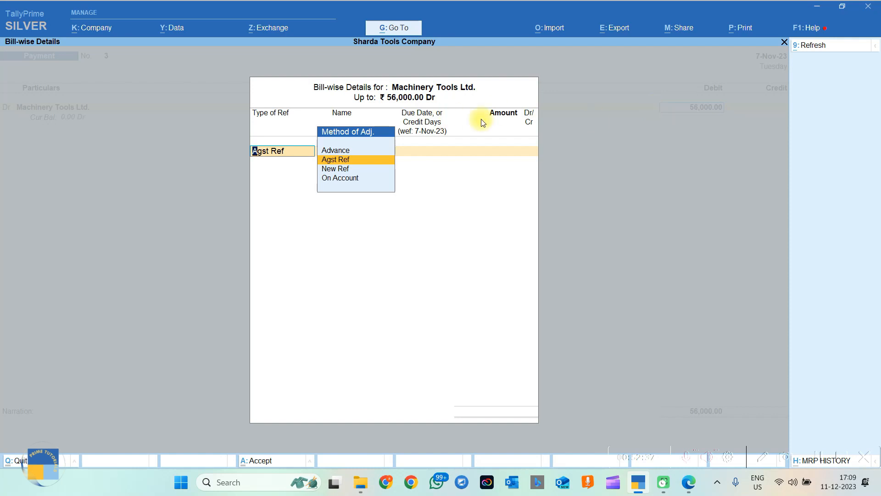
{"action": "key", "text": "Return"}
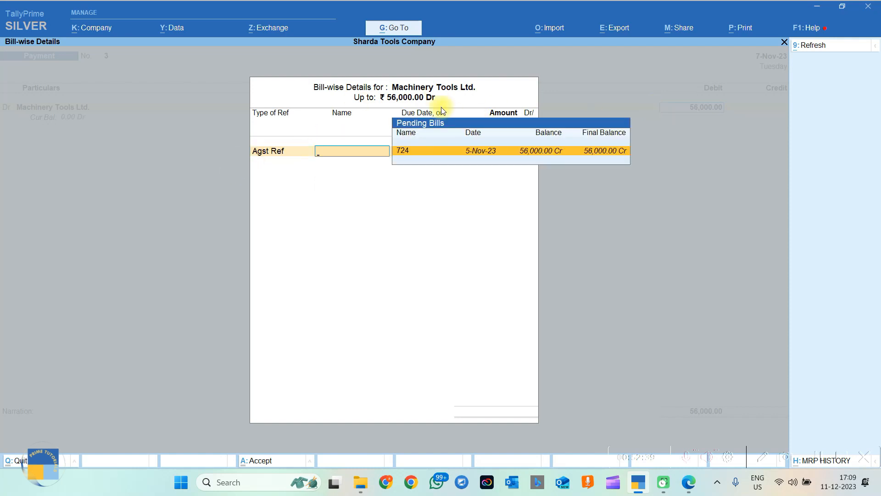
{"action": "left_click", "coordinate": [406, 153]}
{"action": "key", "text": "Return"}
{"action": "key", "text": "Return"}
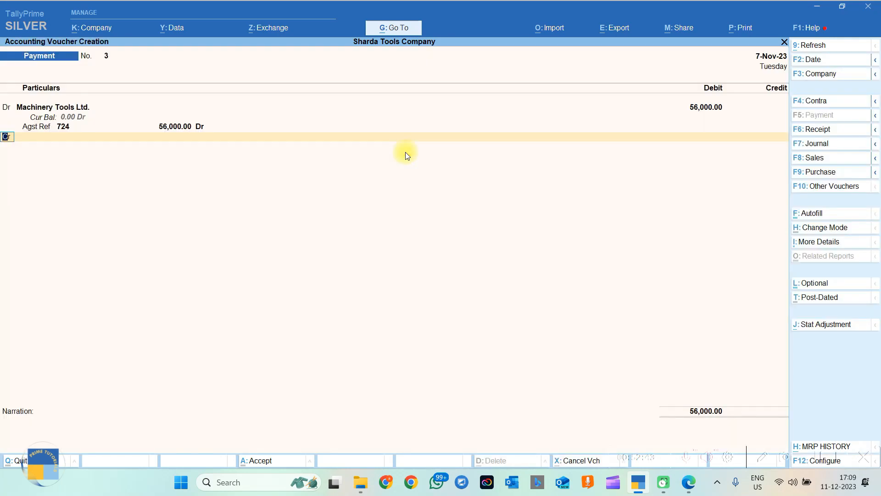
{"action": "key", "text": "Return"}
Credit State Bank of India by cheque 145252, paste item 7 as narration, and save.
{"action": "type", "text": "Sta"}
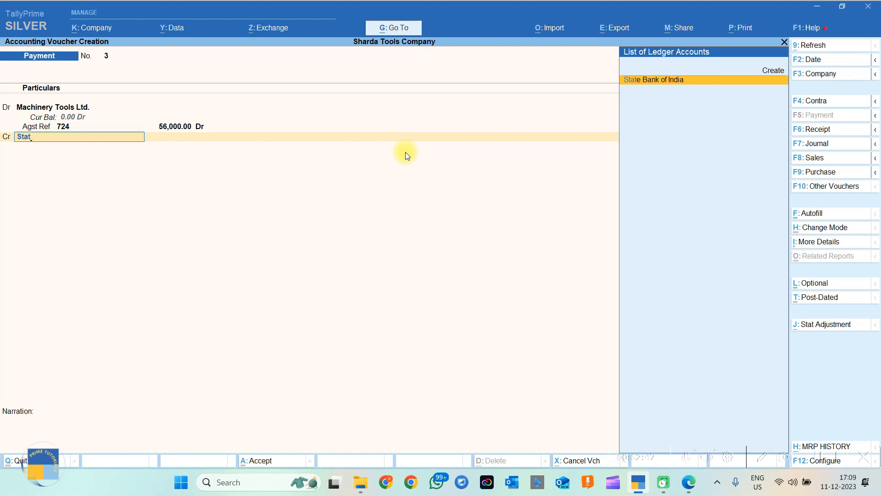
{"action": "type", "text": "t"}
{"action": "key", "text": "Return"}
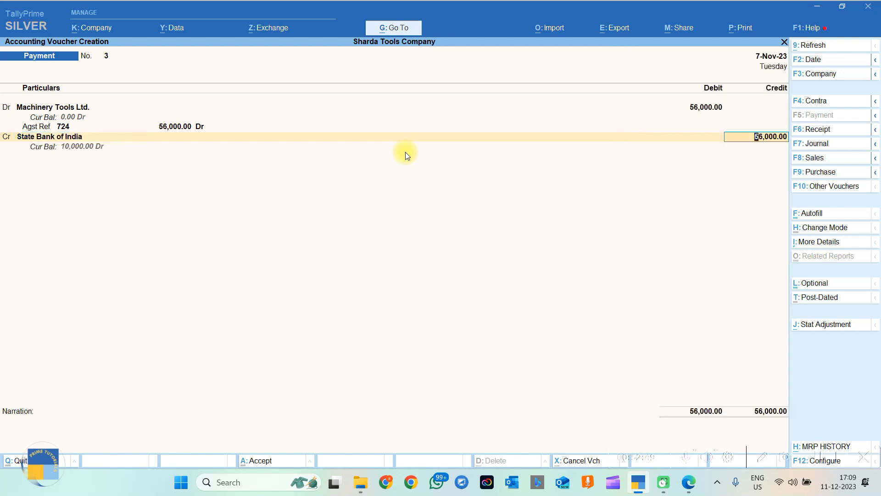
{"action": "key", "text": "Return"}
{"action": "key", "text": "Return"}
{"action": "key", "text": "Return"}
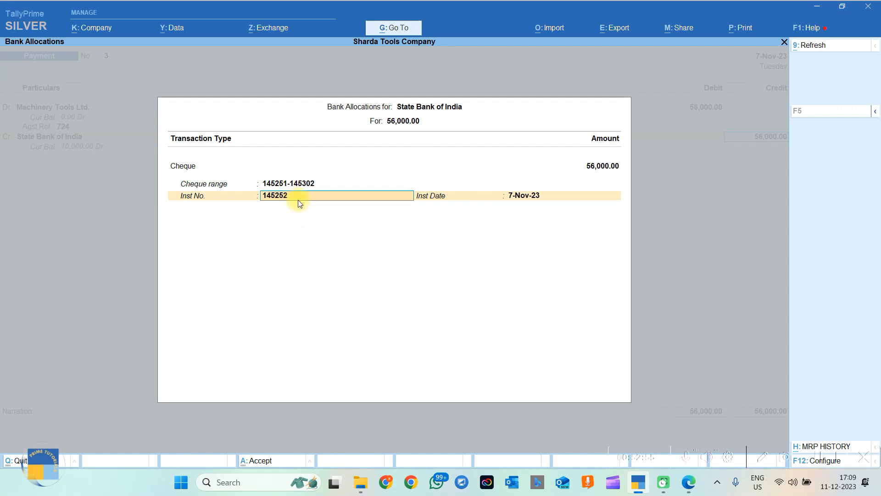
{"action": "key", "text": "Return"}
{"action": "key", "text": "Return"}
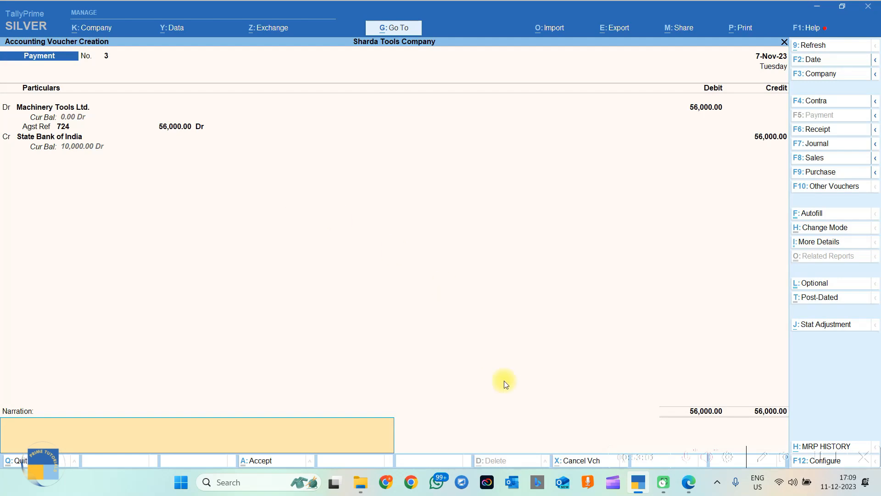
{"action": "left_click", "coordinate": [689, 482]}
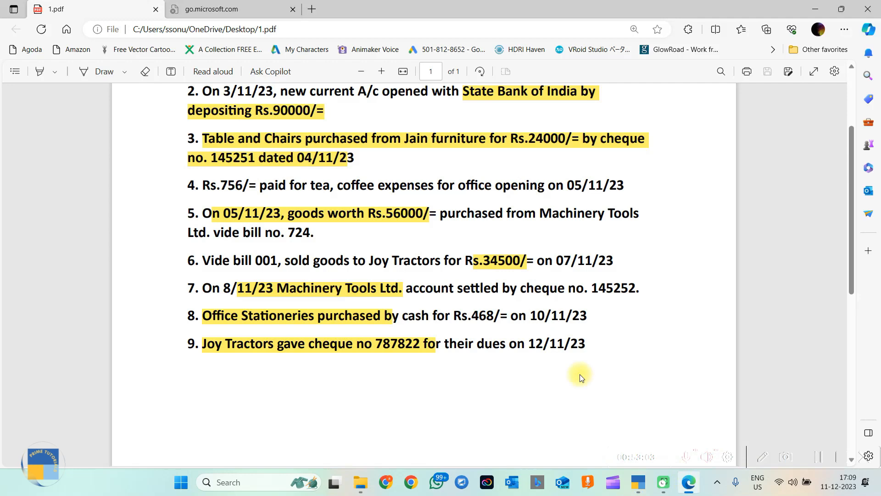
{"action": "key", "text": "alt+Tab"}
{"action": "key", "text": "ctrl+v"}
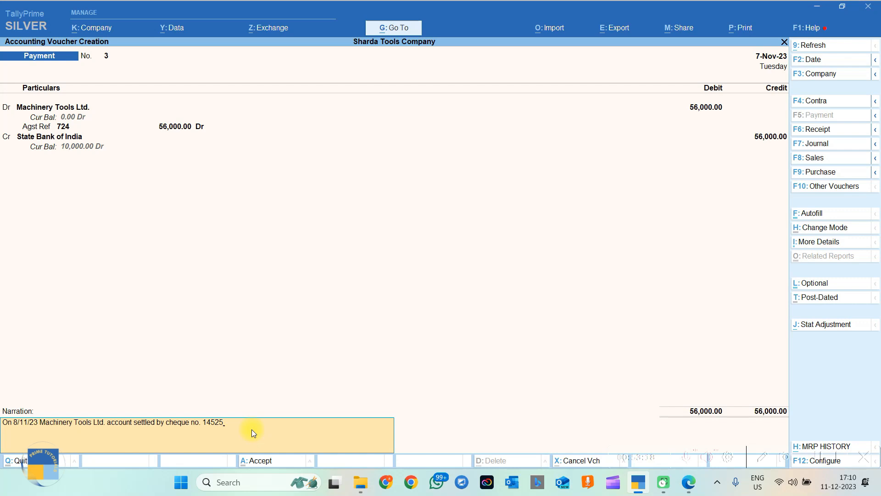
{"action": "key", "text": "Return"}
{"action": "key", "text": "Return"}
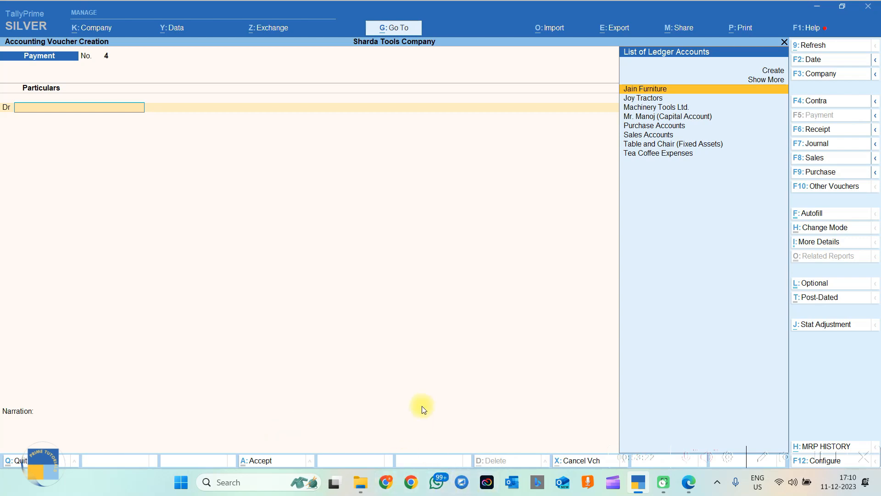
Select item 8's office stationery line in the transaction PDF.
{"action": "left_click", "coordinate": [688, 481]}
{"action": "left_click_drag", "start_coordinate": [204, 316], "coordinate": [623, 324]}
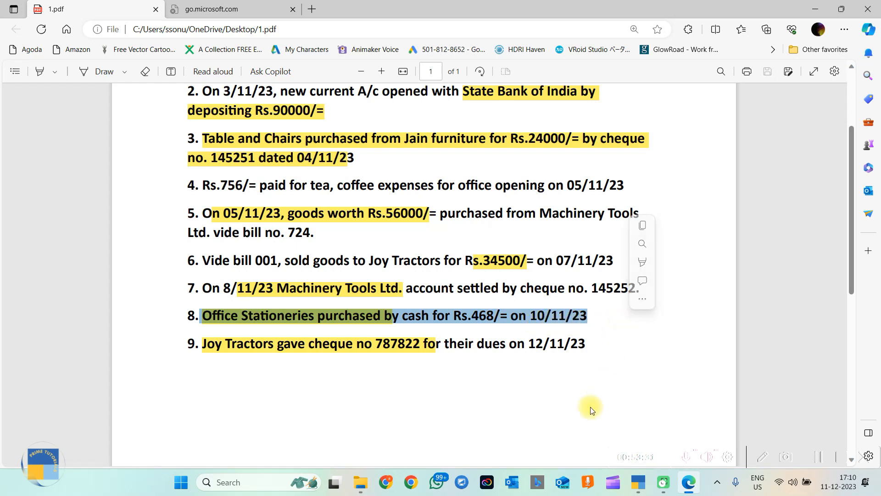
{"action": "left_click", "coordinate": [638, 482]}
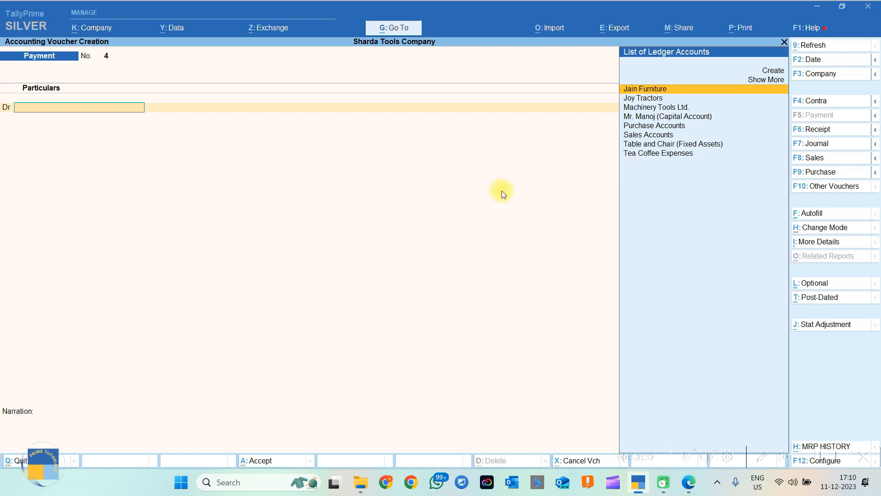
Create an Office Expenses ledger under Indirect Expenses from the debit field with Alt+C.
{"action": "key", "text": "alt"}
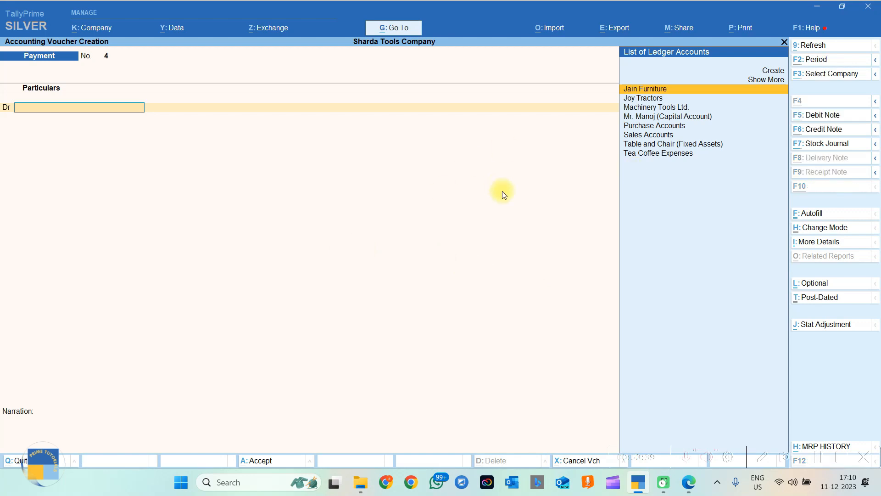
{"action": "key", "text": "alt+c"}
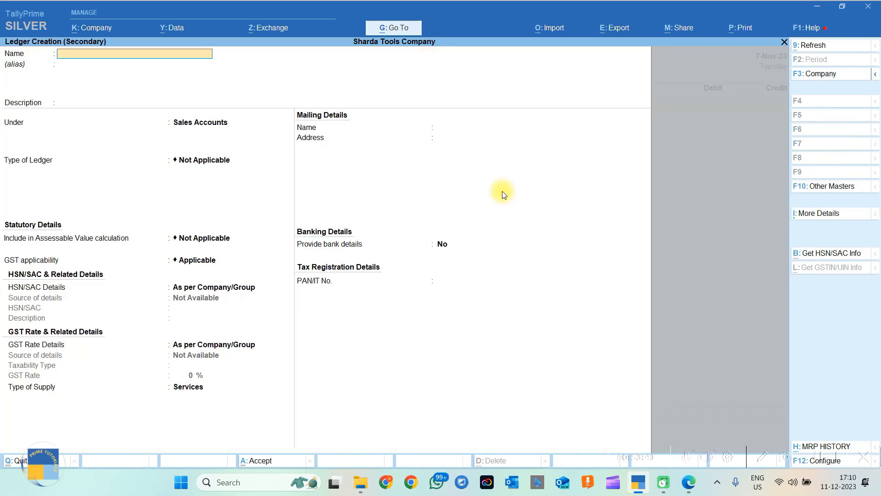
{"action": "type", "text": "Office "}
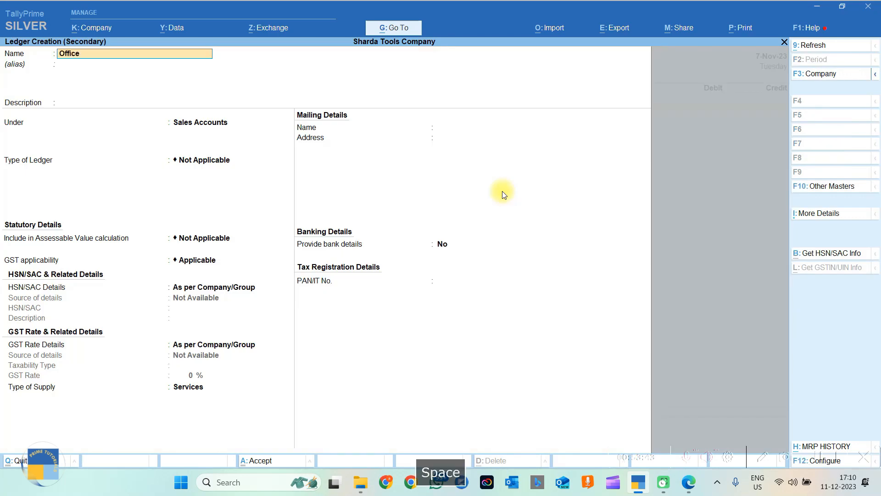
{"action": "type", "text": "Expenses"}
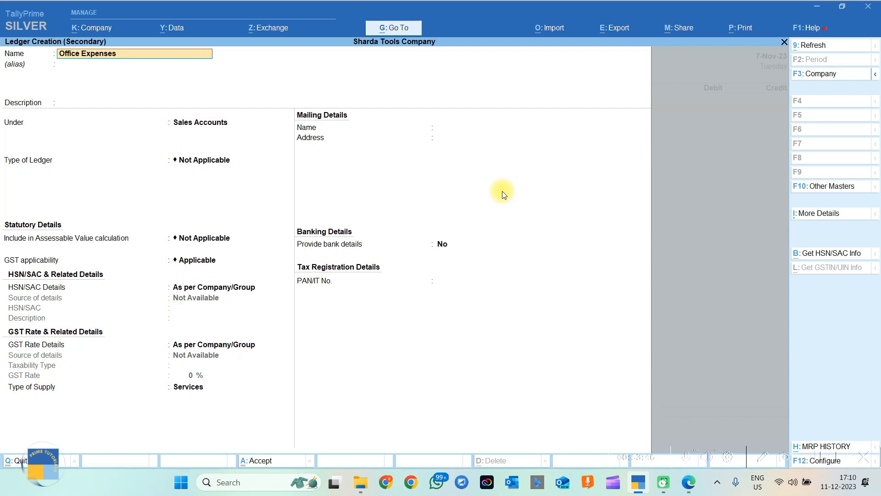
{"action": "key", "text": "Return"}
{"action": "key", "text": "Return"}
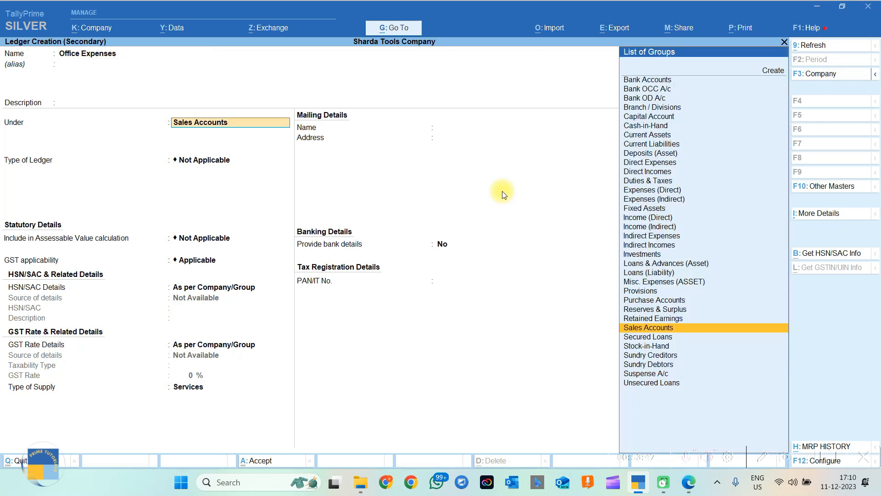
{"action": "type", "text": "Ind"}
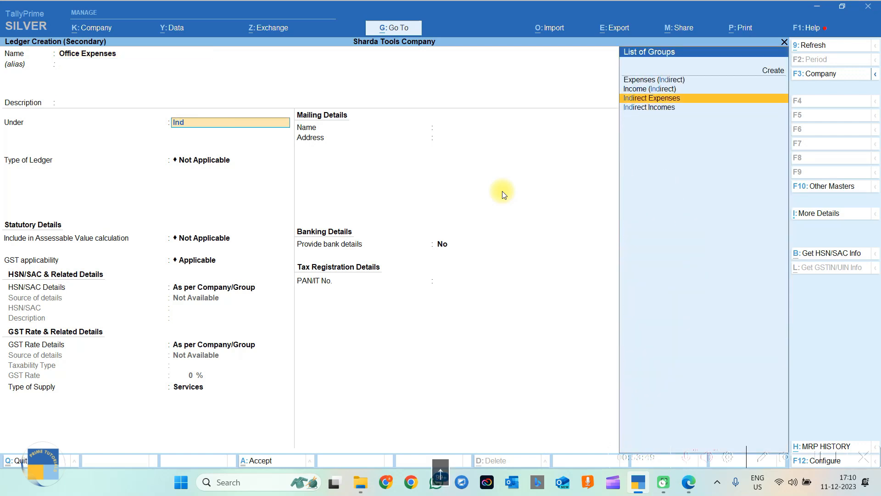
{"action": "key", "text": "Return"}
{"action": "key", "text": "Return"}
{"action": "key", "text": "Return"}
{"action": "key", "text": "Return"}
{"action": "key", "text": "ctrl+a"}
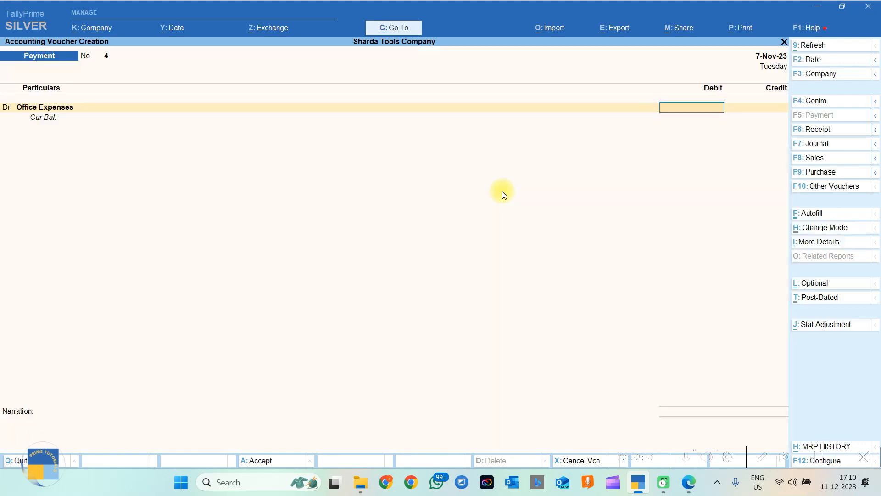
Debit Office Expenses 468 and set the voucher date to 10-Nov-23.
{"action": "key", "text": "alt+Tab"}
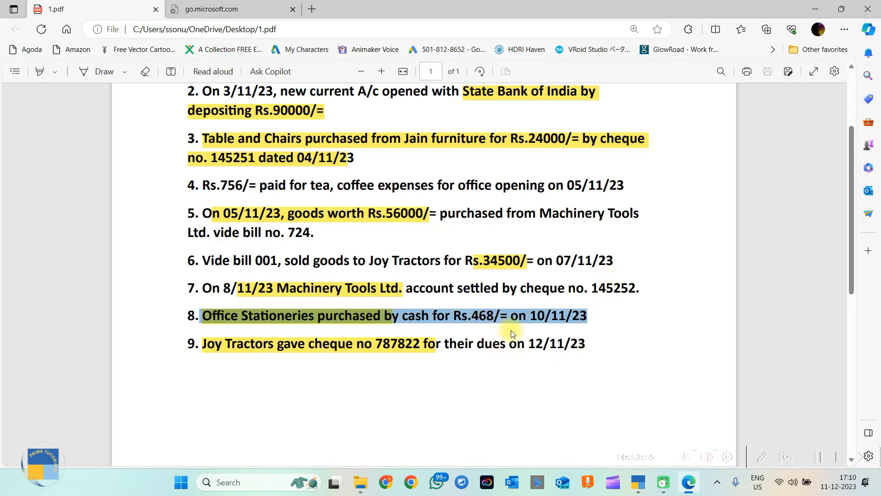
{"action": "key", "text": "alt+Tab"}
{"action": "type", "text": "468"}
{"action": "key", "text": "Return"}
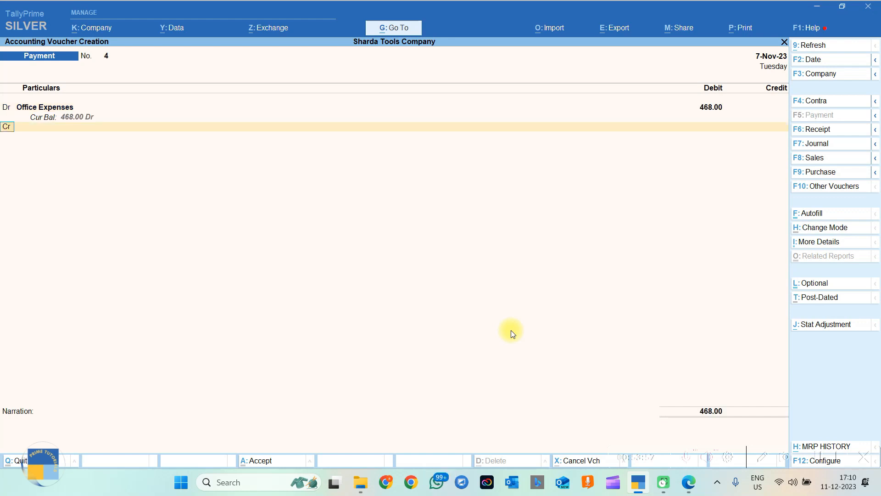
{"action": "left_click", "coordinate": [815, 60]}
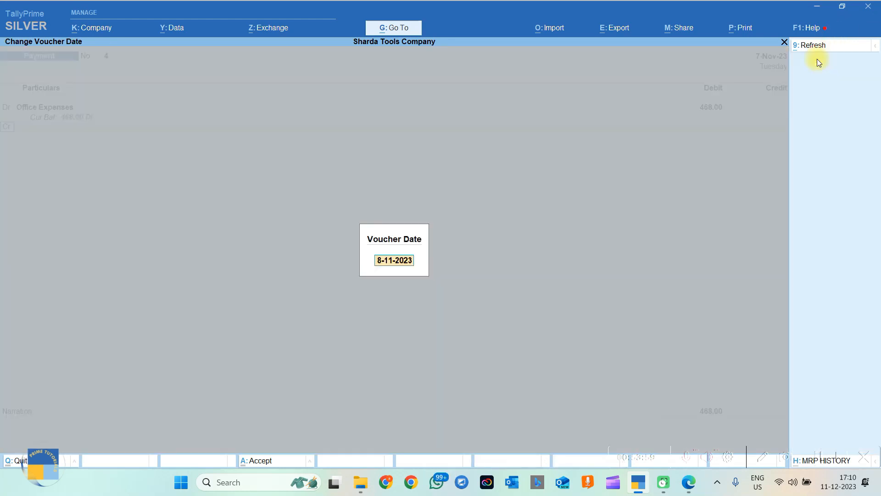
{"action": "type", "text": "1"}
{"action": "key", "text": "BackSpace"}
{"action": "type", "text": "10.11"}
{"action": "key", "text": "Return"}
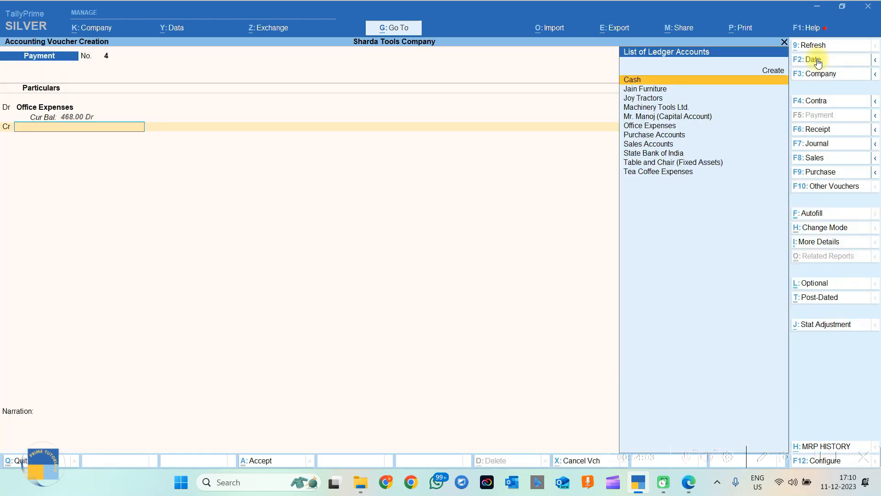
Credit Cash 468 and paste item 8's stationery purchase line as the narration.
{"action": "type", "text": "Cash"}
{"action": "key", "text": "Return"}
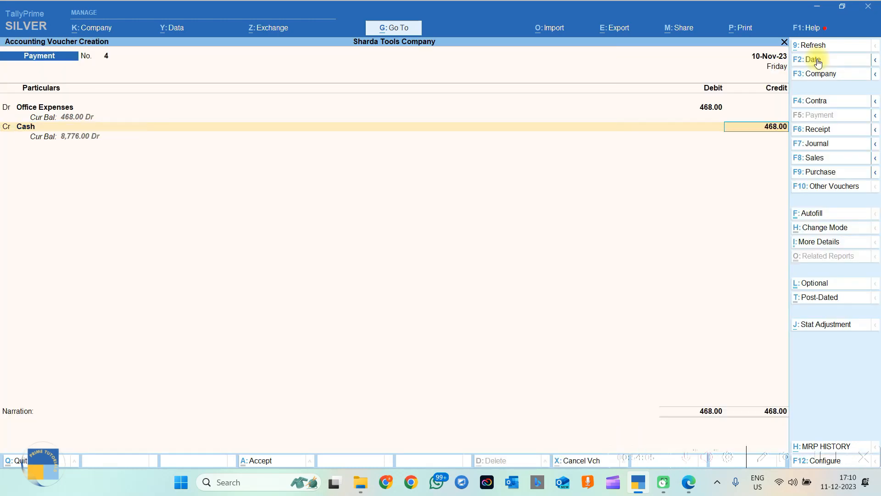
{"action": "key", "text": "Return"}
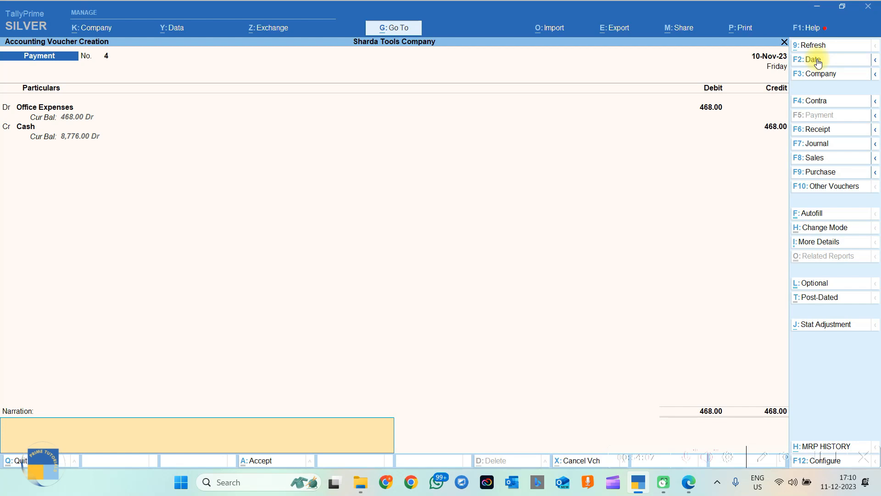
{"action": "key", "text": "alt+Tab"}
{"action": "key", "text": "ctrl+c"}
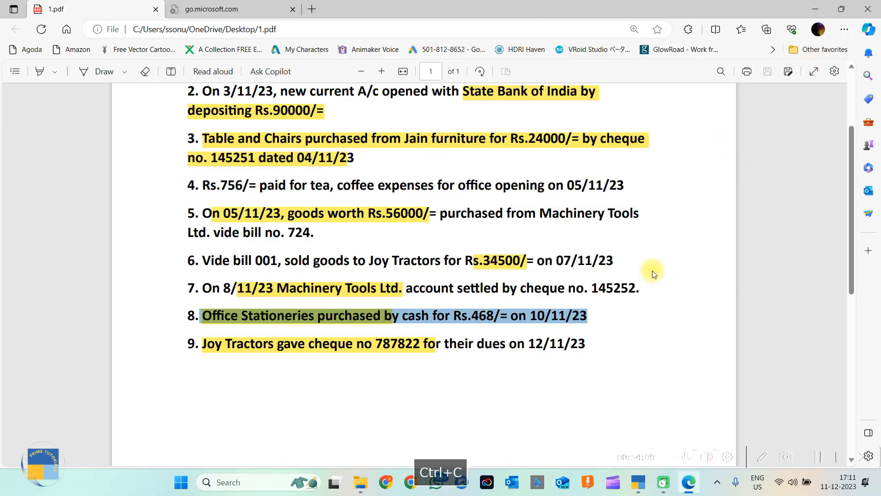
{"action": "key", "text": "alt+Tab"}
{"action": "key", "text": "ctrl+v"}
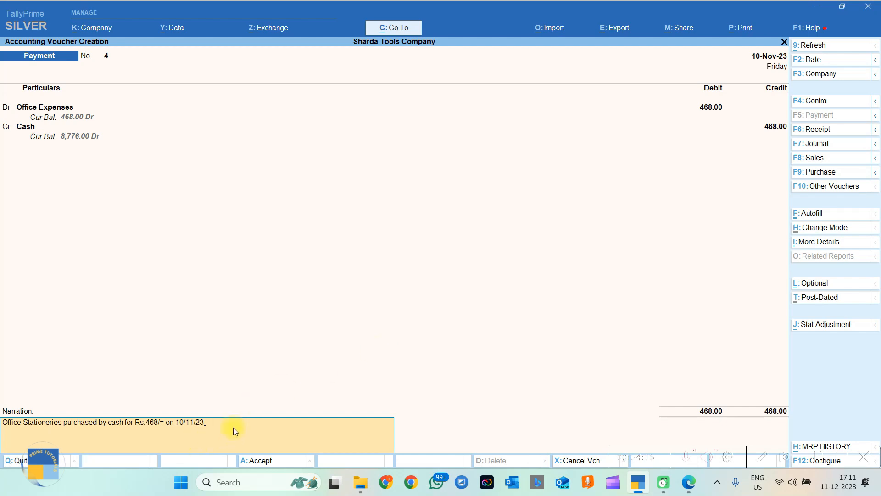
Select the 34500 sale amount and Joy Tractors line 9 details in the PDF.
{"action": "key", "text": "alt+Tab"}
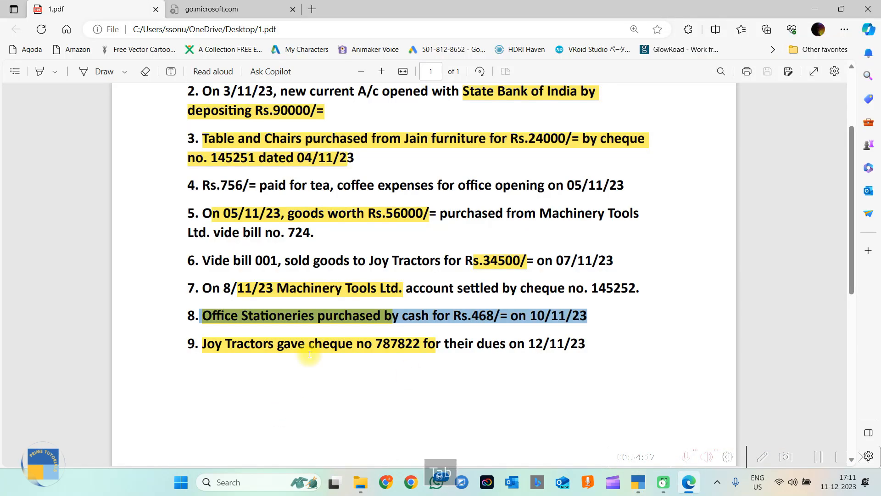
{"action": "left_click_drag", "start_coordinate": [201, 344], "coordinate": [619, 340]}
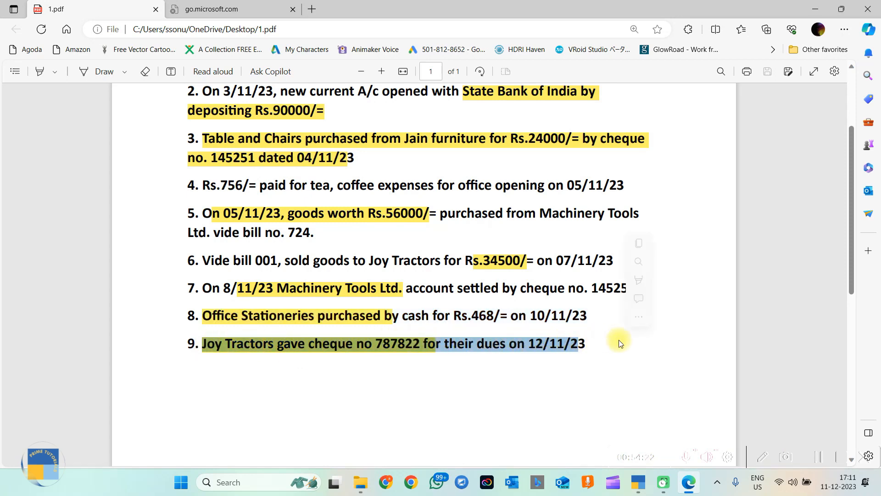
{"action": "left_click", "coordinate": [594, 344]}
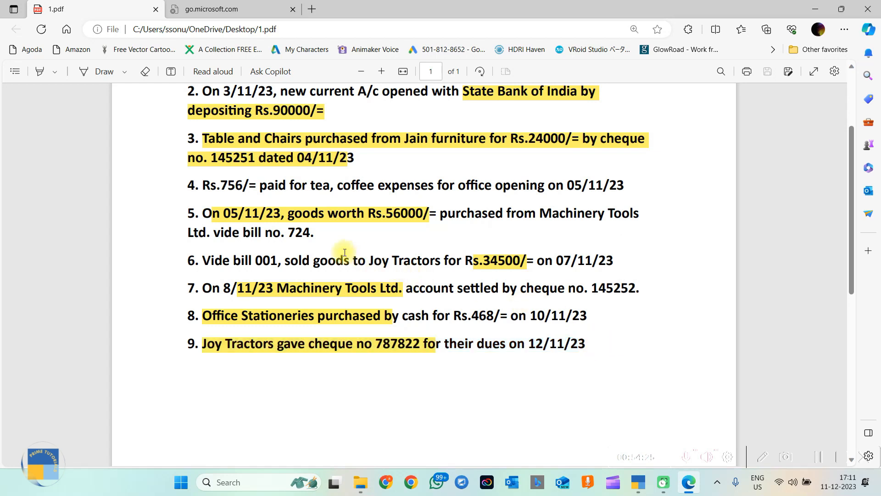
{"action": "left_click", "coordinate": [475, 262]}
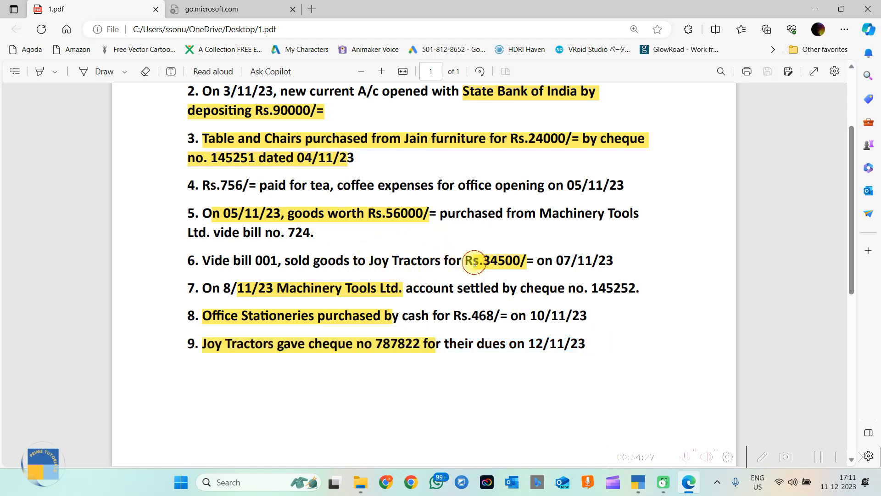
{"action": "left_click_drag", "start_coordinate": [475, 262], "coordinate": [527, 265]}
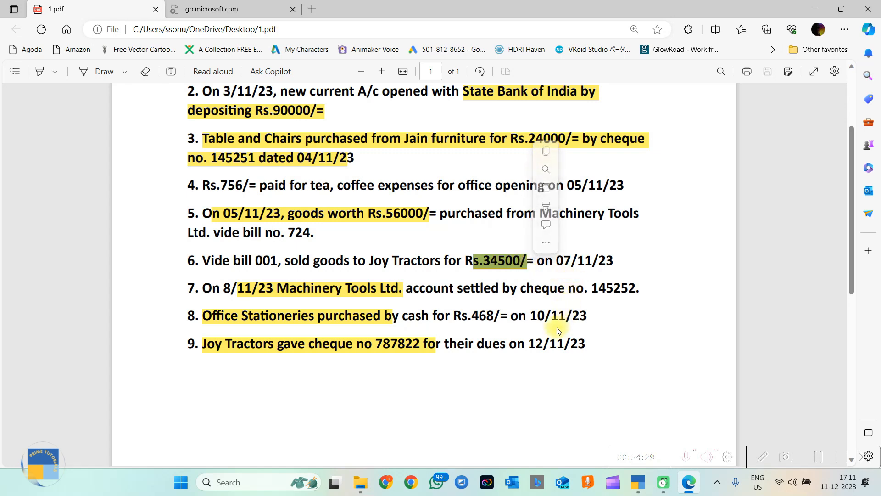
{"action": "left_click_drag", "start_coordinate": [578, 345], "coordinate": [382, 349]}
{"action": "key", "text": "alt+Tab"}
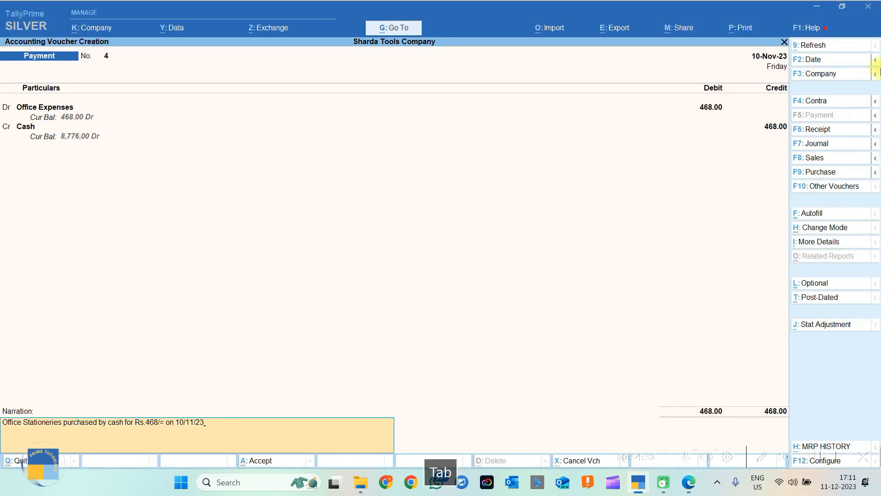
Save Payment No. 4 and start a Receipt voucher crediting Joy Tractors.
{"action": "key", "text": "Return"}
{"action": "key", "text": "Return"}
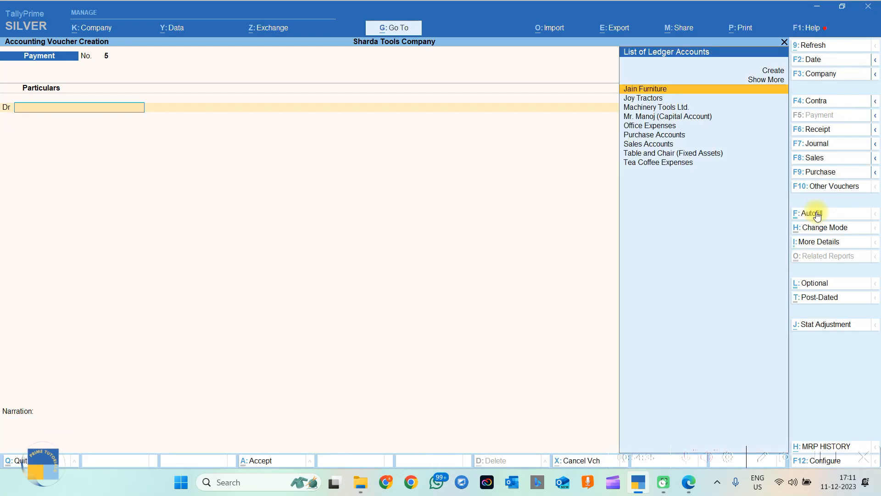
{"action": "left_click", "coordinate": [814, 130]}
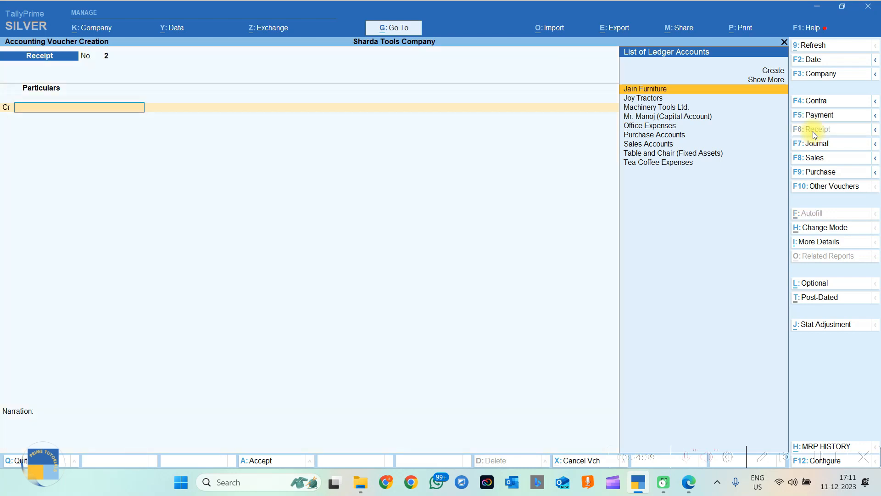
{"action": "left_click", "coordinate": [647, 102]}
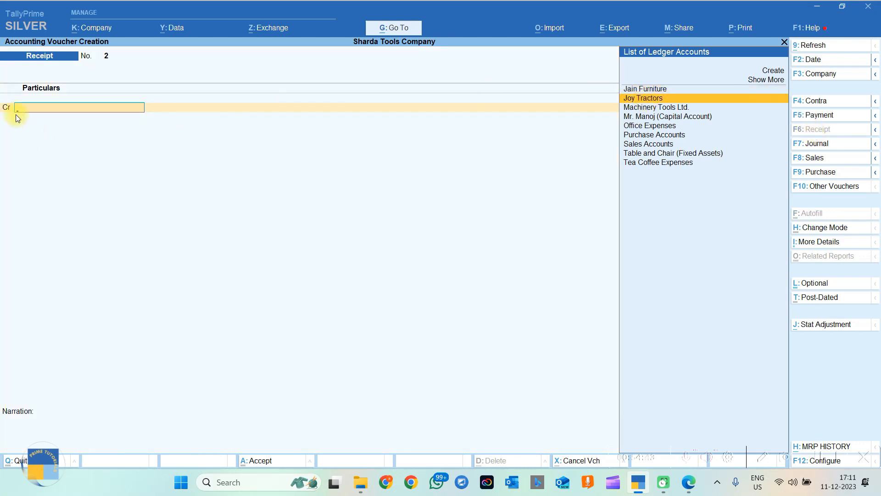
{"action": "key", "text": "Return"}
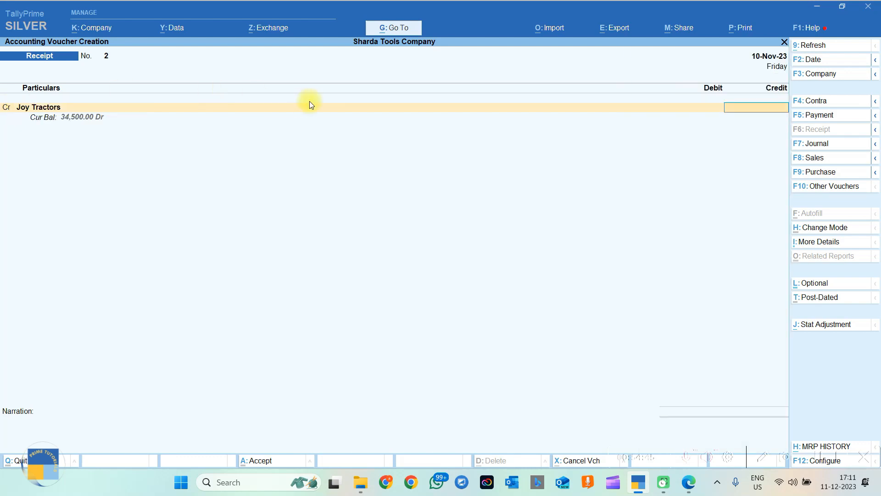
{"action": "key", "text": "alt+Tab"}
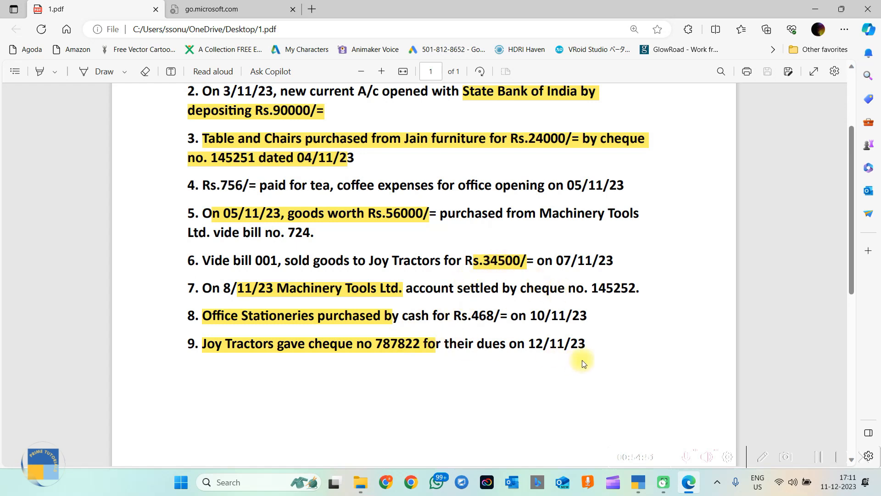
{"action": "key", "text": "alt+Tab"}
Credit 34500 against bill 001 and debit State Bank of India.
{"action": "type", "text": "34500"}
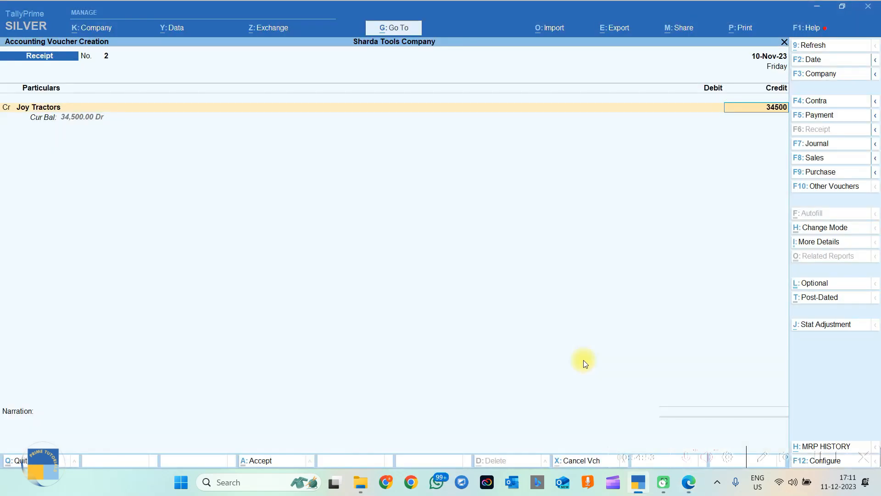
{"action": "key", "text": "Return"}
{"action": "key", "text": "Return"}
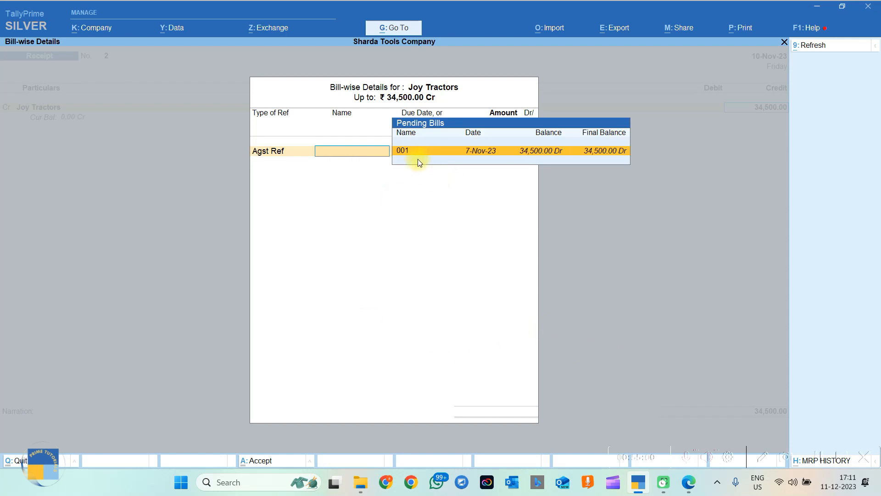
{"action": "key", "text": "Return"}
{"action": "key", "text": "Return"}
{"action": "key", "text": "Return"}
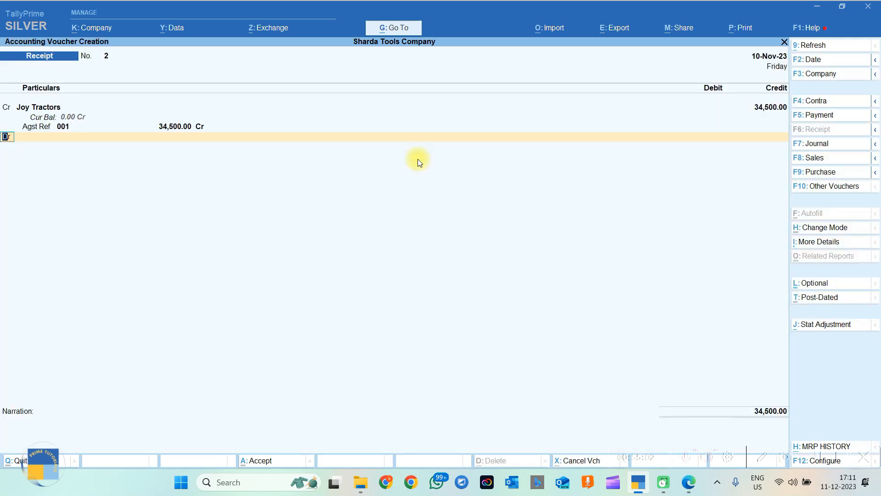
{"action": "key", "text": "Return"}
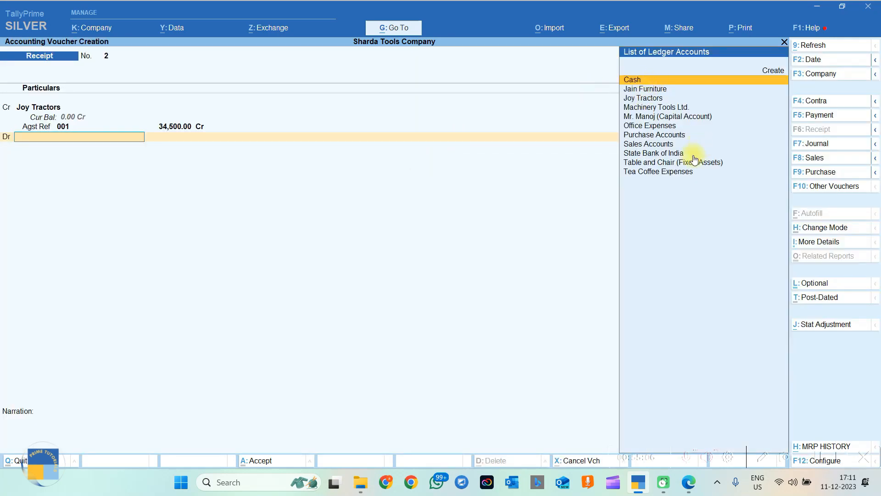
{"action": "left_click", "coordinate": [671, 155]}
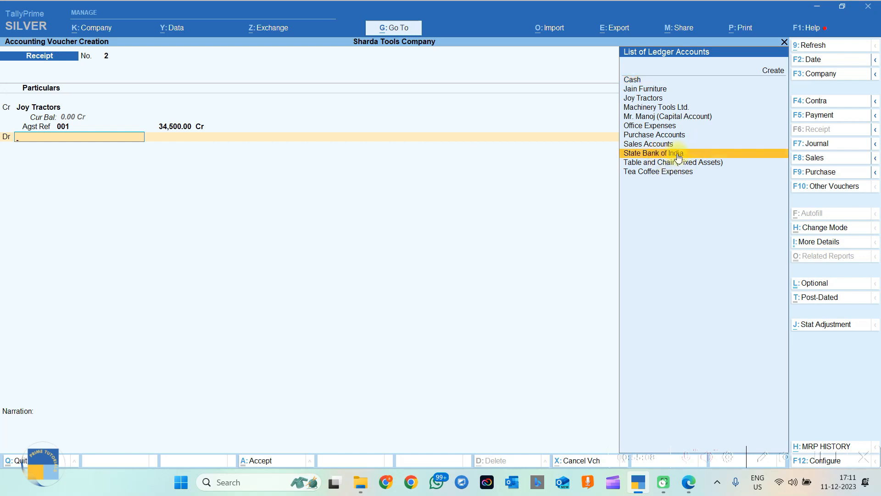
{"action": "left_click", "coordinate": [677, 156]}
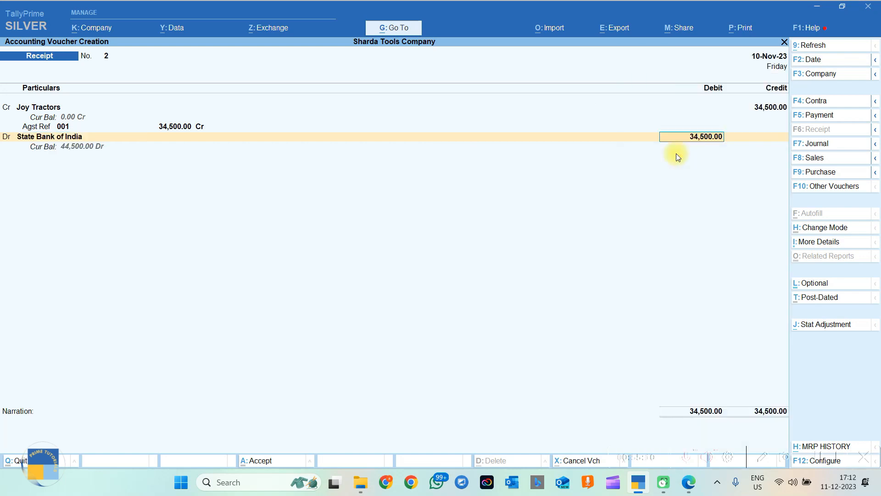
{"action": "key", "text": "Return"}
{"action": "key", "text": "Return"}
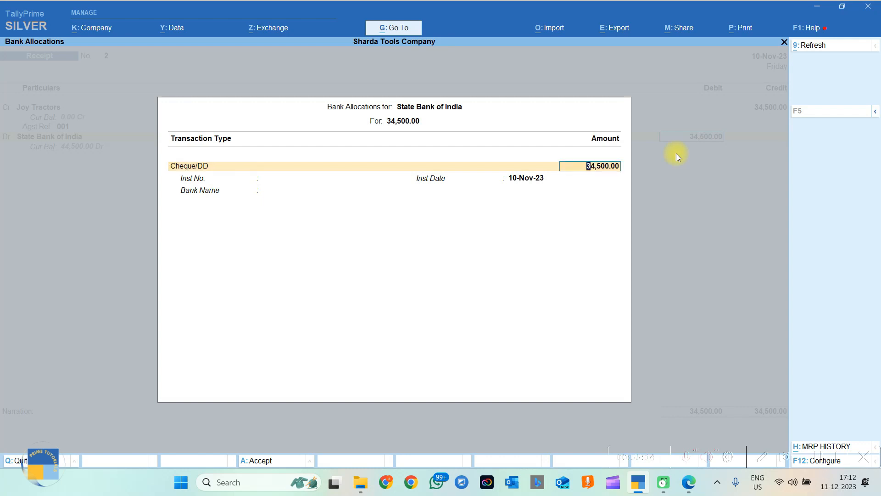
Keep Cheque/DD as the transaction type and paste cheque number 787822 from the PDF.
{"action": "key", "text": "shift+Tab"}
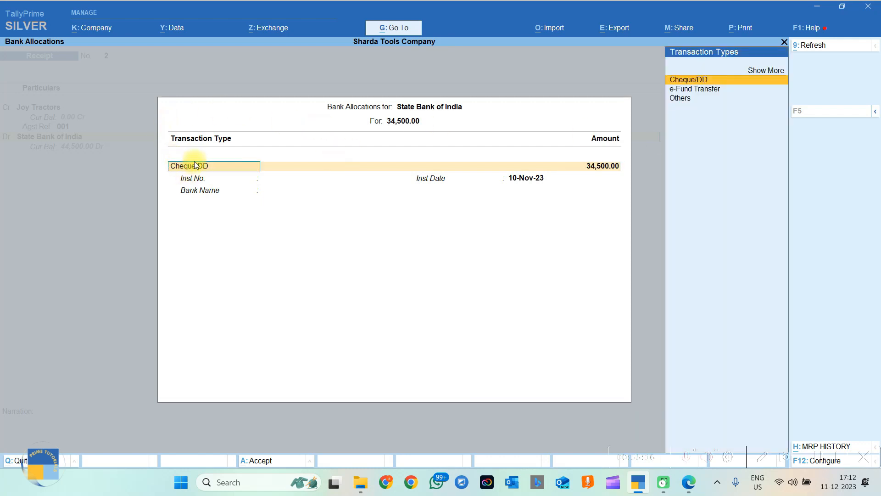
{"action": "key", "text": "Return"}
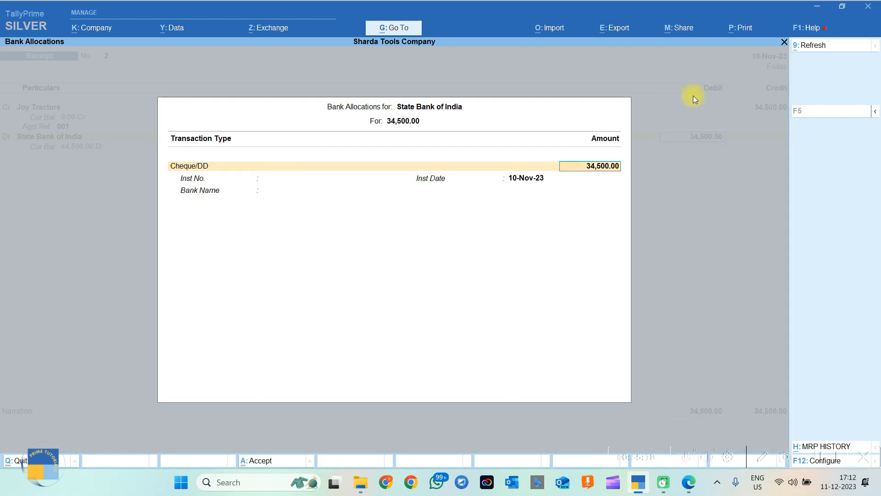
{"action": "key", "text": "Return"}
{"action": "key", "text": "alt+Tab"}
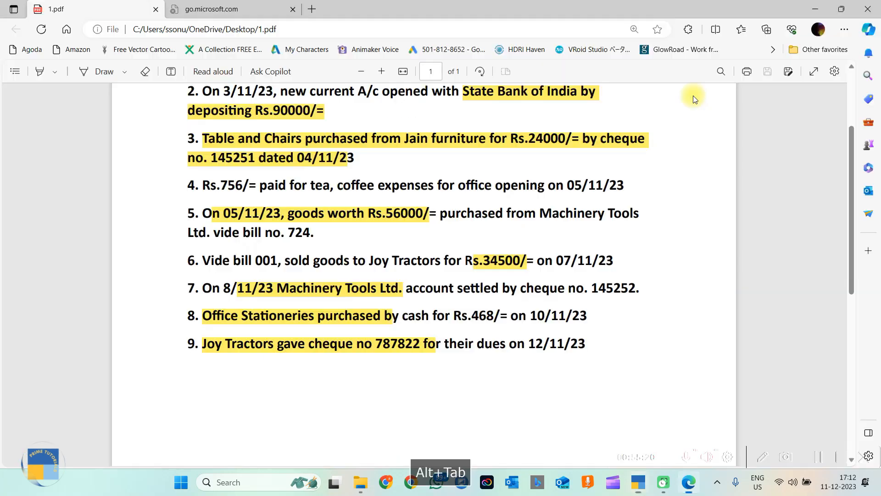
{"action": "left_click_drag", "start_coordinate": [378, 345], "coordinate": [420, 342]}
{"action": "key", "text": "ctrl+c"}
{"action": "key", "text": "alt+Tab"}
{"action": "key", "text": "ctrl+v"}
{"action": "key", "text": "Return"}
{"action": "key", "text": "Return"}
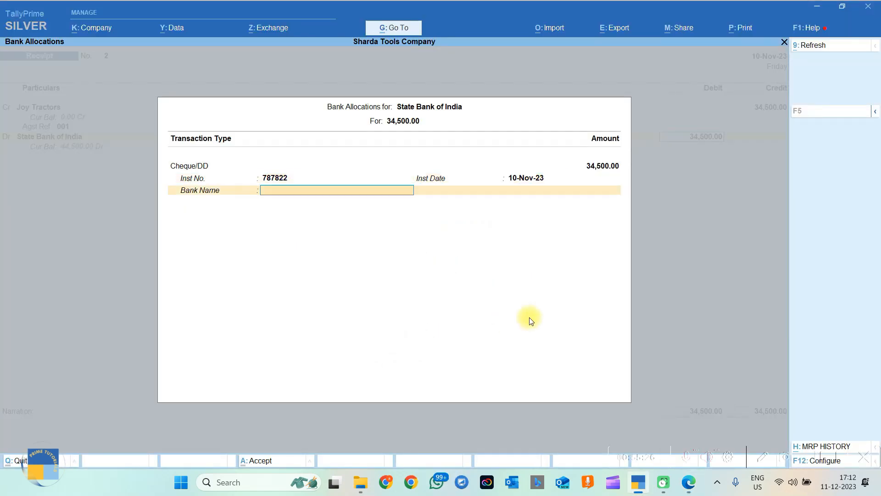
Set cheque date 12-Nov-23 and bank State Bank of India (India), finishing the allocation.
{"action": "key", "text": "alt+Tab"}
{"action": "key", "text": "alt+Tab"}
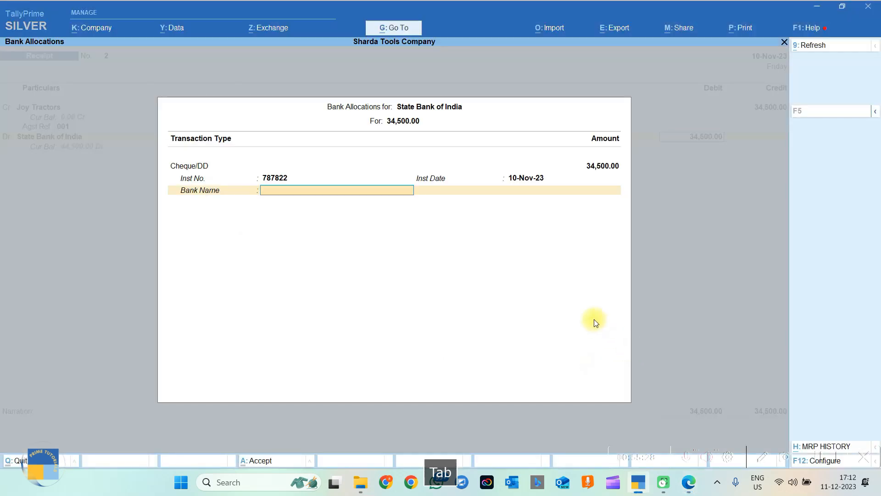
{"action": "key", "text": "BackSpace"}
{"action": "type", "text": "12-11"}
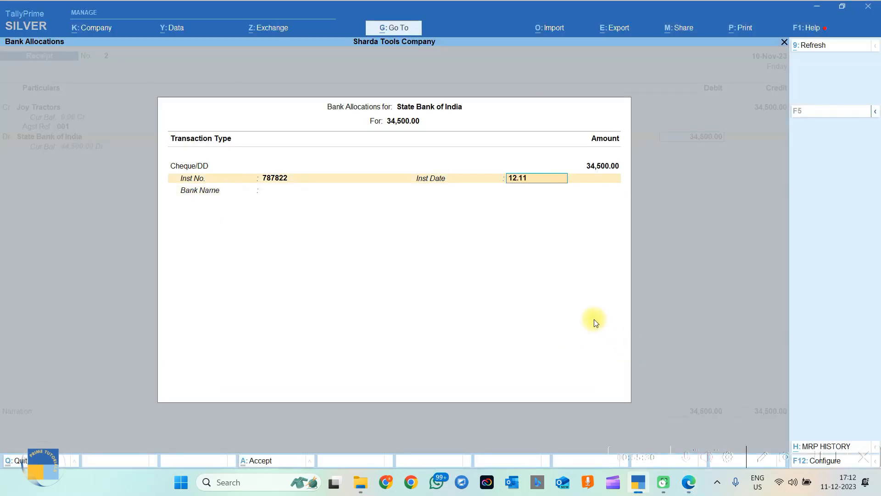
{"action": "key", "text": "Return"}
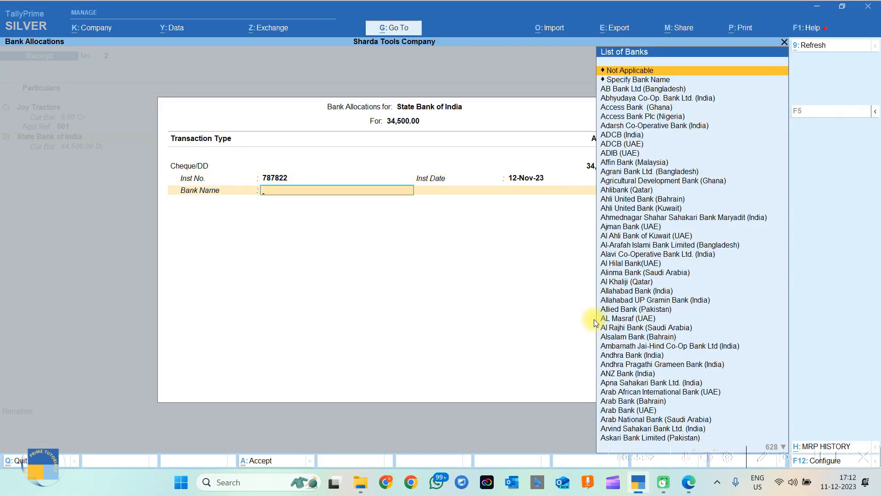
{"action": "key", "text": "alt+Tab"}
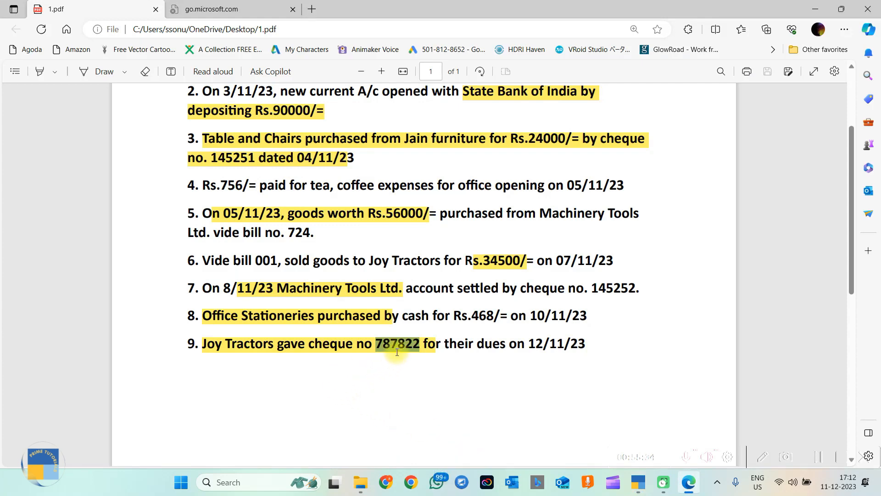
{"action": "key", "text": "alt+Tab"}
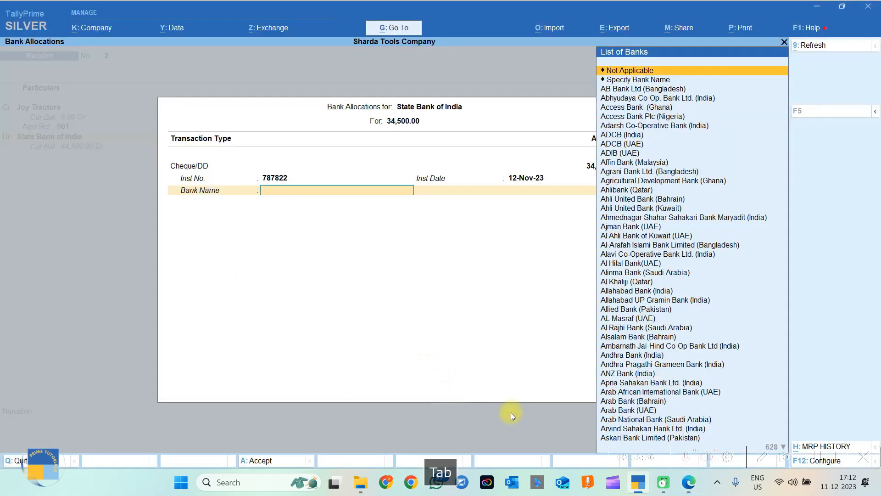
{"action": "type", "text": "Stateba"}
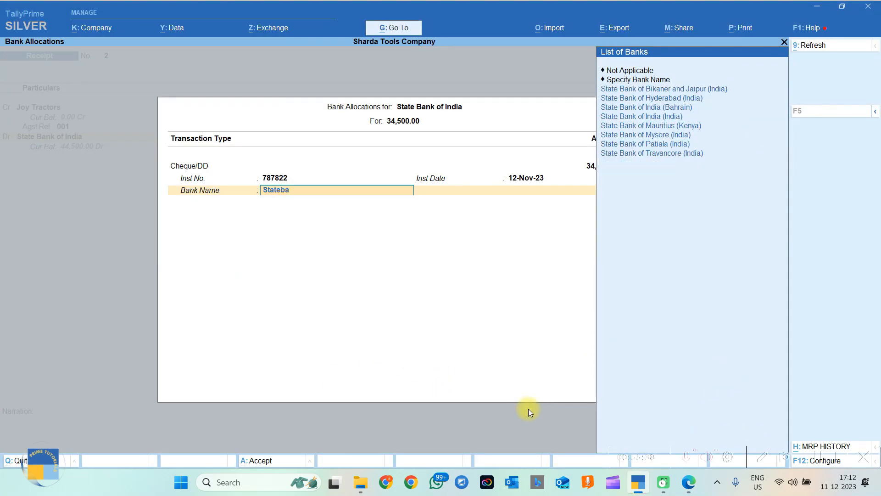
{"action": "key", "text": "Down"}
{"action": "key", "text": "Down"}
{"action": "key", "text": "Down"}
{"action": "key", "text": "Down"}
{"action": "key", "text": "Return"}
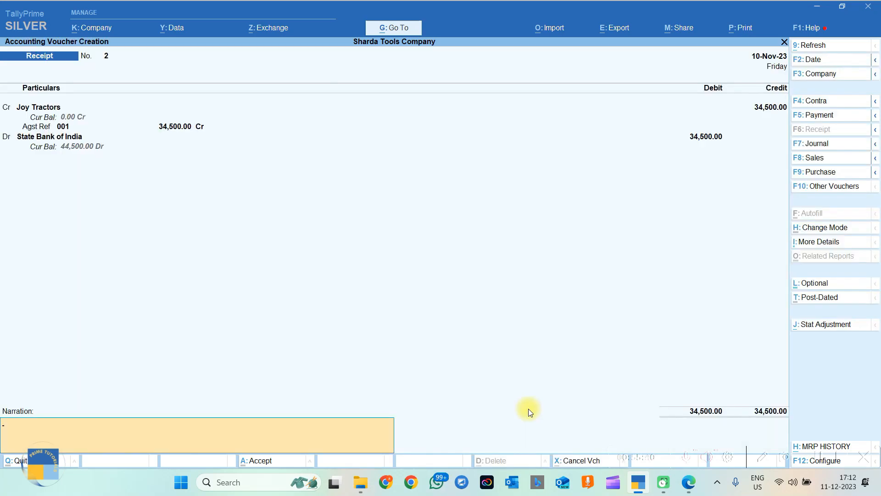
Set the receipt's voucher date to 12-Nov-23.
{"action": "left_click", "coordinate": [813, 59]}
{"action": "type", "text": "12.11"}
{"action": "key", "text": "Return"}
Paste line 9's Joy Tractors cheque sentence as narration and save Receipt No. 2.
{"action": "key", "text": "alt+Tab"}
{"action": "left_click", "coordinate": [590, 349]}
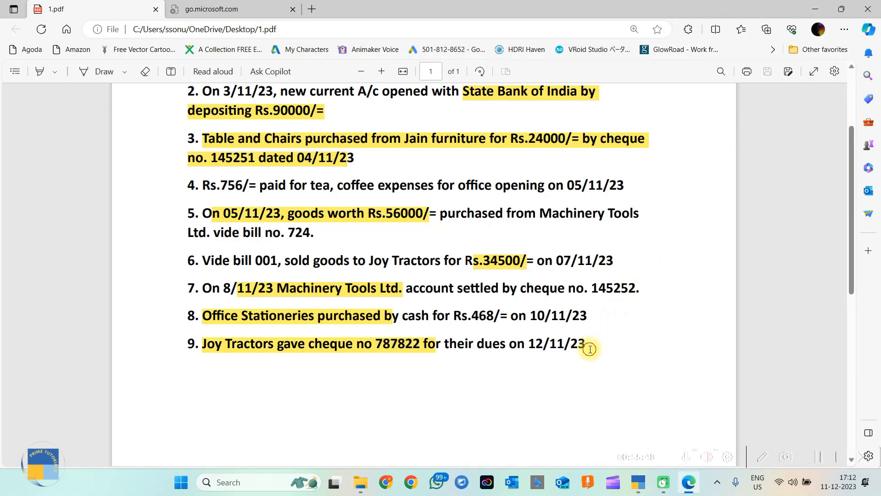
{"action": "left_click_drag", "start_coordinate": [205, 344], "coordinate": [584, 339]}
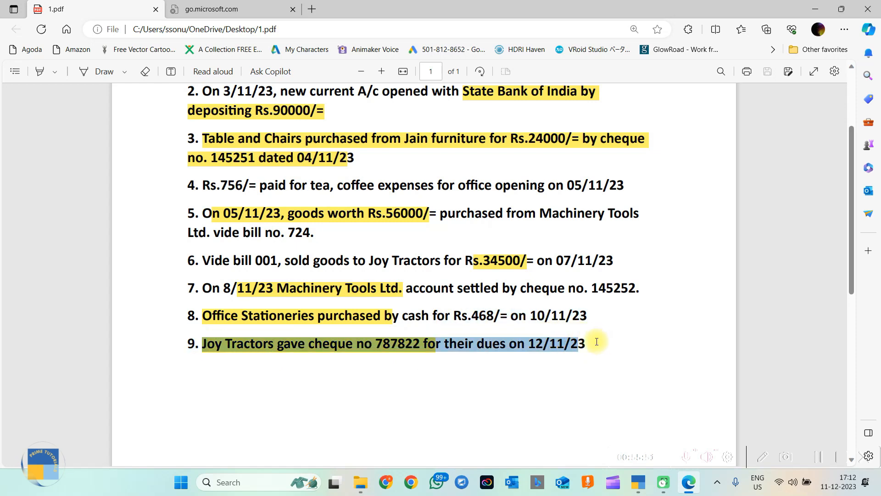
{"action": "right_click", "coordinate": [596, 342]}
{"action": "key", "text": "ctrl+c"}
{"action": "key", "text": "alt+Tab"}
{"action": "key", "text": "ctrl+v"}
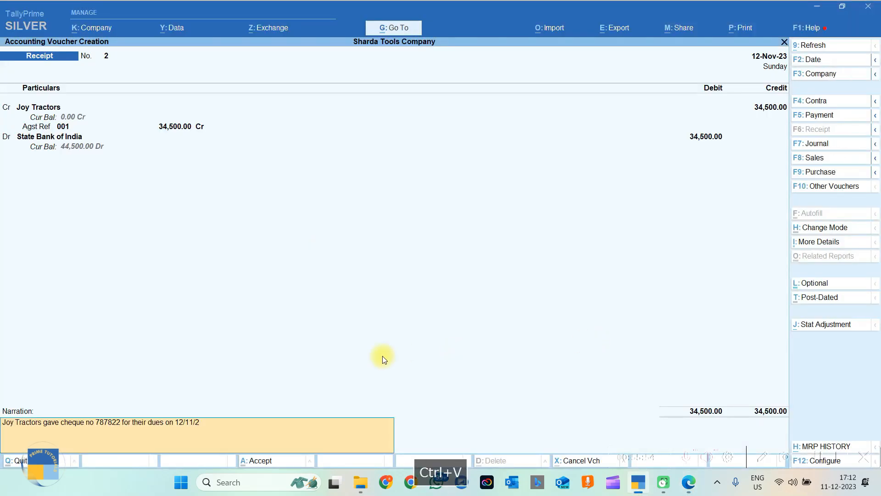
{"action": "key", "text": "Return"}
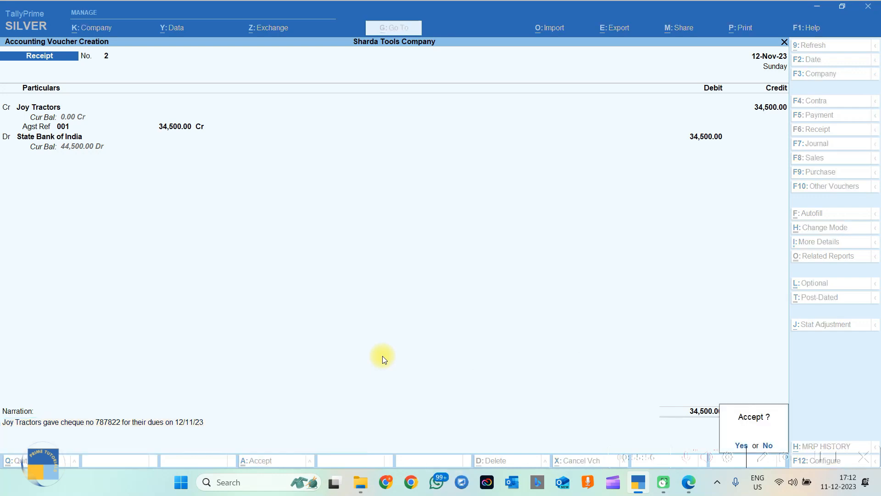
{"action": "key", "text": "Return"}
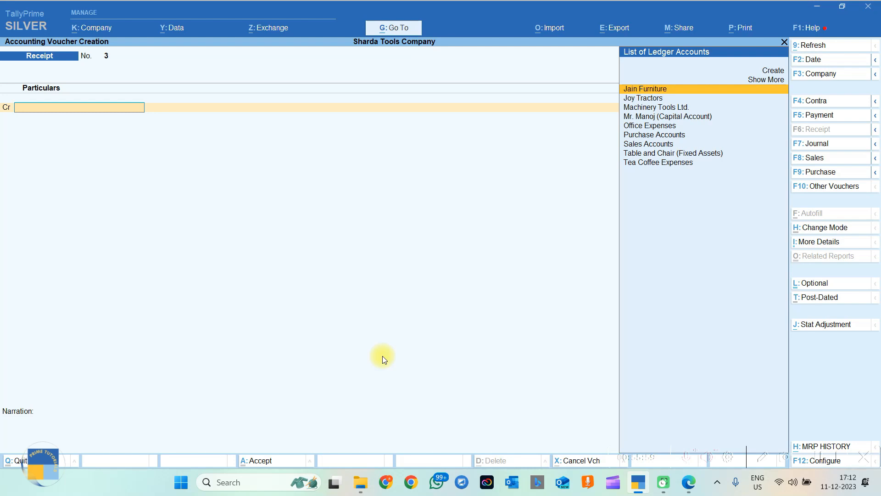
Close voucher entry and open the Day Book report from the Gateway of Tally.
{"action": "key", "text": "Escape"}
{"action": "key", "text": "Escape"}
{"action": "key", "text": "d"}
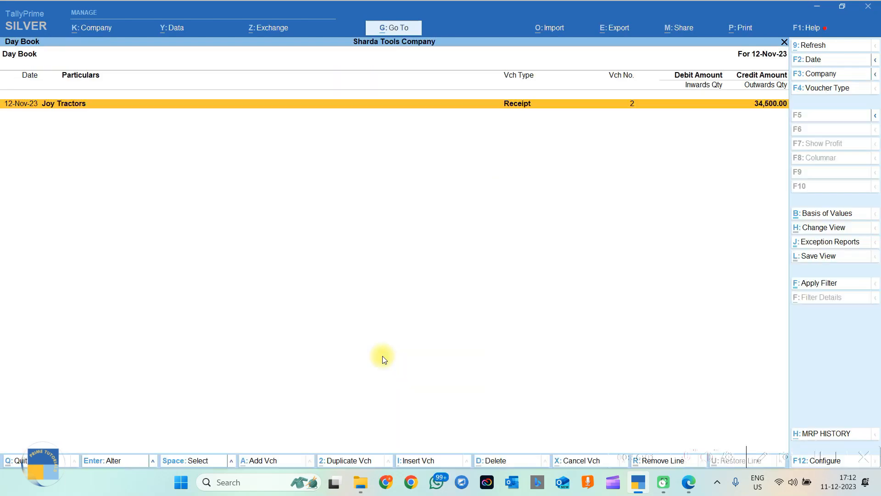
{"action": "key", "text": "Escape"}
{"action": "key", "text": "Escape"}
{"action": "key", "text": "Escape"}
{"action": "key", "text": "Escape"}
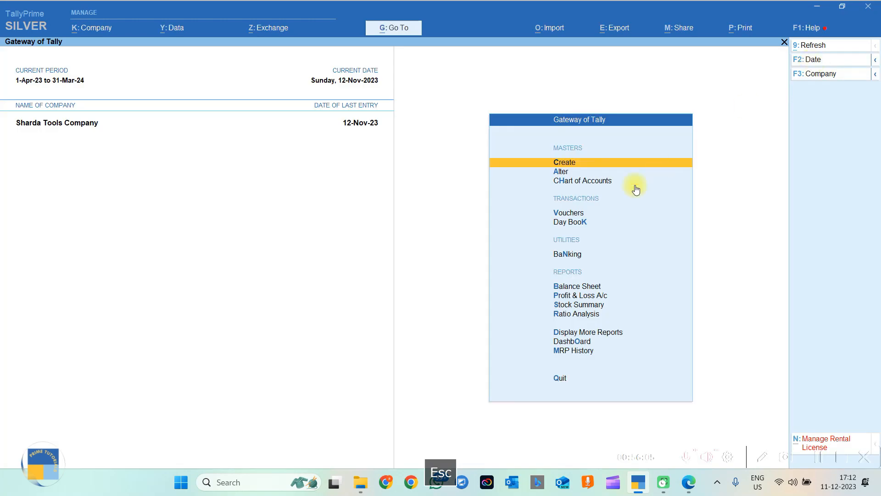
{"action": "left_click", "coordinate": [587, 223]}
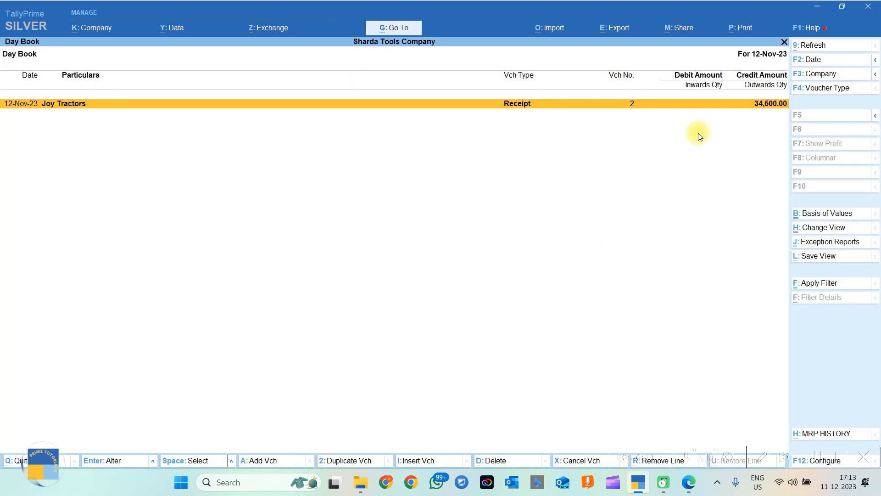
{"action": "key", "text": "Escape"}
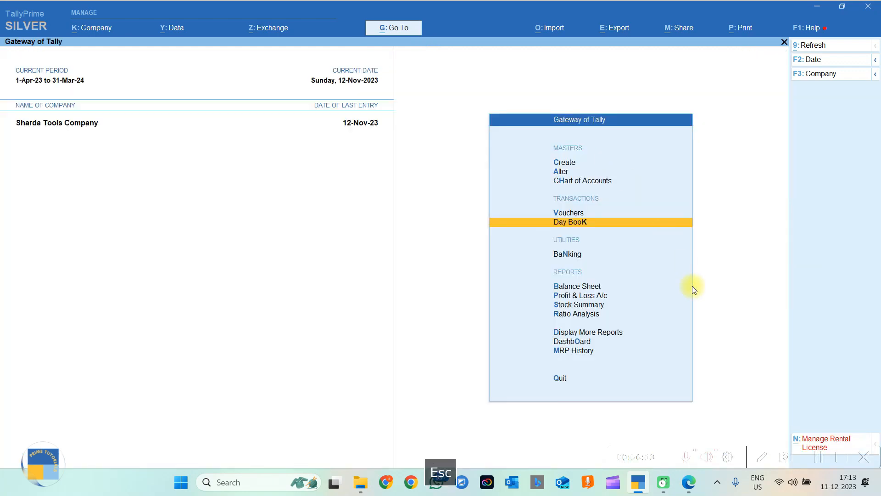
{"action": "key", "text": "Escape"}
{"action": "key", "text": "Escape"}
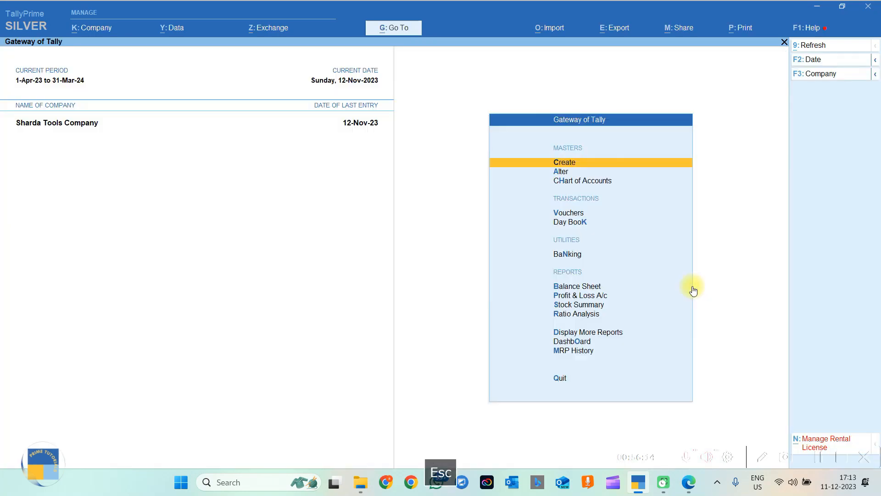
{"action": "left_click", "coordinate": [582, 332]}
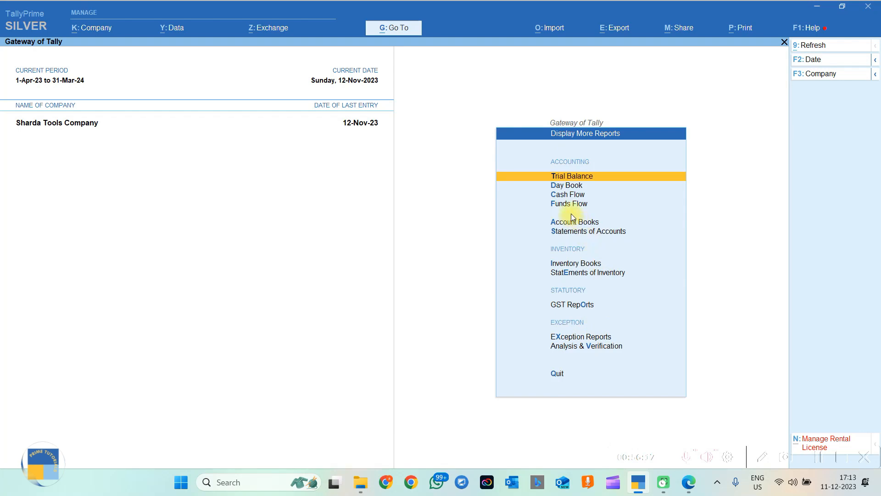
{"action": "left_click", "coordinate": [565, 186]}
{"action": "key", "text": "Escape"}
{"action": "key", "text": "Escape"}
{"action": "key", "text": "Escape"}
{"action": "key", "text": "Escape"}
{"action": "key", "text": "Return"}
{"action": "key", "text": "k"}
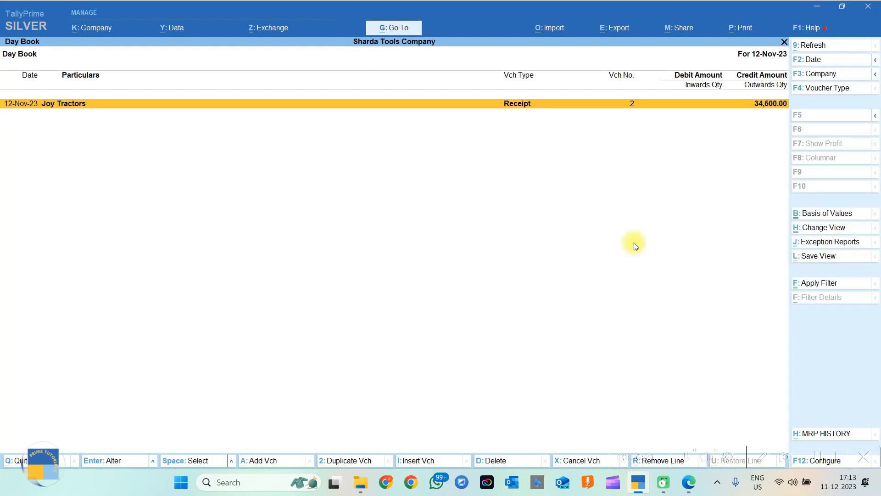
{"action": "key", "text": "Escape"}
{"action": "key", "text": "Escape"}
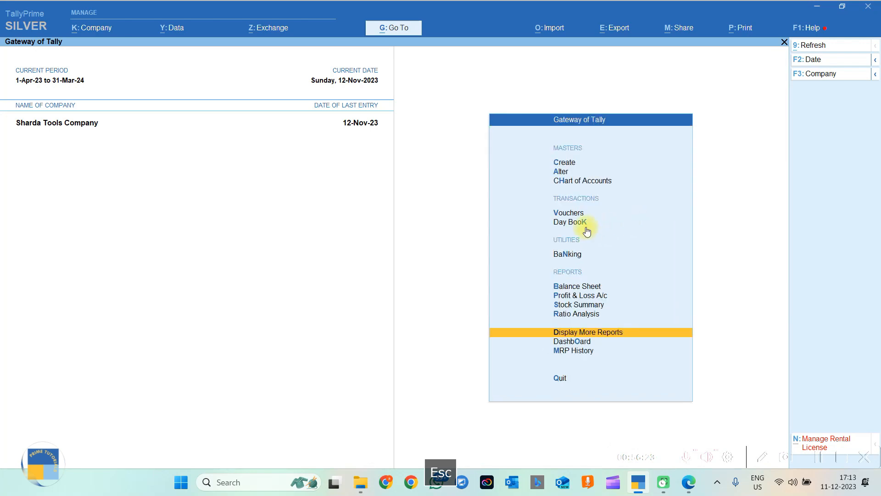
{"action": "left_click", "coordinate": [587, 230]}
{"action": "key", "text": "Escape"}
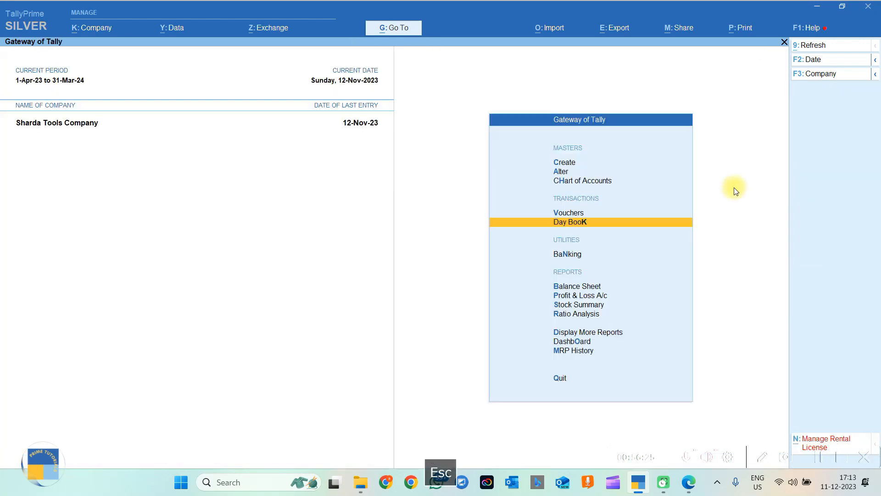
{"action": "key", "text": "Return"}
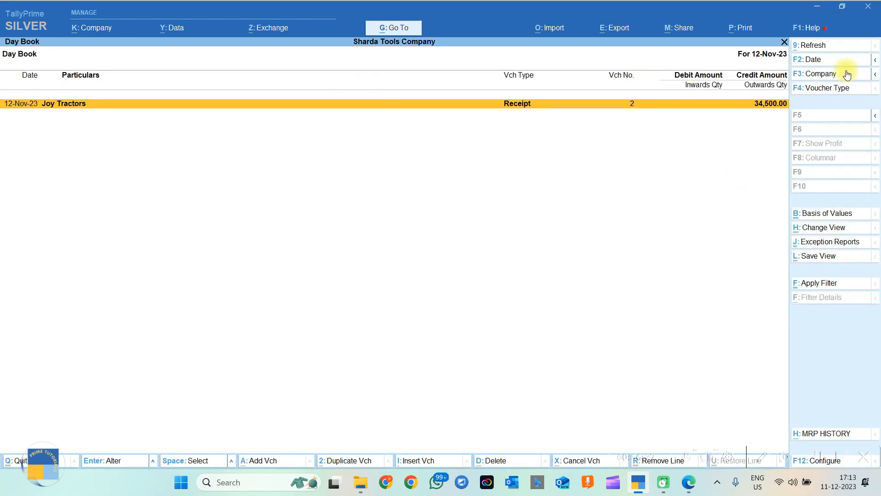
Show the Day Book from 1-Apr-23 to 12-Nov-23, then return to the Gateway.
{"action": "left_click", "coordinate": [819, 62]}
{"action": "key", "text": "space"}
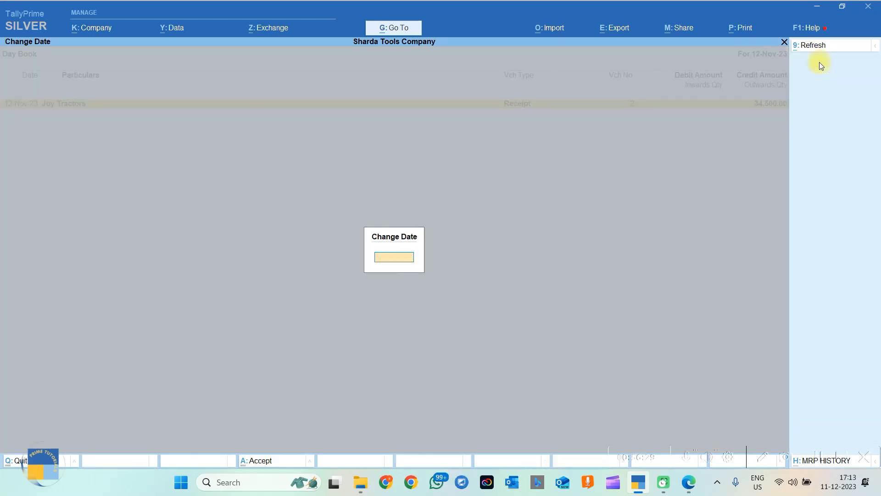
{"action": "key", "text": "Return"}
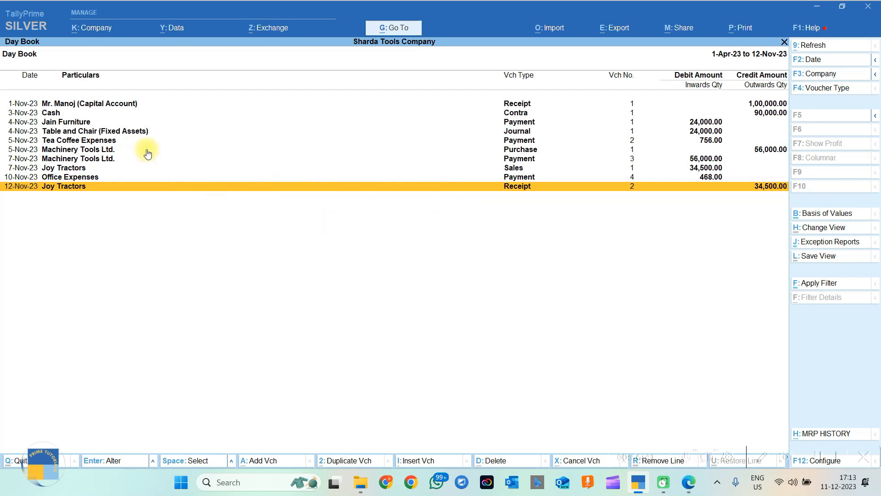
{"action": "key", "text": "Escape"}
{"action": "key", "text": "Up"}
{"action": "key", "text": "Up"}
{"action": "key", "text": "Up"}
{"action": "key", "text": "Up"}
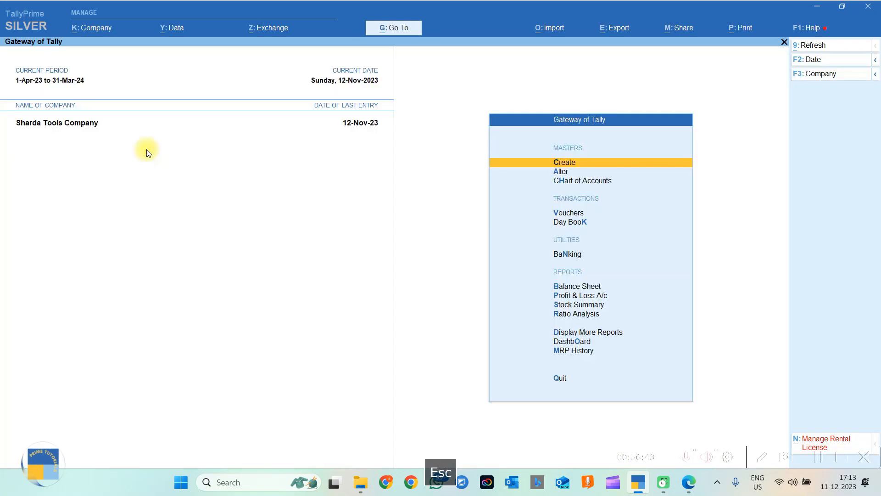
View the Cash ledger's vouchers through Account Books > Ledger.
{"action": "key", "text": "d"}
{"action": "key", "text": "a"}
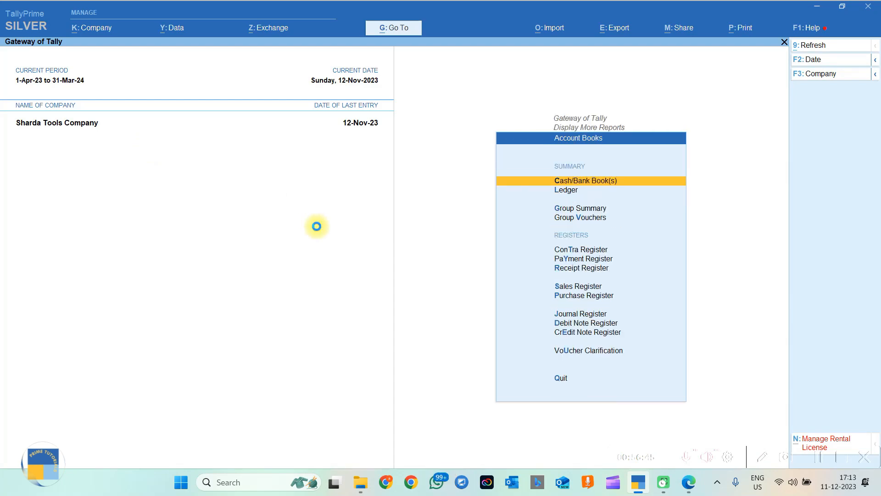
{"action": "key", "text": "Return"}
{"action": "key", "text": "Return"}
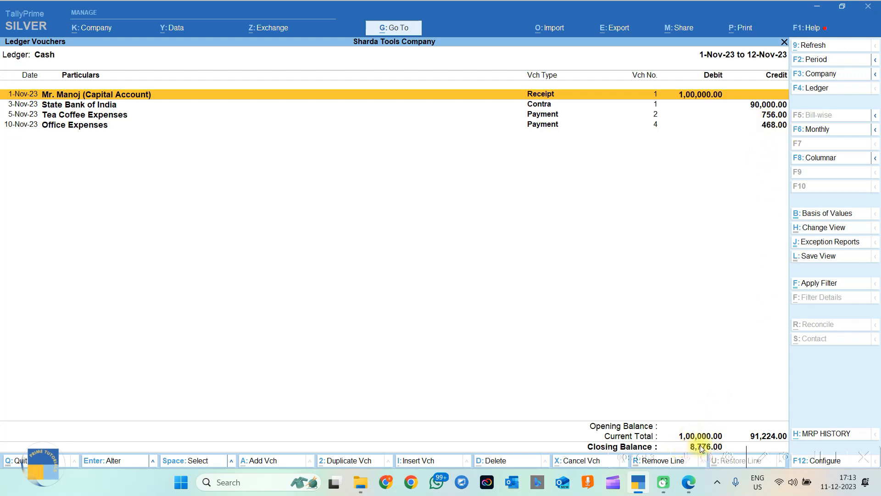
{"action": "key", "text": "Escape"}
{"action": "key", "text": "Escape"}
{"action": "key", "text": "Escape"}
{"action": "key", "text": "Escape"}
{"action": "key", "text": "Escape"}
{"action": "key", "text": "Escape"}
Back out to the Gateway of Tally and open the Balance Sheet.
{"action": "key", "text": "i"}
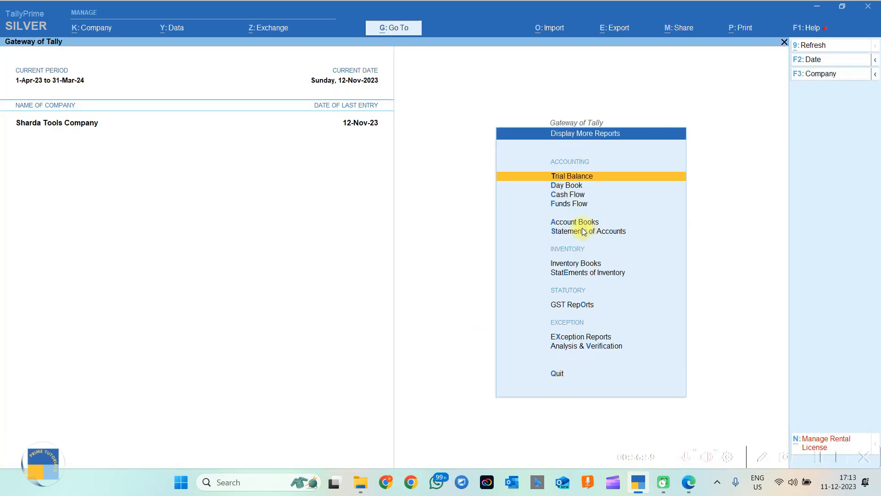
{"action": "left_click", "coordinate": [581, 225]}
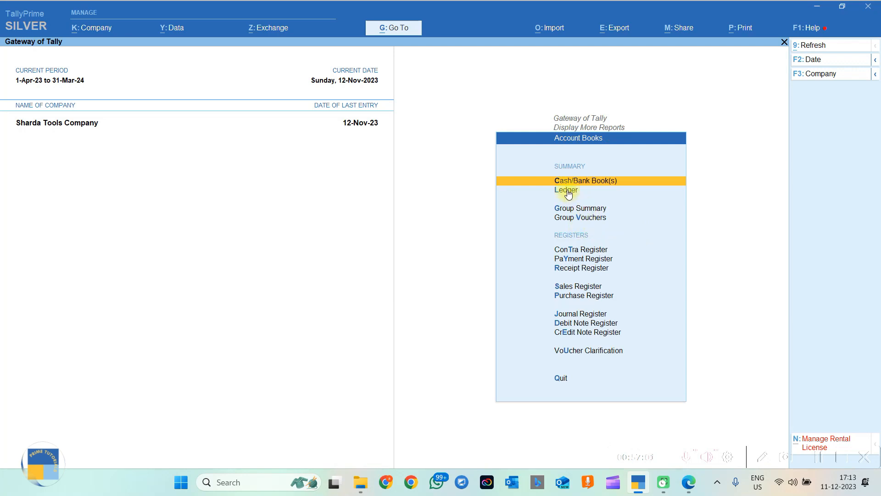
{"action": "key", "text": "Escape"}
{"action": "key", "text": "Escape"}
{"action": "key", "text": "Escape"}
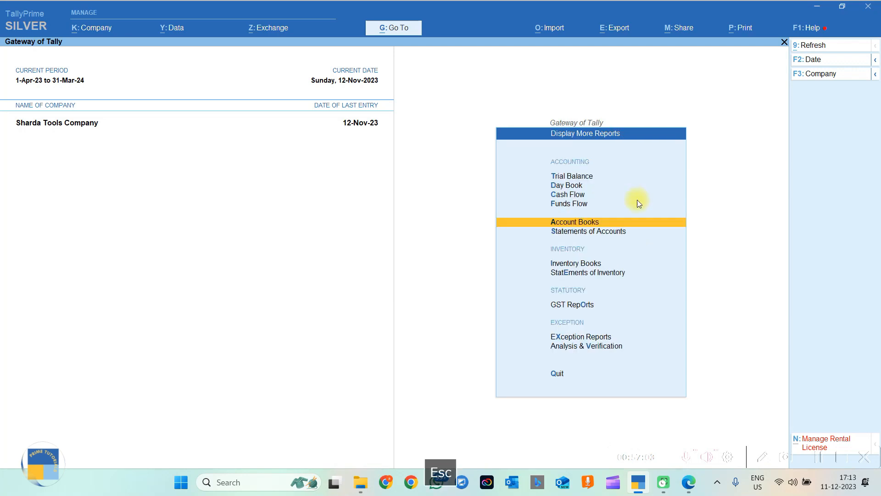
{"action": "key", "text": "Escape"}
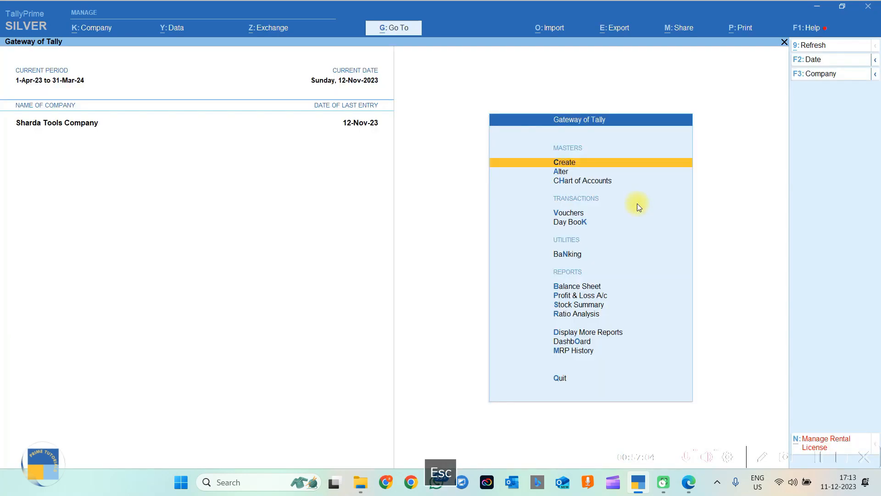
{"action": "left_click", "coordinate": [571, 290]}
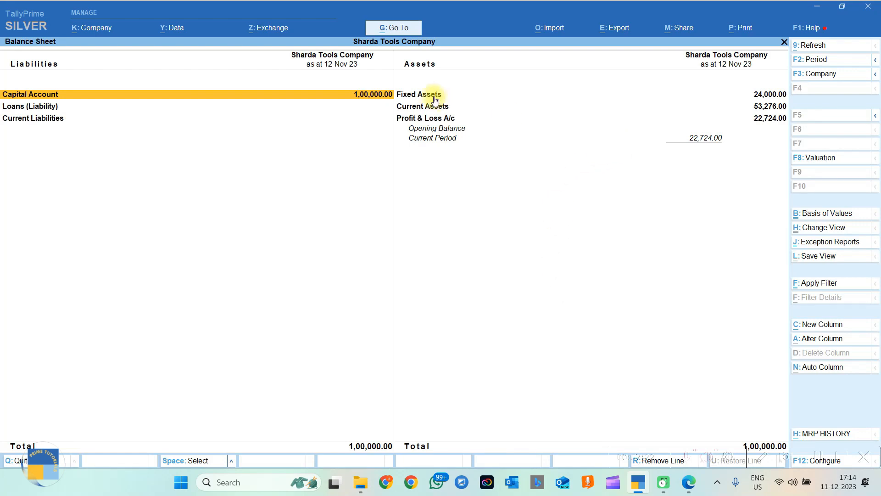
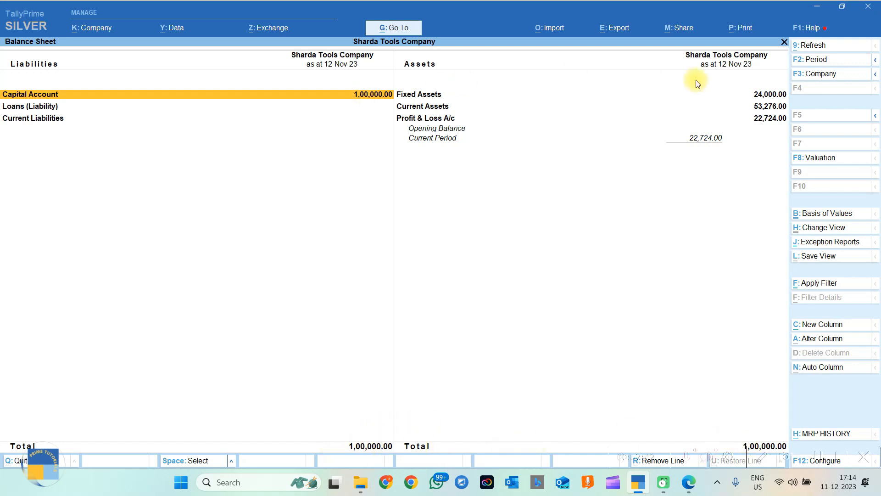
Drill into the Balance Sheet's Fixed Assets breakdown and come back.
{"action": "left_click", "coordinate": [757, 97]}
{"action": "left_click", "coordinate": [757, 98]}
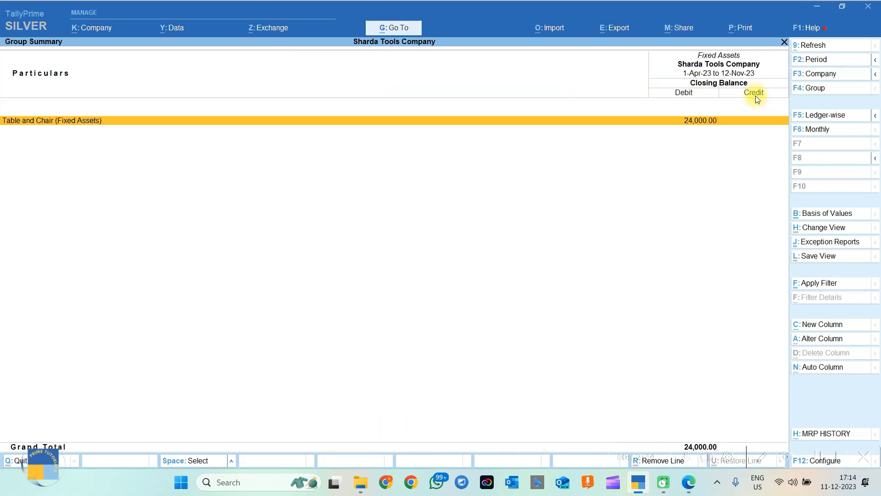
{"action": "key", "text": "Escape"}
Check the Cash-in-Hand and Bank Accounts balances under Current Assets, then close the Balance Sheet to the Gateway.
{"action": "key", "text": "Down"}
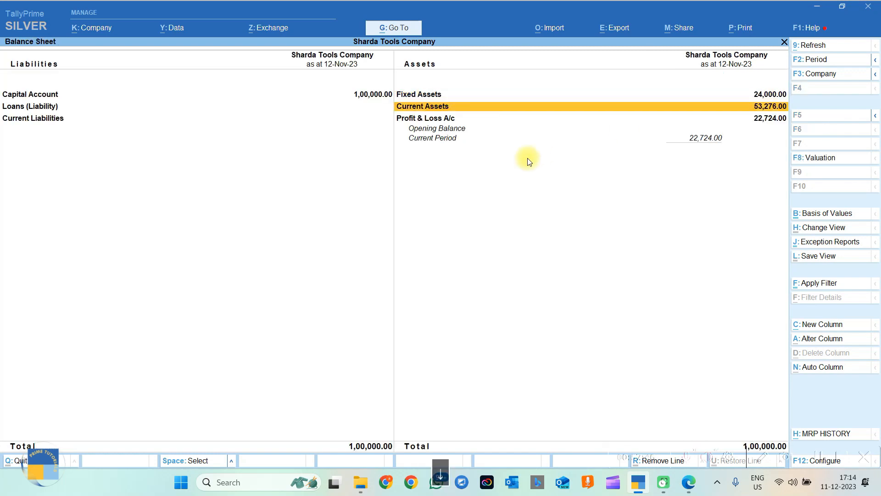
{"action": "key", "text": "Return"}
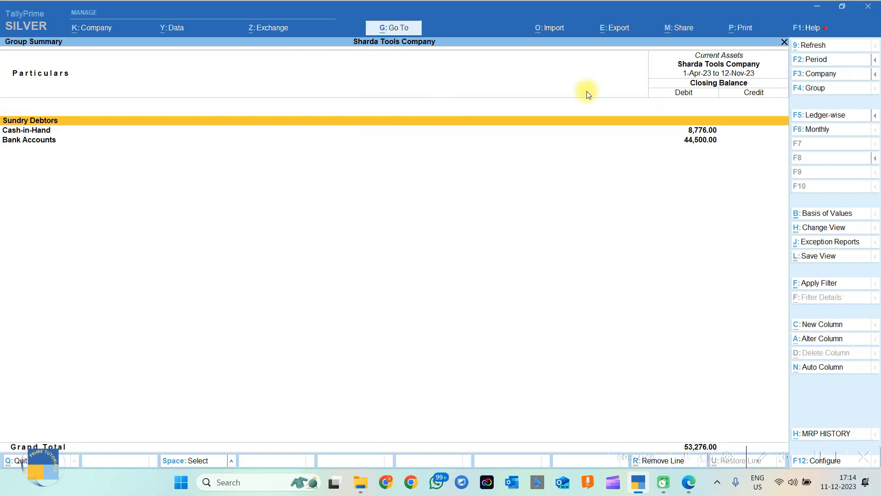
{"action": "left_click", "coordinate": [701, 133]}
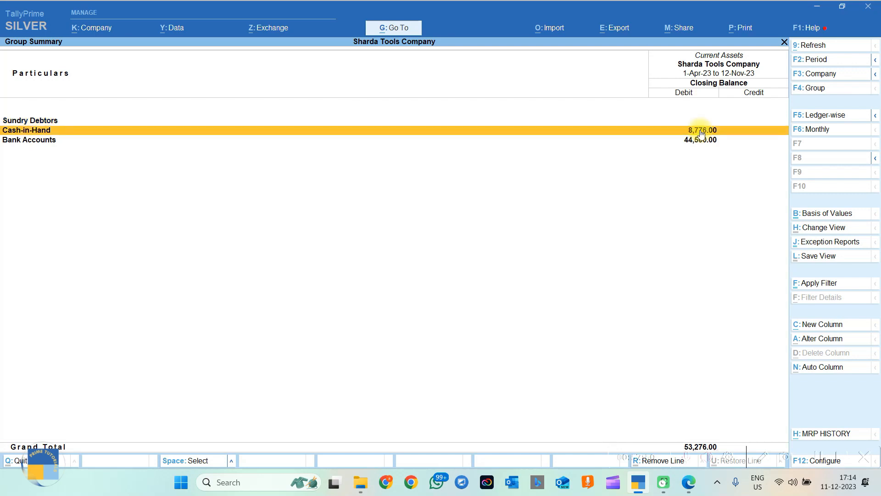
{"action": "key", "text": "Down"}
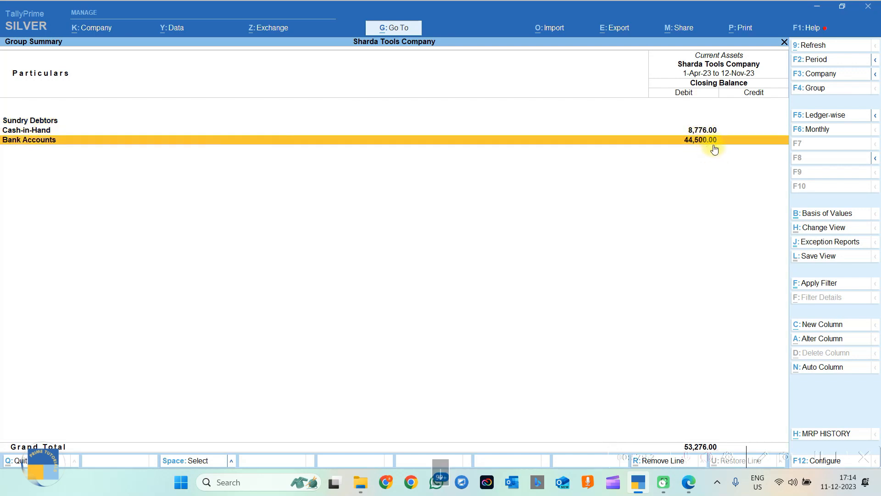
{"action": "key", "text": "Escape"}
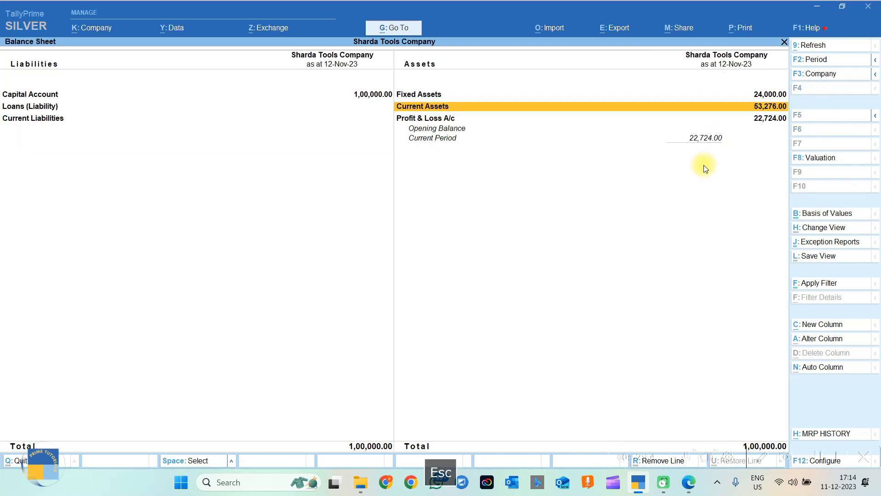
{"action": "key", "text": "Down"}
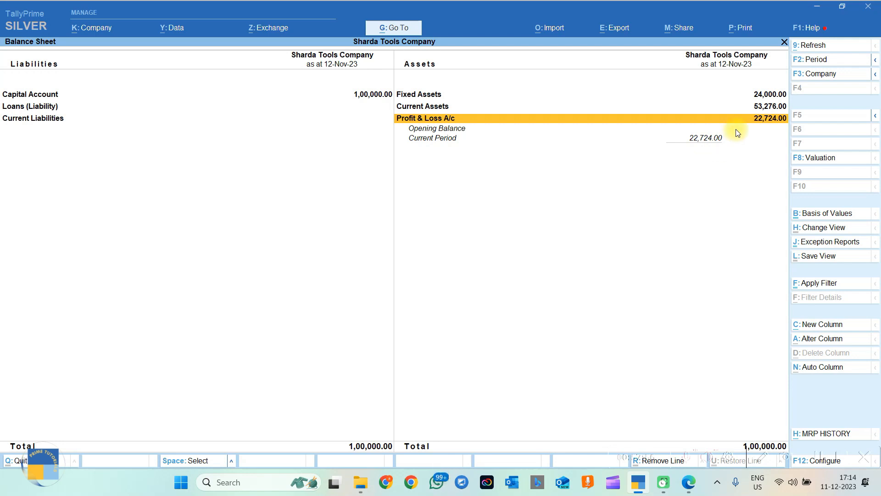
{"action": "key", "text": "Escape"}
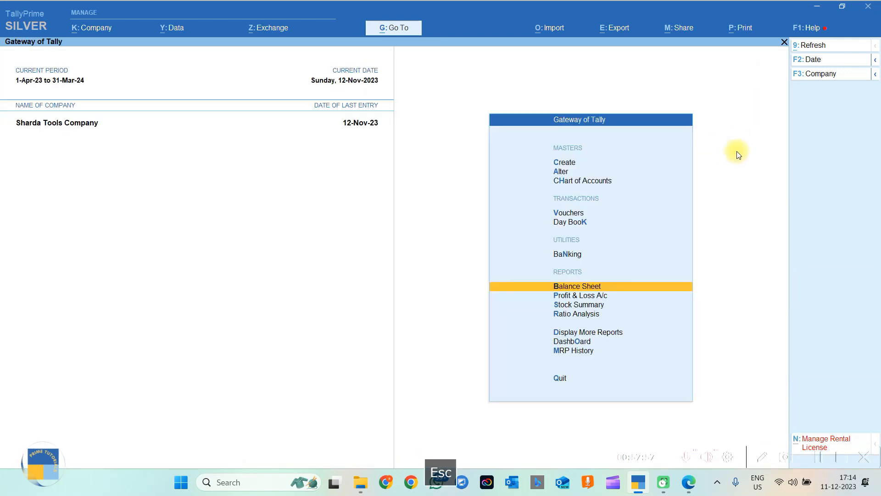
{"action": "left_click", "coordinate": [586, 297]}
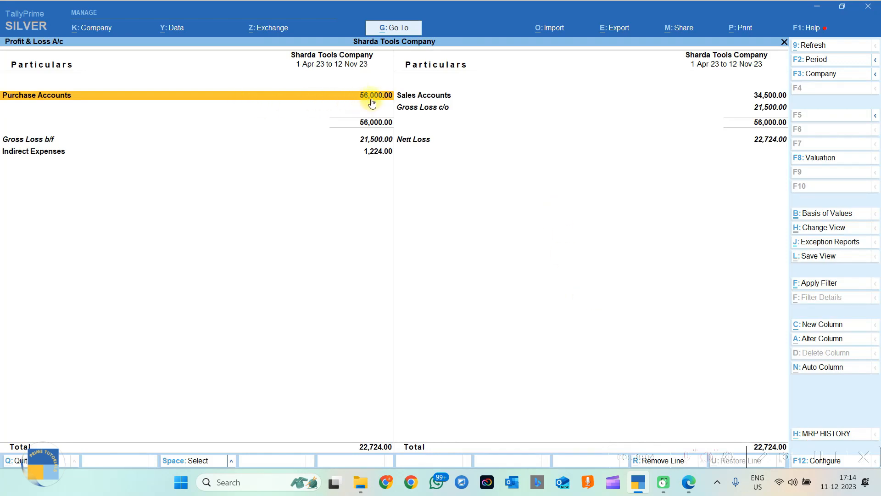
{"action": "left_click", "coordinate": [464, 95]}
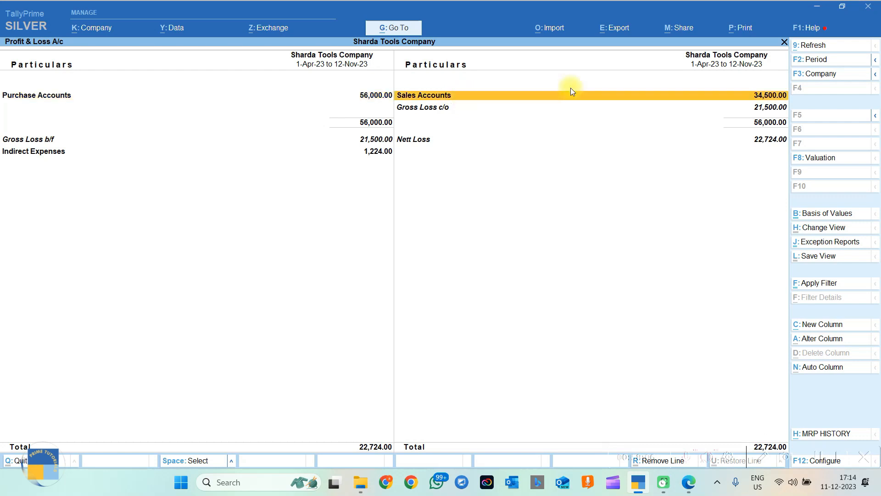
{"action": "left_click", "coordinate": [766, 108]}
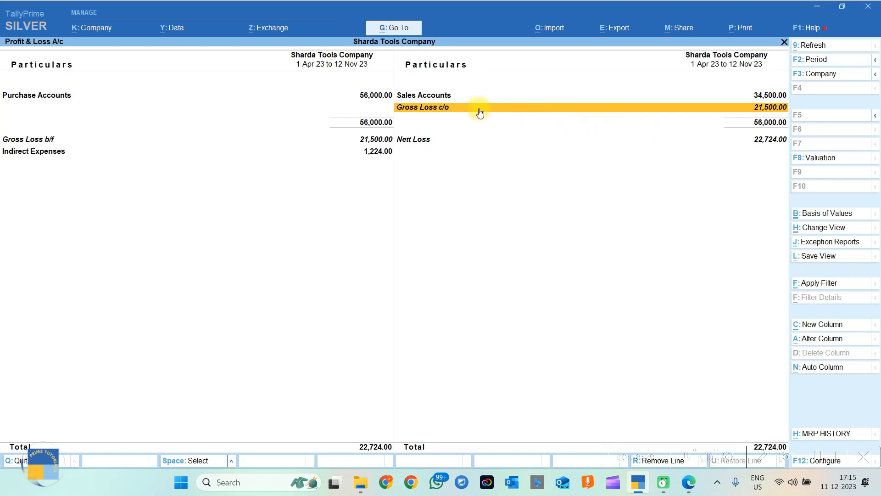
{"action": "left_click", "coordinate": [380, 98]}
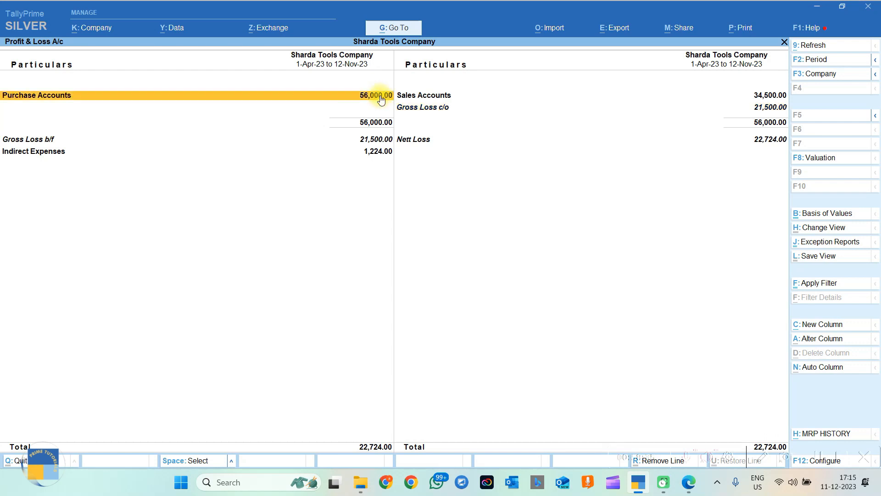
{"action": "left_click", "coordinate": [774, 97]}
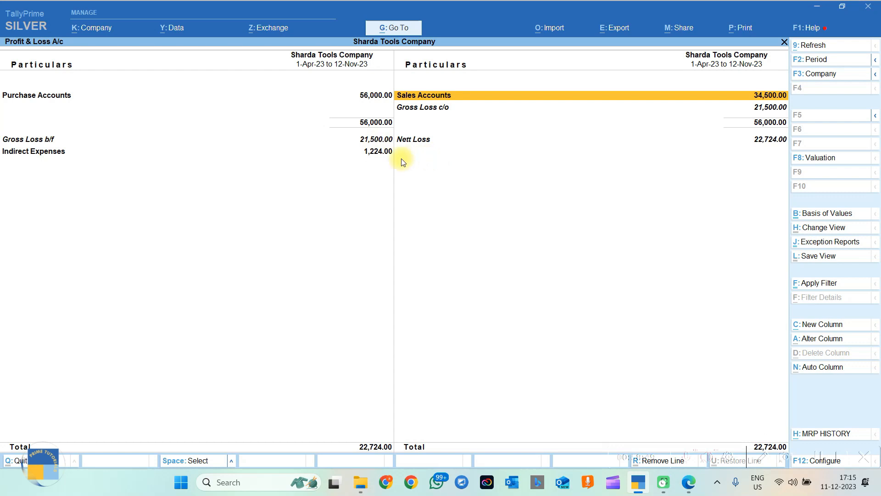
{"action": "left_click", "coordinate": [362, 139]}
{"action": "left_click", "coordinate": [366, 152]}
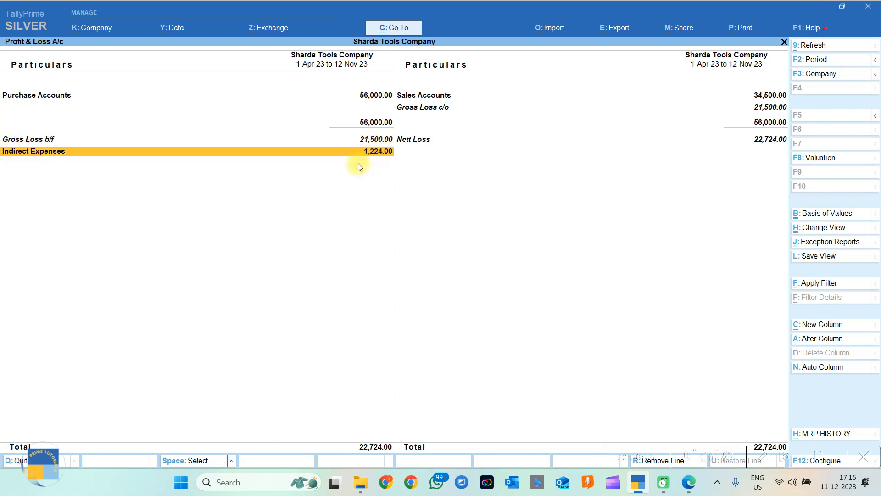
{"action": "key", "text": "Return"}
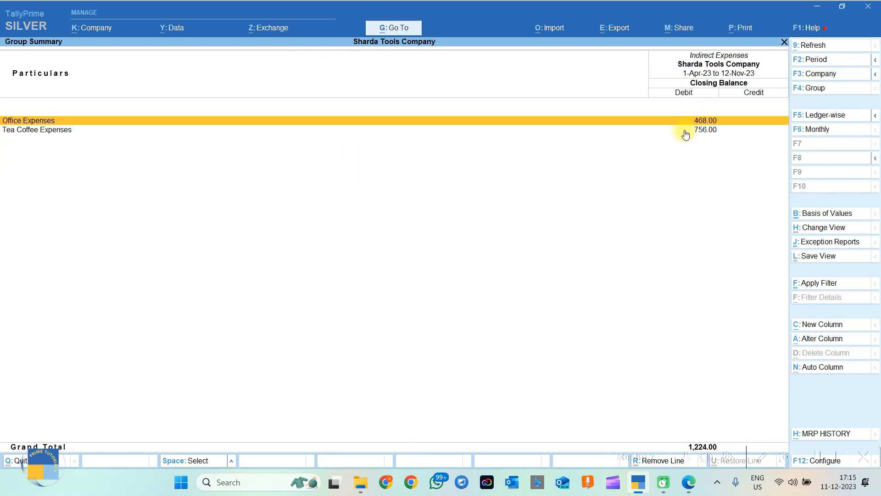
{"action": "key", "text": "Escape"}
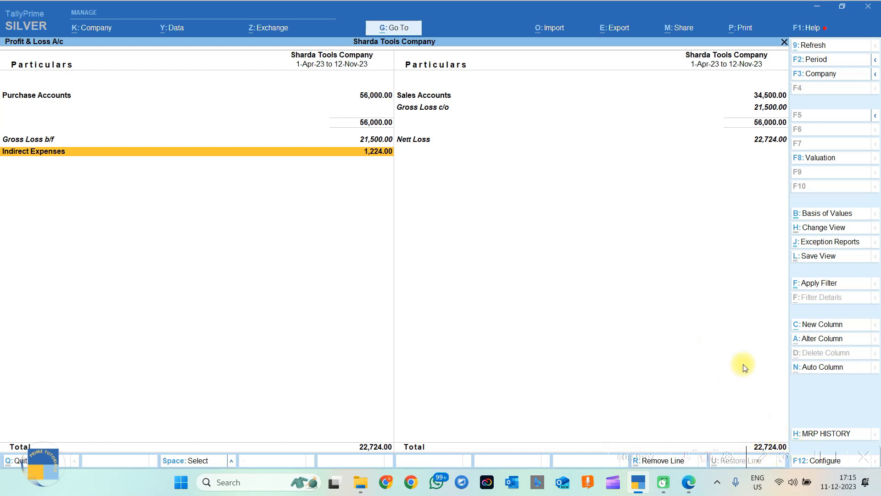
{"action": "key", "text": "Escape"}
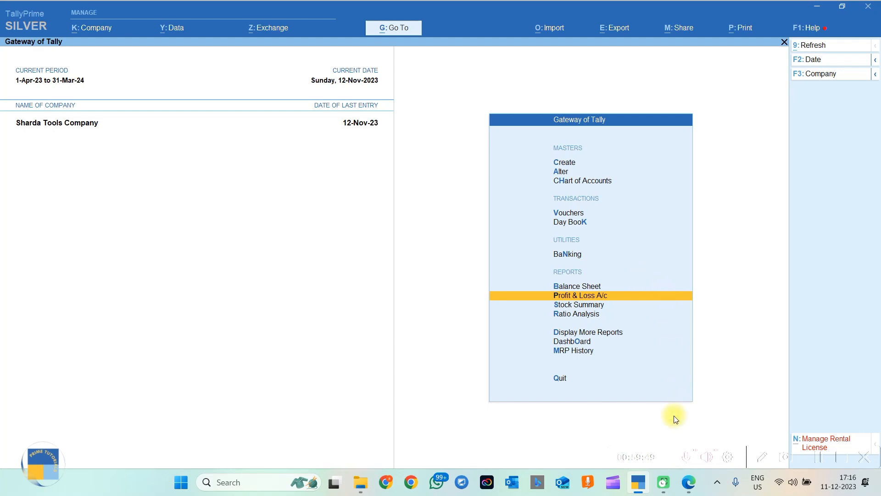
Bring up 1.pdf in Edge, scroll to the first of the nine transactions, then return to TallyPrime.
{"action": "left_click", "coordinate": [689, 490]}
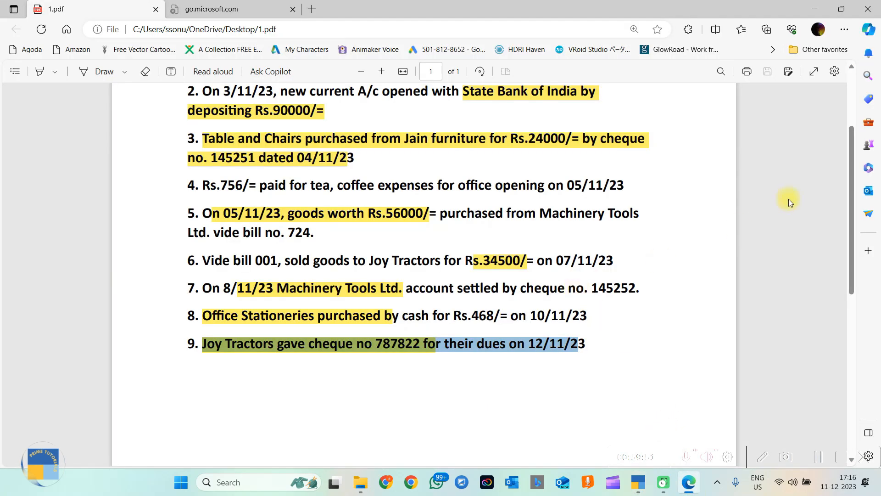
{"action": "scroll", "coordinate": [627, 182], "scroll_direction": "up", "scroll_amount": 2}
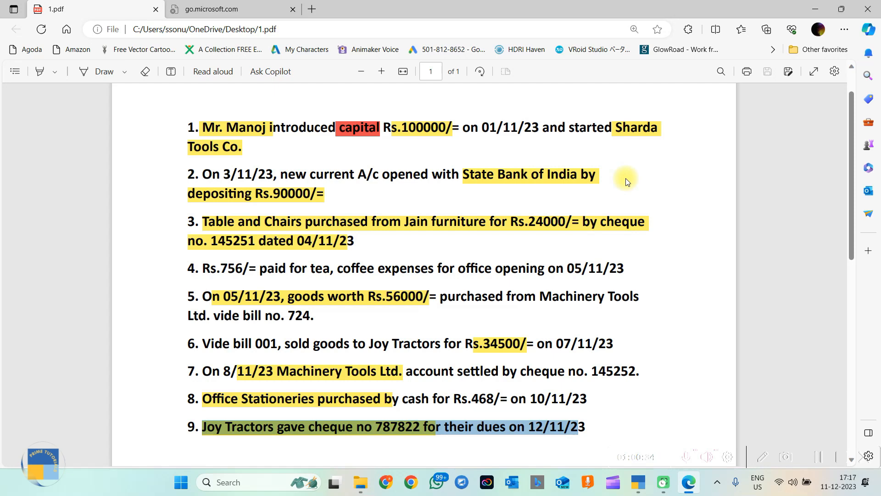
{"action": "left_click", "coordinate": [638, 489]}
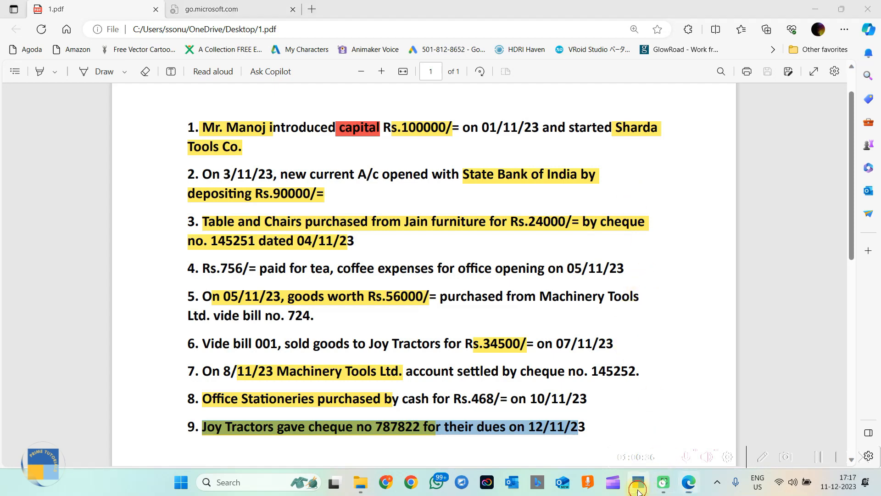
Open Company Features (F11) and select the Enable Goods and Services Tax (GST) setting.
{"action": "left_click", "coordinate": [92, 27]}
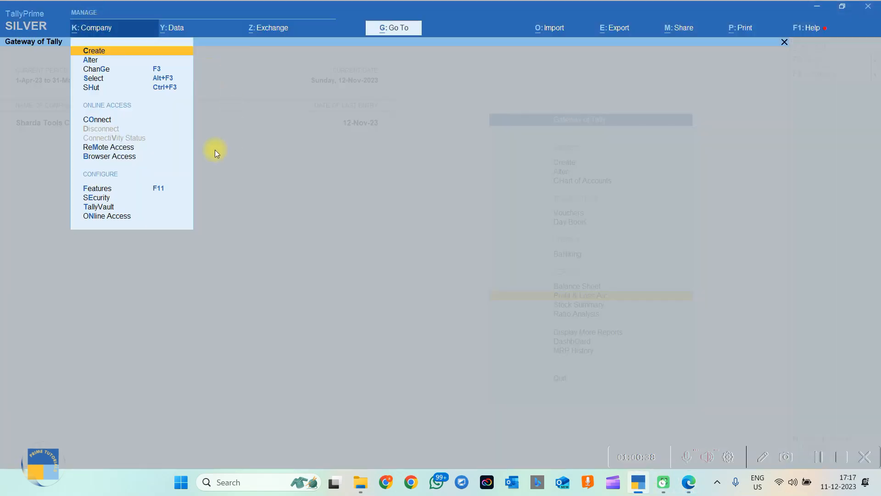
{"action": "left_click", "coordinate": [99, 188]}
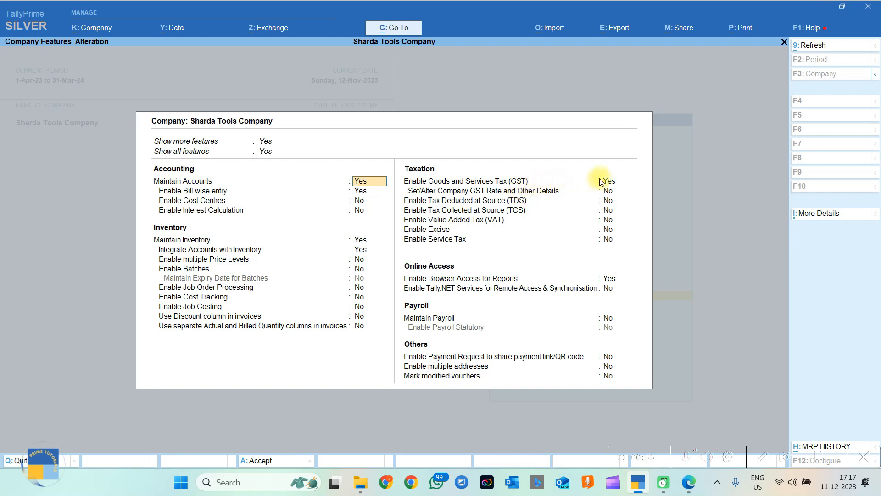
{"action": "left_click", "coordinate": [614, 182]}
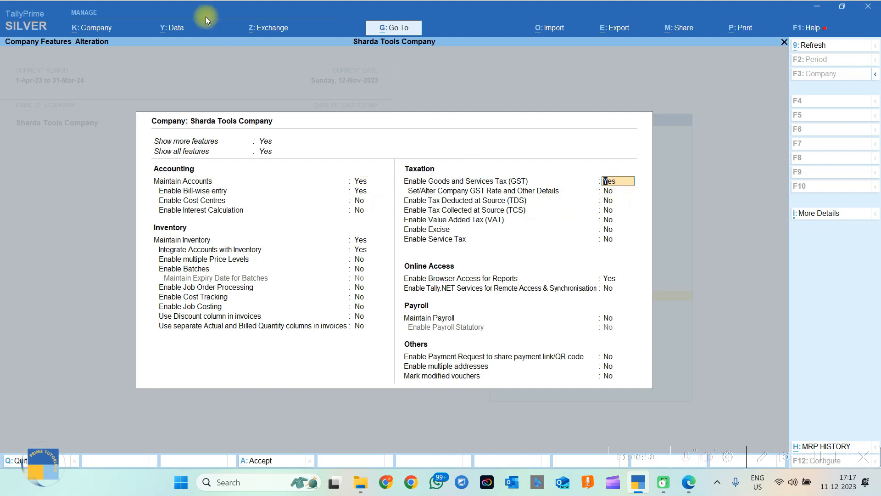
Browse the Data, Exchange, Import and Company menus, then close them back to Company Features.
{"action": "left_click", "coordinate": [192, 36]}
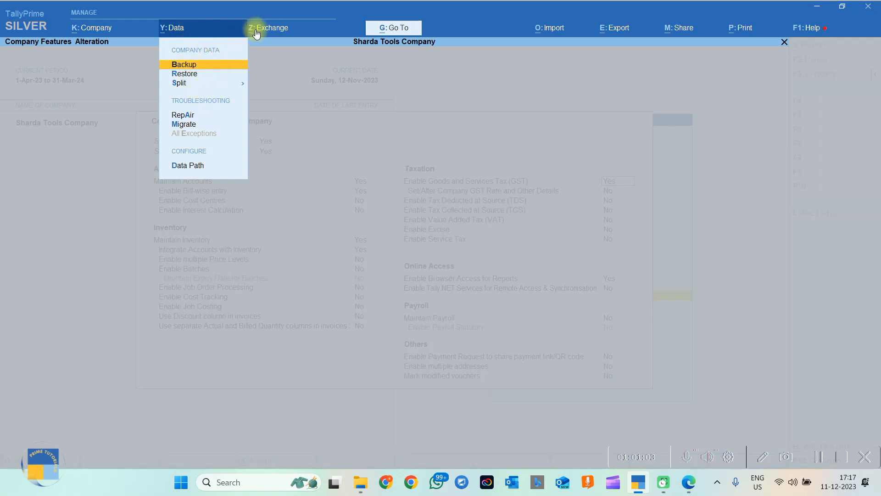
{"action": "left_click", "coordinate": [278, 31]}
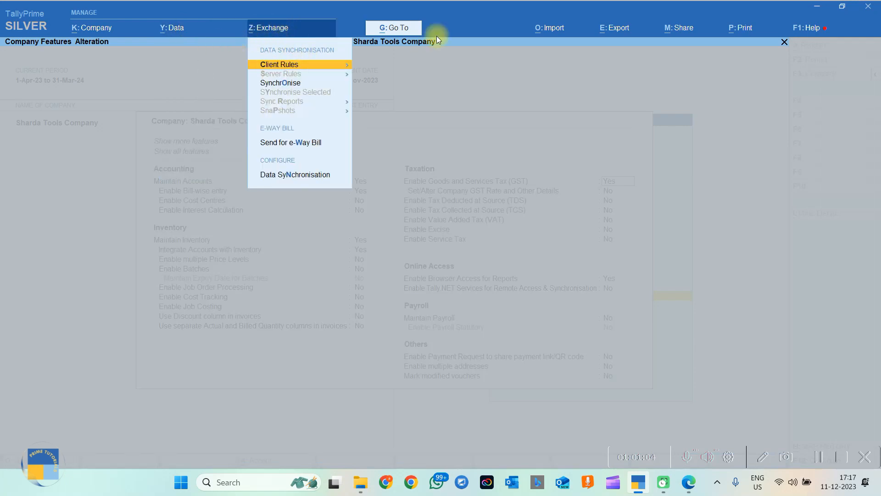
{"action": "left_click", "coordinate": [550, 28]}
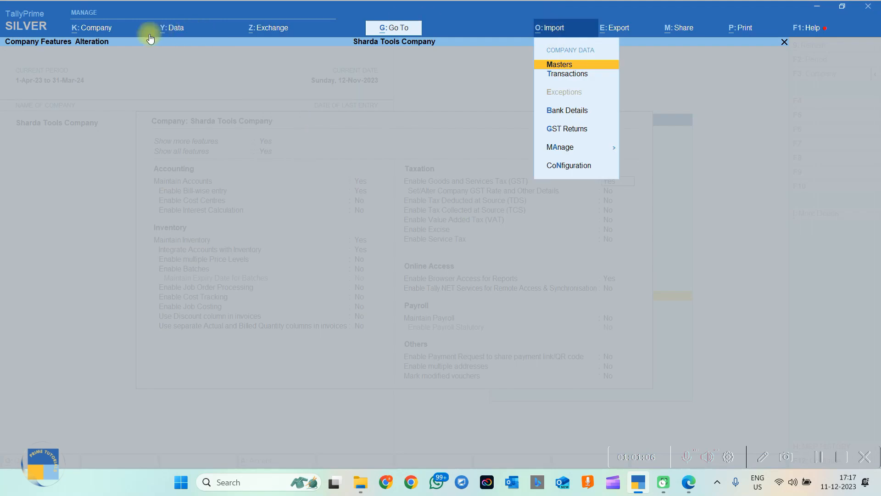
{"action": "left_click", "coordinate": [114, 31]}
{"action": "left_click", "coordinate": [274, 92]}
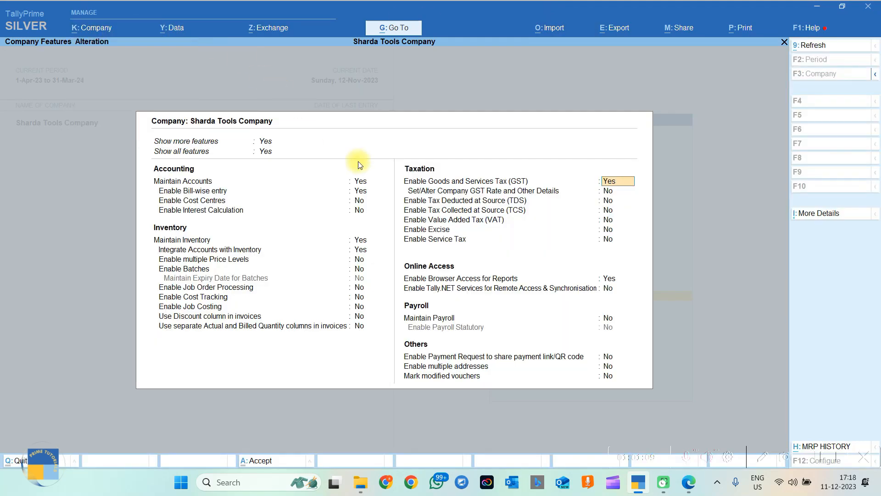